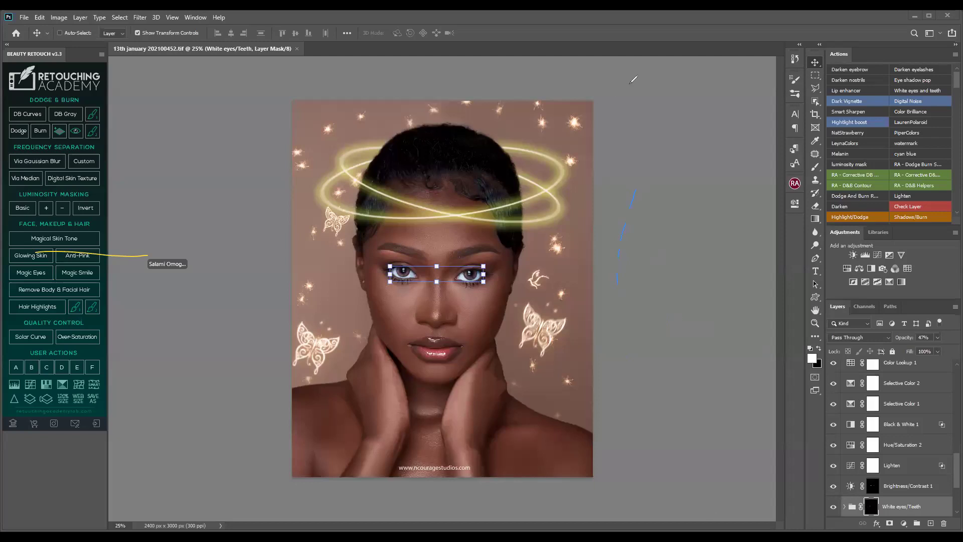
Switch to Capture One to view the finished retouched portrait and return to Photoshop
{"action": "left_click", "coordinate": [661, 104]}
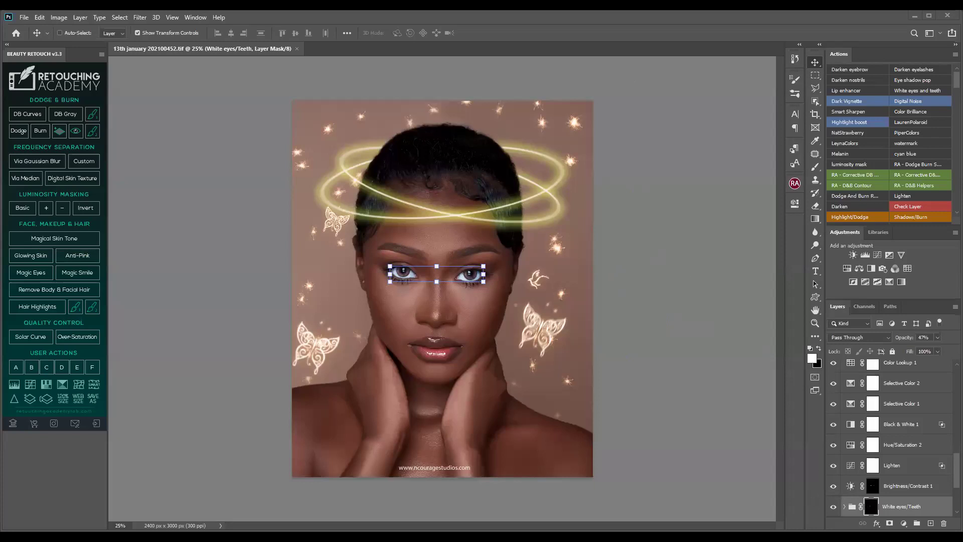
{"action": "key", "text": "alt+Tab"}
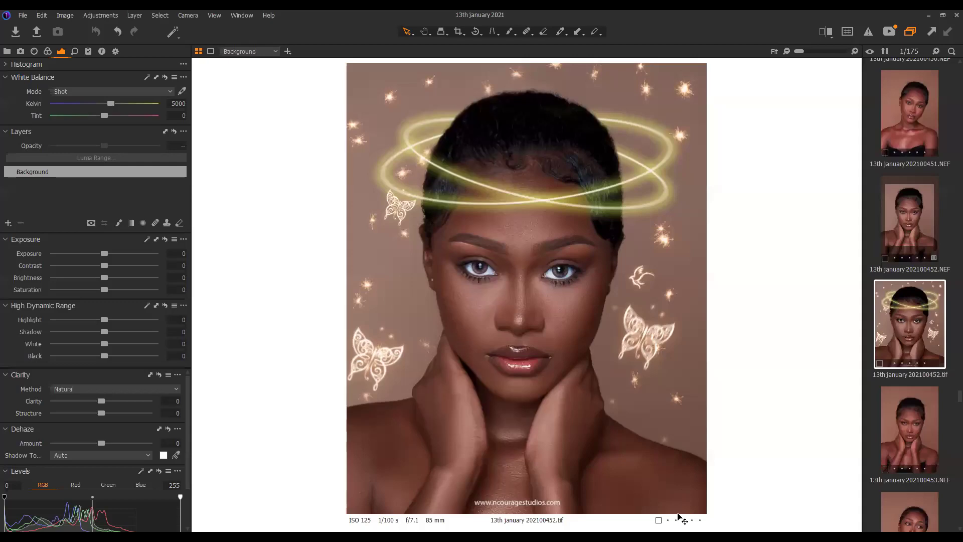
{"action": "key", "text": "alt+Tab"}
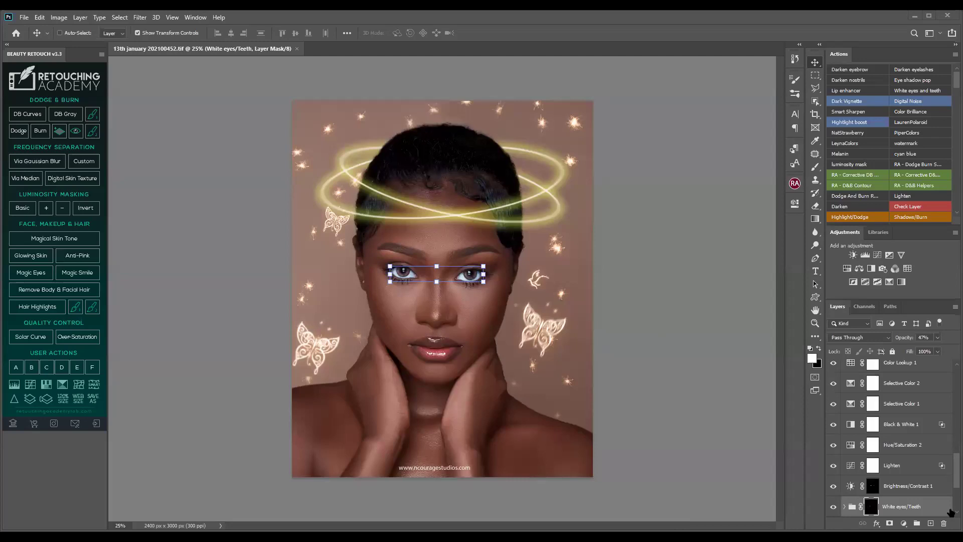
Hide every layer except Background and select Background to examine the original portrait
{"action": "scroll", "coordinate": [948, 480], "scroll_direction": "down", "scroll_amount": 2}
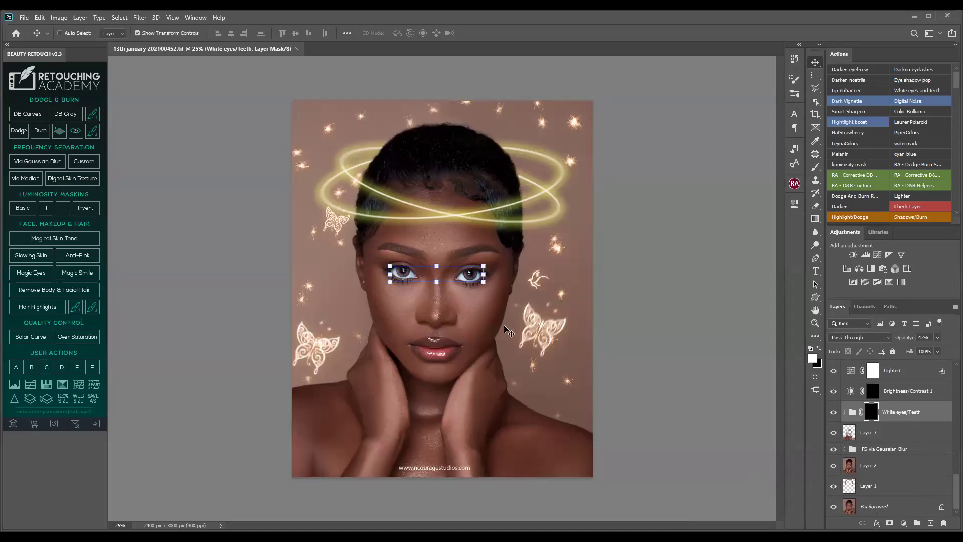
{"action": "left_click", "coordinate": [834, 508], "text": "alt"}
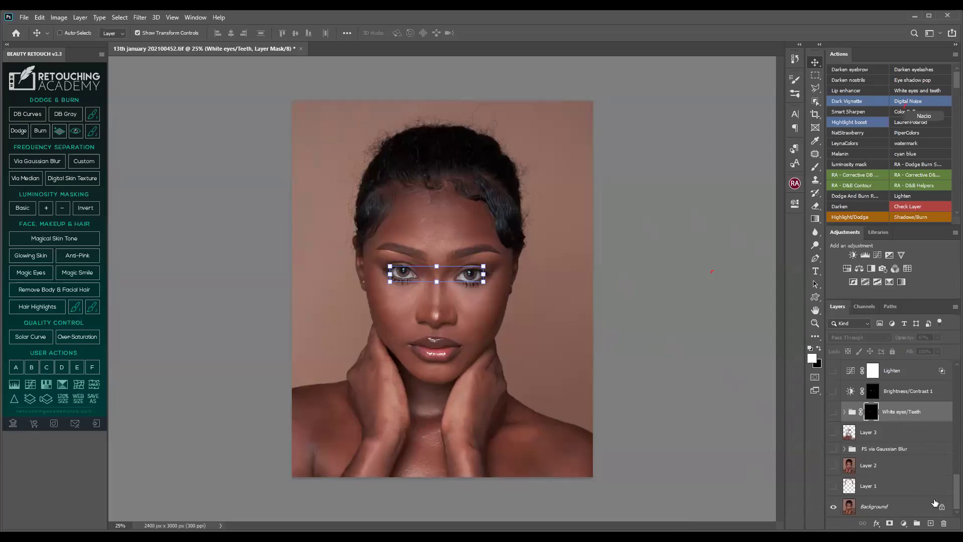
{"action": "left_click", "coordinate": [916, 507]}
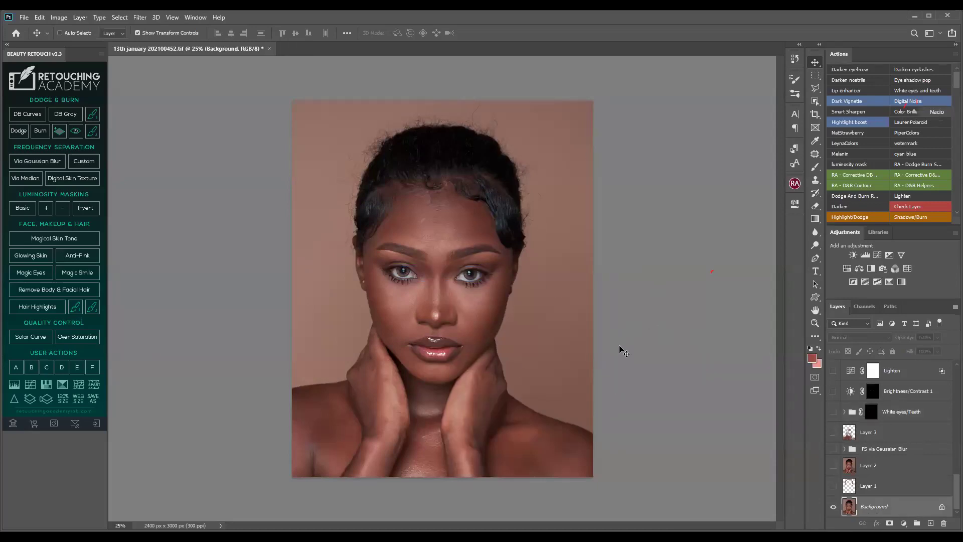
{"action": "scroll", "coordinate": [622, 349], "scroll_direction": "up", "scroll_amount": 2}
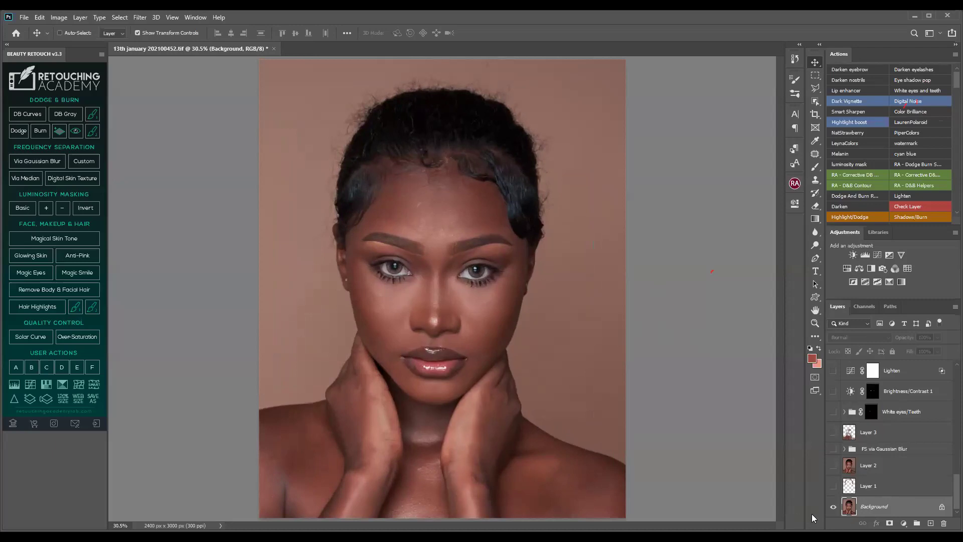
Show Layer 1, Layer 2 and the FS via Gaussian Blur group, toggling Layer 2 to compare its effect
{"action": "left_click", "coordinate": [832, 486]}
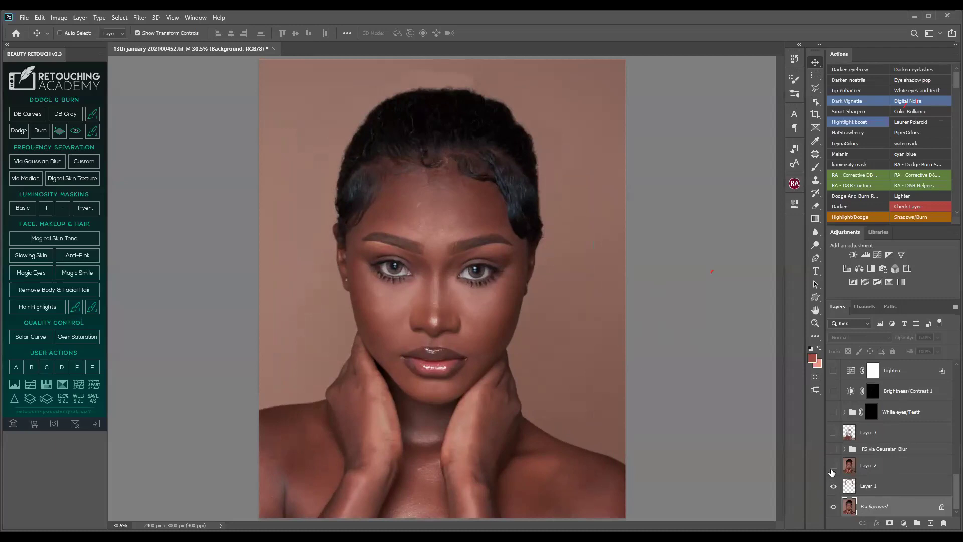
{"action": "left_click", "coordinate": [832, 471]}
{"action": "left_click", "coordinate": [832, 471]}
{"action": "left_click", "coordinate": [832, 471]}
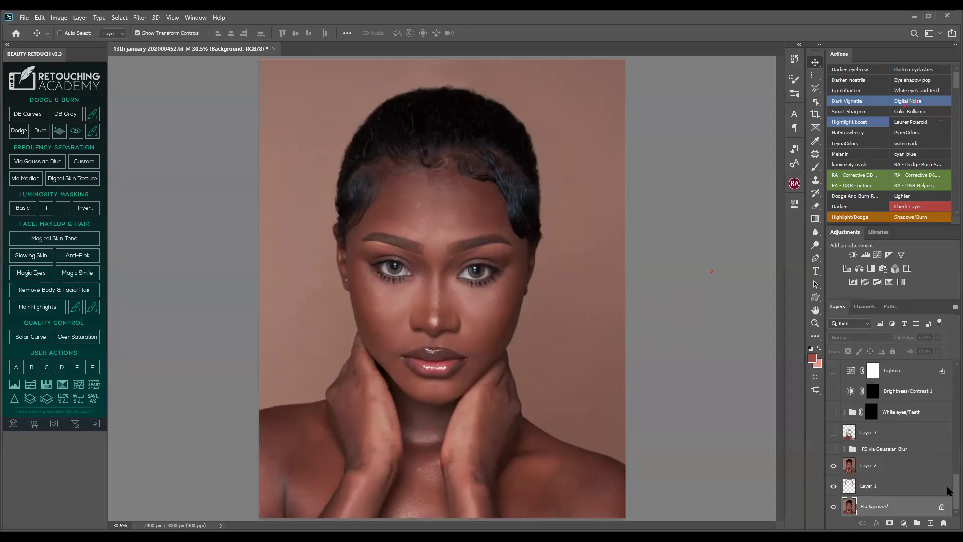
{"action": "mouse_move", "coordinate": [956, 480]}
{"action": "left_mouse_down"}
{"action": "mouse_move", "coordinate": [956, 455]}
{"action": "mouse_move", "coordinate": [955, 471]}
{"action": "left_mouse_up"}
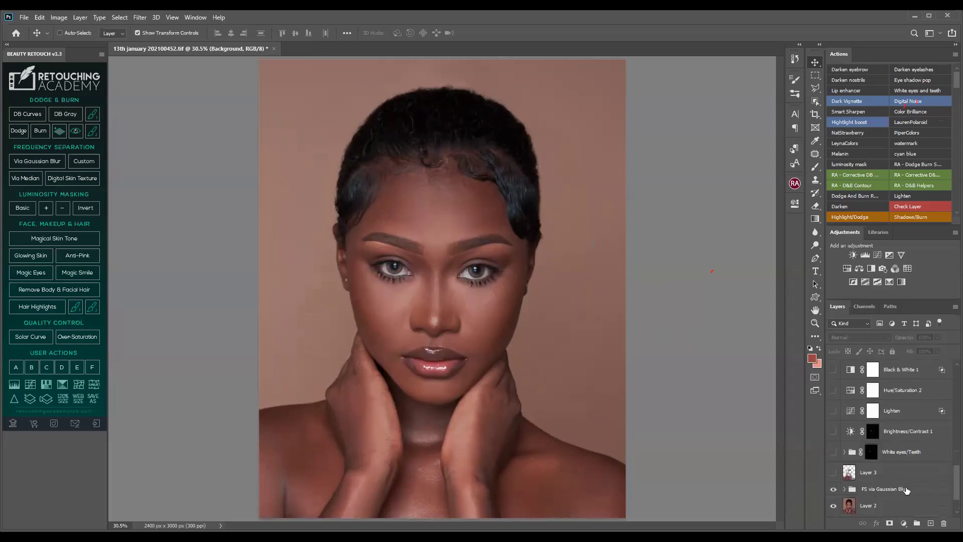
Show Layer 3, the White eyes/Teeth group, Brightness/Contrast 1 and the Lighten layer
{"action": "left_click", "coordinate": [834, 473]}
{"action": "left_click", "coordinate": [833, 453]}
{"action": "left_click", "coordinate": [833, 432]}
{"action": "scroll", "coordinate": [833, 460], "scroll_direction": "up", "scroll_amount": 2}
{"action": "left_click", "coordinate": [833, 458]}
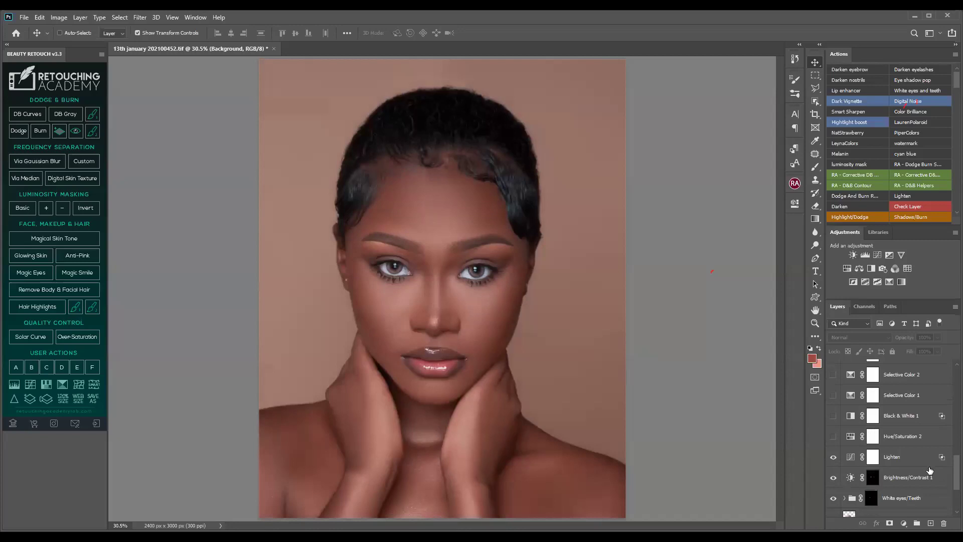
Show the colour adjustment layers from the lower Hue/Saturation 2 up through Black & White 1, Selective Color 1 and 2, Color Lookup 1 and Hue/Saturation 3
{"action": "scroll", "coordinate": [949, 461], "scroll_direction": "up", "scroll_amount": 3}
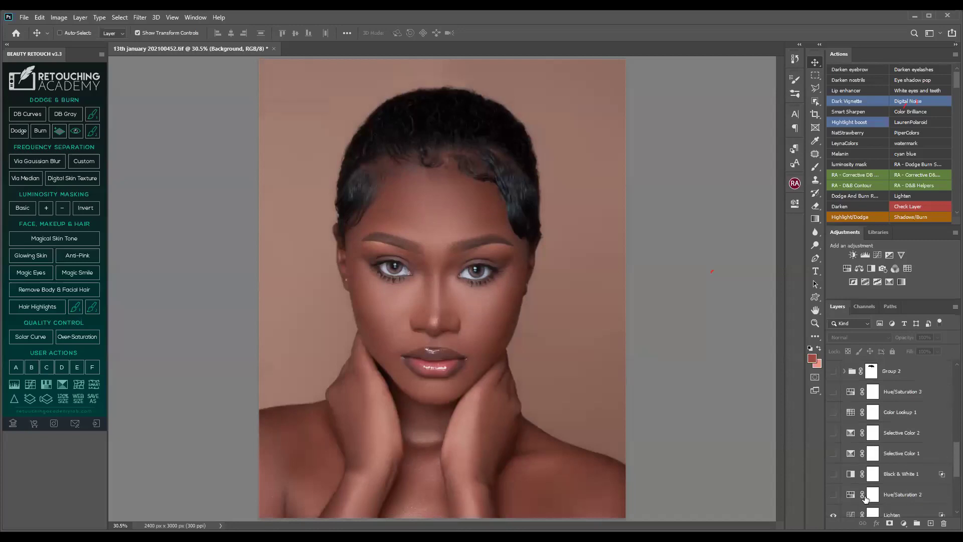
{"action": "left_click", "coordinate": [835, 476]}
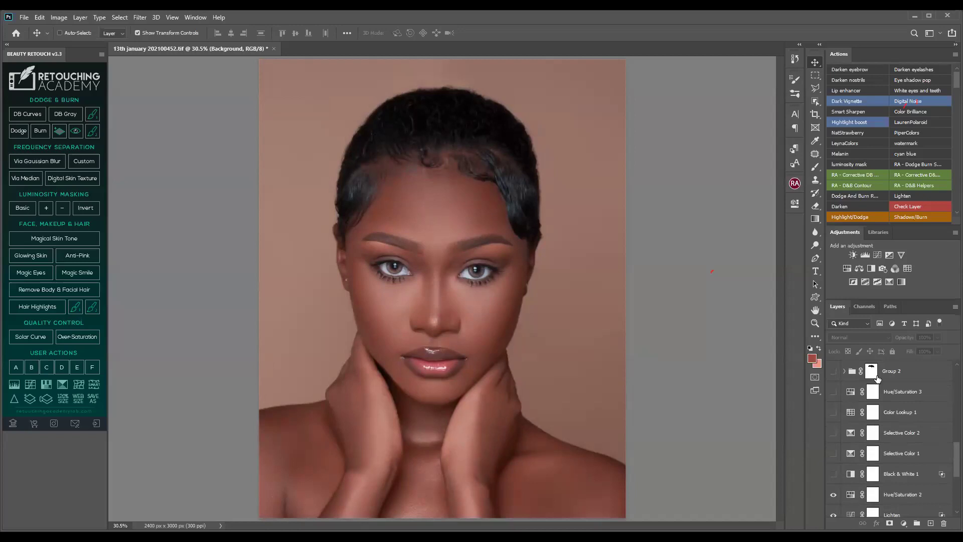
{"action": "left_click", "coordinate": [830, 453]}
{"action": "left_click", "coordinate": [834, 435]}
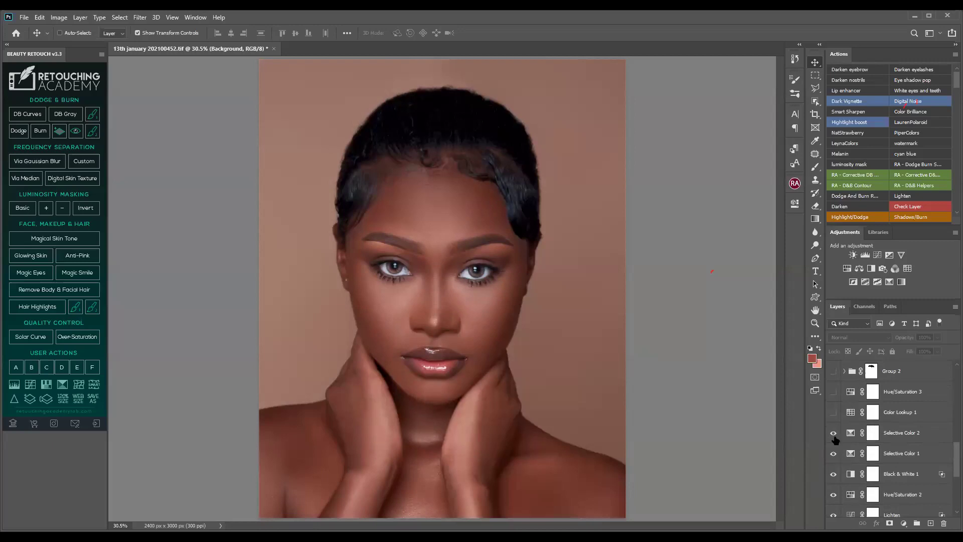
{"action": "left_click", "coordinate": [834, 414]}
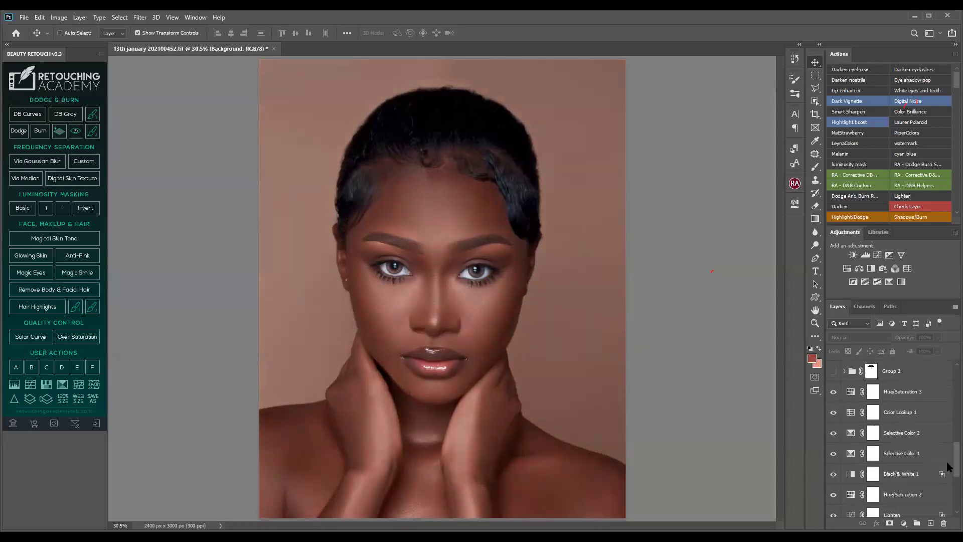
Show the mixed sparklers 3 layer and the Group 2 halo rings, toggling the sparklers to compare
{"action": "scroll", "coordinate": [948, 462], "scroll_direction": "up", "scroll_amount": 3}
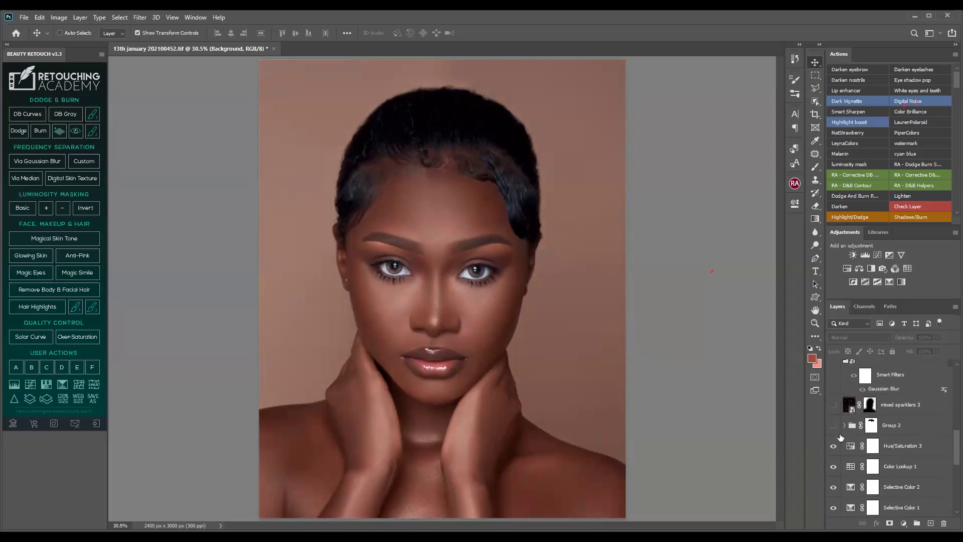
{"action": "left_click", "coordinate": [833, 411]}
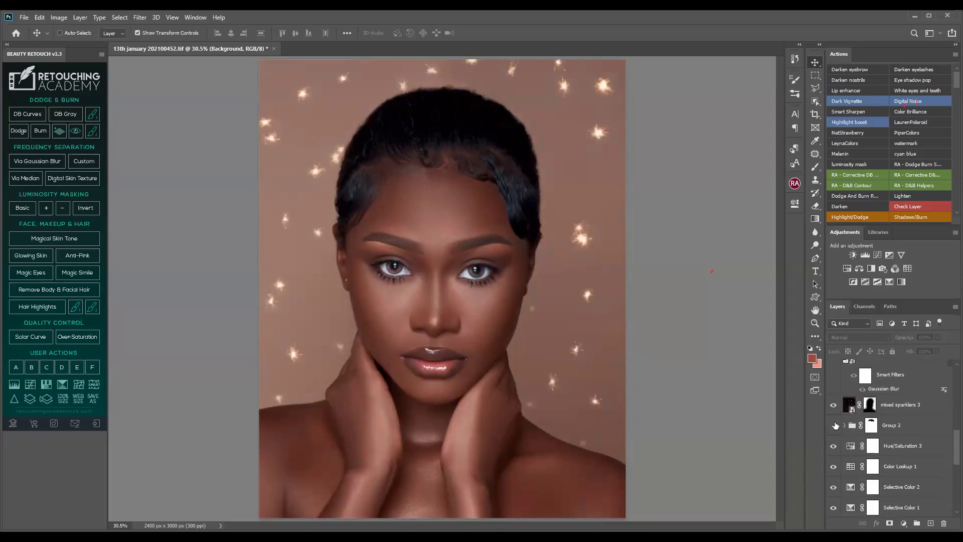
{"action": "left_click", "coordinate": [833, 425]}
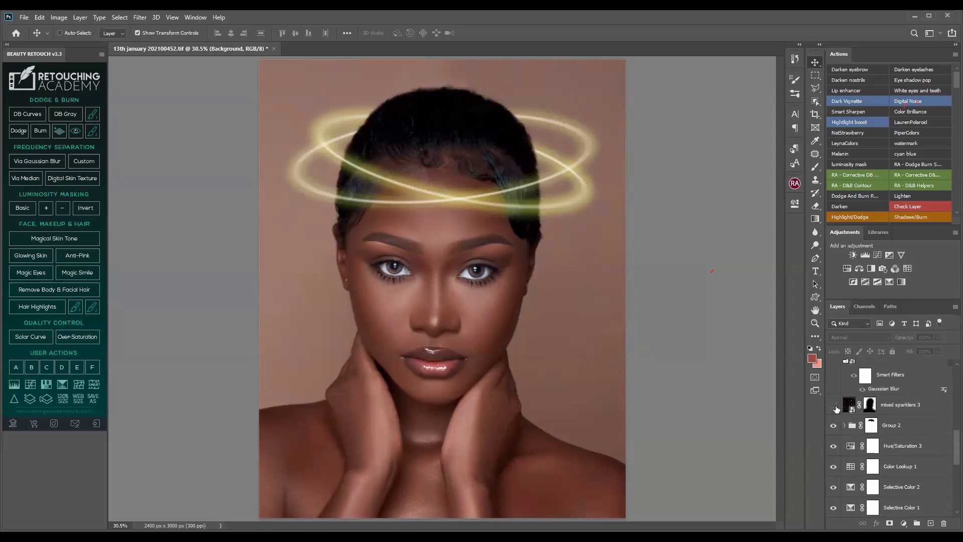
{"action": "left_click", "coordinate": [834, 406]}
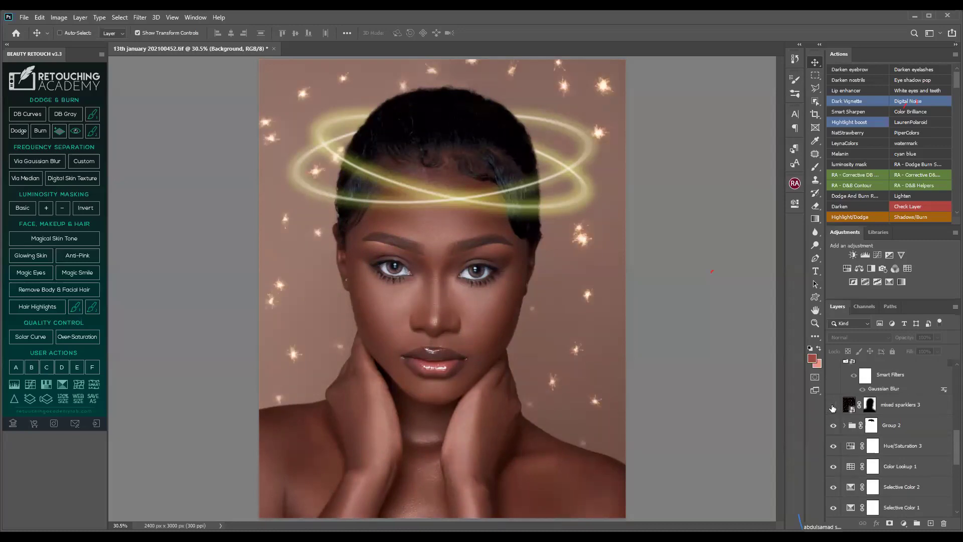
{"action": "left_click", "coordinate": [832, 407]}
Show the butterfly, butterfly copy and butterfly copy 2 layers
{"action": "scroll", "coordinate": [951, 449], "scroll_direction": "up", "scroll_amount": 4}
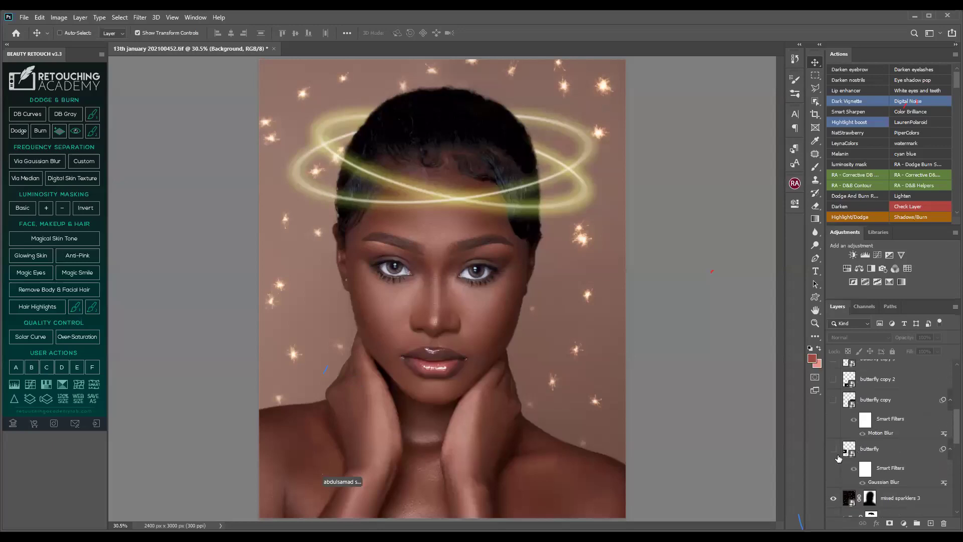
{"action": "left_click", "coordinate": [833, 449]}
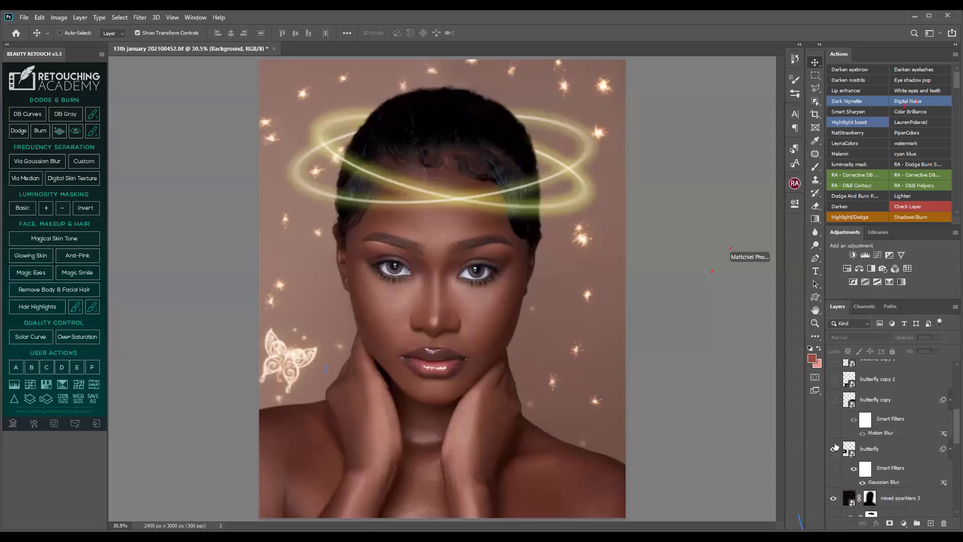
{"action": "left_click", "coordinate": [833, 400]}
{"action": "left_click", "coordinate": [833, 379]}
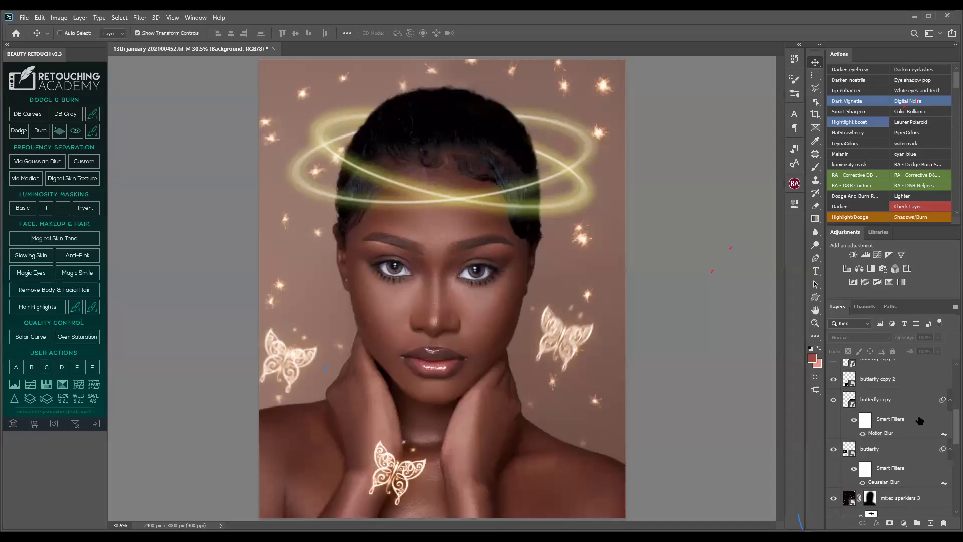
Show the butterfly copy 3, bird 4, Sharpened, Digital Noise and Desaturate layers, and collapse the Digital Noise group
{"action": "left_click", "coordinate": [948, 400]}
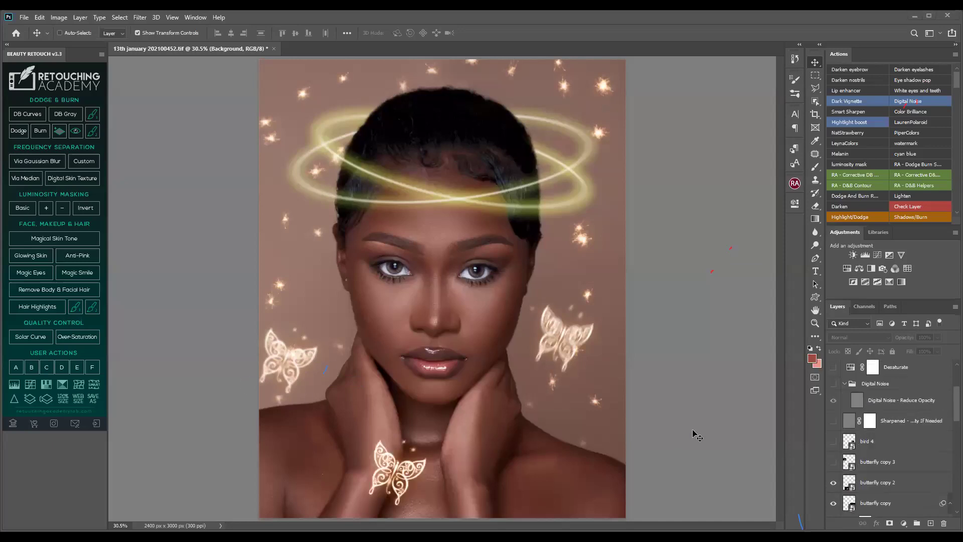
{"action": "left_click_drag", "start_coordinate": [832, 465], "coordinate": [833, 450]}
{"action": "left_click", "coordinate": [833, 422]}
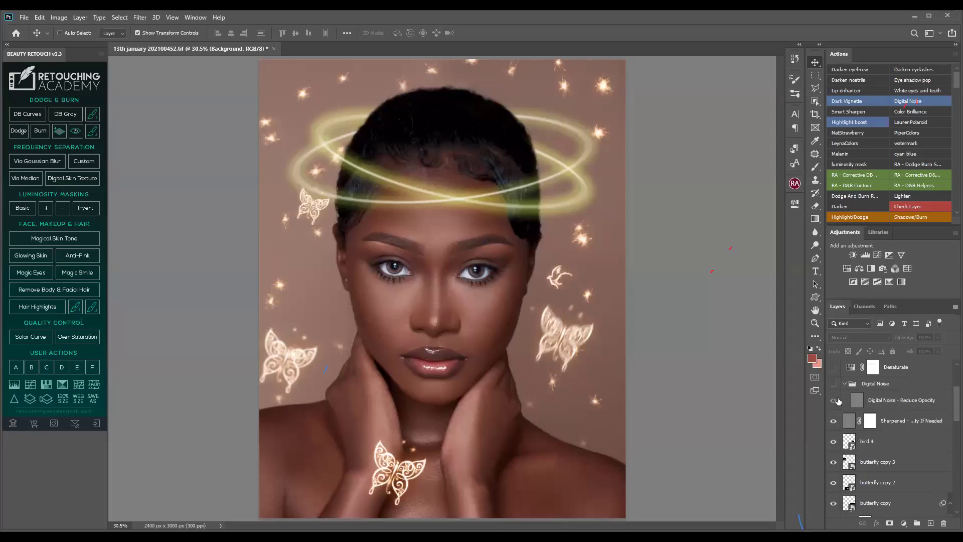
{"action": "left_click", "coordinate": [833, 385]}
{"action": "left_click", "coordinate": [844, 442]}
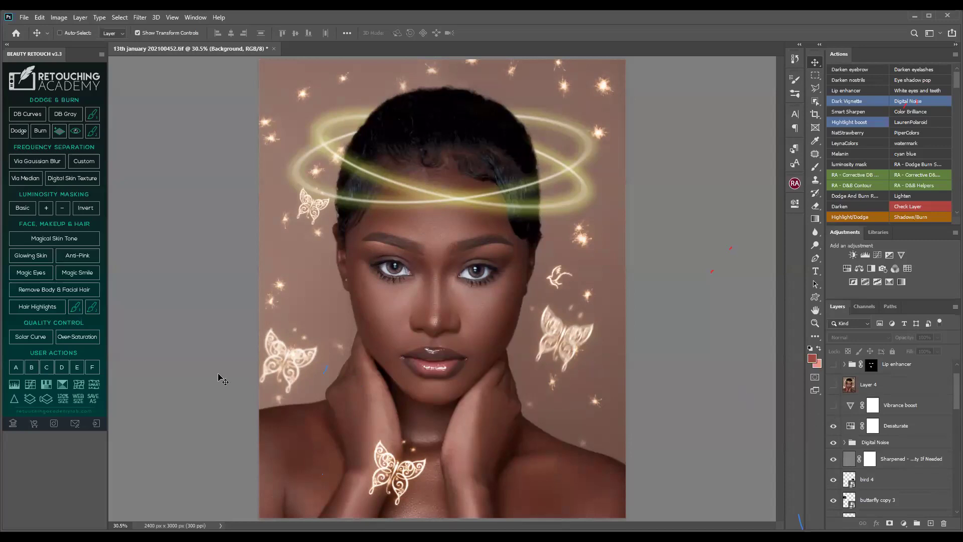
Show the Vibrance boost, Layer 4, Lip enhancer and watermark layers to complete the composite
{"action": "left_click", "coordinate": [832, 405]}
{"action": "left_click", "coordinate": [833, 389]}
{"action": "scroll", "coordinate": [836, 396], "scroll_direction": "up", "scroll_amount": 1}
{"action": "left_click", "coordinate": [833, 391]}
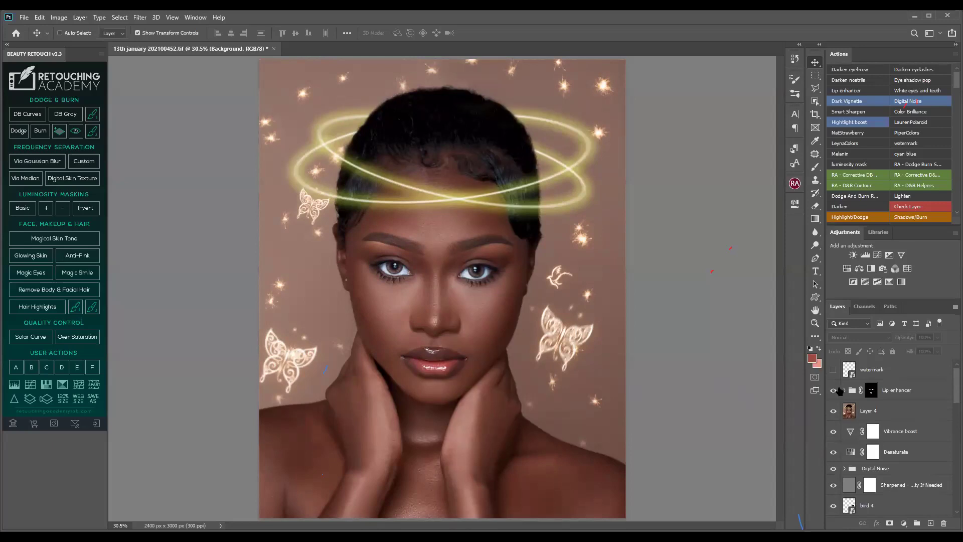
{"action": "left_click", "coordinate": [833, 370]}
Review the full layer stack between Background and watermark, and select Layer 4
{"action": "scroll", "coordinate": [949, 501], "scroll_direction": "down", "scroll_amount": 5}
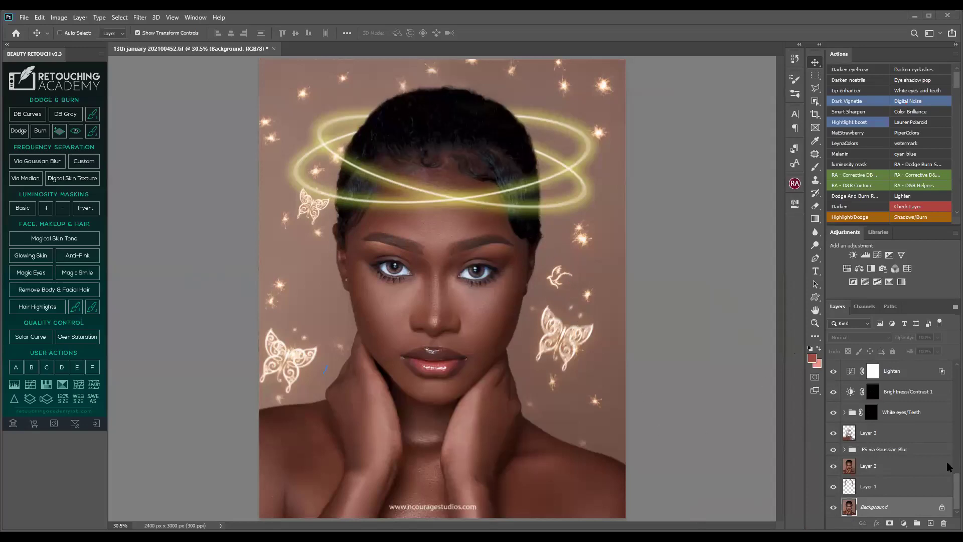
{"action": "scroll", "coordinate": [948, 481], "scroll_direction": "up", "scroll_amount": 15}
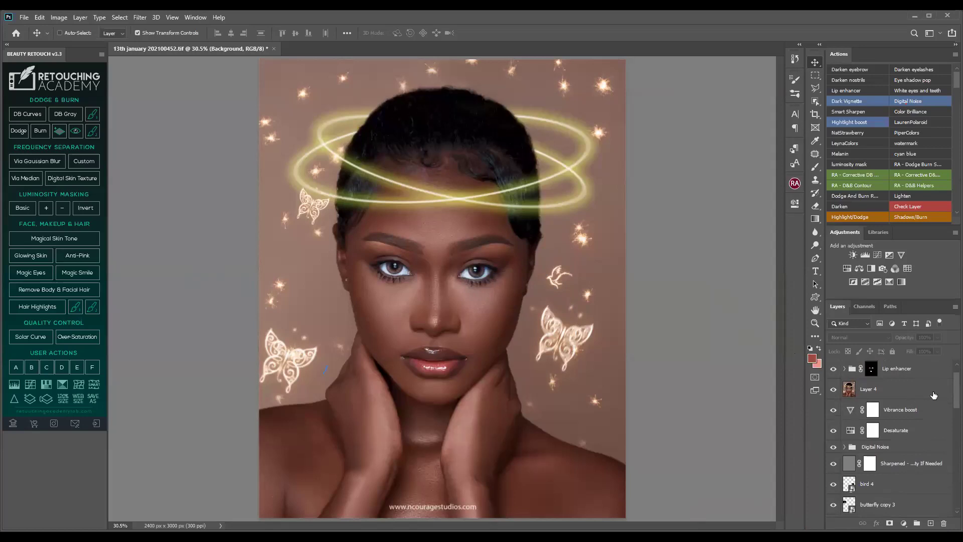
{"action": "left_click_drag", "start_coordinate": [947, 357], "coordinate": [946, 366]}
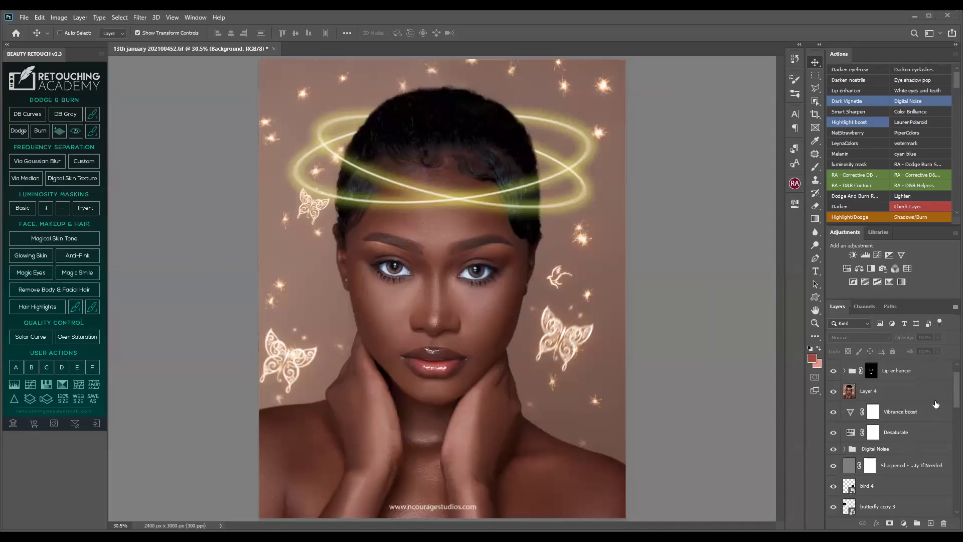
{"action": "left_click", "coordinate": [948, 389]}
{"action": "mouse_move", "coordinate": [947, 389]}
{"action": "left_mouse_down"}
{"action": "mouse_move", "coordinate": [949, 408]}
{"action": "mouse_move", "coordinate": [948, 387]}
{"action": "left_mouse_up"}
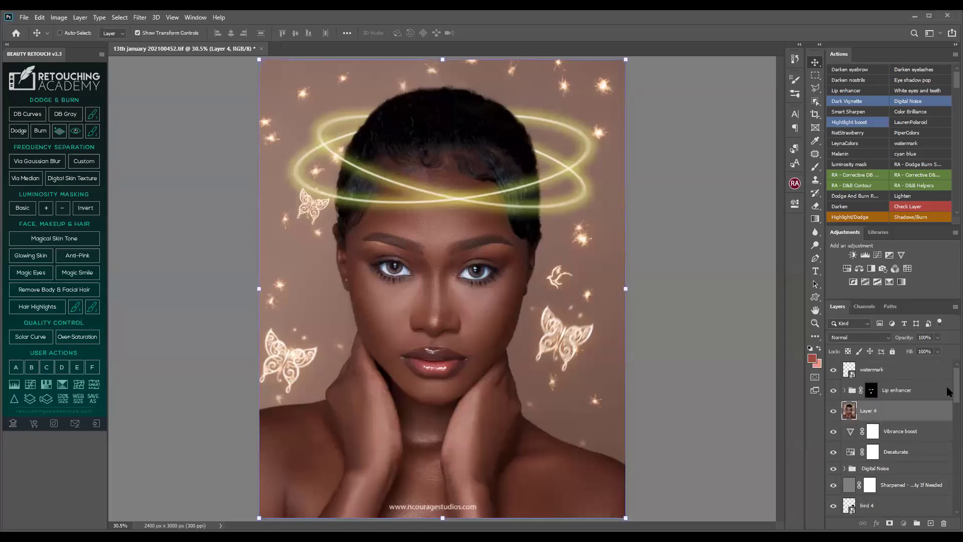
{"action": "scroll", "coordinate": [949, 406], "scroll_direction": "down", "scroll_amount": 3}
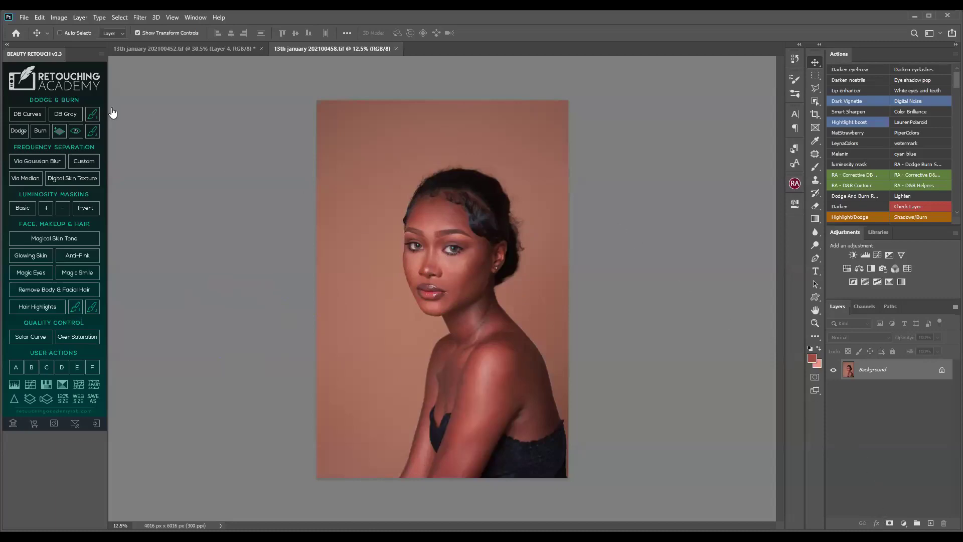
Collapse the Beauty Retouch extension and choose the Ellipse Tool for the new portrait
{"action": "left_click", "coordinate": [7, 45]}
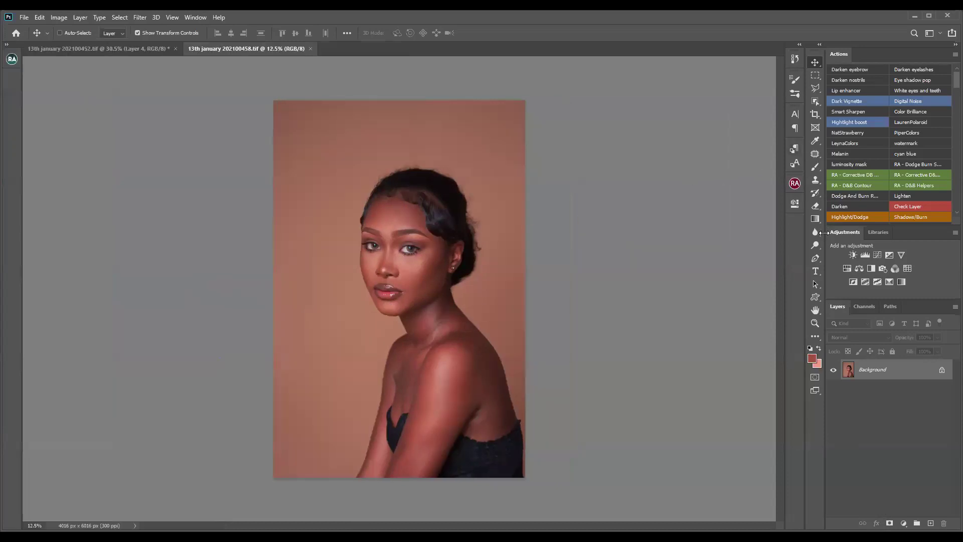
{"action": "left_click", "coordinate": [815, 295]}
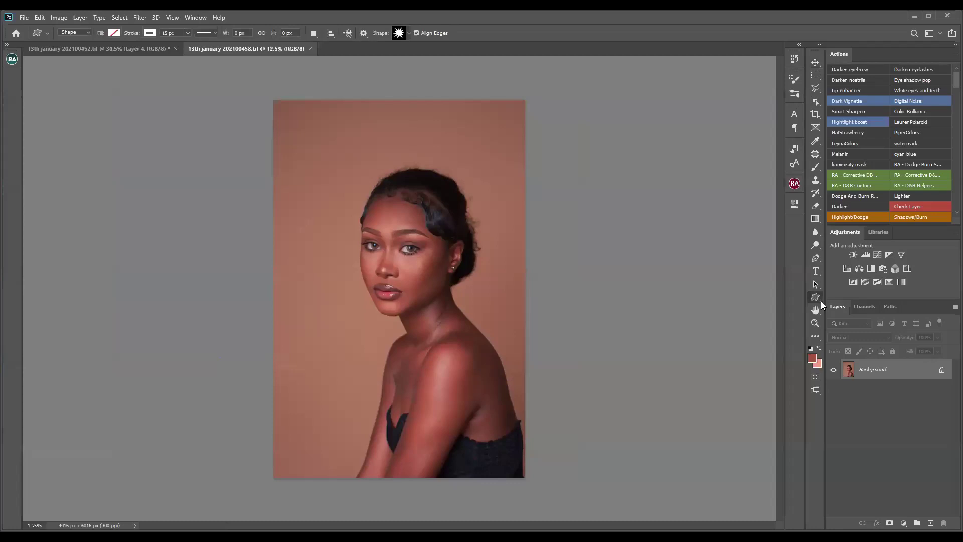
{"action": "right_click", "coordinate": [819, 299]}
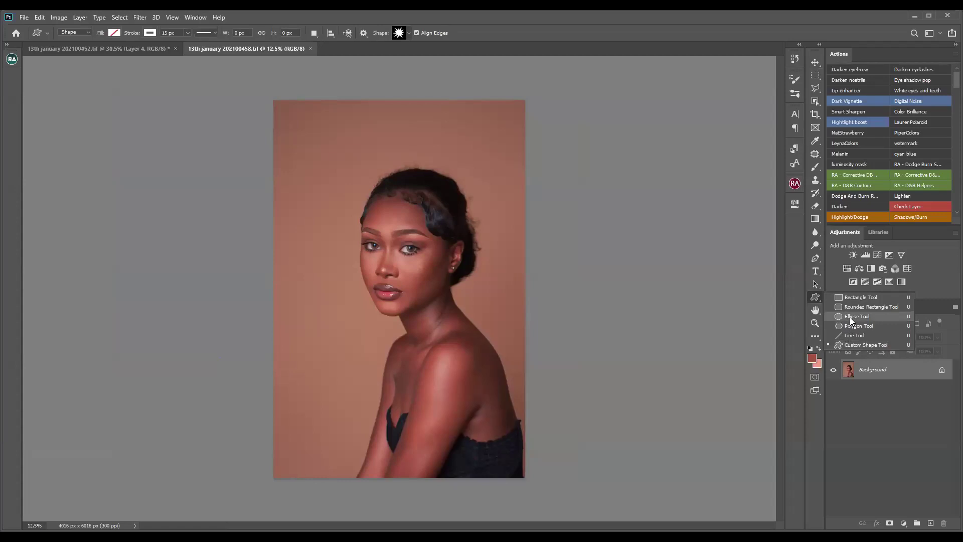
{"action": "left_click", "coordinate": [851, 318]}
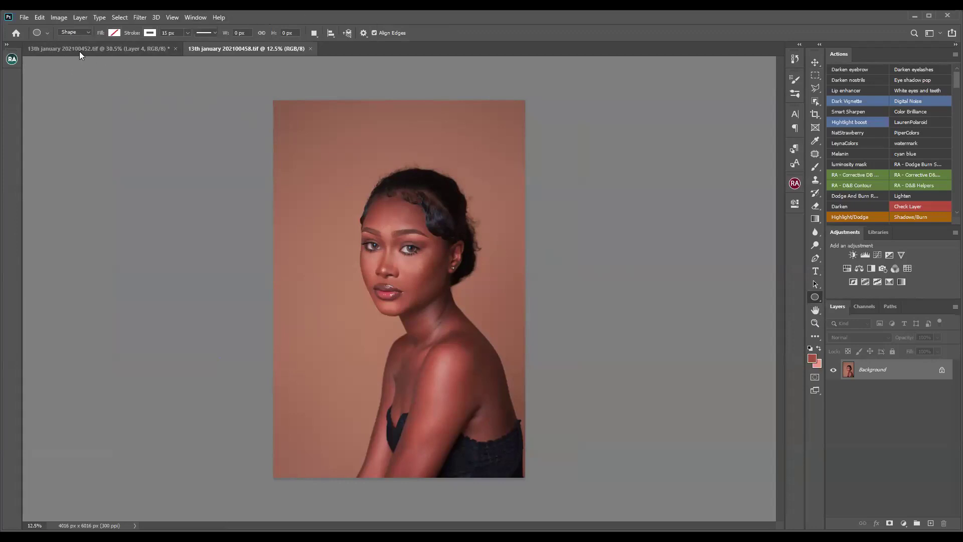
Check the Ellipse Tool's mode and fill options, keeping it on Shape with no fill
{"action": "left_click", "coordinate": [74, 32]}
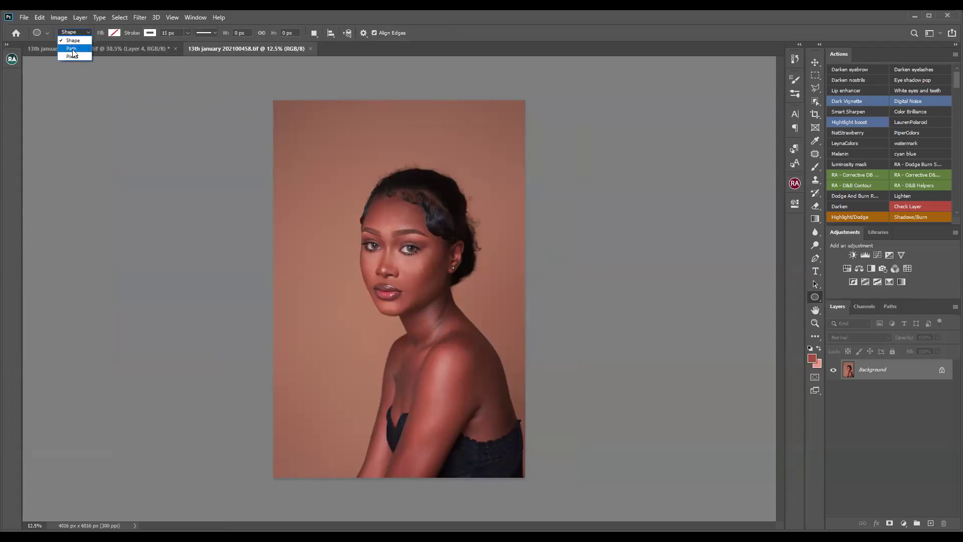
{"action": "left_click", "coordinate": [69, 32]}
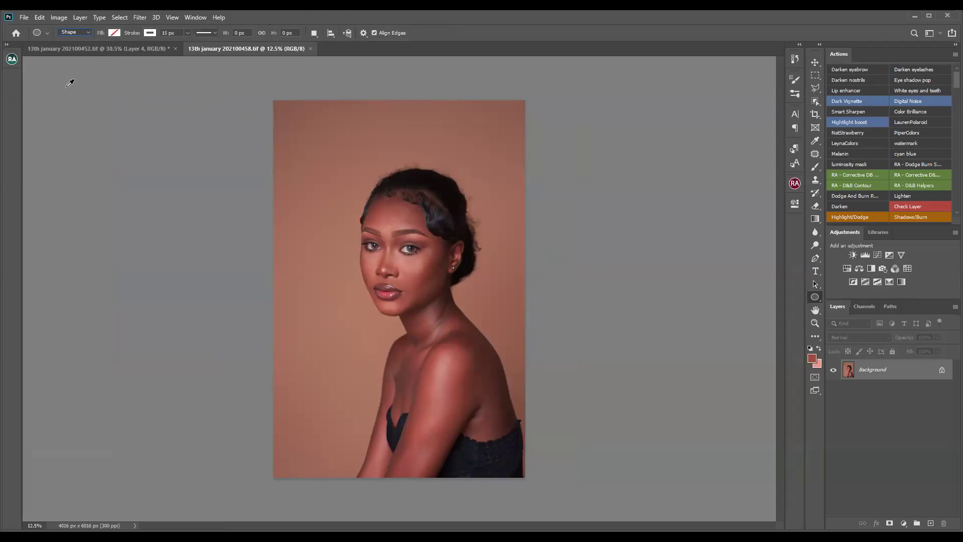
{"action": "left_click", "coordinate": [114, 32]}
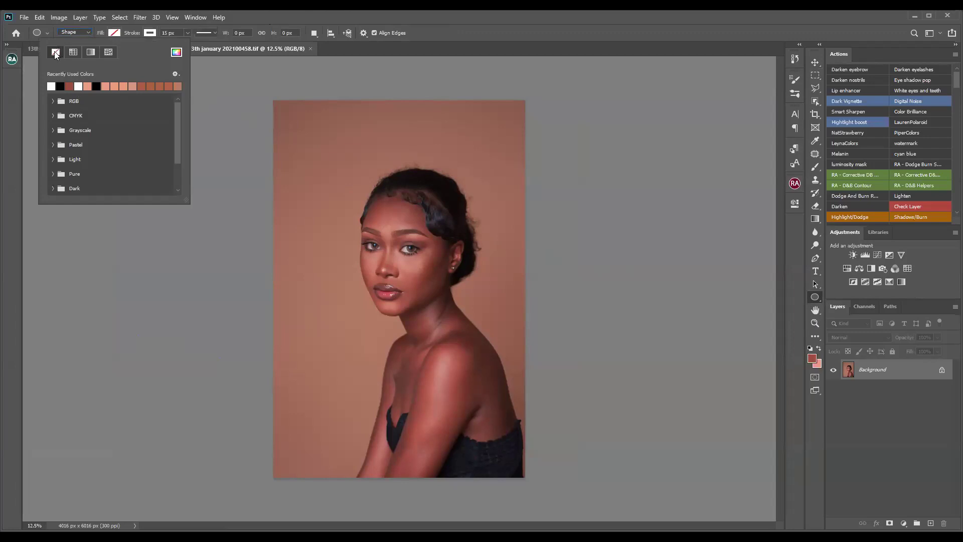
{"action": "left_click", "coordinate": [114, 33]}
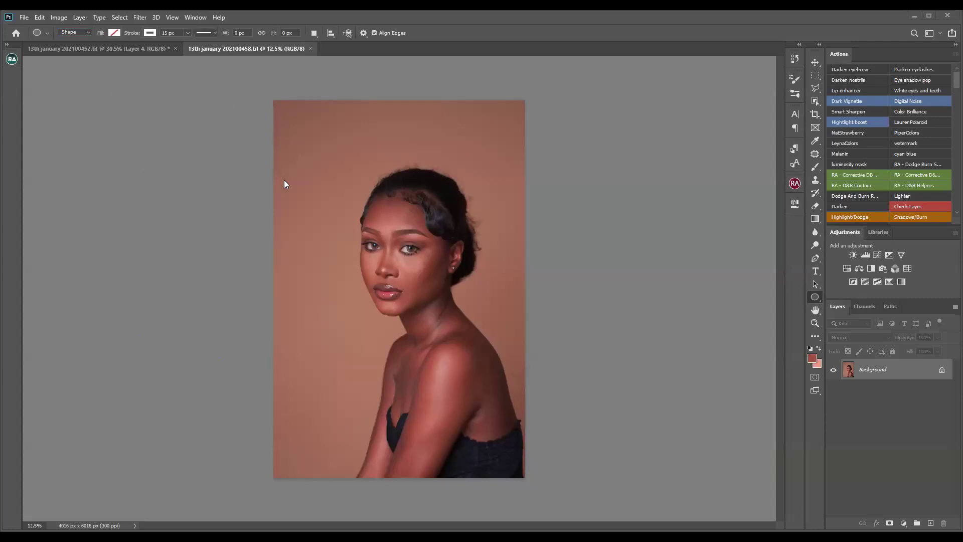
Try an unfilled ellipse about 2821 by 1897 px over the head, then undo it
{"action": "left_click_drag", "start_coordinate": [300, 135], "coordinate": [477, 254]}
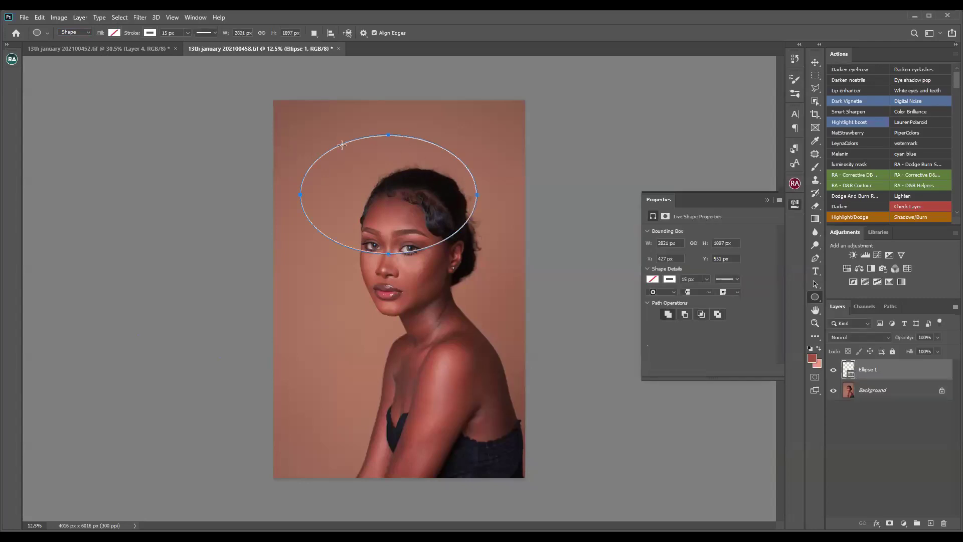
{"action": "left_click", "coordinate": [794, 205]}
{"action": "key", "text": "ctrl+z"}
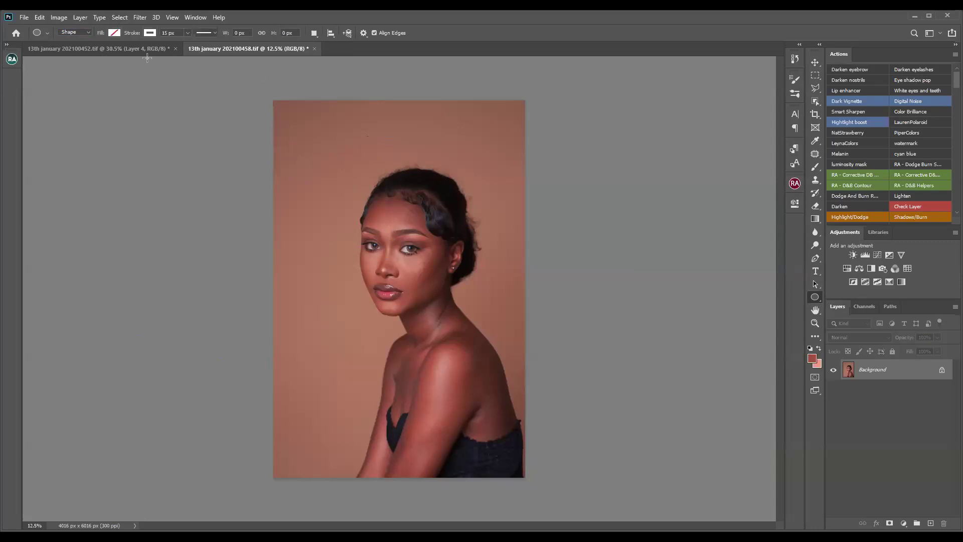
Try a white-filled ellipse about 2684 by 1837 px over the head, discard it and restore the no-fill setting
{"action": "left_click", "coordinate": [116, 34]}
{"action": "left_click", "coordinate": [52, 88]}
{"action": "left_click_drag", "start_coordinate": [316, 129], "coordinate": [484, 243]}
{"action": "left_click", "coordinate": [453, 229]}
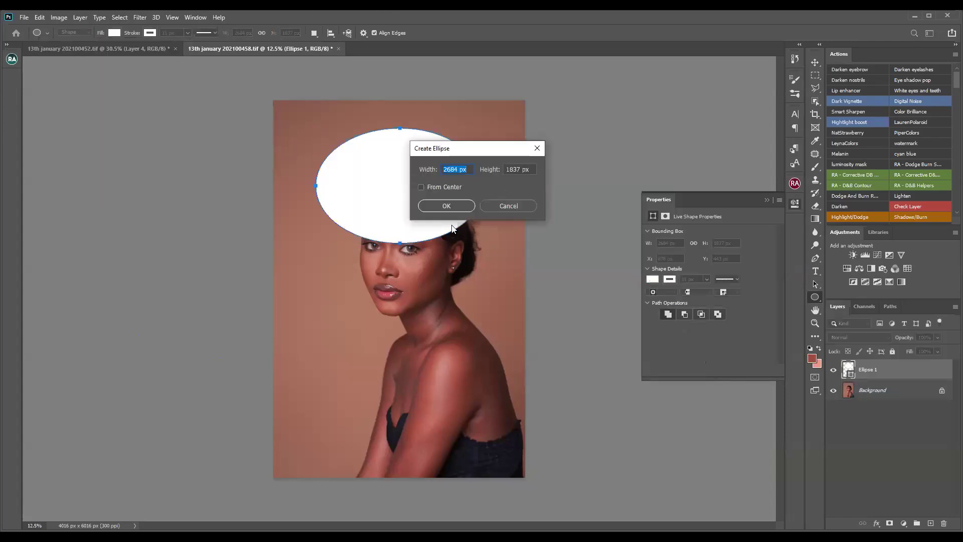
{"action": "left_click_drag", "start_coordinate": [476, 148], "coordinate": [647, 157]}
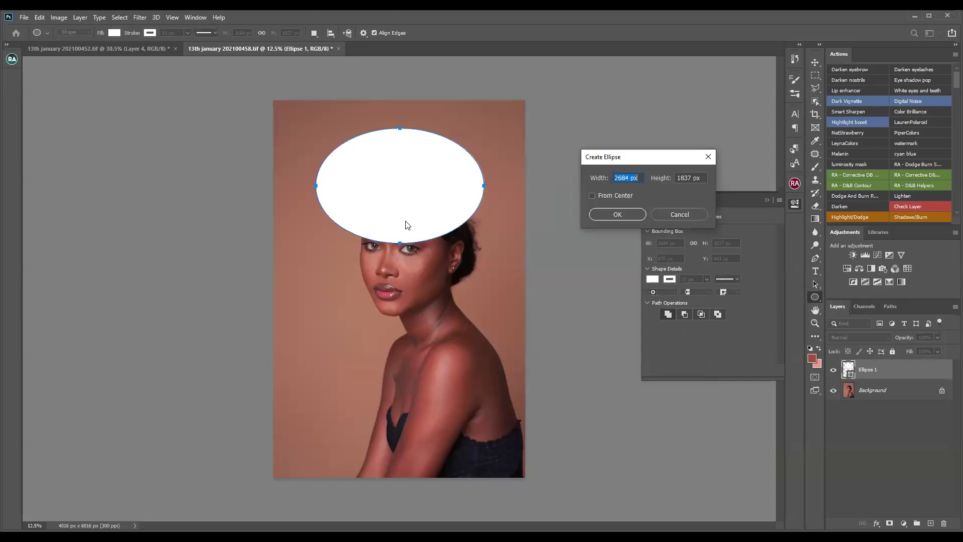
{"action": "left_click", "coordinate": [376, 136]}
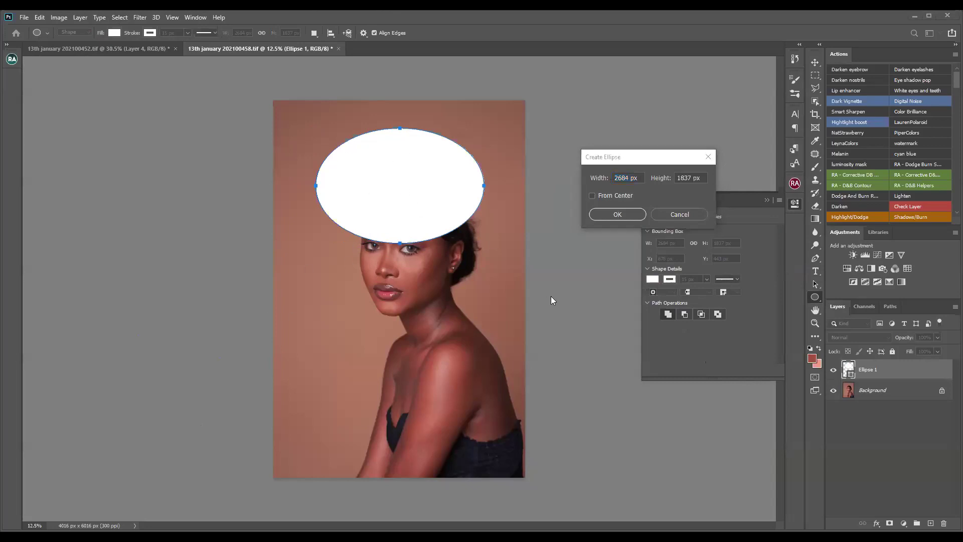
{"action": "left_click", "coordinate": [676, 213]}
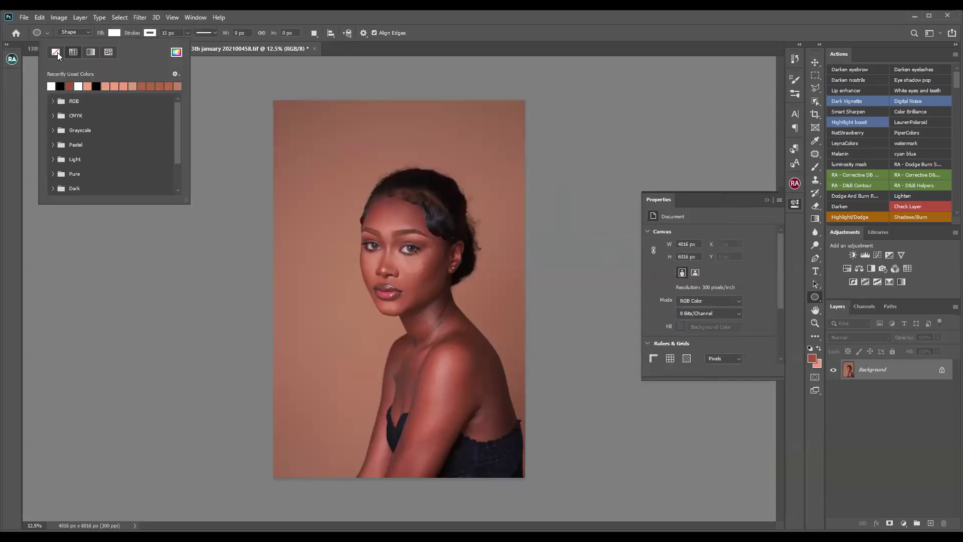
{"action": "left_click", "coordinate": [311, 12]}
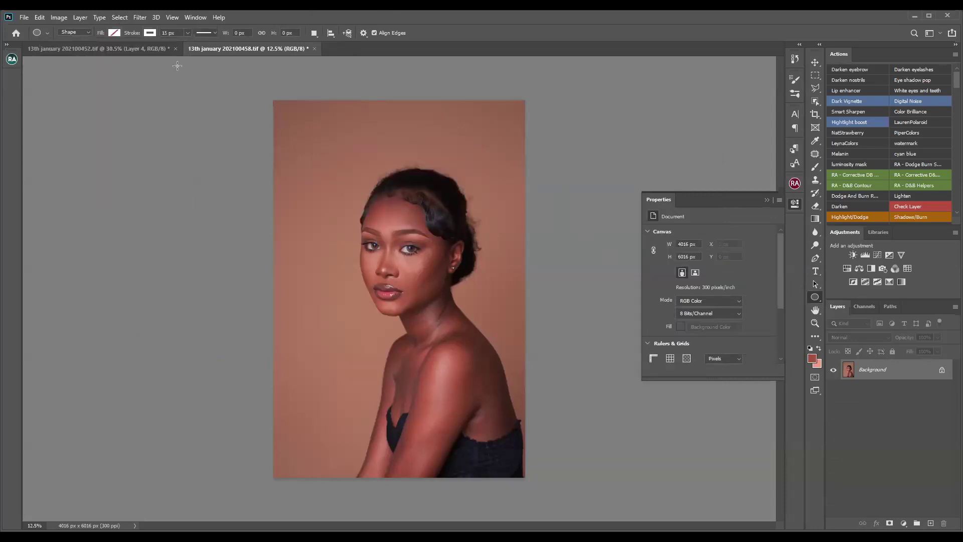
Try an unfilled ellipse about 1942 by 1683 px with a 15 px white stroke, then delete it
{"action": "left_click", "coordinate": [186, 33]}
{"action": "left_click_drag", "start_coordinate": [293, 142], "coordinate": [414, 246]}
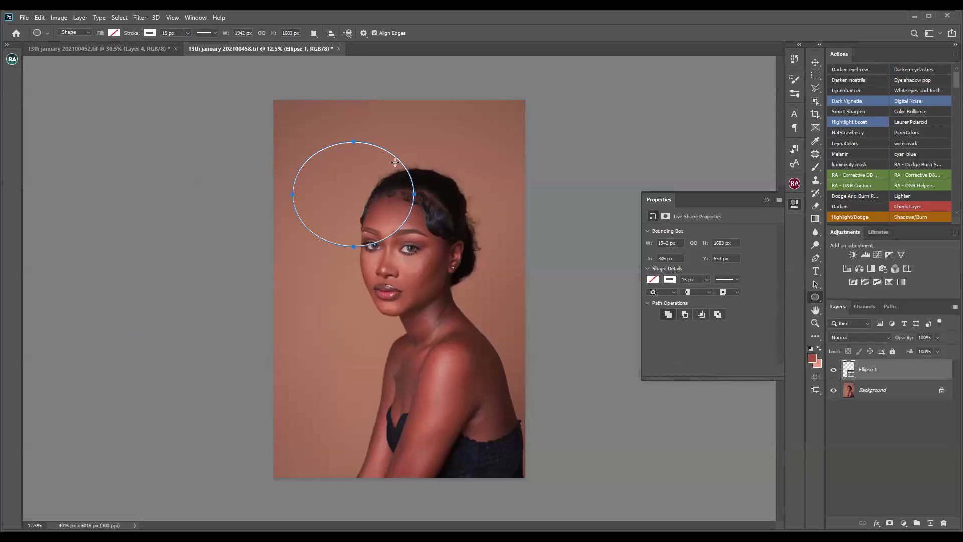
{"action": "mouse_move", "coordinate": [930, 374]}
{"action": "left_mouse_down"}
{"action": "mouse_move", "coordinate": [951, 493]}
{"action": "mouse_move", "coordinate": [946, 523]}
{"action": "left_mouse_up"}
Try a thick 97.47 px stroke on an ellipse about 3355 by 3184 px around the face, then delete its layer
{"action": "left_click", "coordinate": [187, 34]}
{"action": "left_click_drag", "start_coordinate": [192, 43], "coordinate": [202, 44]}
{"action": "left_click_drag", "start_coordinate": [261, 135], "coordinate": [471, 334]}
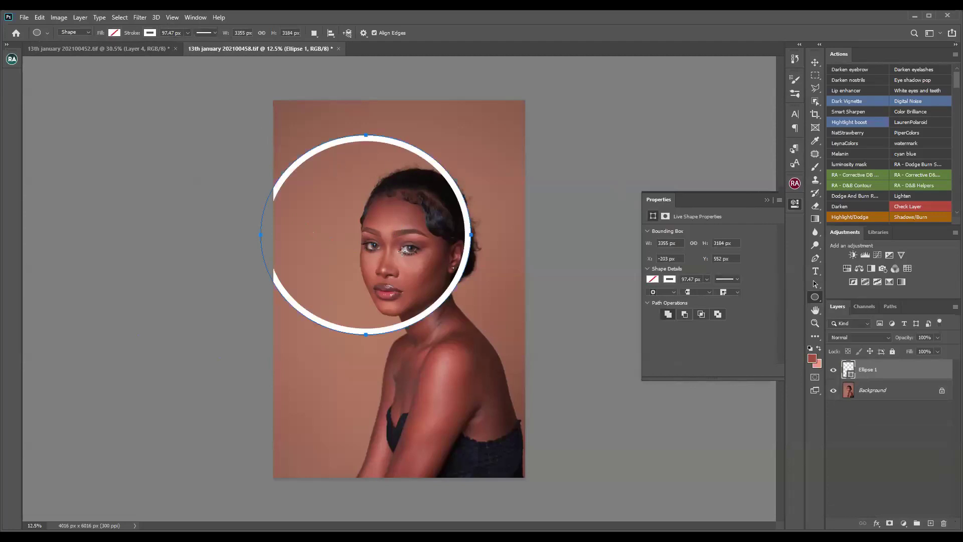
{"action": "left_click_drag", "start_coordinate": [905, 377], "coordinate": [952, 535]}
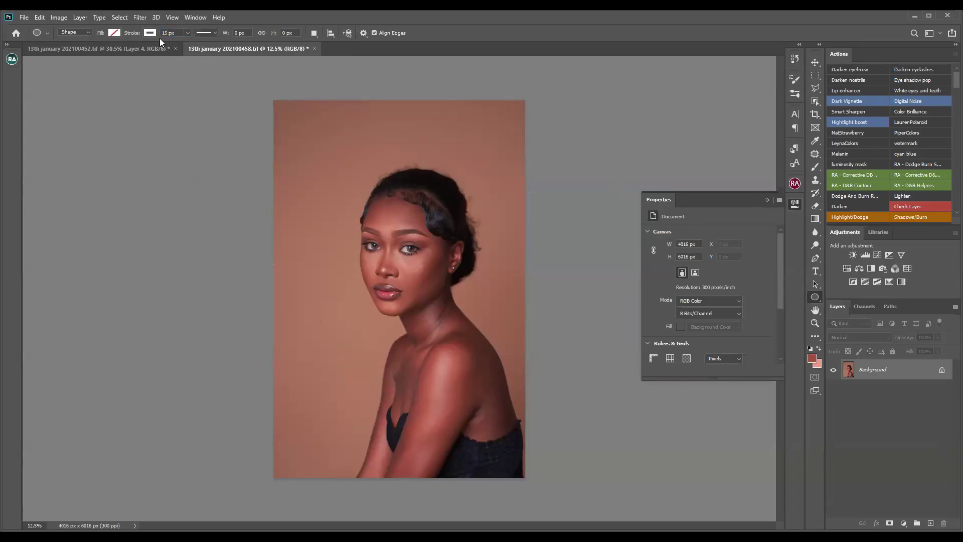
Set the stroke caps and corners to Round, leaving the additional stroke settings unchanged
{"action": "left_click", "coordinate": [207, 32]}
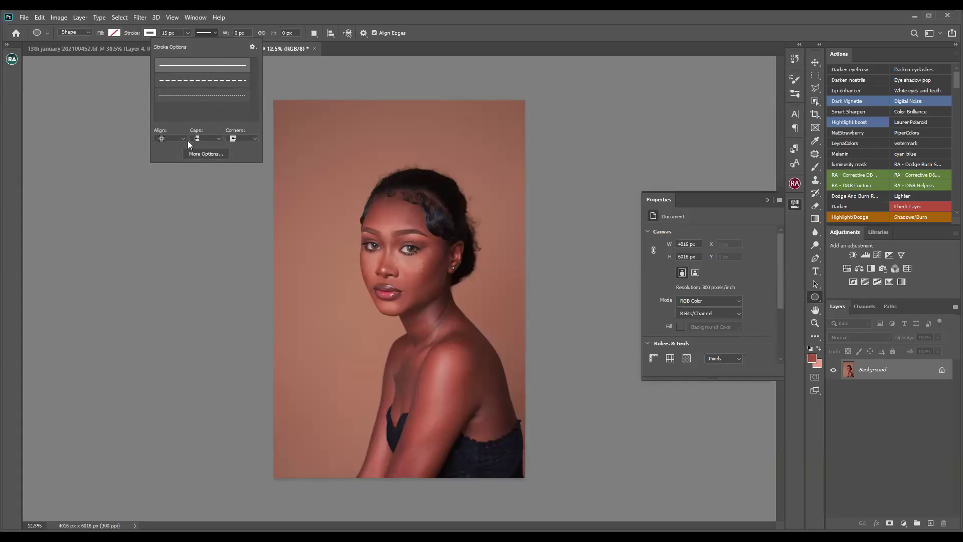
{"action": "left_click", "coordinate": [173, 139]}
{"action": "left_click", "coordinate": [205, 140]}
{"action": "left_click", "coordinate": [208, 155]}
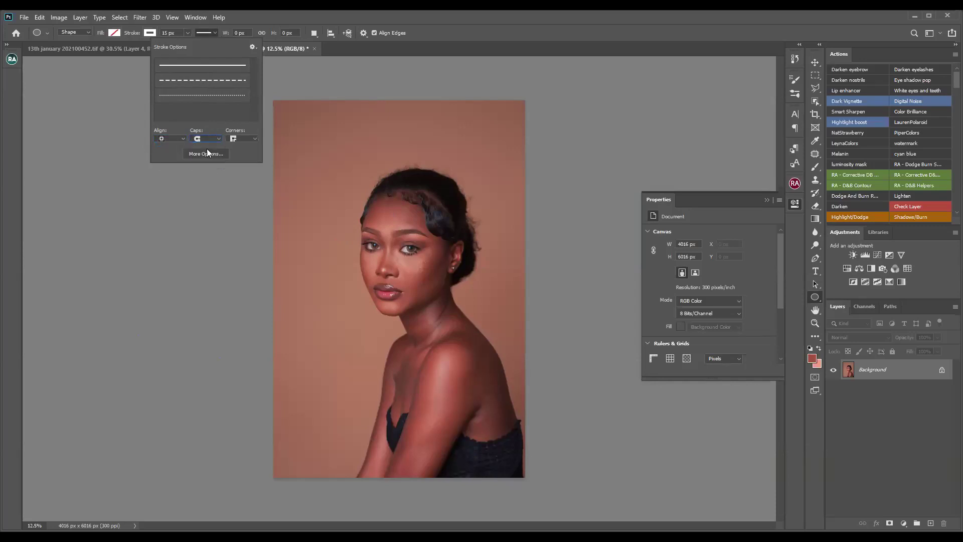
{"action": "left_click", "coordinate": [242, 139]}
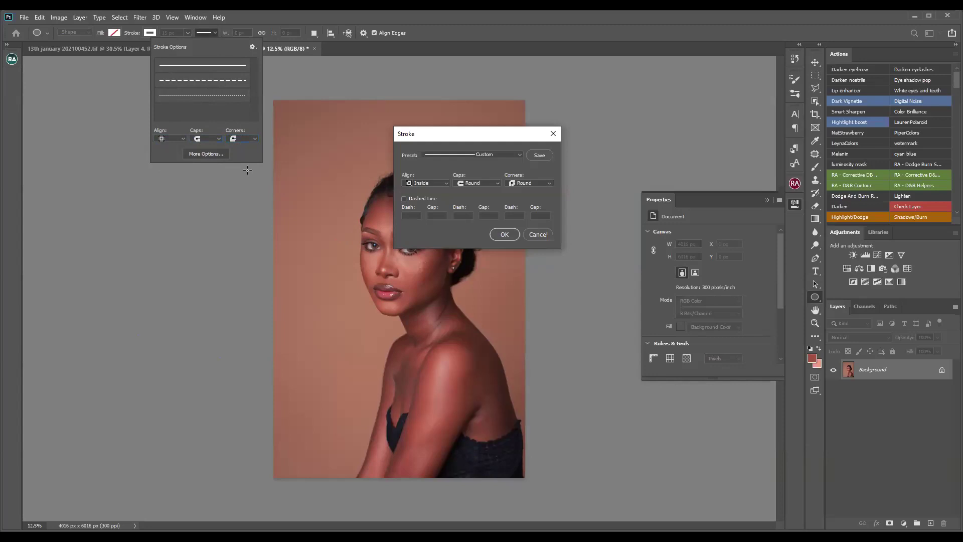
{"action": "left_click", "coordinate": [538, 235]}
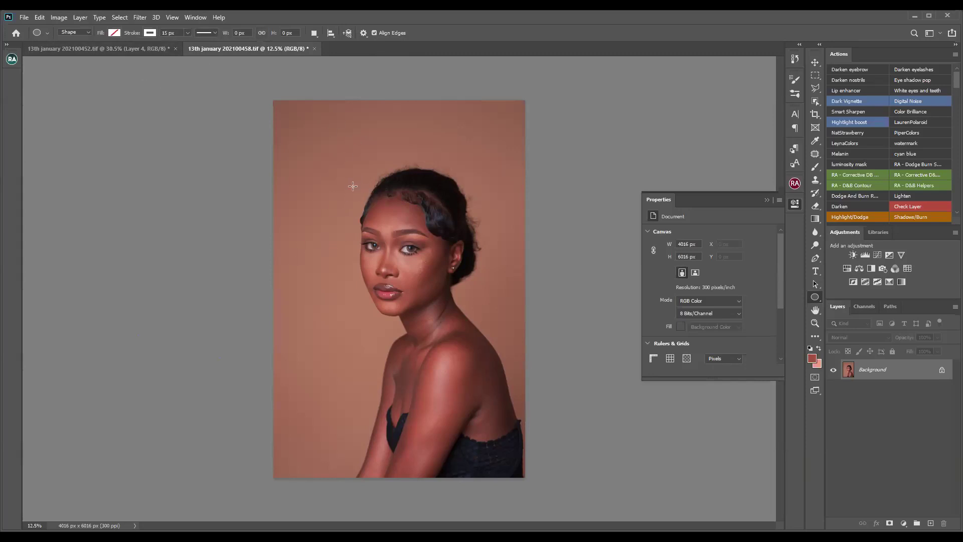
Draw a flat white-stroked ellipse about 2473 by 665 px and position it as a halo around the top of the head
{"action": "mouse_move", "coordinate": [345, 169]}
{"action": "left_mouse_down"}
{"action": "mouse_move", "coordinate": [509, 261]}
{"action": "mouse_move", "coordinate": [504, 229]}
{"action": "mouse_move", "coordinate": [524, 383]}
{"action": "mouse_move", "coordinate": [520, 341]}
{"action": "left_mouse_up"}
{"action": "left_click_drag", "start_coordinate": [502, 247], "coordinate": [499, 210]}
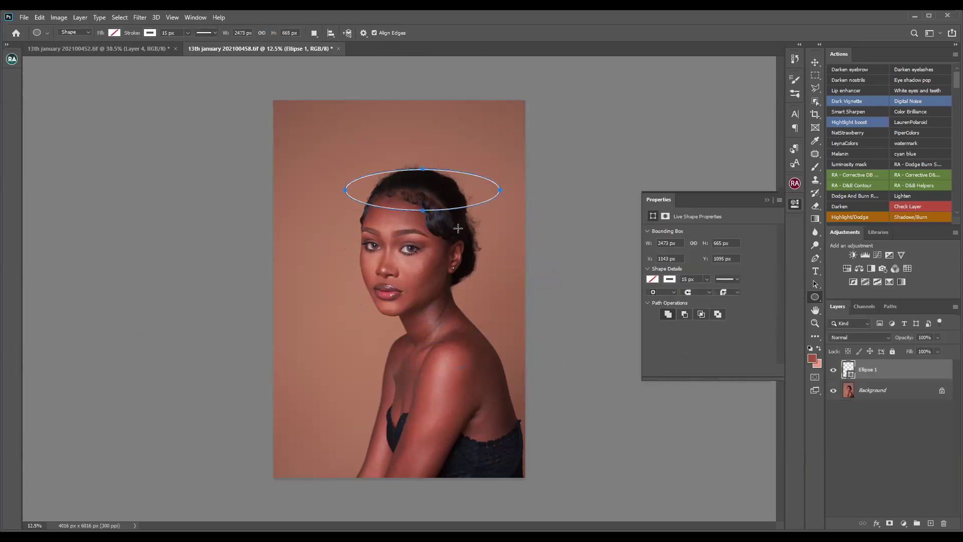
{"action": "left_click", "coordinate": [814, 62]}
{"action": "left_click_drag", "start_coordinate": [448, 205], "coordinate": [387, 249]}
{"action": "left_click_drag", "start_coordinate": [479, 211], "coordinate": [445, 201]}
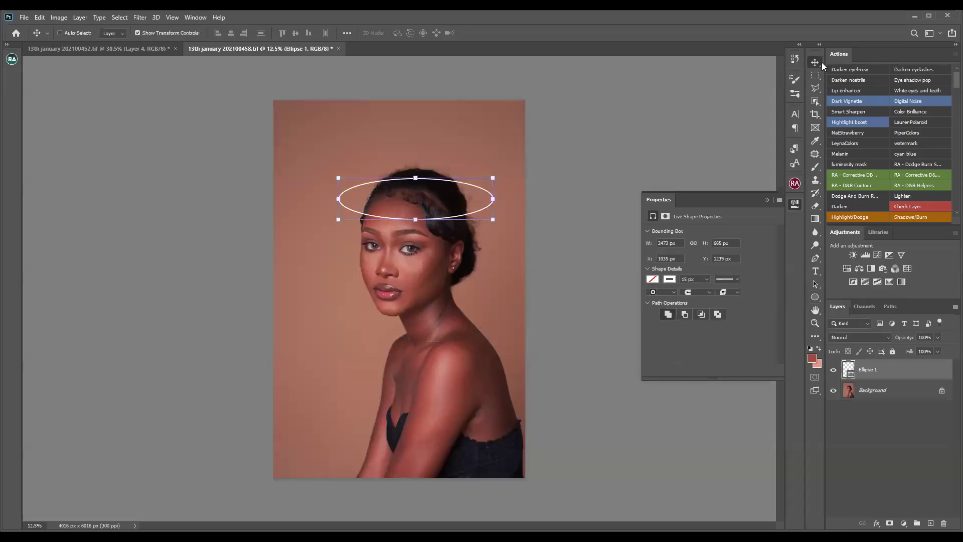
Set the halo ellipse layer's blend mode to Screen
{"action": "left_click", "coordinate": [894, 398]}
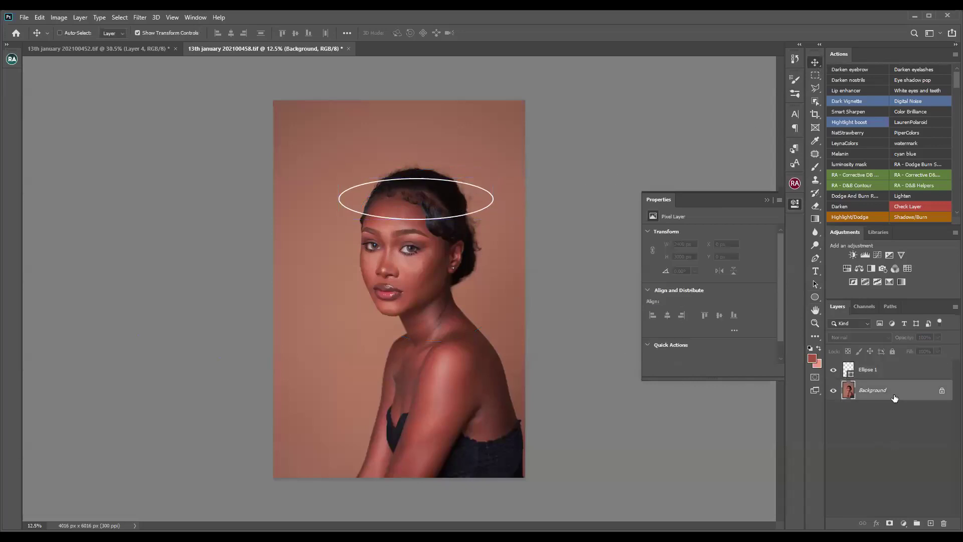
{"action": "left_click", "coordinate": [873, 369]}
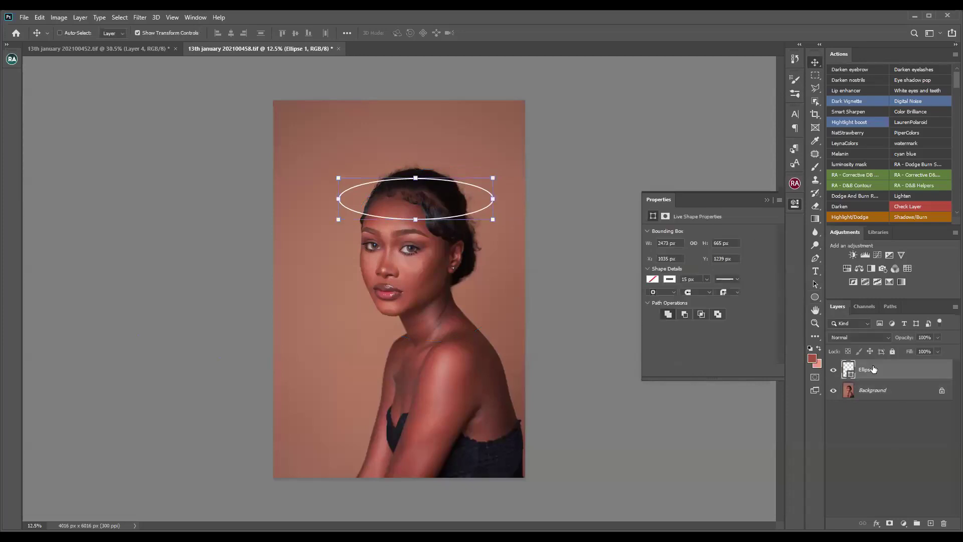
{"action": "left_click", "coordinate": [862, 341]}
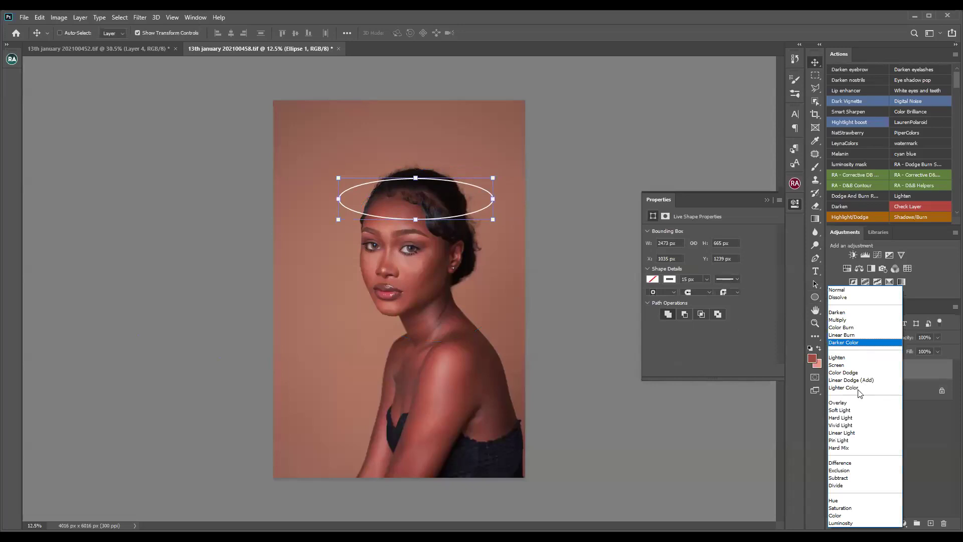
{"action": "left_click", "coordinate": [842, 365]}
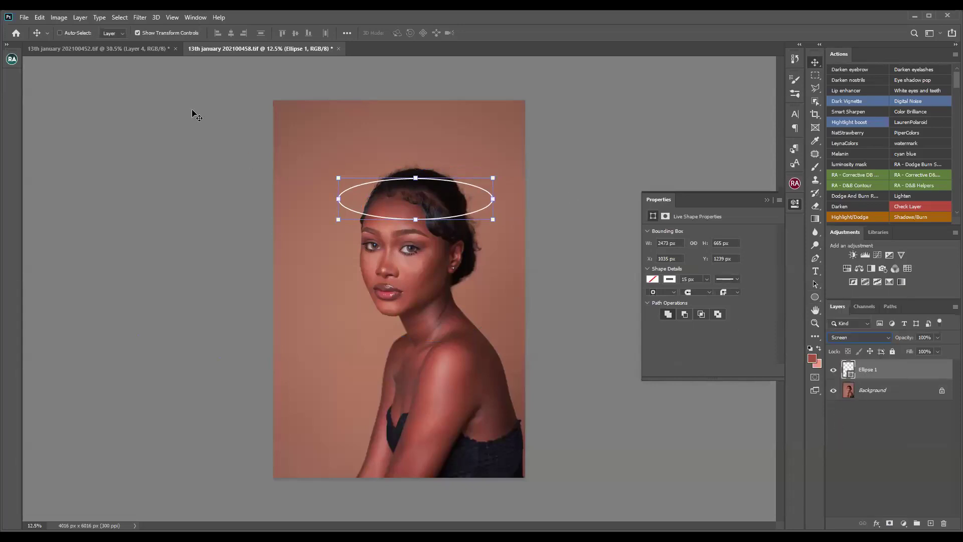
Apply a Gaussian Blur with a 5-pixel radius to the halo ellipse as a smart filter
{"action": "left_click", "coordinate": [144, 17]}
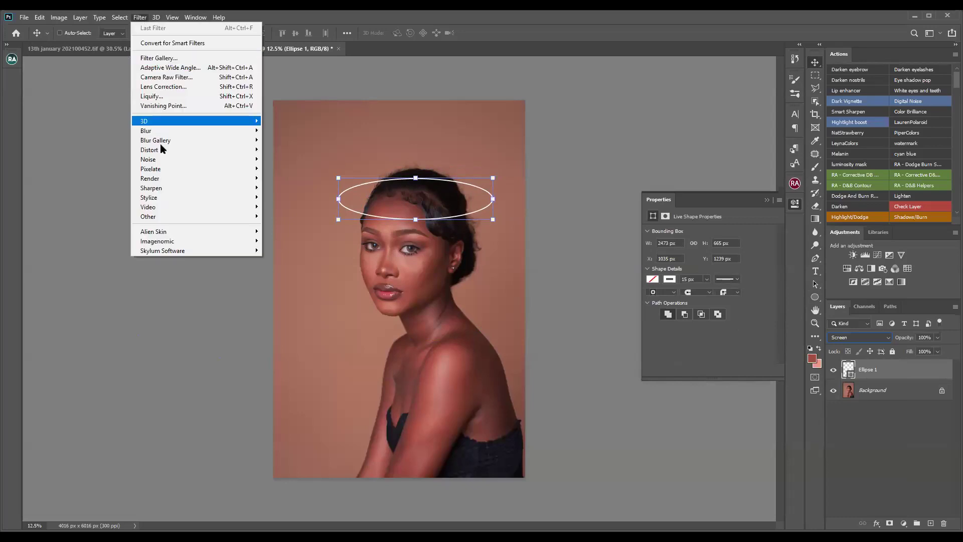
{"action": "mouse_move", "coordinate": [174, 131]}
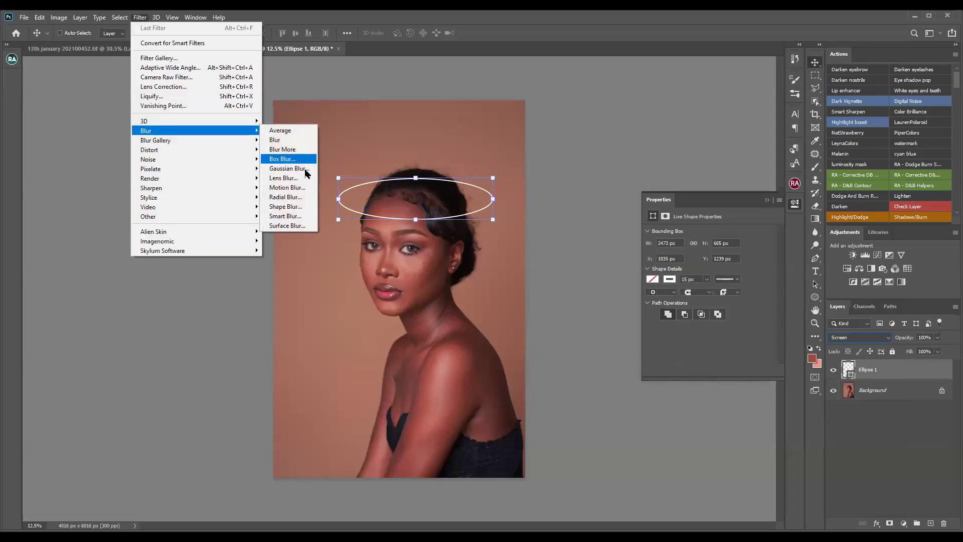
{"action": "left_click", "coordinate": [300, 169]}
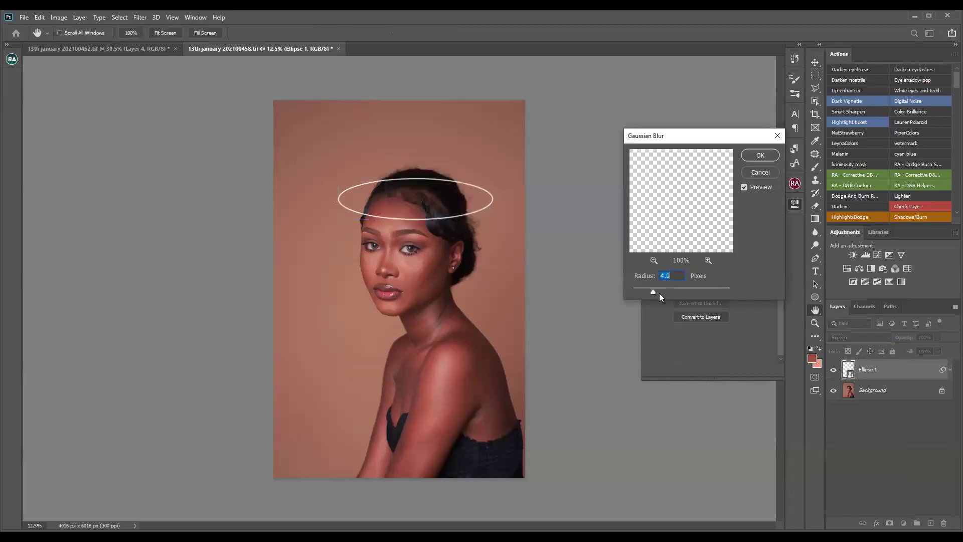
{"action": "type", "text": "5"}
{"action": "left_click", "coordinate": [746, 158]}
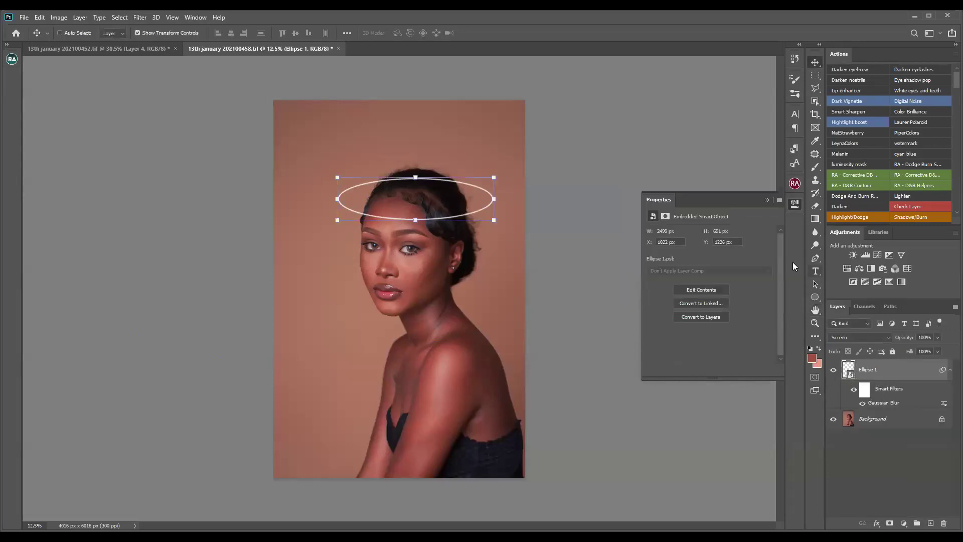
{"action": "left_click", "coordinate": [793, 205]}
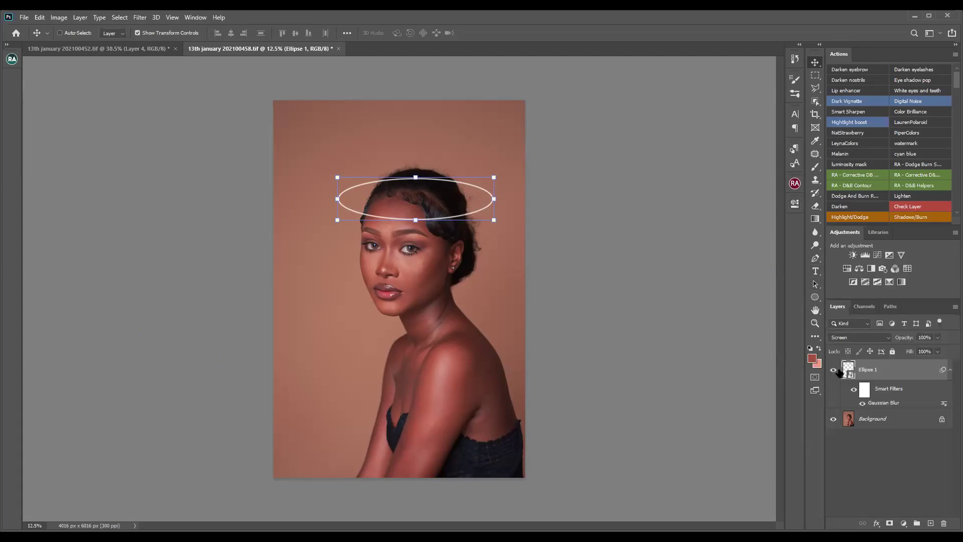
{"action": "left_click", "coordinate": [876, 524]}
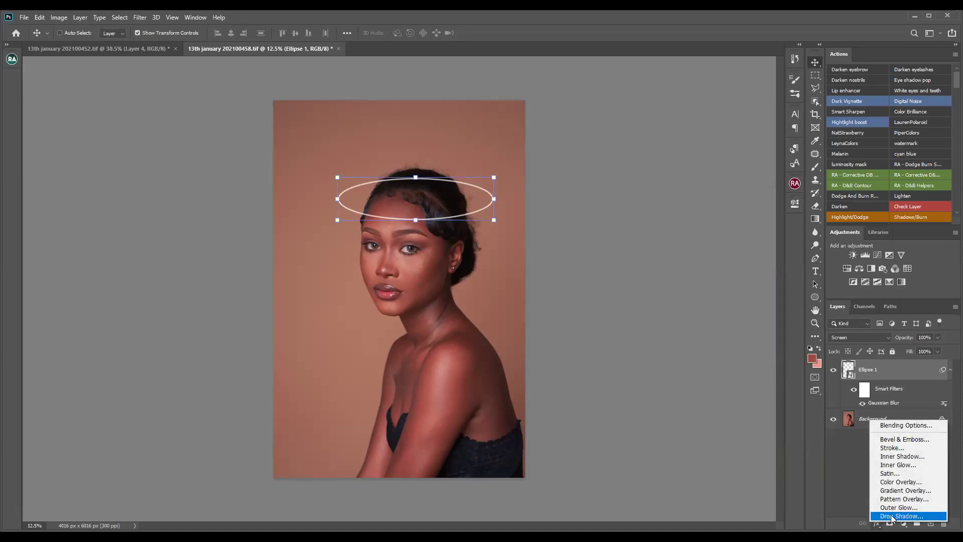
{"action": "left_click", "coordinate": [891, 508]}
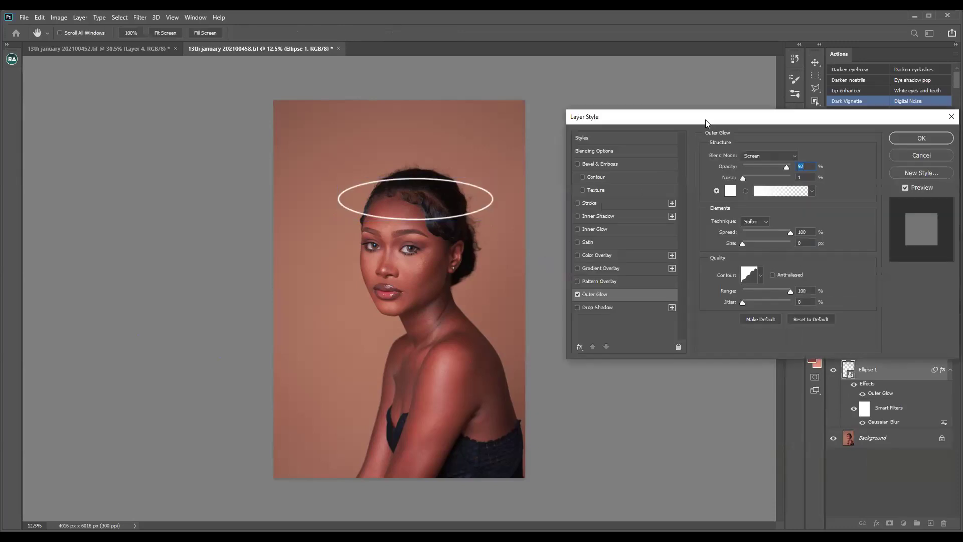
{"action": "left_click_drag", "start_coordinate": [705, 119], "coordinate": [643, 57]}
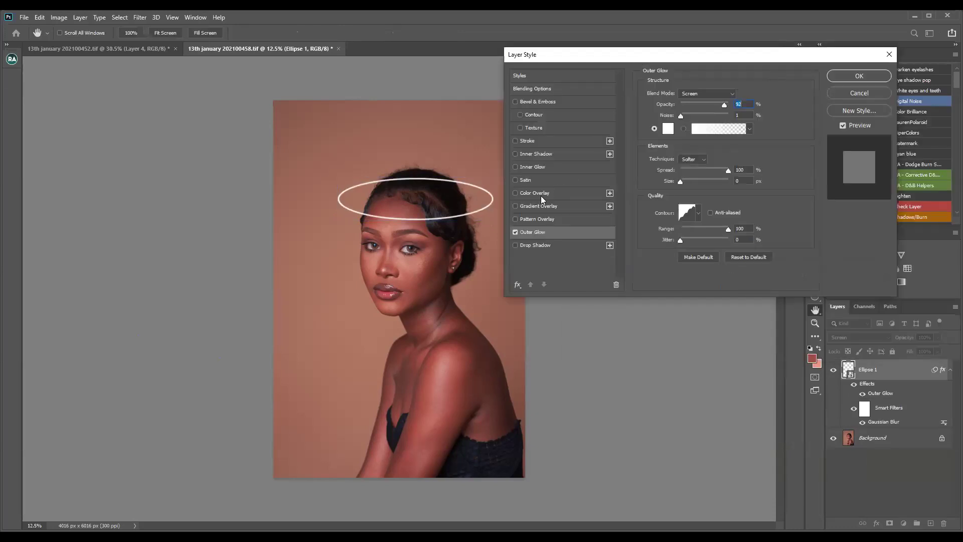
{"action": "key", "text": "ctrl+plus"}
{"action": "key", "text": "ctrl+plus"}
{"action": "key", "text": "ctrl+plus"}
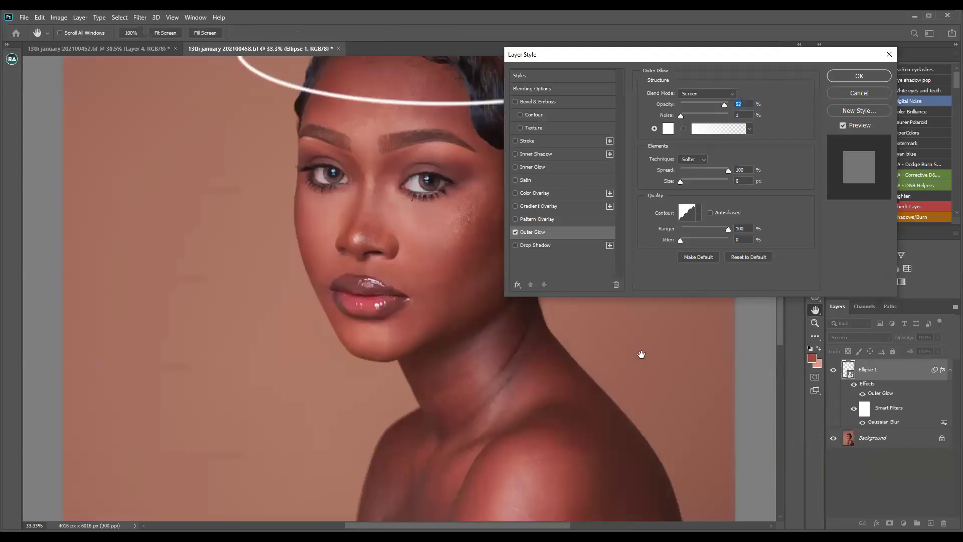
{"action": "left_click_drag", "start_coordinate": [384, 255], "coordinate": [382, 425]}
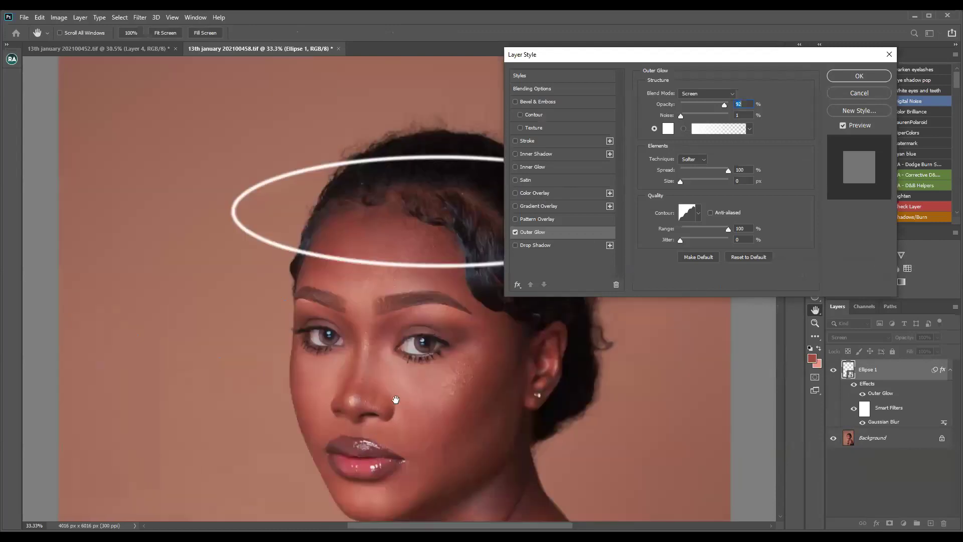
{"action": "key", "text": "ctrl+plus"}
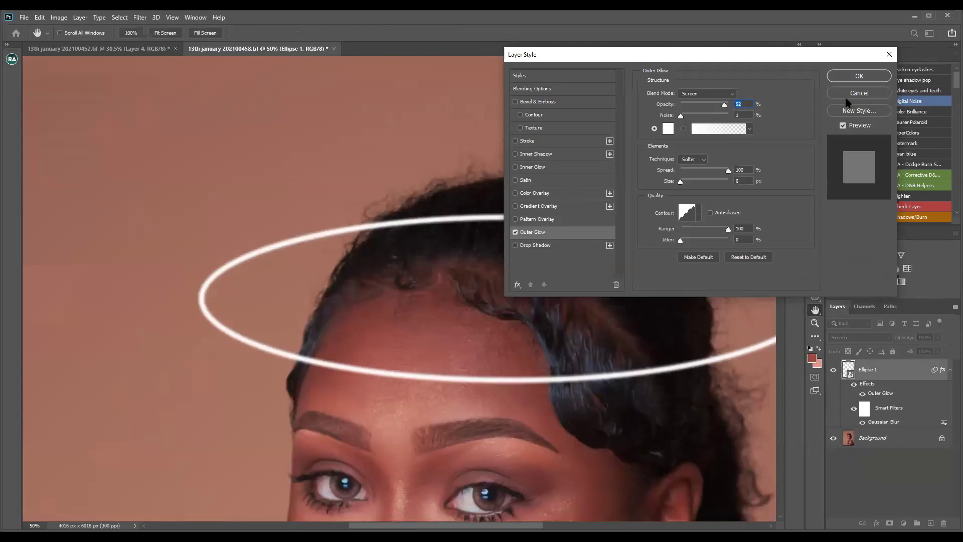
{"action": "key", "text": "Escape"}
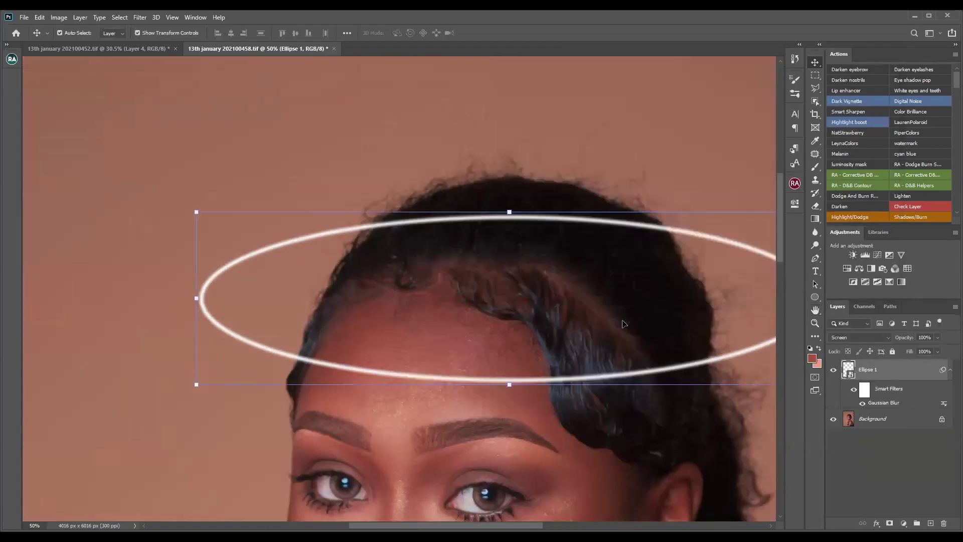
Apply a Motion Blur smart filter to the halo ellipse with an angle of 0° and a distance of 28 pixels
{"action": "key", "text": "ctrl+0"}
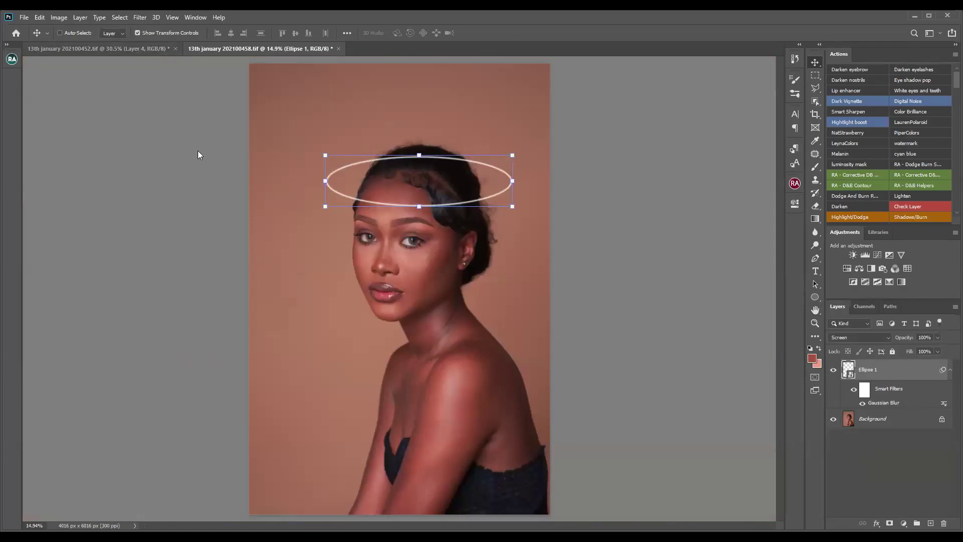
{"action": "left_click", "coordinate": [140, 17]}
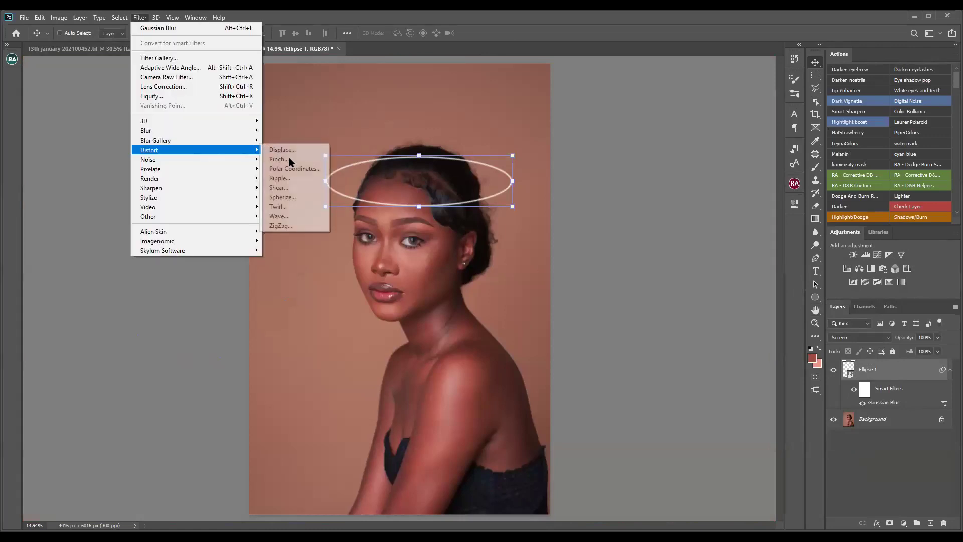
{"action": "mouse_move", "coordinate": [240, 132]}
{"action": "left_click", "coordinate": [300, 187]}
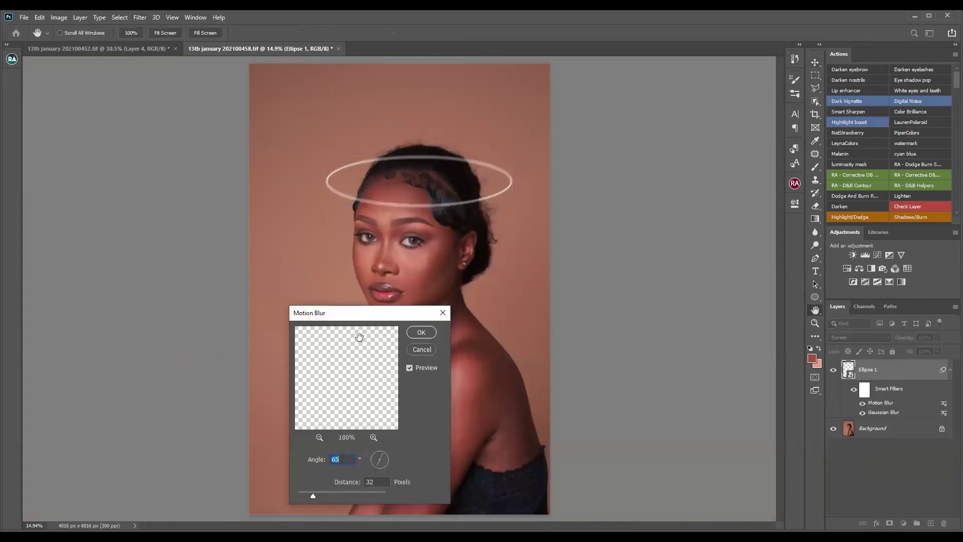
{"action": "left_click_drag", "start_coordinate": [364, 319], "coordinate": [650, 133]}
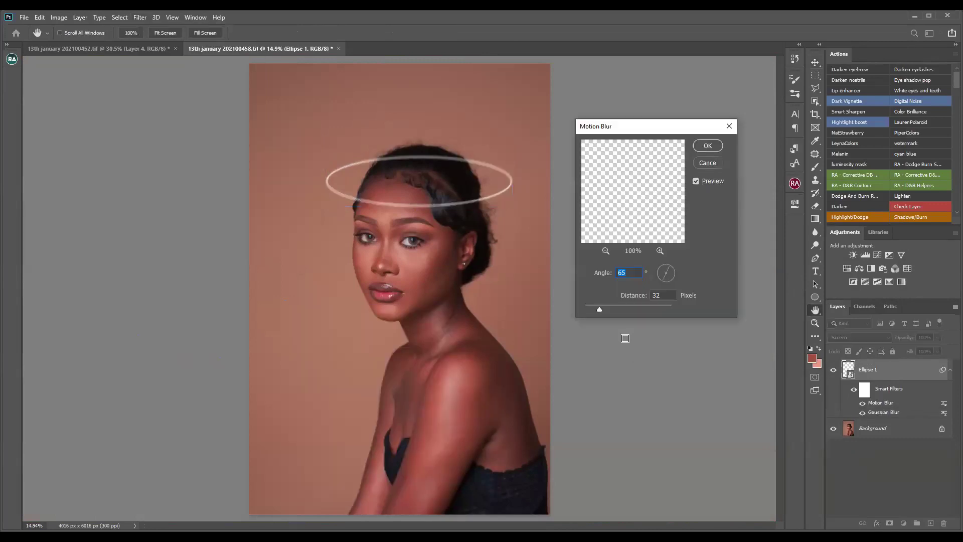
{"action": "left_click_drag", "start_coordinate": [677, 279], "coordinate": [675, 272]}
{"action": "left_click_drag", "start_coordinate": [598, 309], "coordinate": [597, 308]}
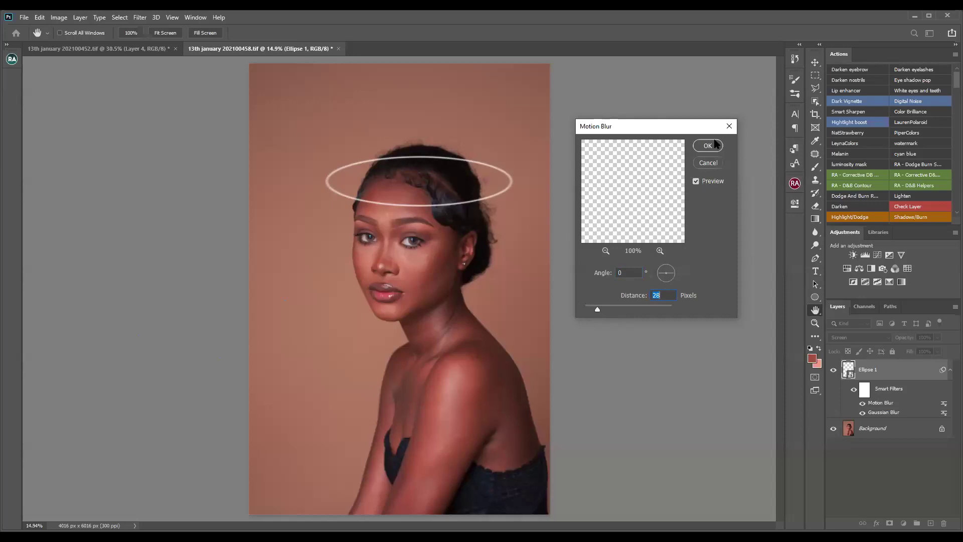
{"action": "left_click", "coordinate": [715, 145]}
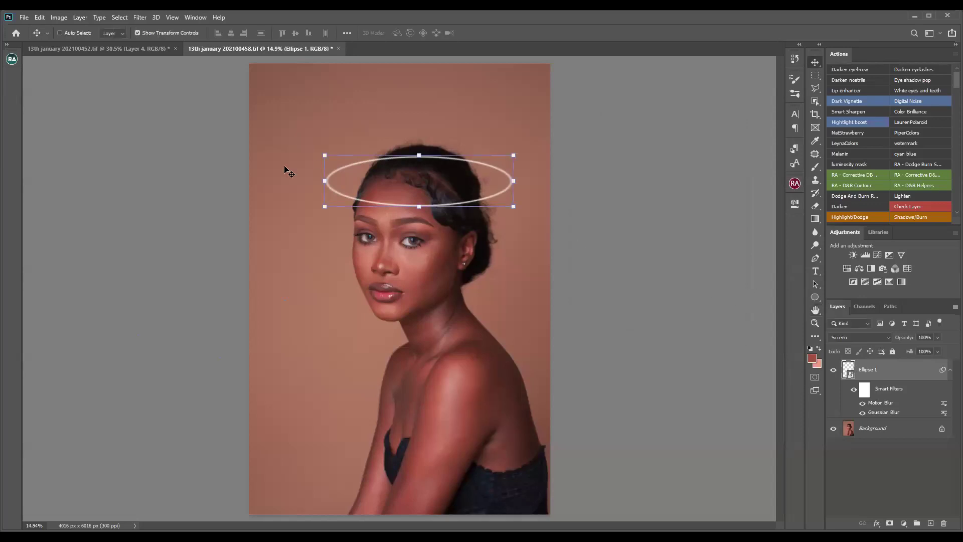
Add an Outer Glow effect to the halo ellipse layer
{"action": "left_click", "coordinate": [876, 523]}
{"action": "left_click", "coordinate": [886, 506]}
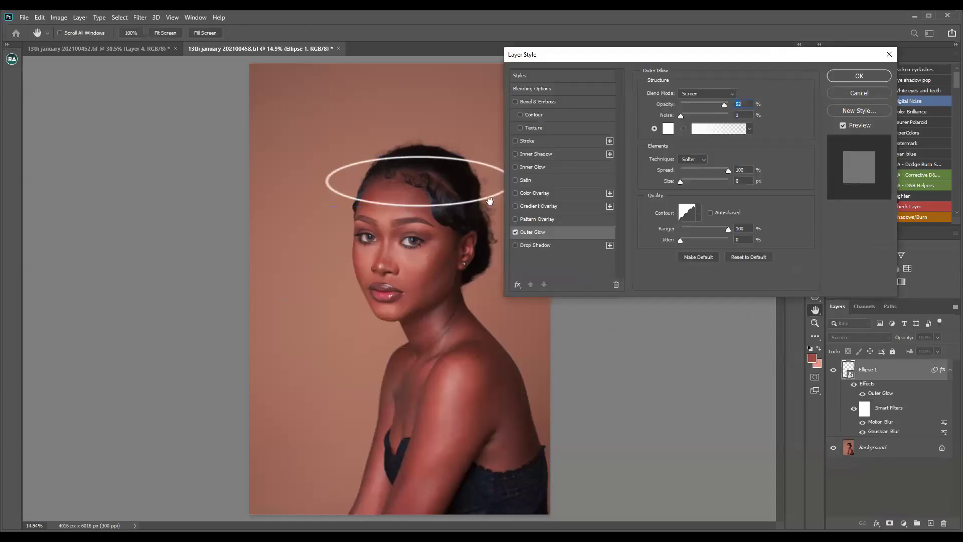
{"action": "key", "text": "ctrl+plus"}
{"action": "key", "text": "ctrl+plus"}
{"action": "key", "text": "ctrl+plus"}
{"action": "key", "text": "ctrl+plus"}
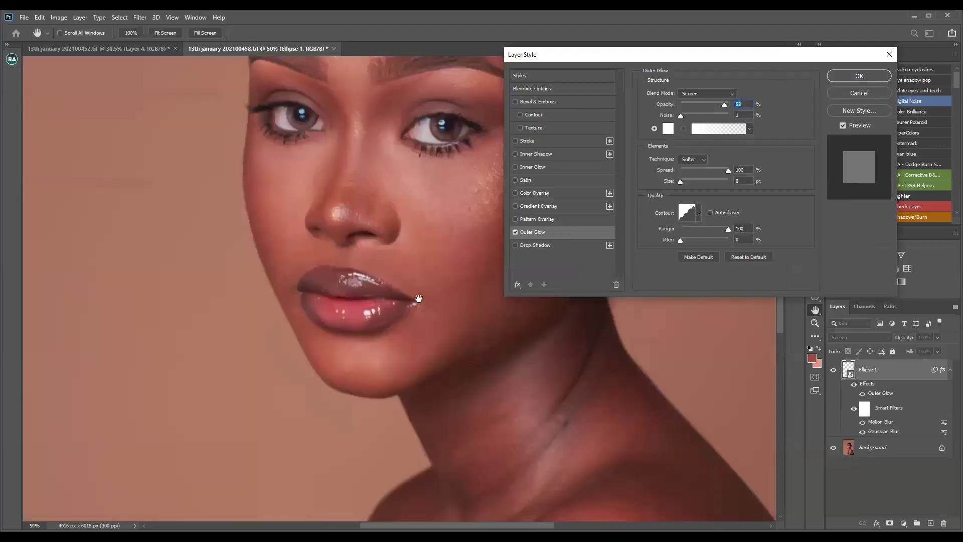
{"action": "left_click_drag", "start_coordinate": [379, 371], "coordinate": [374, 510]}
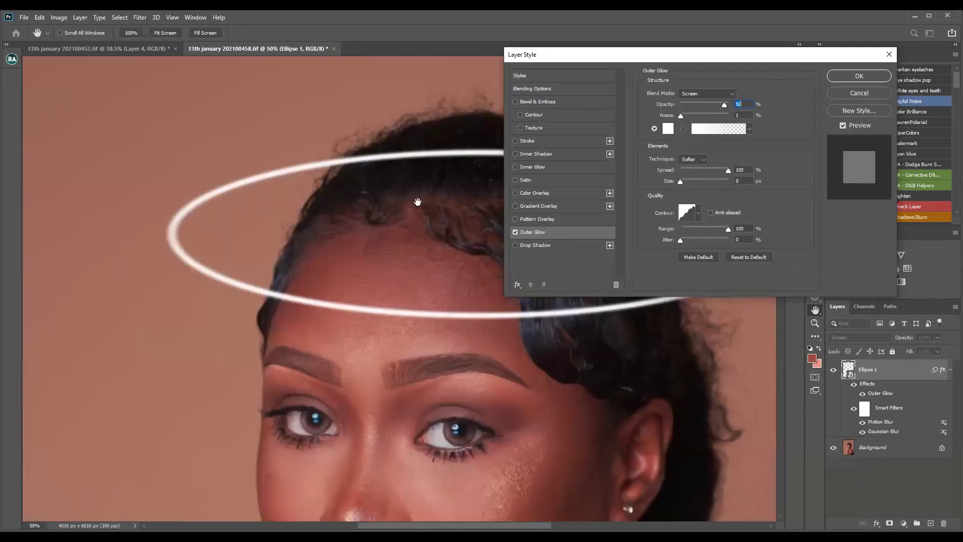
{"action": "key", "text": "ctrl+plus"}
{"action": "left_click_drag", "start_coordinate": [348, 314], "coordinate": [487, 320]}
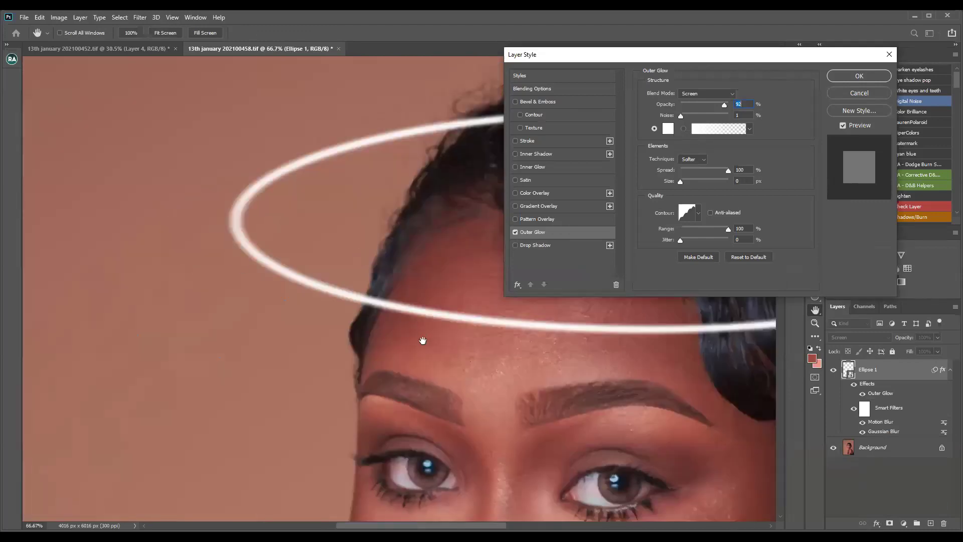
{"action": "left_click_drag", "start_coordinate": [423, 341], "coordinate": [337, 365]}
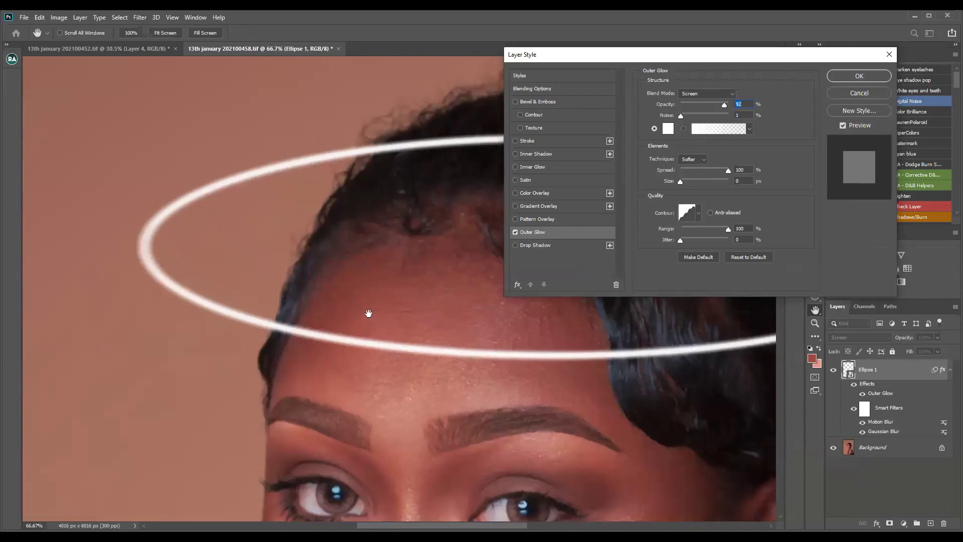
{"action": "left_click_drag", "start_coordinate": [369, 313], "coordinate": [430, 323]}
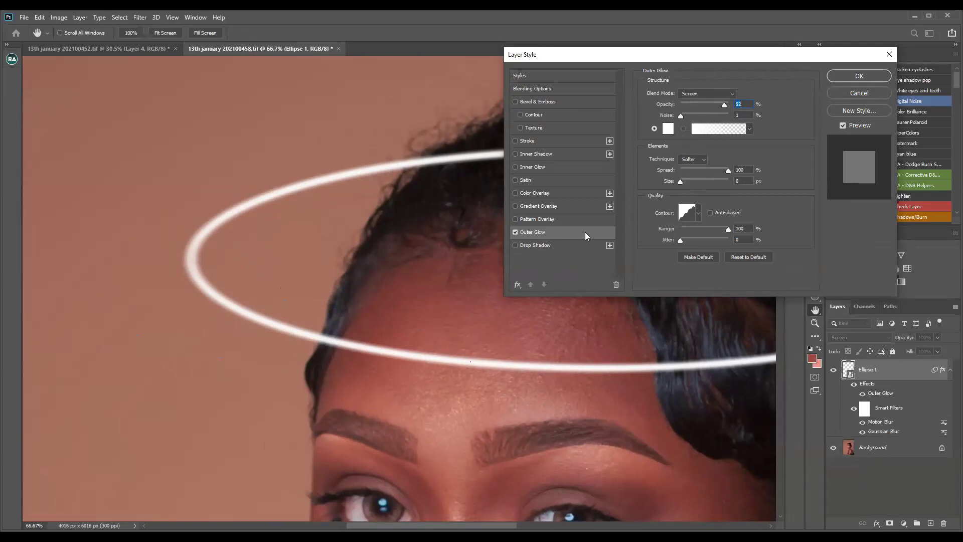
{"action": "left_click", "coordinate": [212, 465]}
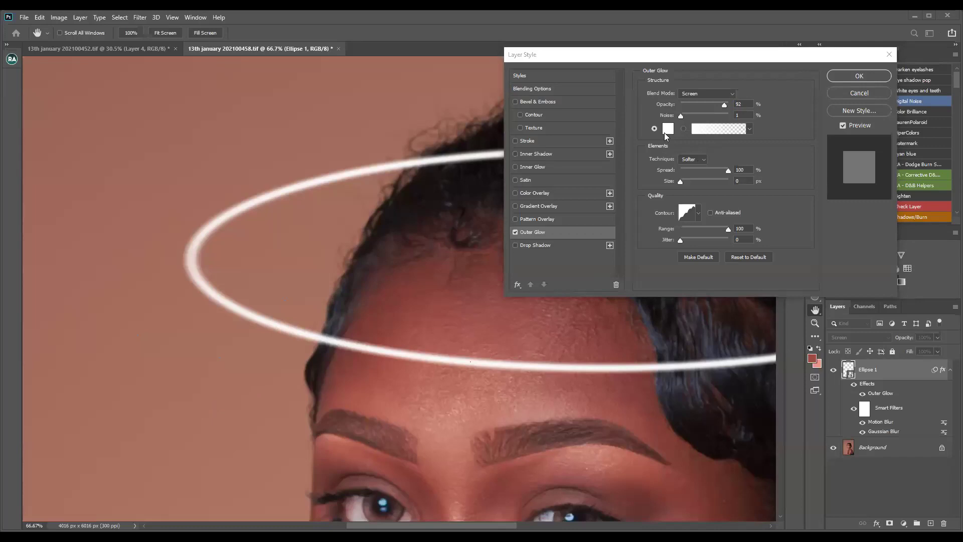
Change the Outer Glow colour to a bright, saturated yellow
{"action": "left_click", "coordinate": [669, 129]}
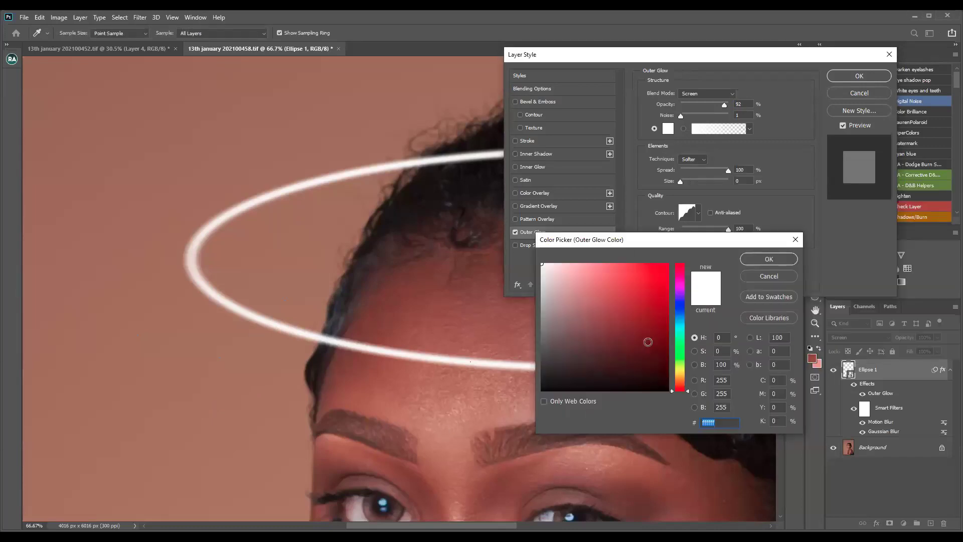
{"action": "left_click", "coordinate": [681, 369]}
{"action": "mouse_move", "coordinate": [590, 287]}
{"action": "left_mouse_down"}
{"action": "mouse_move", "coordinate": [604, 264]}
{"action": "mouse_move", "coordinate": [644, 243]}
{"action": "mouse_move", "coordinate": [654, 259]}
{"action": "left_mouse_up"}
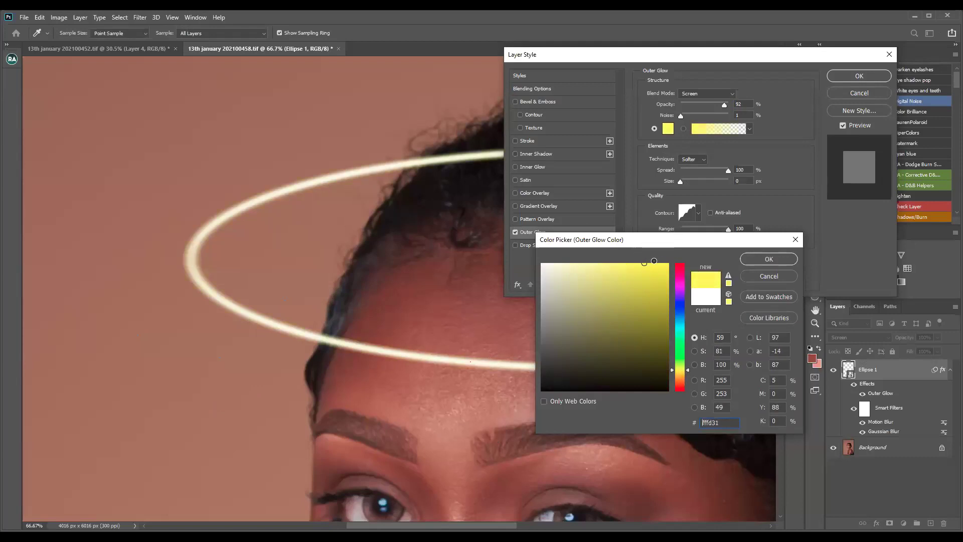
{"action": "left_click", "coordinate": [659, 265]}
{"action": "left_click", "coordinate": [766, 259]}
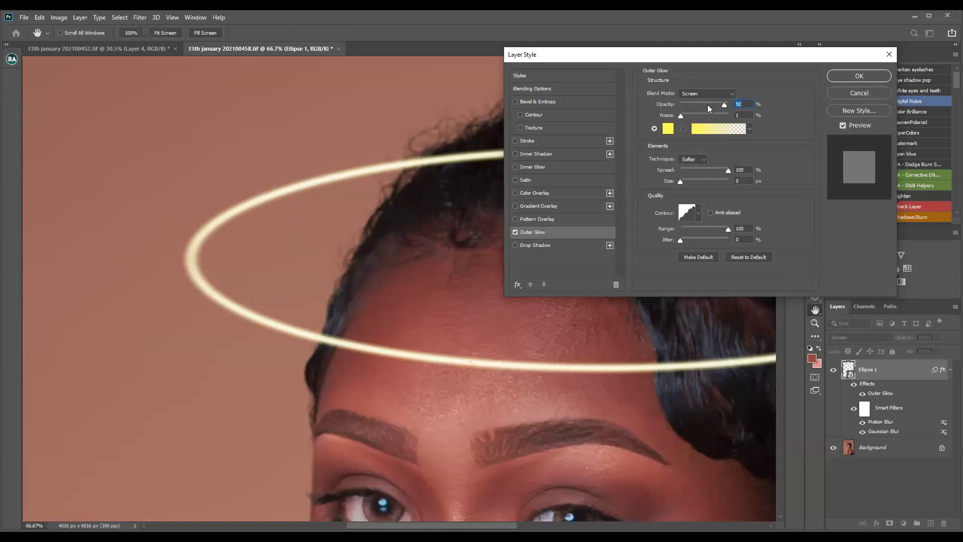
Set the Outer Glow's opacity to 55%, its size to 3 px and its spread to 84%
{"action": "left_click", "coordinate": [706, 105]}
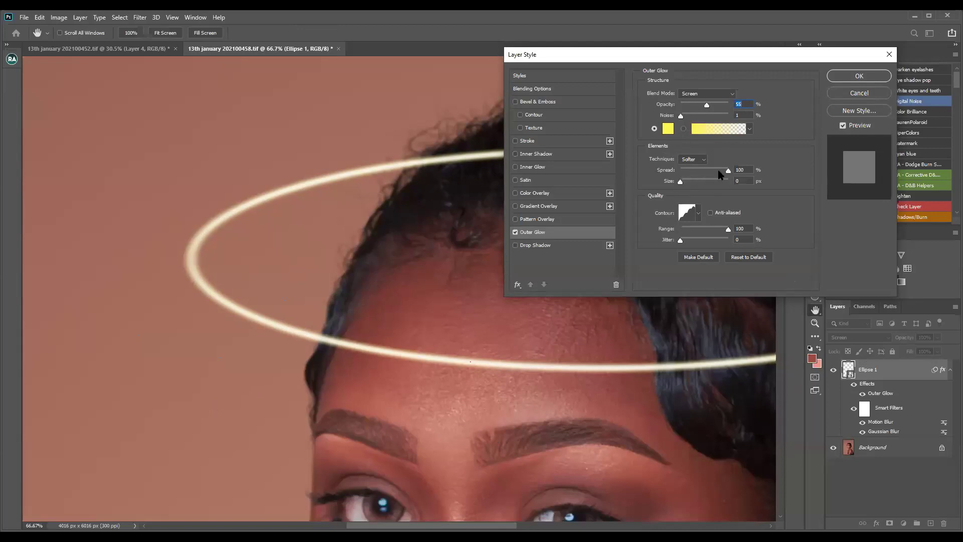
{"action": "mouse_move", "coordinate": [683, 184]}
{"action": "left_mouse_down"}
{"action": "mouse_move", "coordinate": [716, 174]}
{"action": "mouse_move", "coordinate": [695, 174]}
{"action": "left_mouse_up"}
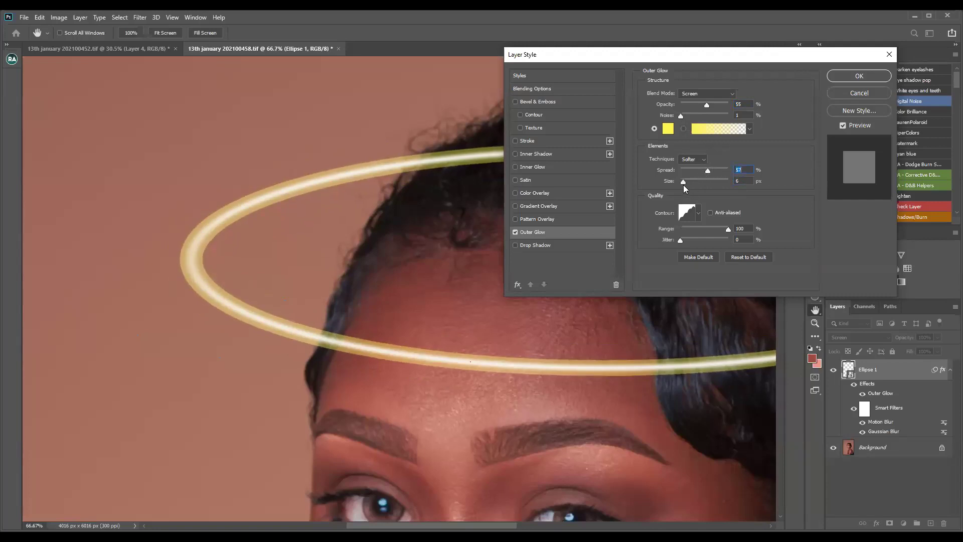
{"action": "left_click", "coordinate": [684, 182]}
{"action": "left_click_drag", "start_coordinate": [683, 181], "coordinate": [681, 181]}
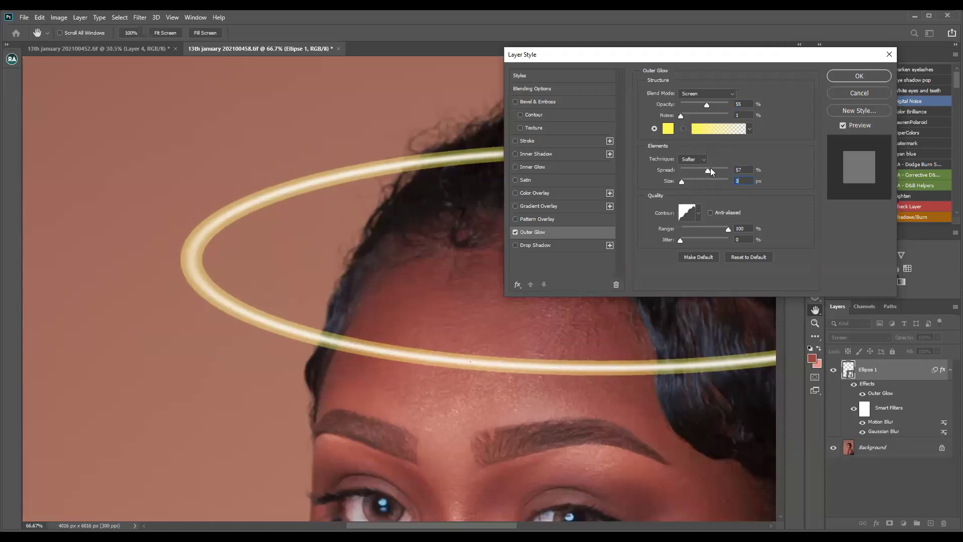
{"action": "left_click_drag", "start_coordinate": [711, 170], "coordinate": [720, 172]}
{"action": "left_click_drag", "start_coordinate": [720, 170], "coordinate": [722, 170]}
Try several contour presets for the Outer Glow and settle on the straight Linear contour
{"action": "left_click", "coordinate": [641, 239]}
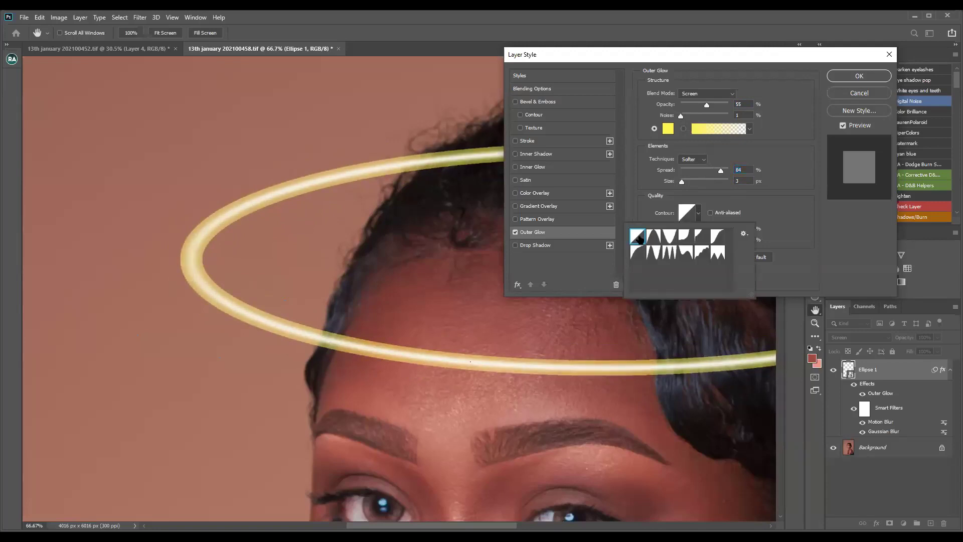
{"action": "left_click", "coordinate": [717, 235]}
{"action": "left_click", "coordinate": [717, 249]}
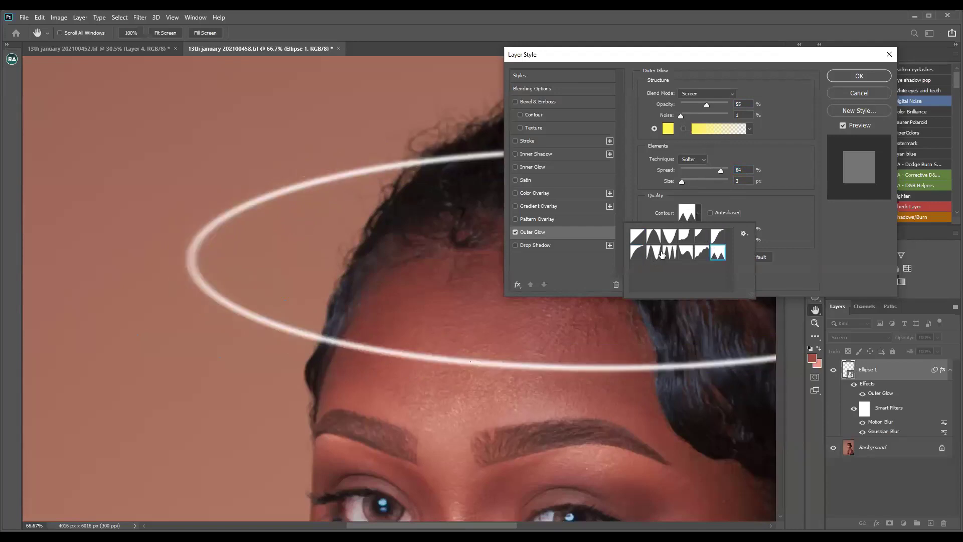
{"action": "left_click", "coordinate": [667, 253]}
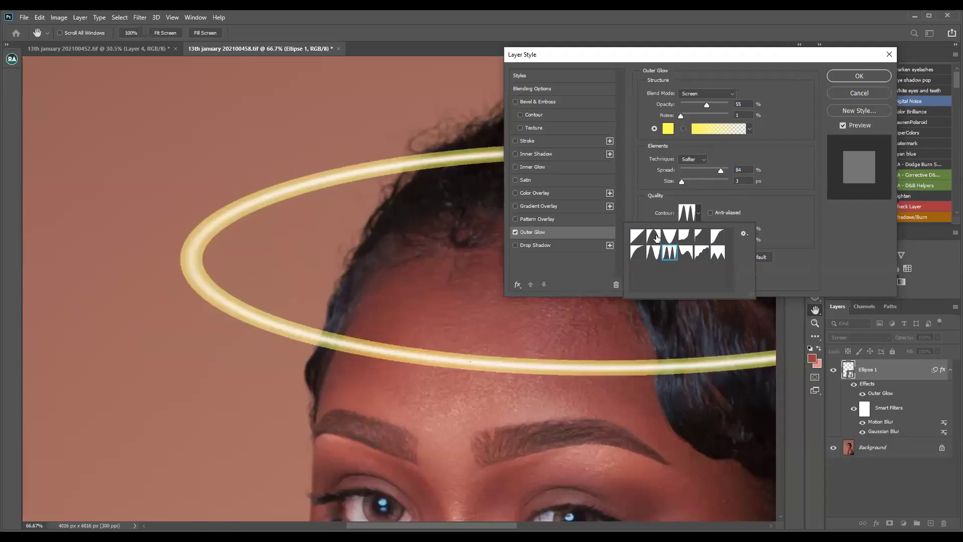
{"action": "left_click", "coordinate": [670, 242]}
{"action": "left_click", "coordinate": [682, 243]}
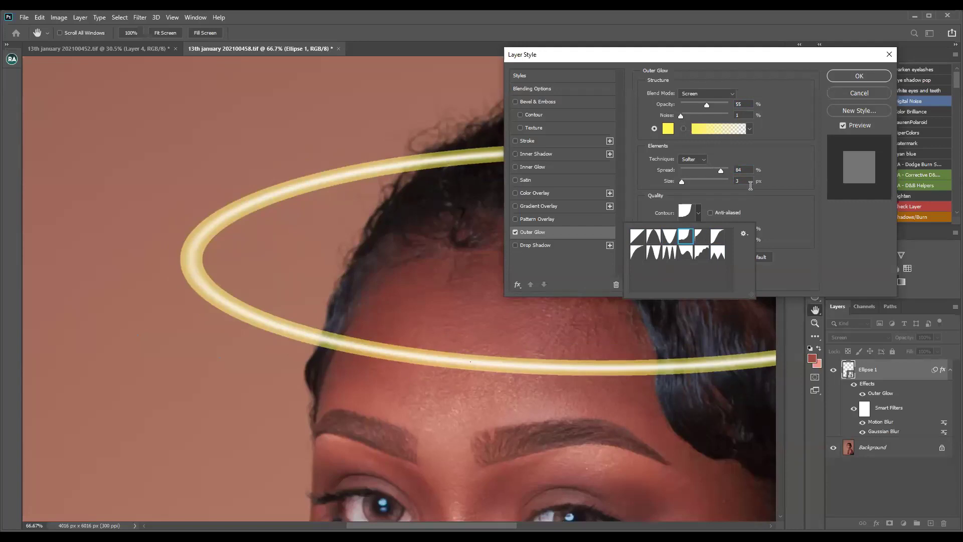
{"action": "left_click", "coordinate": [588, 230]}
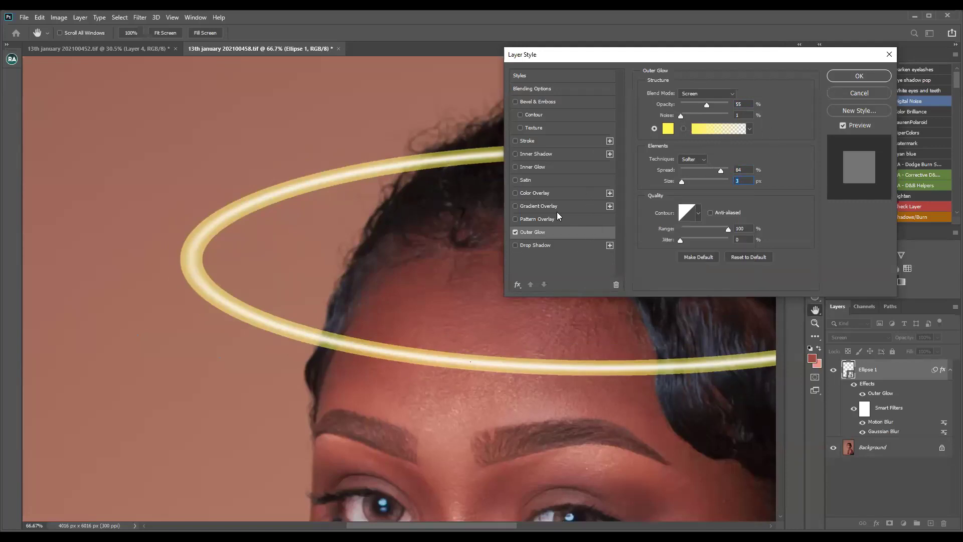
Check the glowing halo against the whole head and apply the Outer Glow settings to the ellipse layer
{"action": "key", "text": "ctrl+0"}
{"action": "key", "text": "ctrl+minus"}
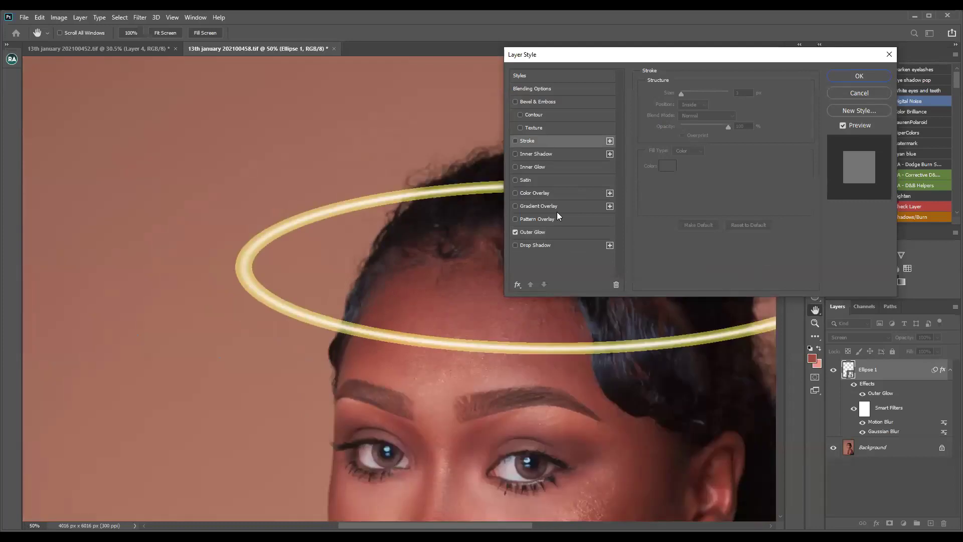
{"action": "key", "text": "ctrl+minus"}
{"action": "key", "text": "ctrl+minus"}
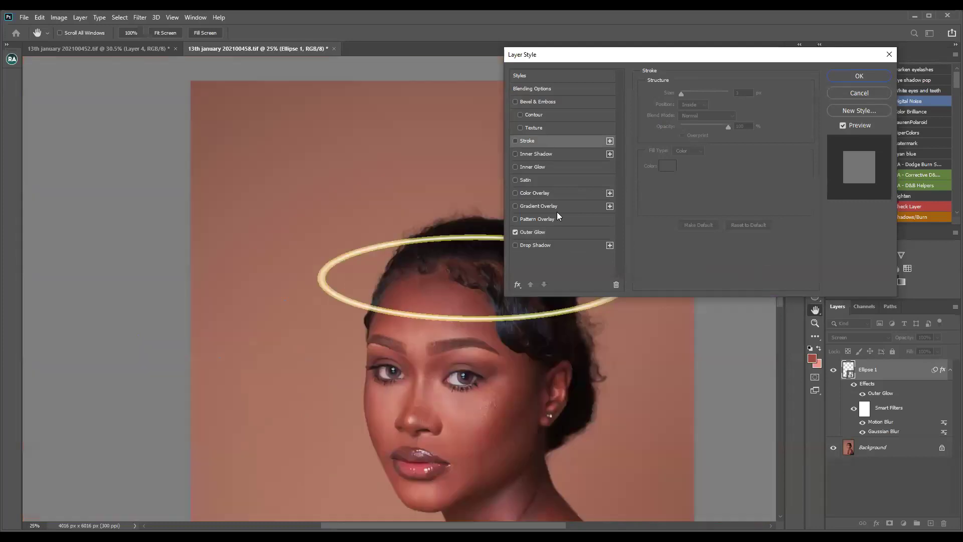
{"action": "key", "text": "ctrl+plus"}
{"action": "key", "text": "ctrl+plus"}
{"action": "key", "text": "ctrl+plus"}
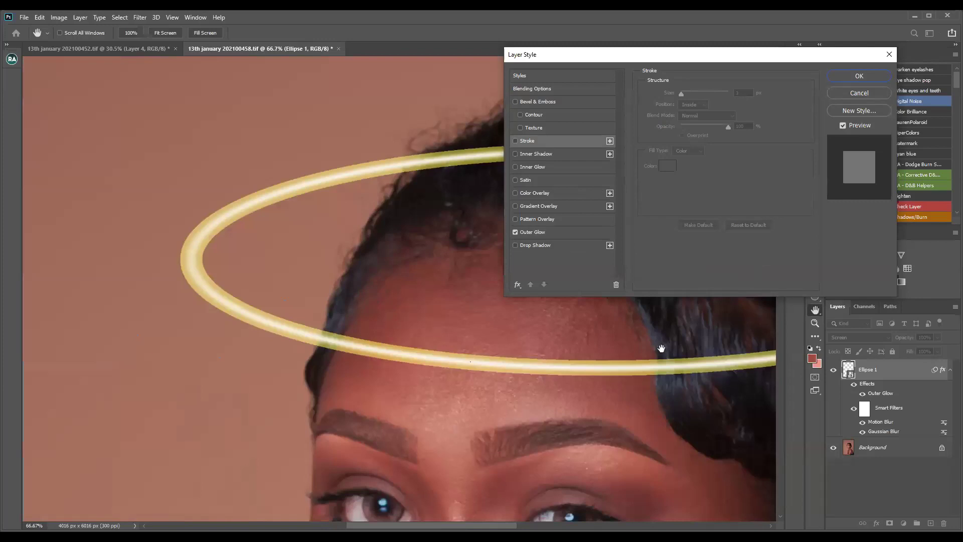
{"action": "key", "text": "Return"}
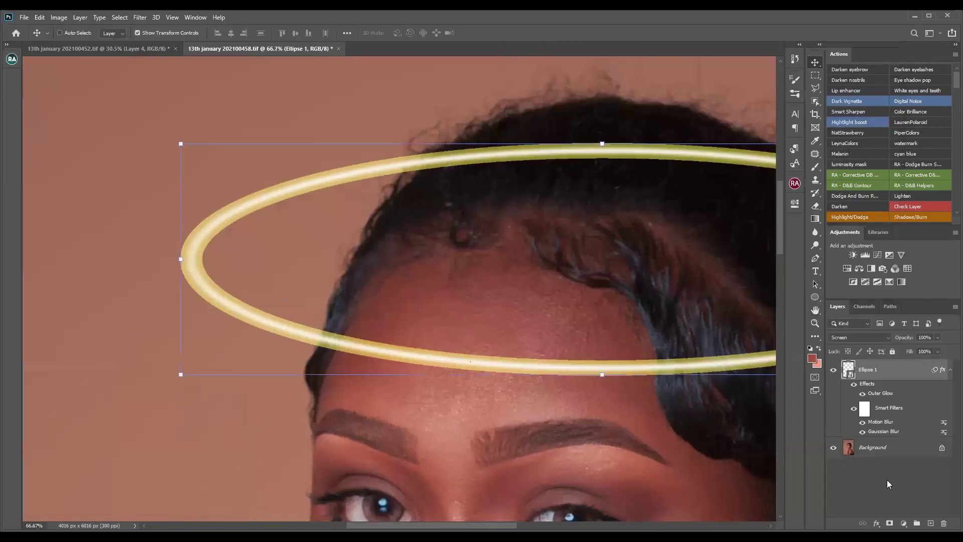
Add a Drop Shadow to the ellipse layer and change its colour to yellow fbf811
{"action": "left_click", "coordinate": [877, 524]}
{"action": "left_click", "coordinate": [888, 516]}
{"action": "left_click_drag", "start_coordinate": [660, 56], "coordinate": [679, 66]}
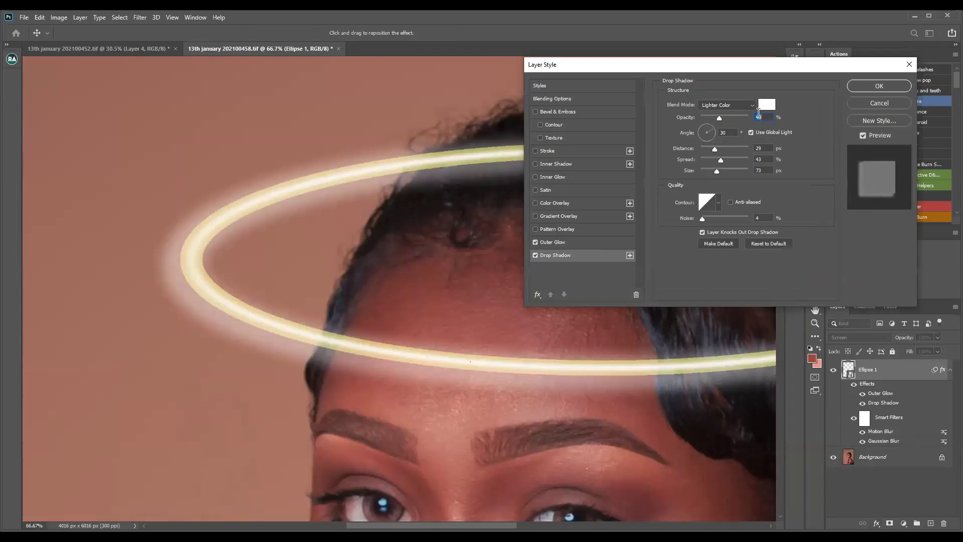
{"action": "left_click", "coordinate": [767, 105]}
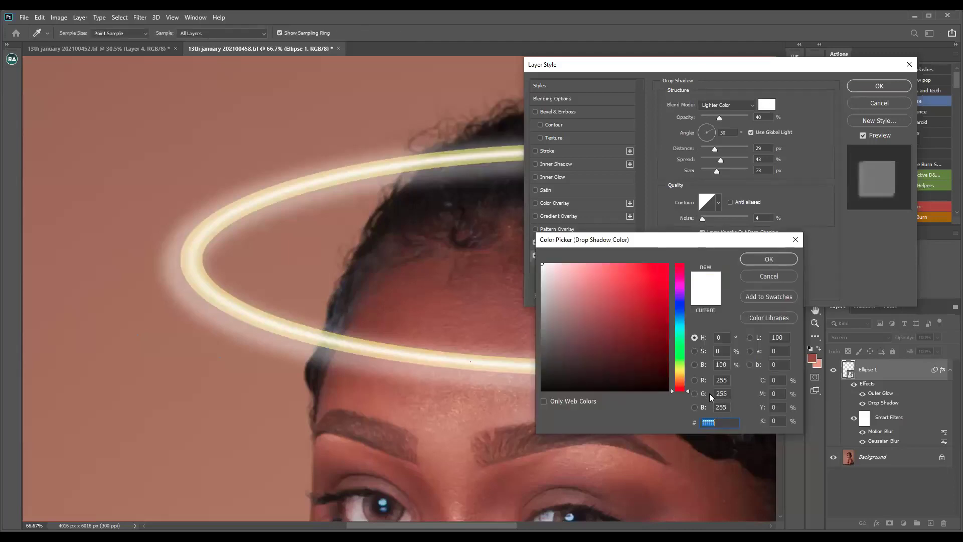
{"action": "type", "text": "fbf811"}
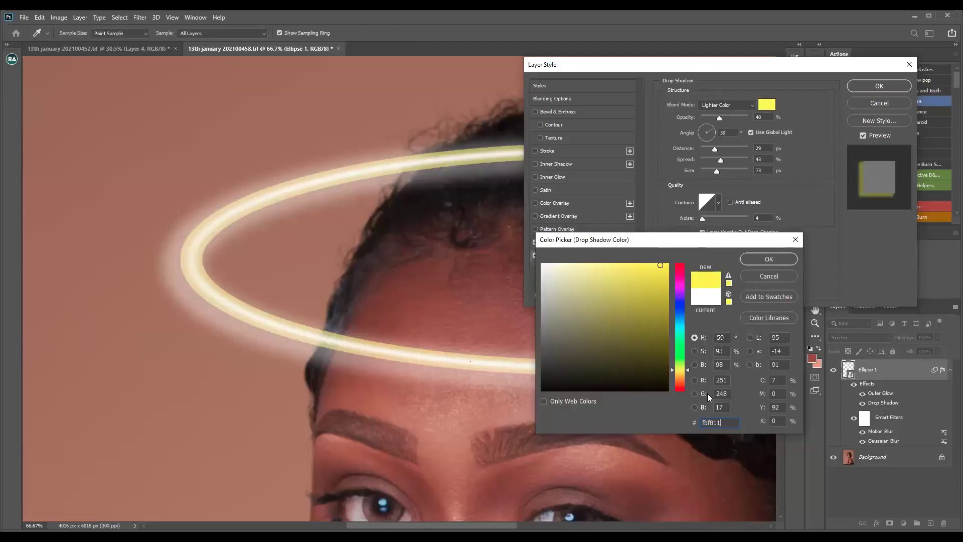
{"action": "left_click", "coordinate": [767, 258]}
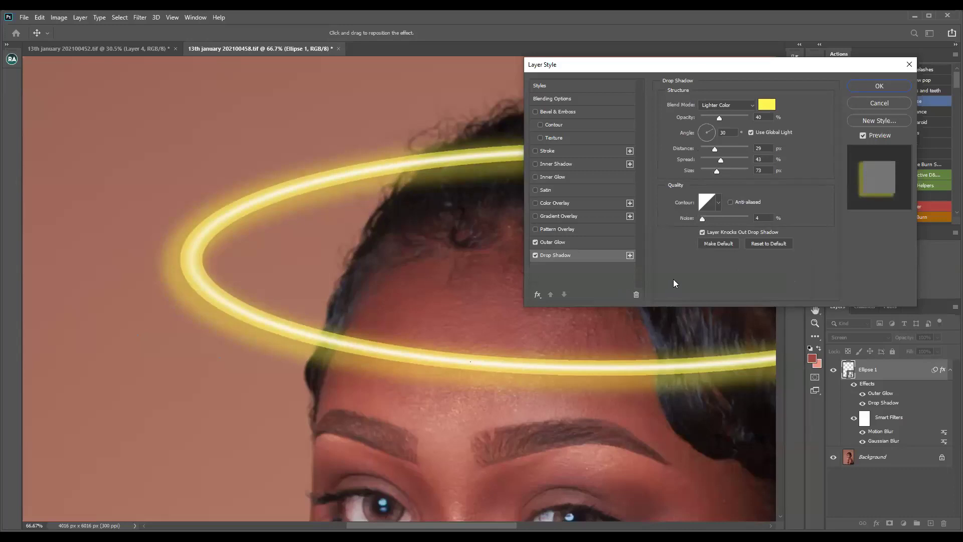
Set the Drop Shadow's spread to 50%, its size to 95 px and its distance to 0 px
{"action": "left_click", "coordinate": [732, 161]}
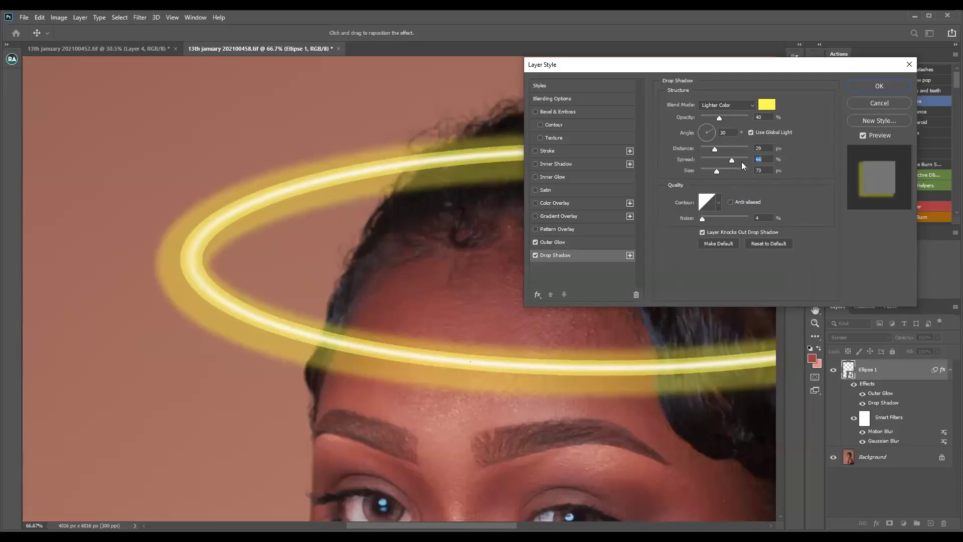
{"action": "left_click", "coordinate": [724, 160]}
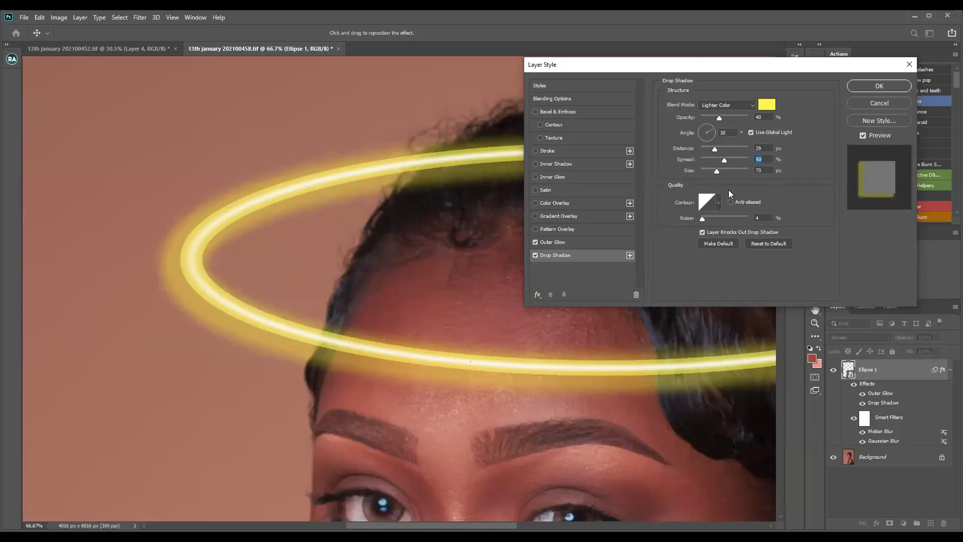
{"action": "left_click_drag", "start_coordinate": [717, 169], "coordinate": [721, 169]}
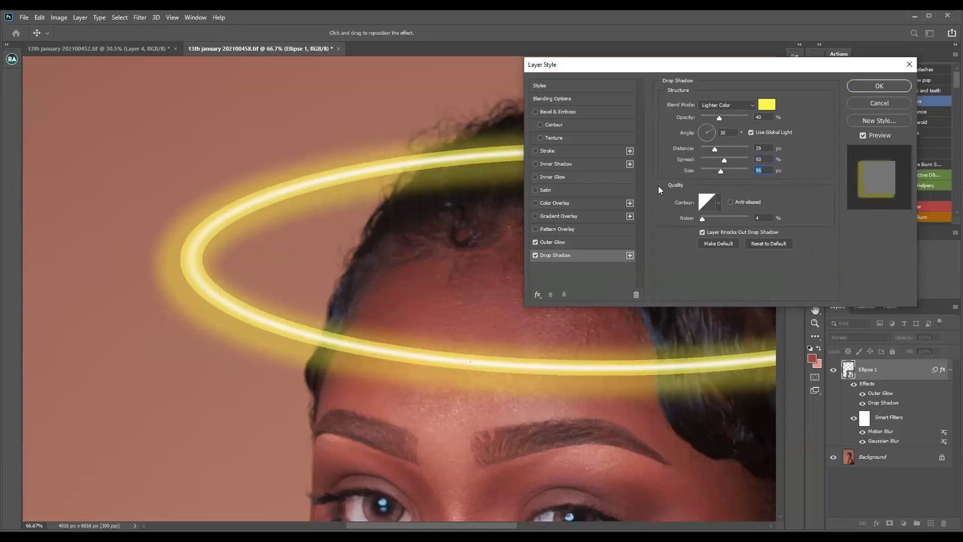
{"action": "left_click_drag", "start_coordinate": [715, 149], "coordinate": [676, 162]}
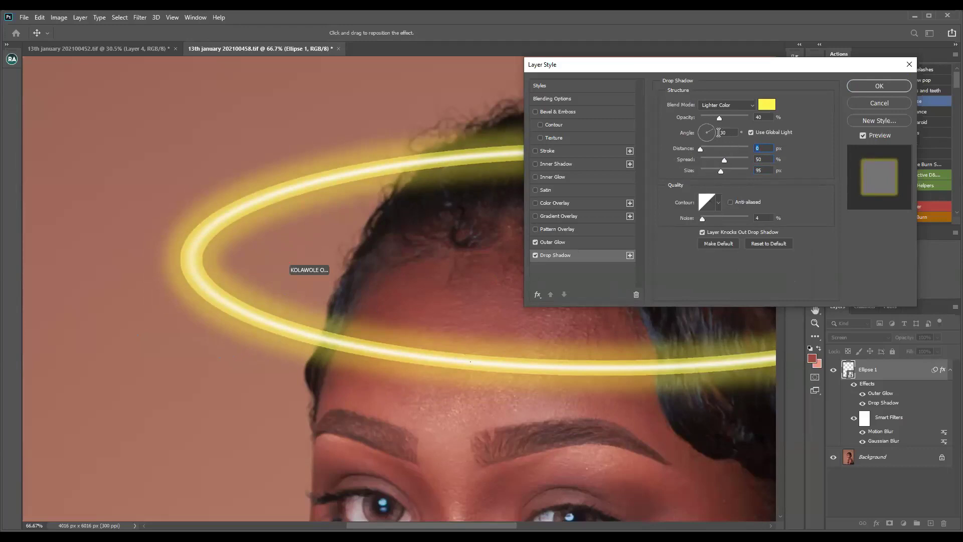
Set the Drop Shadow's angle to 96° and check the glow against the whole portrait
{"action": "left_click_drag", "start_coordinate": [711, 127], "coordinate": [697, 129]}
{"action": "left_click_drag", "start_coordinate": [704, 144], "coordinate": [665, 165]}
{"action": "left_click", "coordinate": [705, 126]}
{"action": "left_click_drag", "start_coordinate": [721, 118], "coordinate": [720, 117]}
{"action": "left_click", "coordinate": [768, 105]}
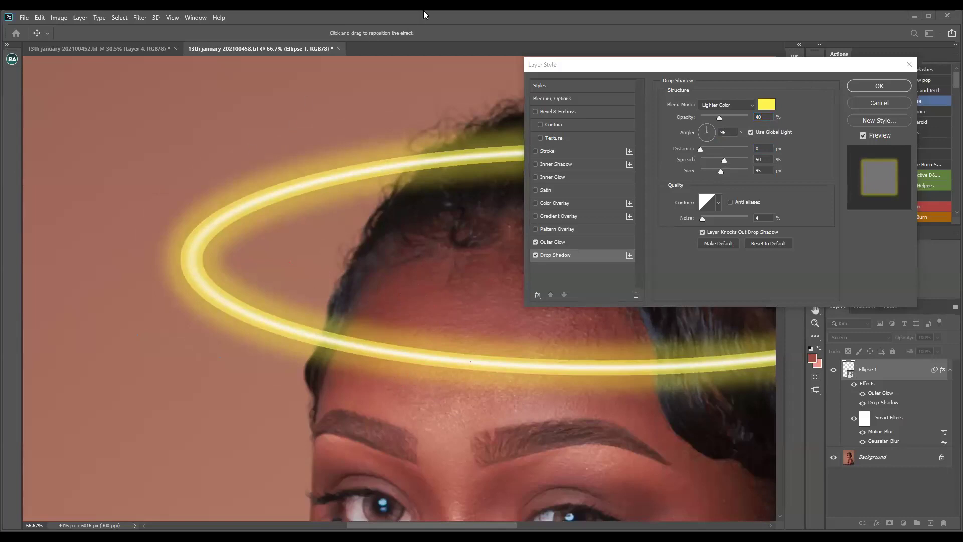
{"action": "key", "text": "ctrl+minus"}
{"action": "key", "text": "ctrl+minus"}
{"action": "key", "text": "ctrl+minus"}
{"action": "key", "text": "ctrl+minus"}
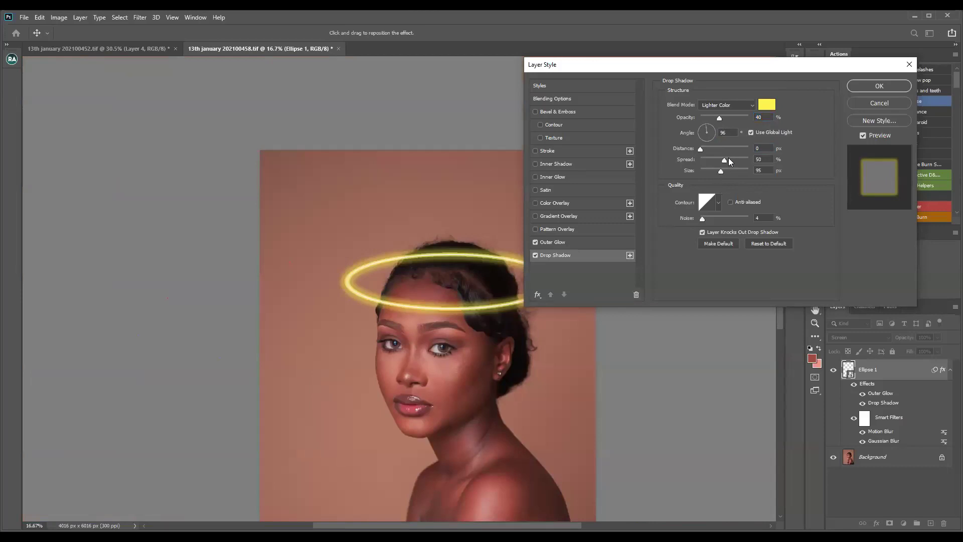
{"action": "left_click_drag", "start_coordinate": [724, 159], "coordinate": [725, 158]}
Enable Inner Glow, set the Outer Glow's spread to 48% and size to 0 px, and apply the layer effects
{"action": "left_click", "coordinate": [543, 164]}
{"action": "left_click", "coordinate": [544, 177]}
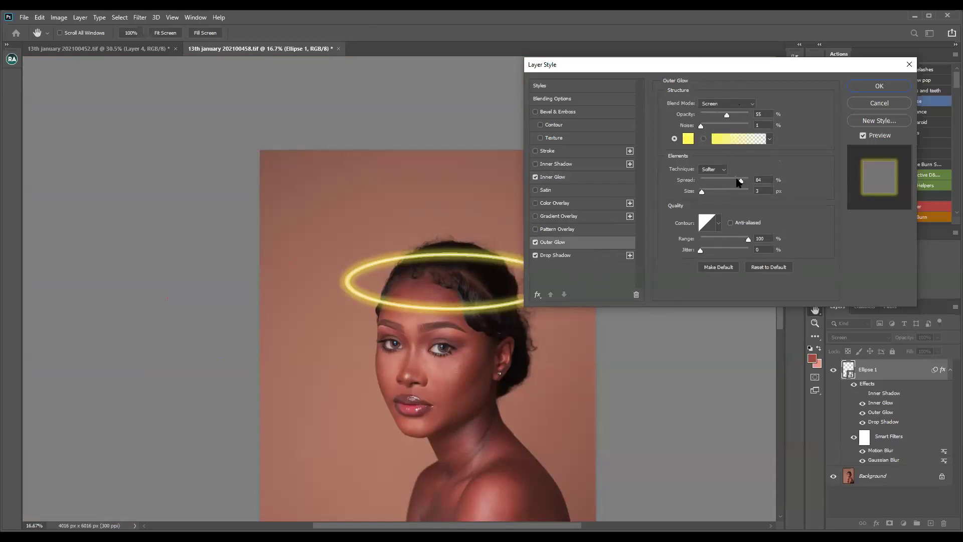
{"action": "left_click_drag", "start_coordinate": [726, 180], "coordinate": [717, 185]}
{"action": "left_click_drag", "start_coordinate": [701, 192], "coordinate": [675, 207]}
{"action": "left_click_drag", "start_coordinate": [719, 182], "coordinate": [700, 190]}
{"action": "left_click_drag", "start_coordinate": [703, 191], "coordinate": [671, 205]}
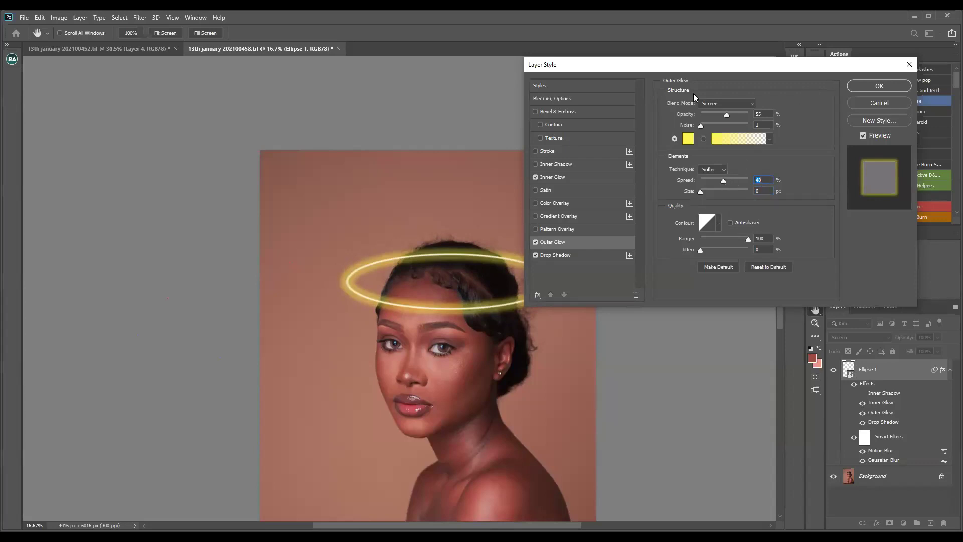
{"action": "left_click_drag", "start_coordinate": [705, 67], "coordinate": [564, 113]}
{"action": "left_click", "coordinate": [739, 133]}
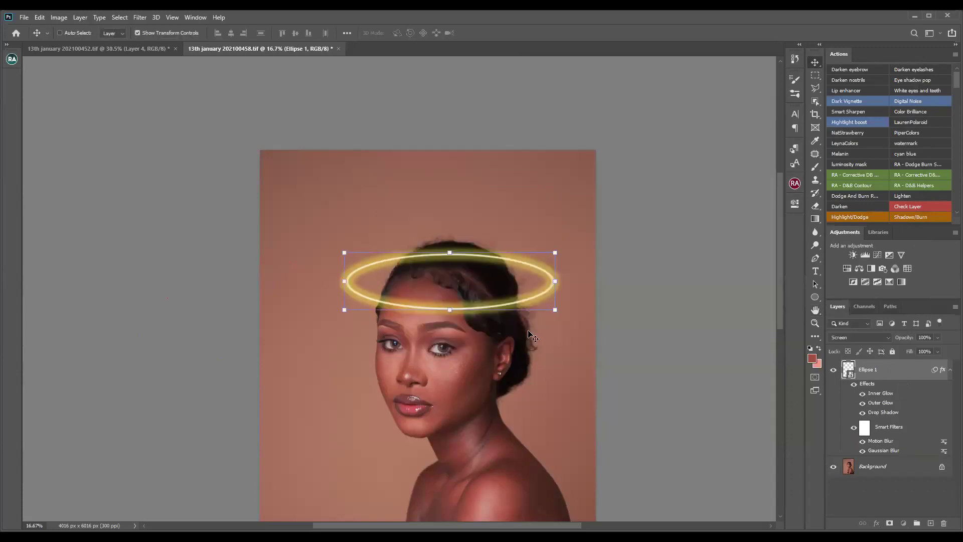
Add a layer mask to the ellipse layer and ready the Brush tool with black as the foreground colour
{"action": "left_click", "coordinate": [890, 523]}
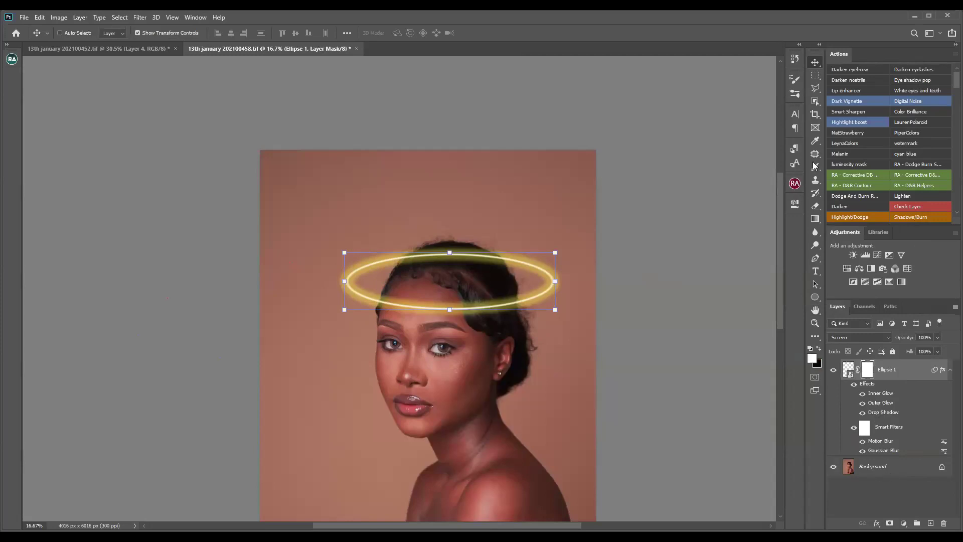
{"action": "key", "text": "b"}
{"action": "left_click", "coordinate": [818, 348]}
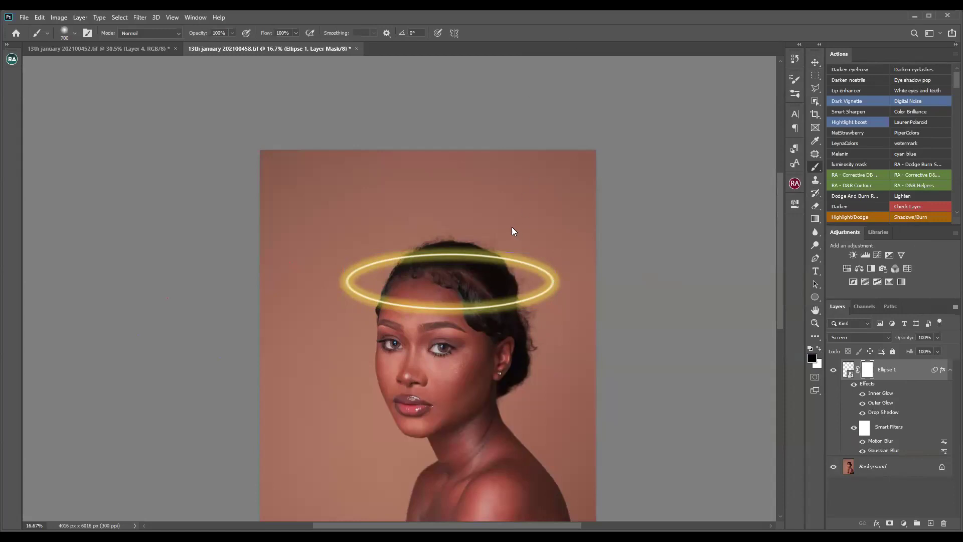
Reduce the brush to 80 px, try a mask stroke across the halo over the hair, and undo that stroke
{"action": "key", "text": "ctrl+plus"}
{"action": "key", "text": "ctrl+plus"}
{"action": "key", "text": "ctrl+plus"}
{"action": "key", "text": "bracketleft"}
{"action": "key", "text": "bracketleft"}
{"action": "key", "text": "bracketleft"}
{"action": "key", "text": "bracketleft"}
{"action": "key", "text": "bracketleft"}
{"action": "key", "text": "bracketleft"}
{"action": "key", "text": "bracketleft"}
{"action": "key", "text": "bracketleft"}
{"action": "key", "text": "bracketleft"}
{"action": "key", "text": "bracketleft"}
{"action": "left_click_drag", "start_coordinate": [440, 219], "coordinate": [458, 179]}
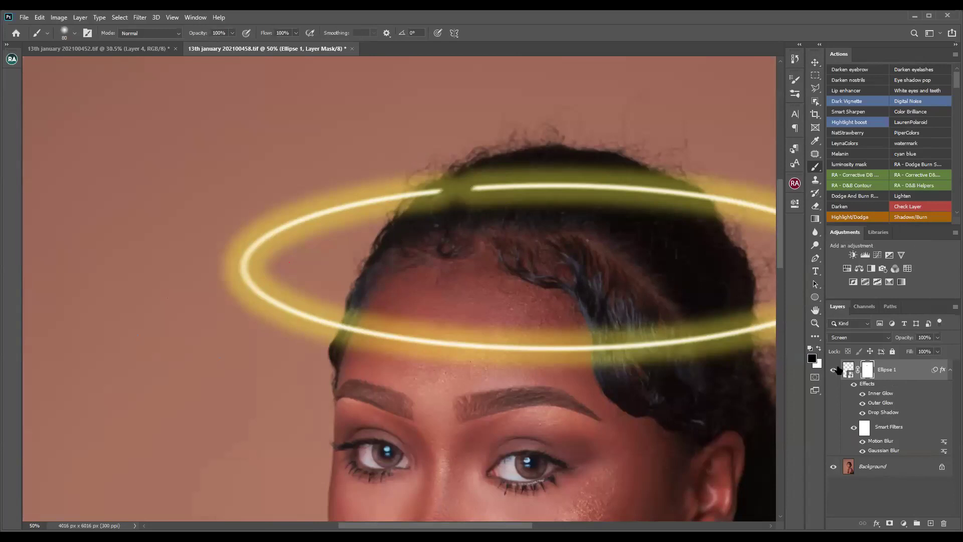
{"action": "key", "text": "ctrl+z"}
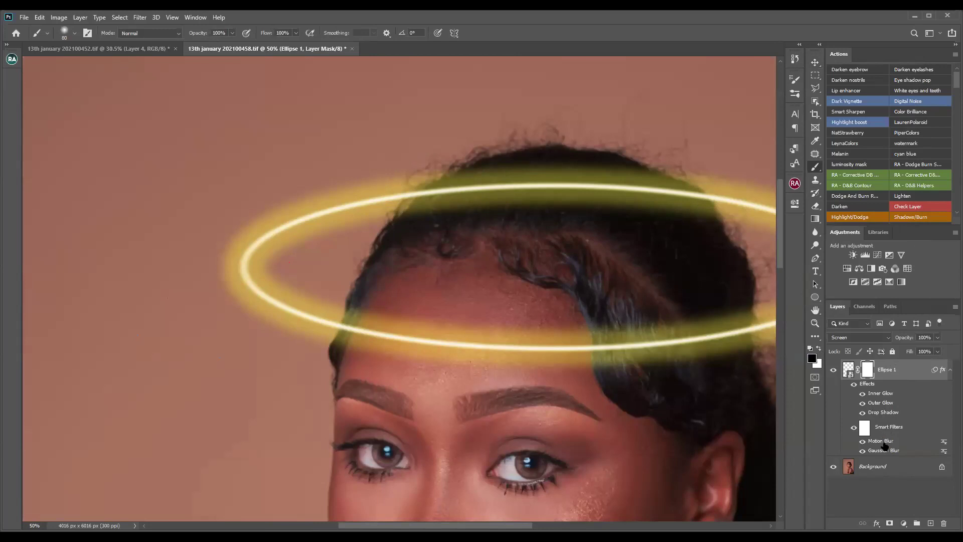
Group the ellipse layer, add a mask to the group, and paint out the halo's back edge where it crosses the hair
{"action": "key", "text": "ctrl+g"}
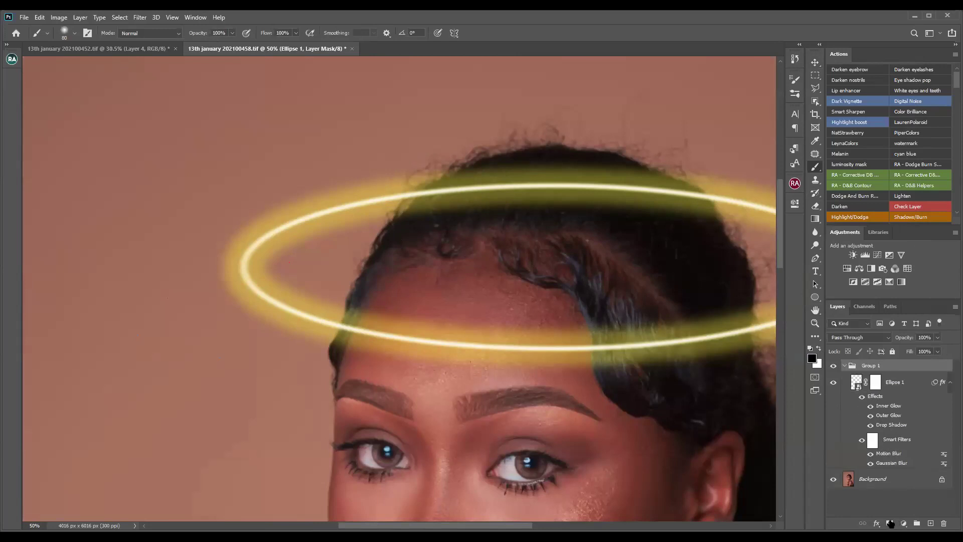
{"action": "left_click", "coordinate": [889, 523]}
{"action": "mouse_move", "coordinate": [484, 205]}
{"action": "left_mouse_down"}
{"action": "mouse_move", "coordinate": [473, 179]}
{"action": "mouse_move", "coordinate": [483, 156]}
{"action": "mouse_move", "coordinate": [459, 228]}
{"action": "mouse_move", "coordinate": [530, 153]}
{"action": "mouse_move", "coordinate": [506, 230]}
{"action": "mouse_move", "coordinate": [552, 206]}
{"action": "mouse_move", "coordinate": [571, 163]}
{"action": "mouse_move", "coordinate": [605, 209]}
{"action": "mouse_move", "coordinate": [570, 208]}
{"action": "mouse_move", "coordinate": [578, 152]}
{"action": "left_mouse_up"}
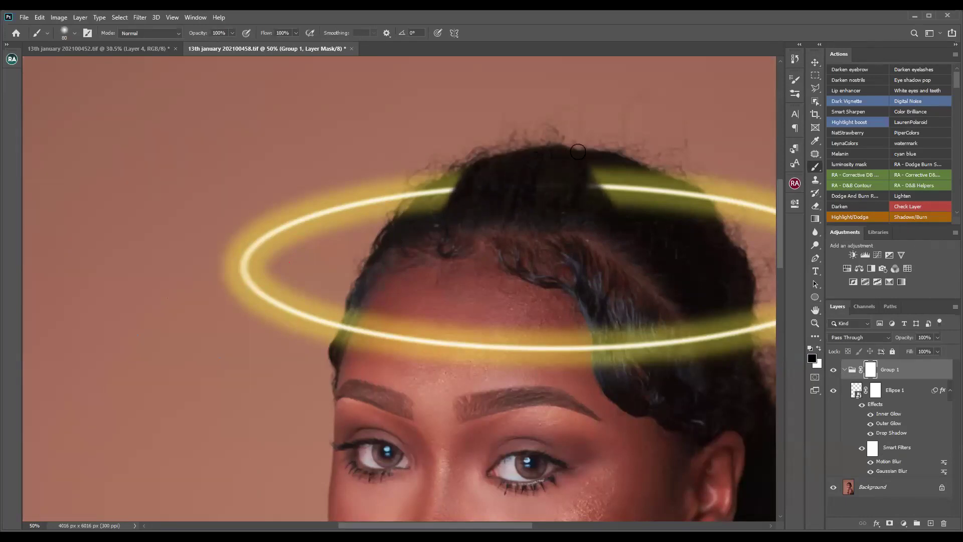
{"action": "mouse_move", "coordinate": [618, 213]}
{"action": "left_mouse_down"}
{"action": "mouse_move", "coordinate": [607, 166]}
{"action": "mouse_move", "coordinate": [616, 200]}
{"action": "mouse_move", "coordinate": [669, 209]}
{"action": "left_mouse_up"}
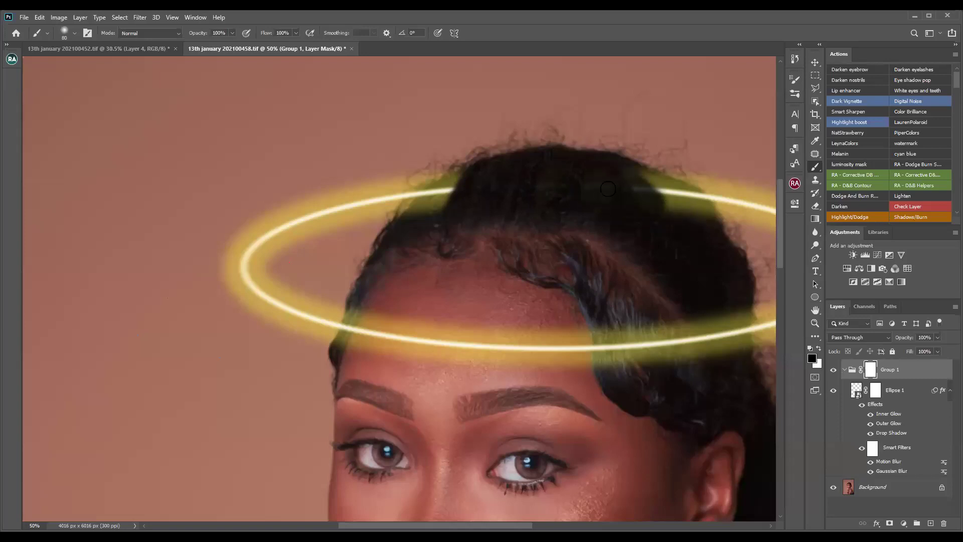
{"action": "mouse_move", "coordinate": [450, 194]}
{"action": "left_mouse_down"}
{"action": "mouse_move", "coordinate": [437, 209]}
{"action": "mouse_move", "coordinate": [414, 213]}
{"action": "mouse_move", "coordinate": [460, 175]}
{"action": "mouse_move", "coordinate": [417, 220]}
{"action": "mouse_move", "coordinate": [437, 201]}
{"action": "left_mouse_up"}
{"action": "mouse_move", "coordinate": [625, 162]}
{"action": "left_mouse_down"}
{"action": "mouse_move", "coordinate": [636, 182]}
{"action": "mouse_move", "coordinate": [666, 182]}
{"action": "mouse_move", "coordinate": [649, 173]}
{"action": "mouse_move", "coordinate": [660, 182]}
{"action": "left_mouse_up"}
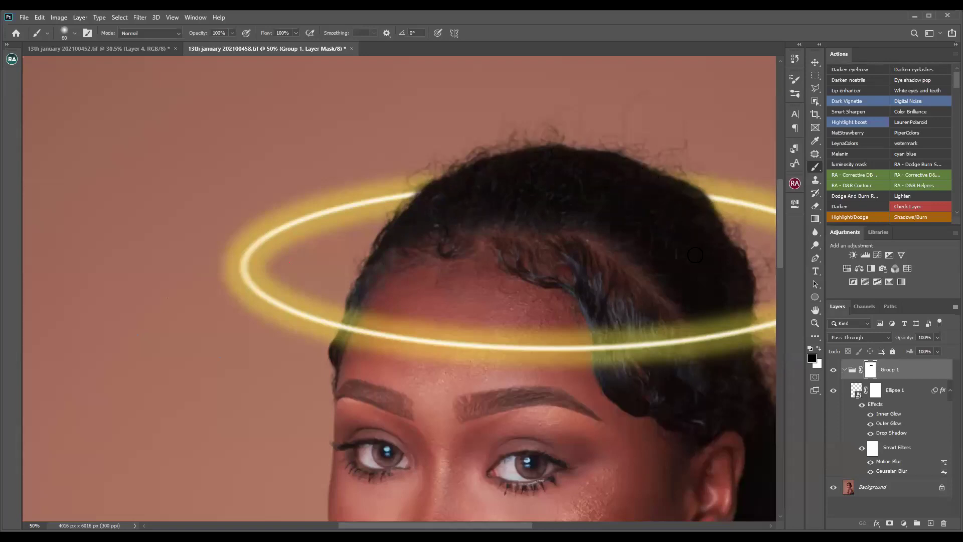
Collapse the halo group and compare the whole portrait with and without the halo
{"action": "key", "text": "ctrl+minus"}
{"action": "key", "text": "ctrl+minus"}
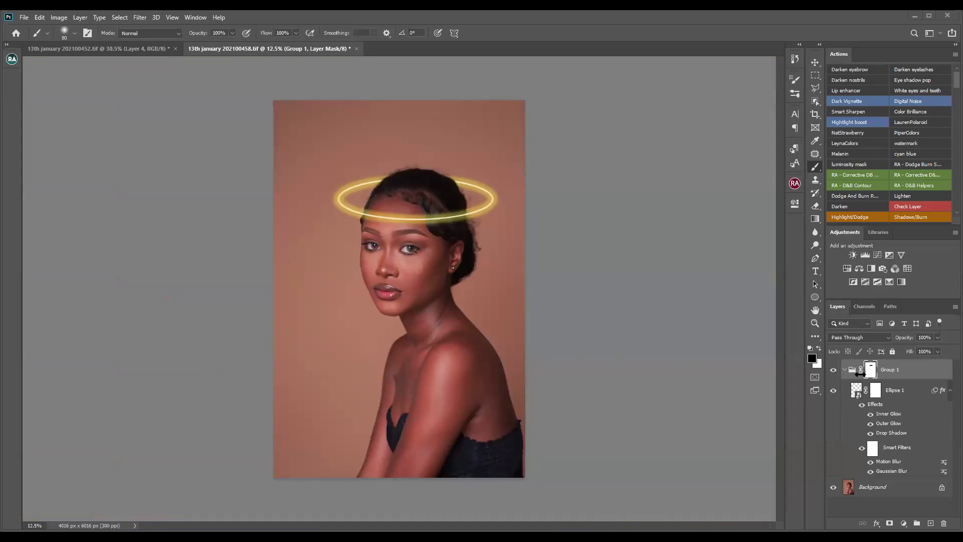
{"action": "left_click", "coordinate": [843, 370]}
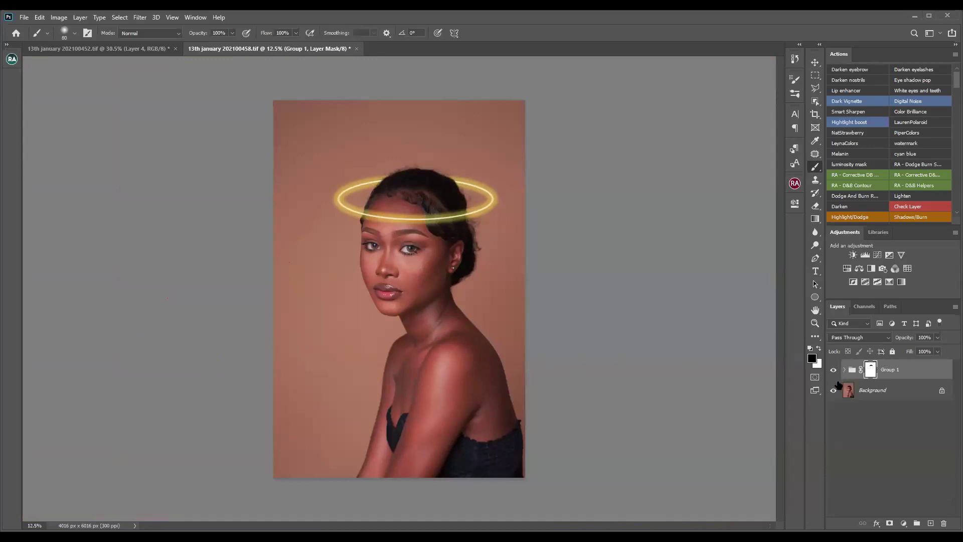
{"action": "left_click", "coordinate": [832, 371]}
Draw a second stroked ellipse about 1807 × 270 px at the top of the head and set its blending to Screen
{"action": "left_click", "coordinate": [814, 297]}
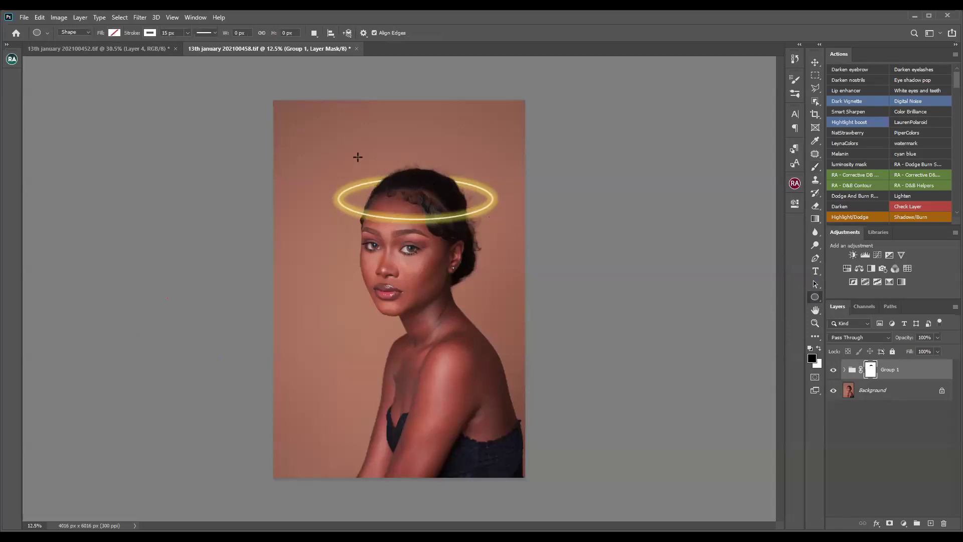
{"action": "left_click_drag", "start_coordinate": [362, 148], "coordinate": [434, 174]}
{"action": "left_click", "coordinate": [814, 63]}
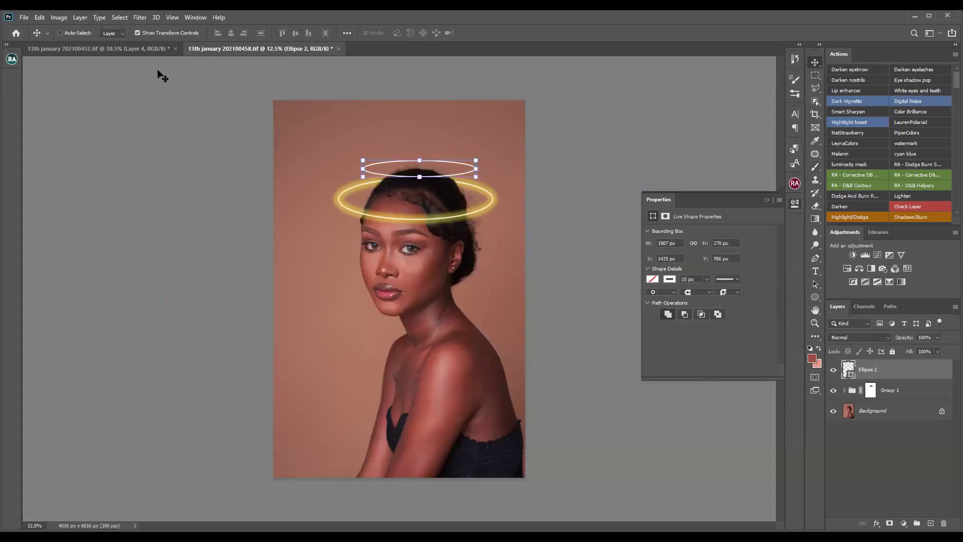
{"action": "left_click", "coordinate": [860, 337]}
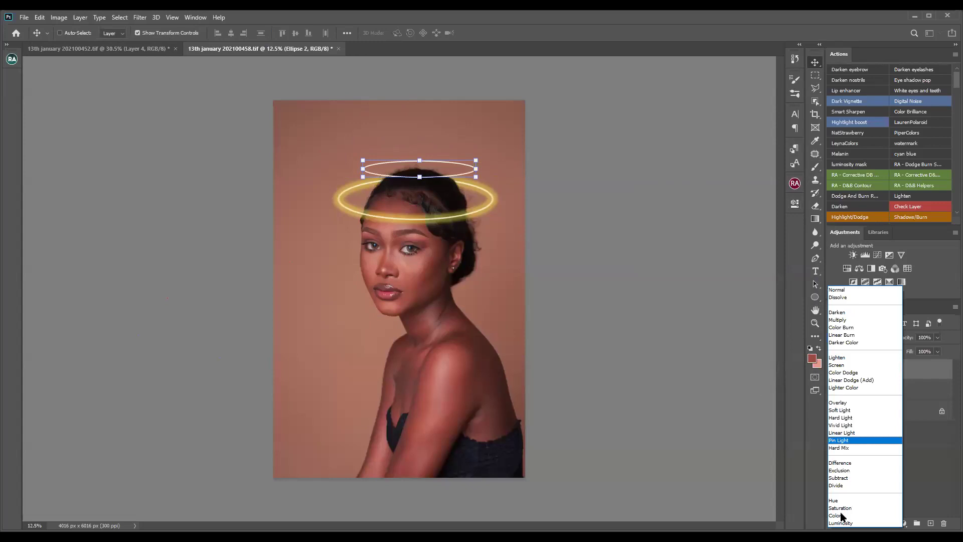
{"action": "left_click", "coordinate": [843, 365]}
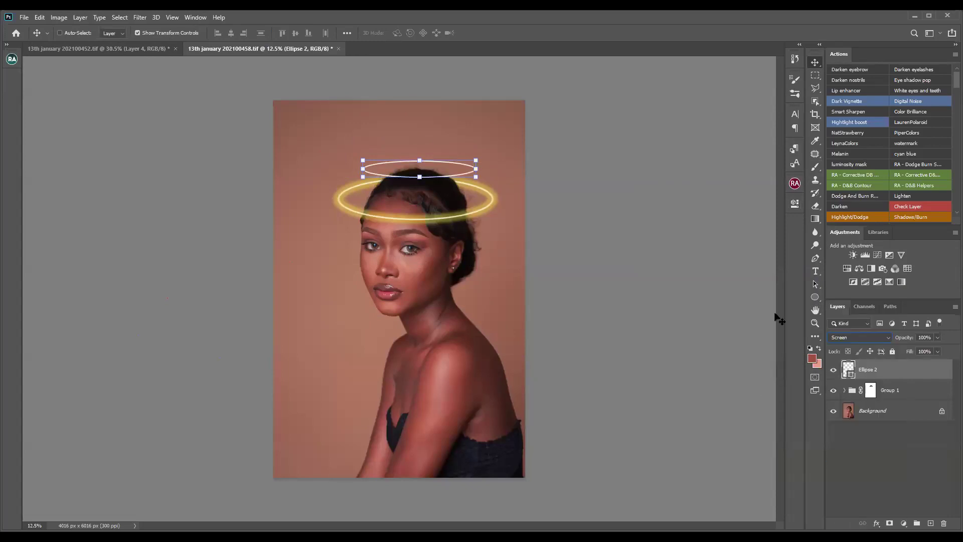
Convert the second ellipse to a smart object and apply a Gaussian Blur with a 4-pixel radius
{"action": "left_click", "coordinate": [140, 17]}
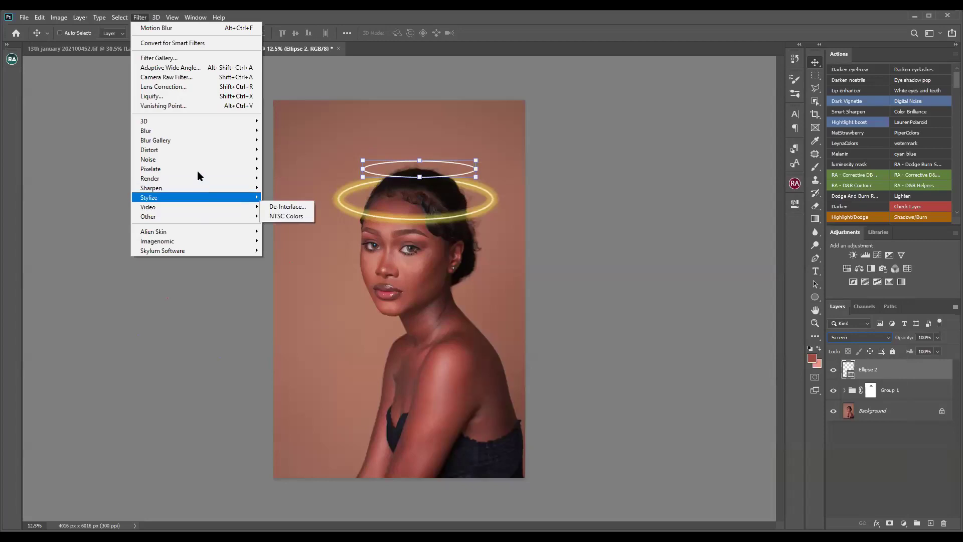
{"action": "mouse_move", "coordinate": [202, 132]}
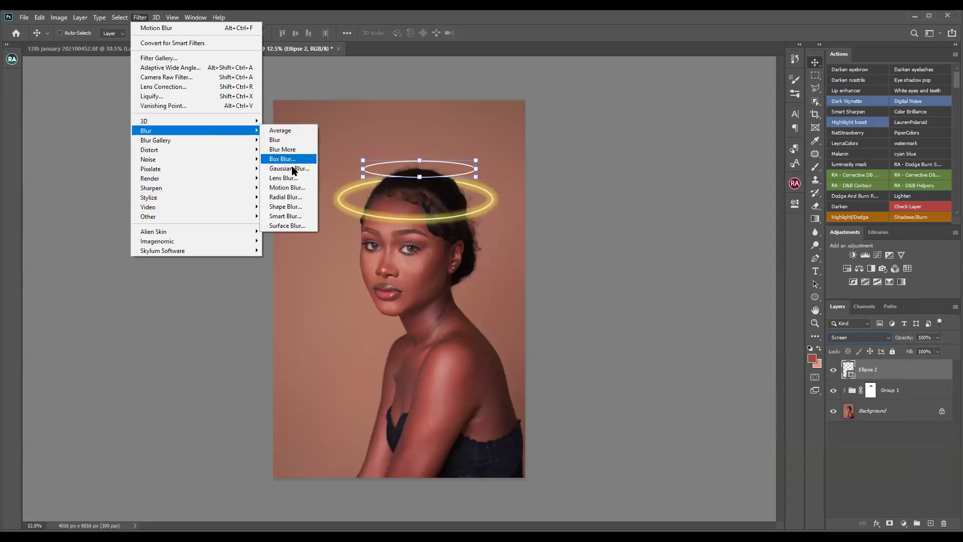
{"action": "left_click", "coordinate": [295, 169]}
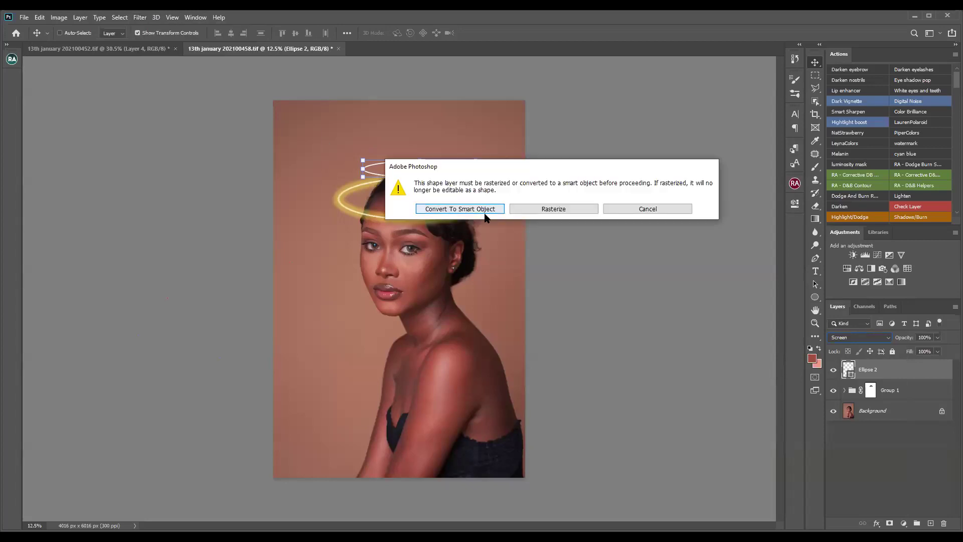
{"action": "left_click", "coordinate": [480, 210]}
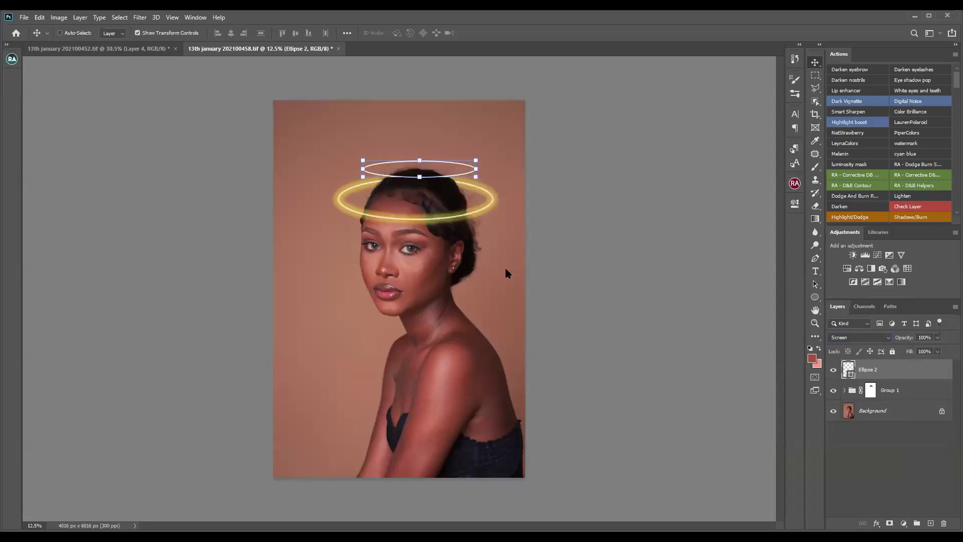
{"action": "type", "text": "4"}
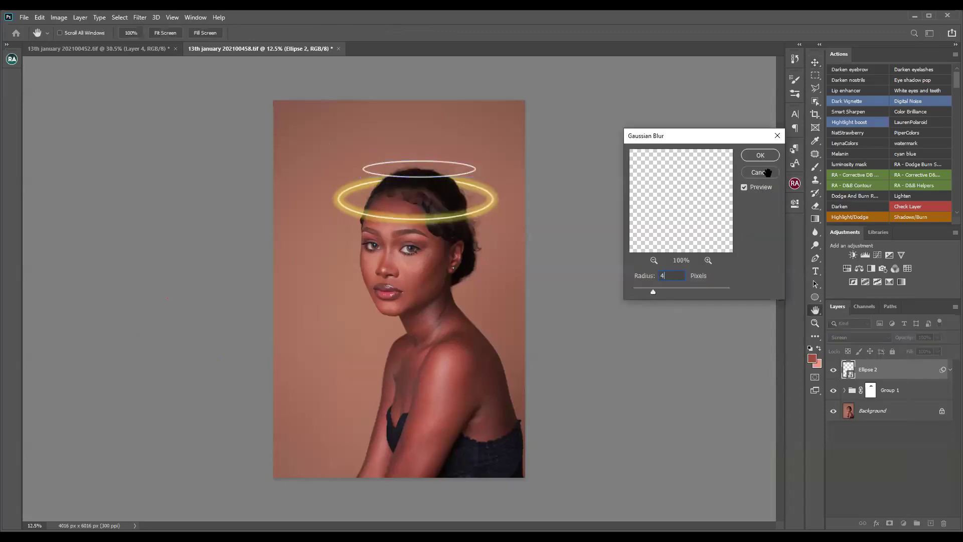
{"action": "left_click", "coordinate": [760, 155]}
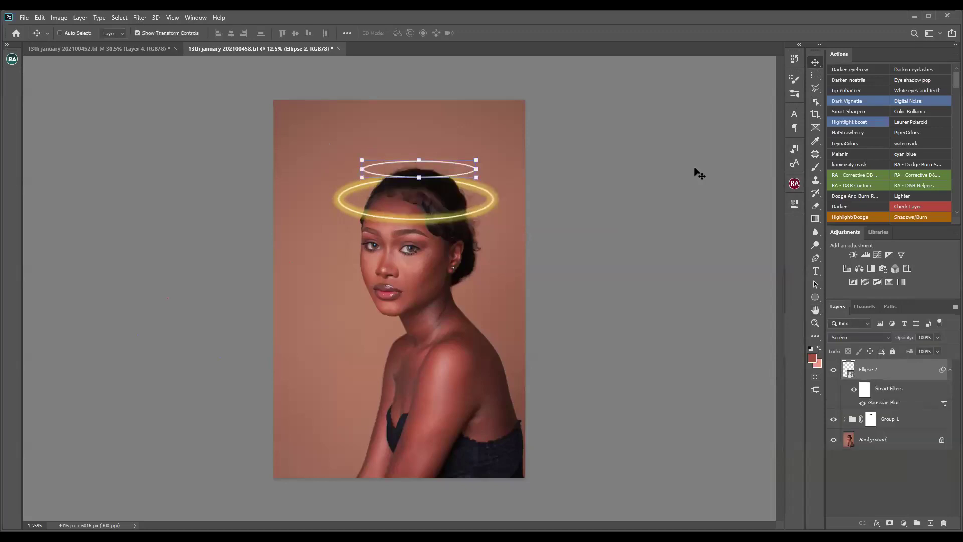
Apply a Motion Blur to the second ellipse with a 0° angle and a 28-pixel distance
{"action": "left_click", "coordinate": [139, 18]}
{"action": "mouse_move", "coordinate": [211, 131]}
{"action": "left_click", "coordinate": [296, 188]}
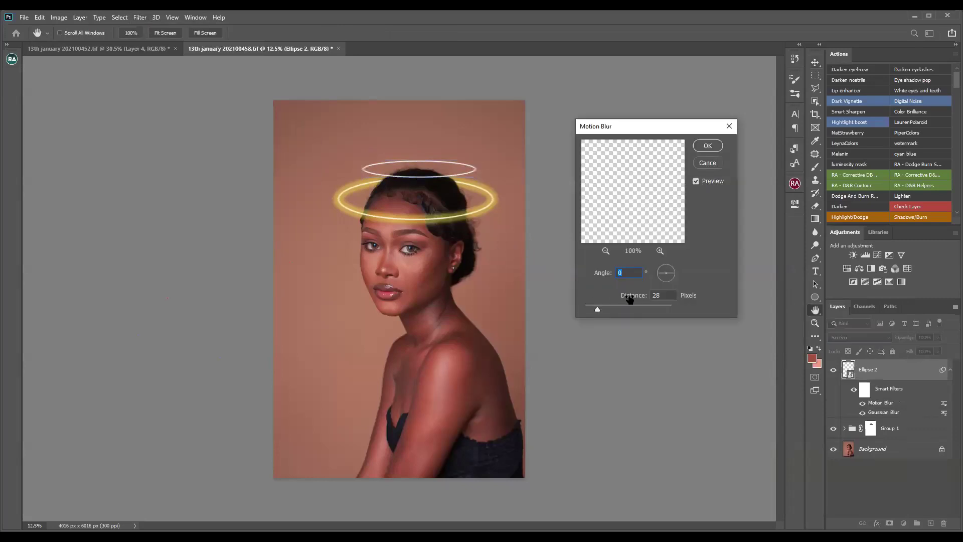
{"action": "left_click", "coordinate": [713, 144]}
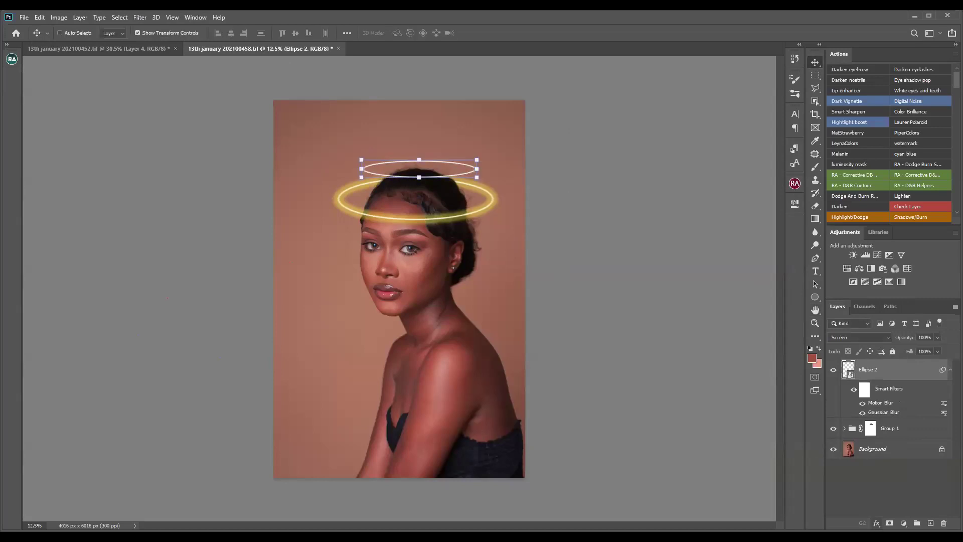
Add a Drop Shadow to the second ellipse and set its spread to 26%
{"action": "left_click", "coordinate": [875, 524]}
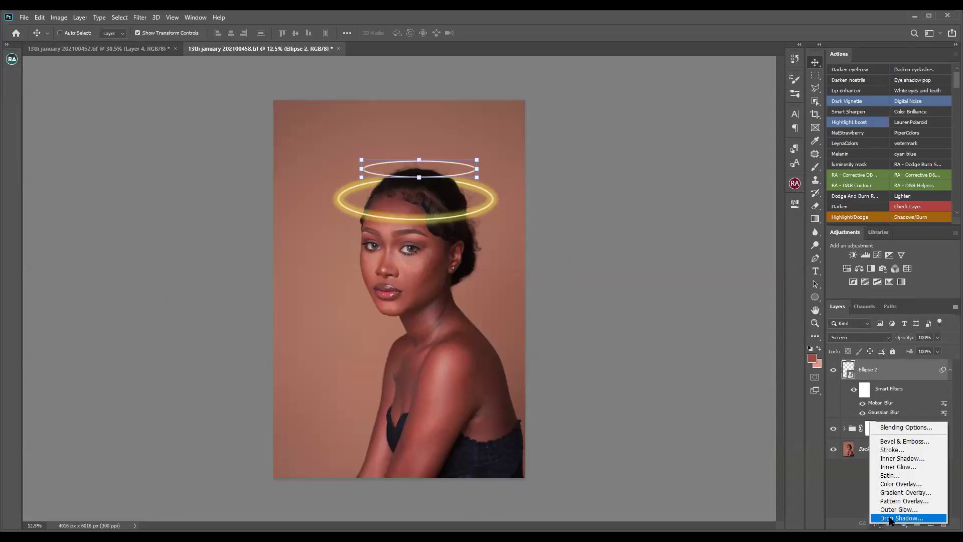
{"action": "left_click", "coordinate": [889, 518]}
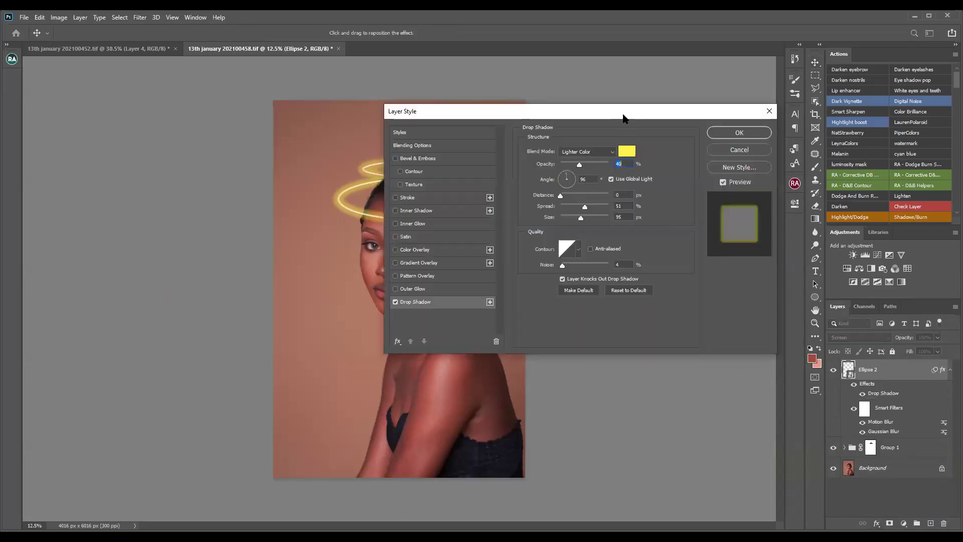
{"action": "left_click_drag", "start_coordinate": [623, 118], "coordinate": [539, 281]}
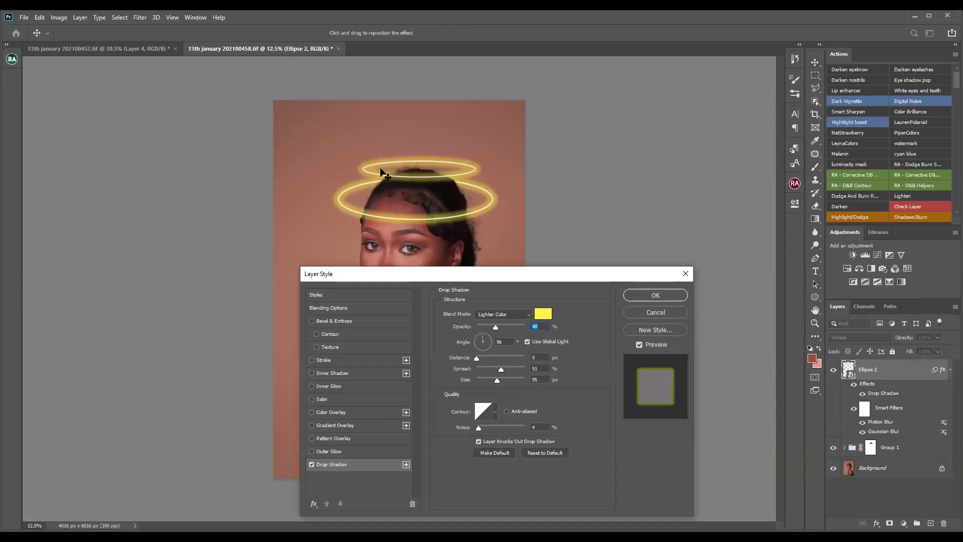
{"action": "left_click_drag", "start_coordinate": [501, 370], "coordinate": [486, 371]}
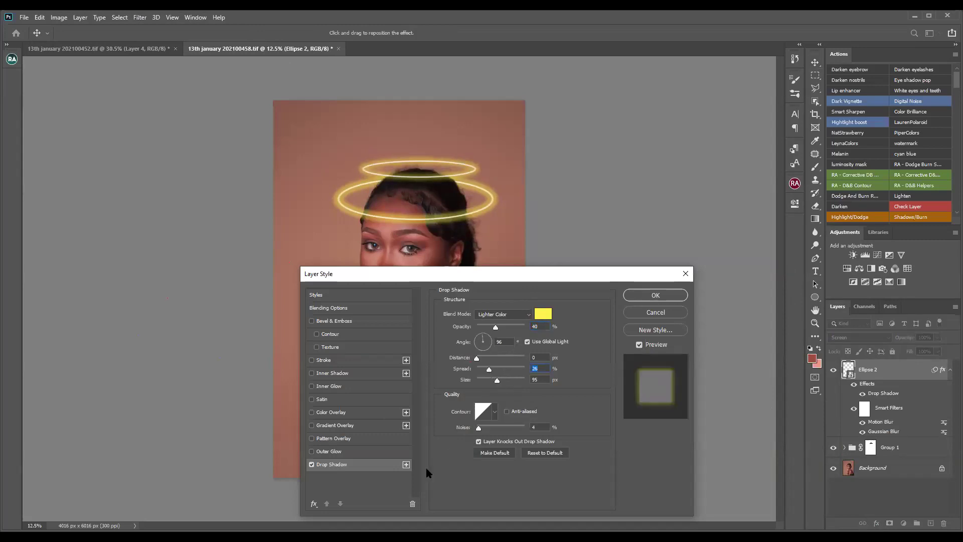
Change the second ellipse's drop shadow colour to turquoise 11fbe2 and copy the hex value
{"action": "left_click", "coordinate": [543, 313]}
{"action": "mouse_move", "coordinate": [681, 326]}
{"action": "left_mouse_down"}
{"action": "mouse_move", "coordinate": [679, 316]}
{"action": "mouse_move", "coordinate": [681, 330]}
{"action": "left_mouse_up"}
{"action": "left_click_drag", "start_coordinate": [732, 426], "coordinate": [655, 433]}
{"action": "key", "text": "ctrl+c"}
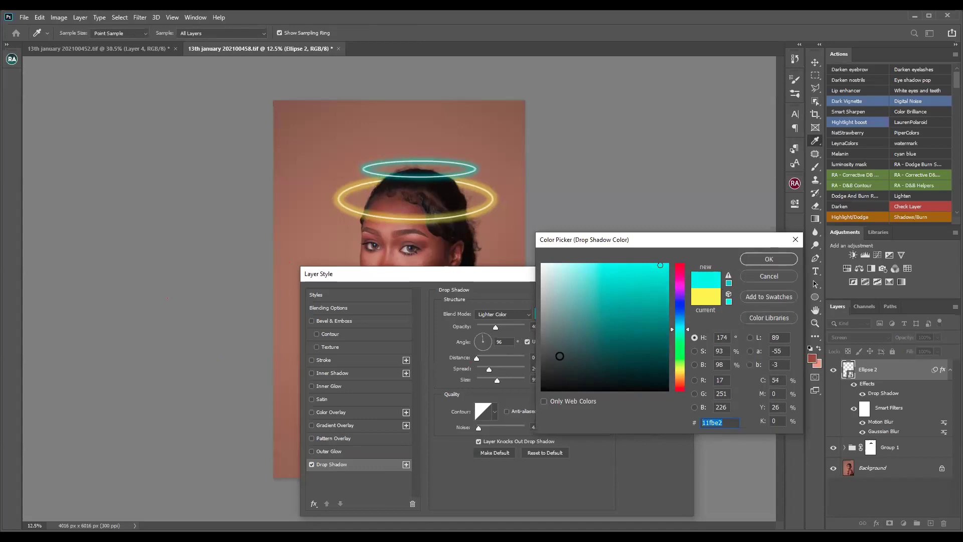
{"action": "left_click", "coordinate": [769, 259]}
Add an Outer Glow to the second ellipse in the same turquoise 11fbe2 and reduce its spread
{"action": "left_click", "coordinate": [369, 453]}
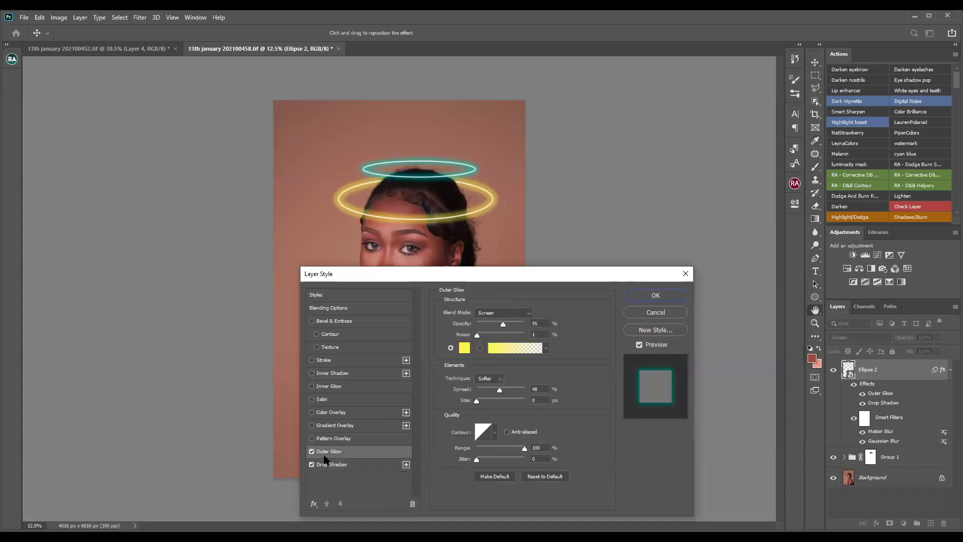
{"action": "left_click", "coordinate": [462, 352]}
{"action": "key", "text": "ctrl+v"}
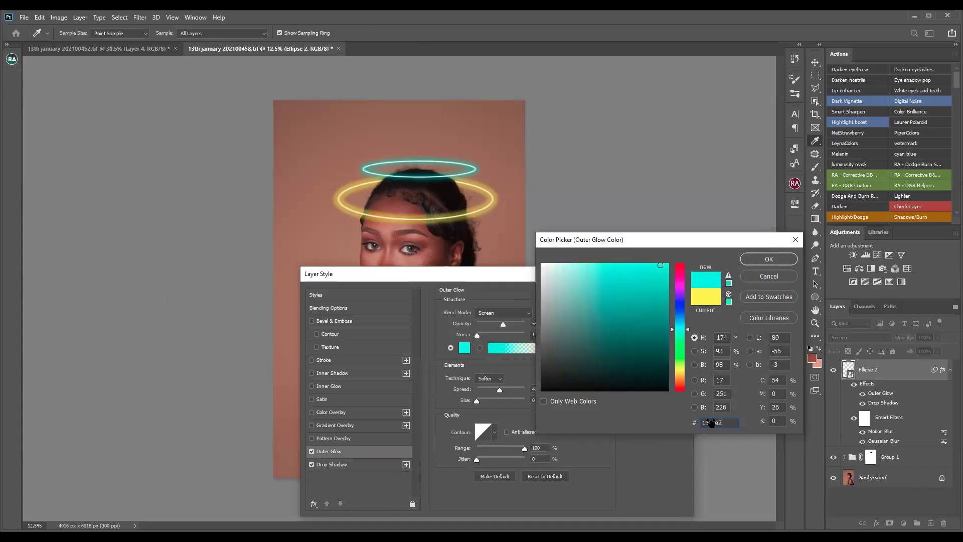
{"action": "left_click", "coordinate": [776, 261]}
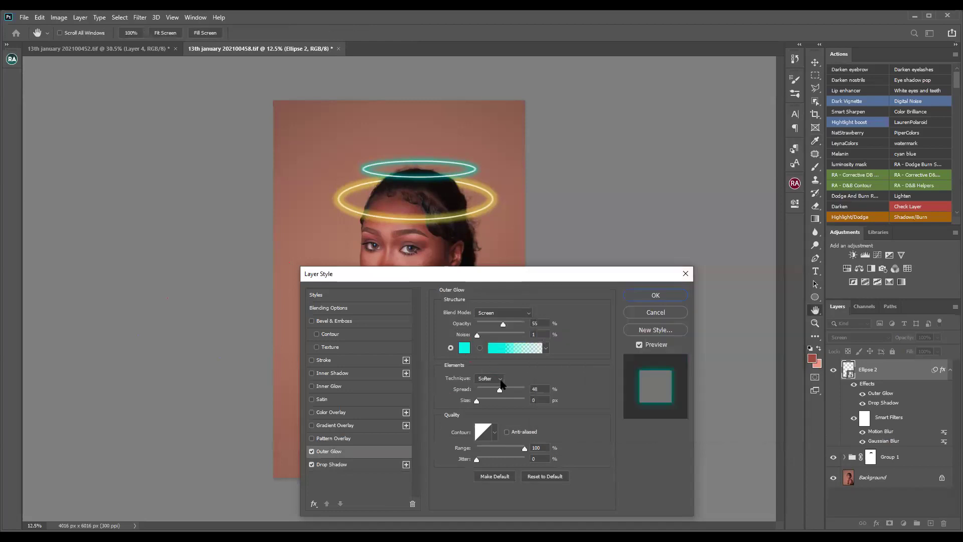
{"action": "left_click_drag", "start_coordinate": [500, 393], "coordinate": [489, 389]}
{"action": "left_click", "coordinate": [654, 291]}
{"action": "left_click", "coordinate": [898, 484]}
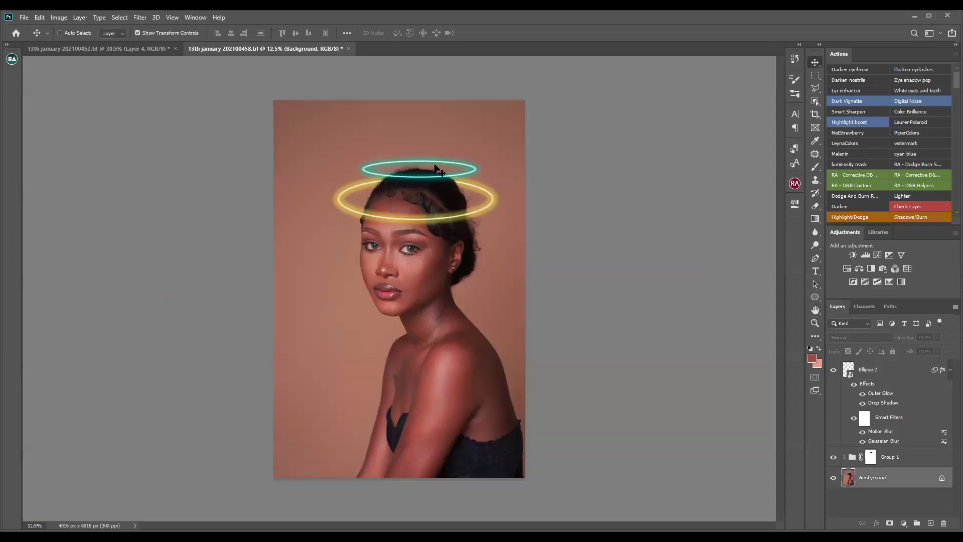
Group the turquoise ellipse and move the group about 146 px straight down onto the top of the head
{"action": "key", "text": "ctrl+plus"}
{"action": "key", "text": "ctrl+plus"}
{"action": "key", "text": "ctrl+plus"}
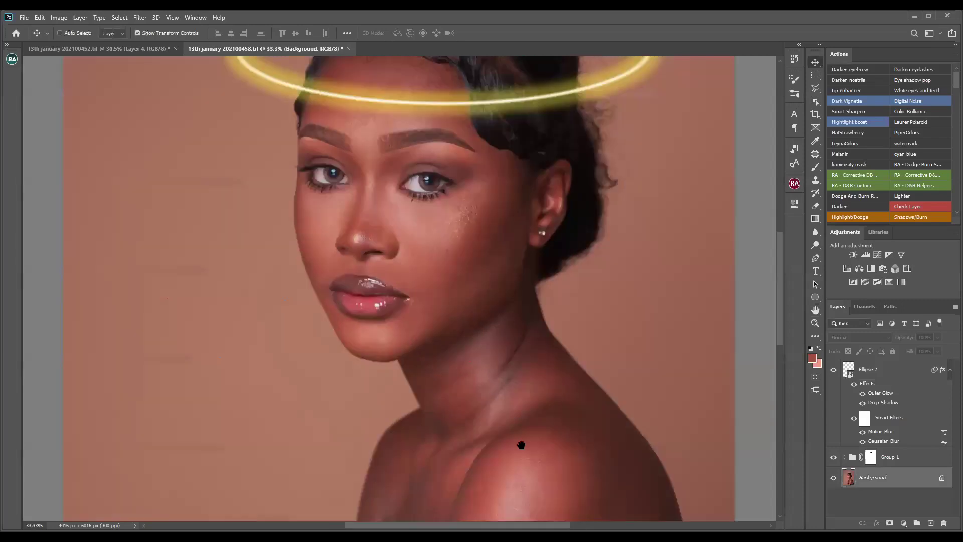
{"action": "left_click_drag", "start_coordinate": [502, 61], "coordinate": [537, 352]}
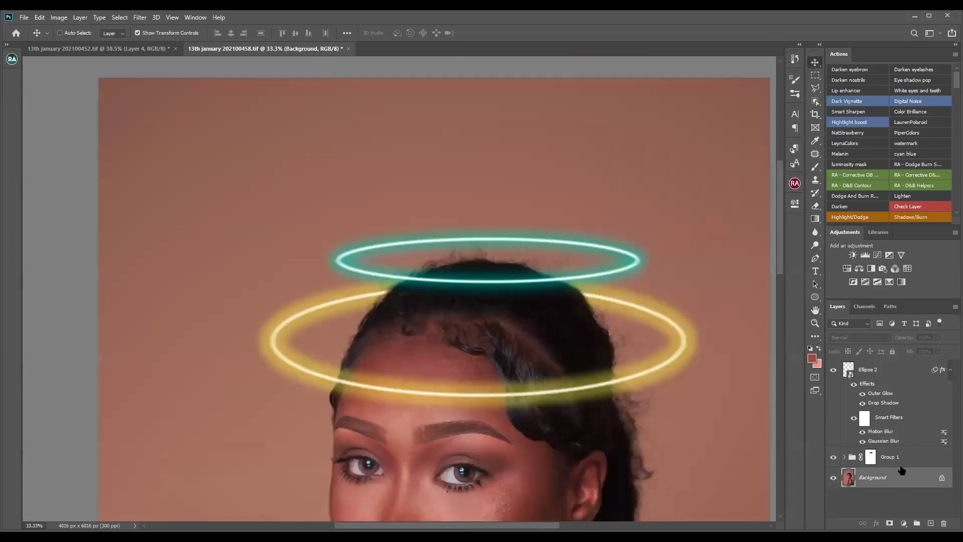
{"action": "left_click", "coordinate": [858, 374]}
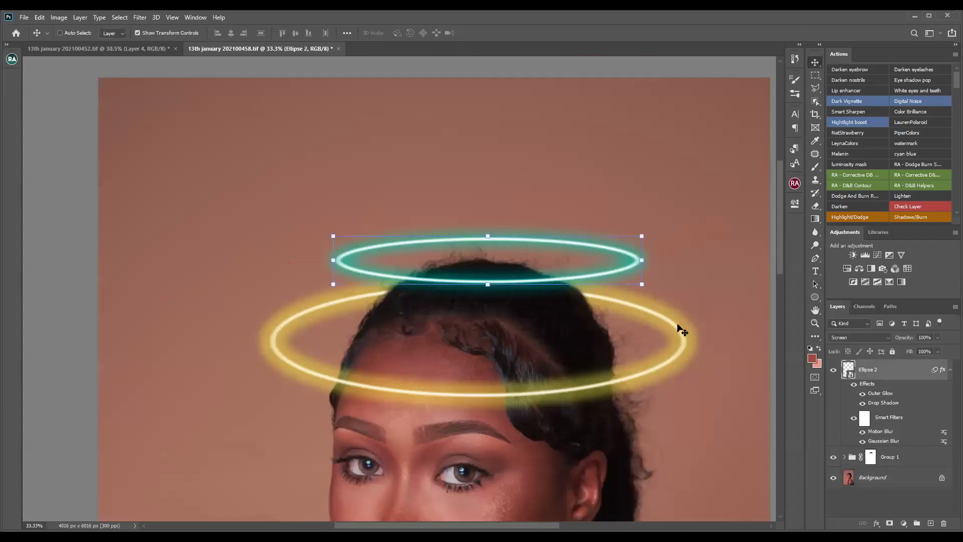
{"action": "key", "text": "ctrl+g"}
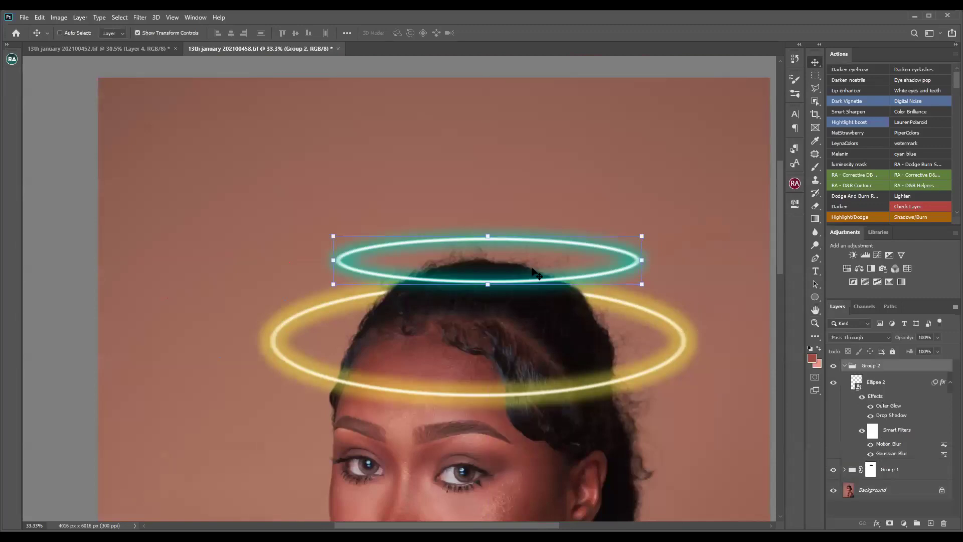
{"action": "left_click_drag", "start_coordinate": [533, 271], "coordinate": [608, 292]}
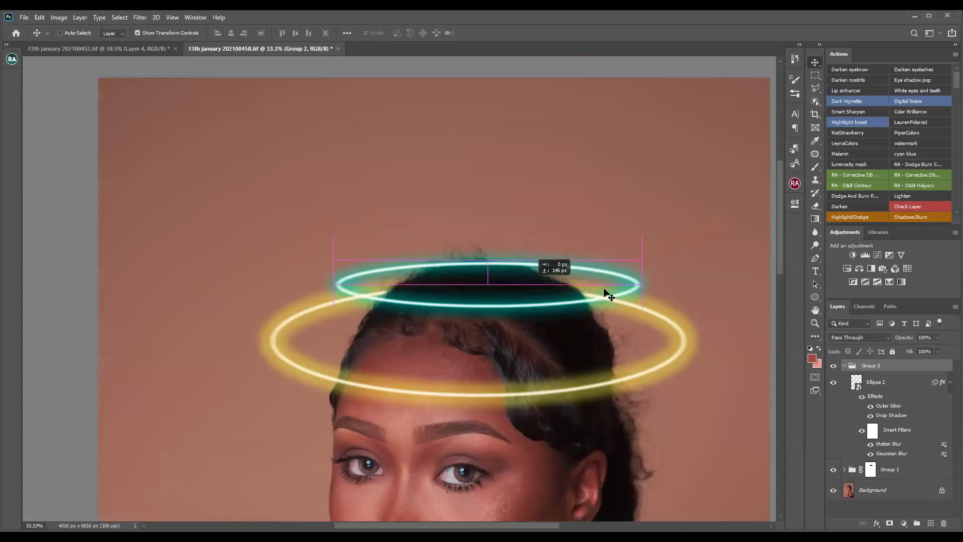
Add a layer mask to the turquoise halo's group and paint out the back of the ring where it crosses the hair
{"action": "left_click", "coordinate": [889, 523]}
{"action": "left_click", "coordinate": [815, 167]}
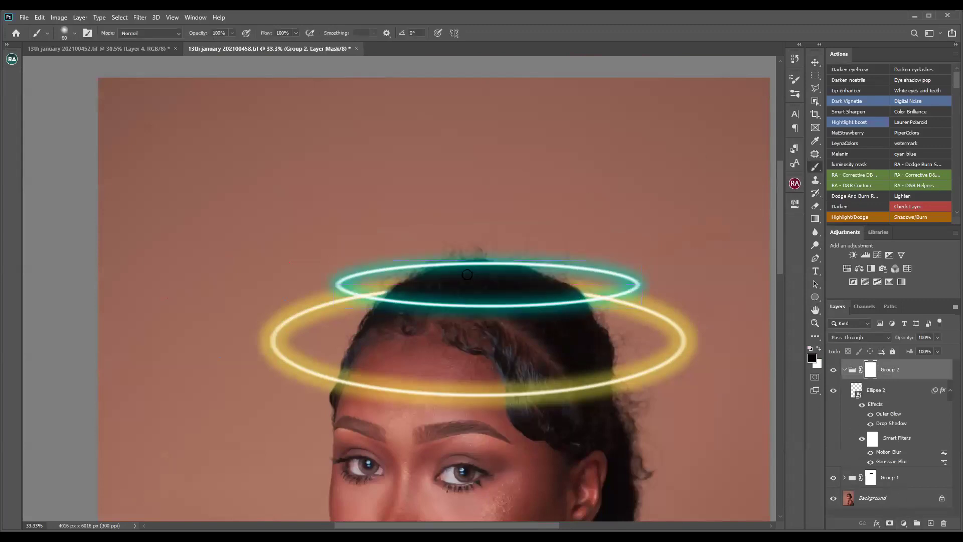
{"action": "mouse_move", "coordinate": [448, 272]}
{"action": "left_mouse_down"}
{"action": "mouse_move", "coordinate": [436, 278]}
{"action": "mouse_move", "coordinate": [474, 266]}
{"action": "mouse_move", "coordinate": [522, 274]}
{"action": "left_mouse_up"}
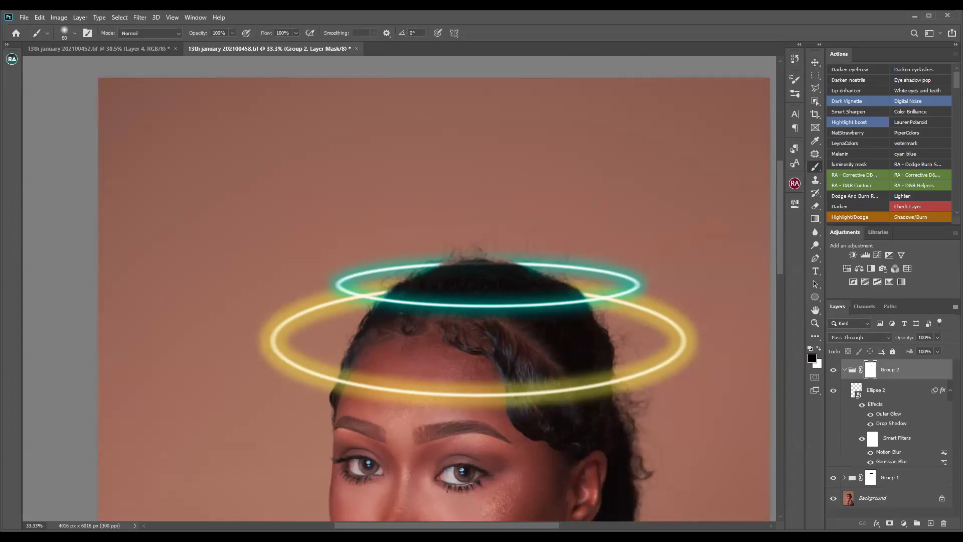
{"action": "key", "text": "ctrl+0"}
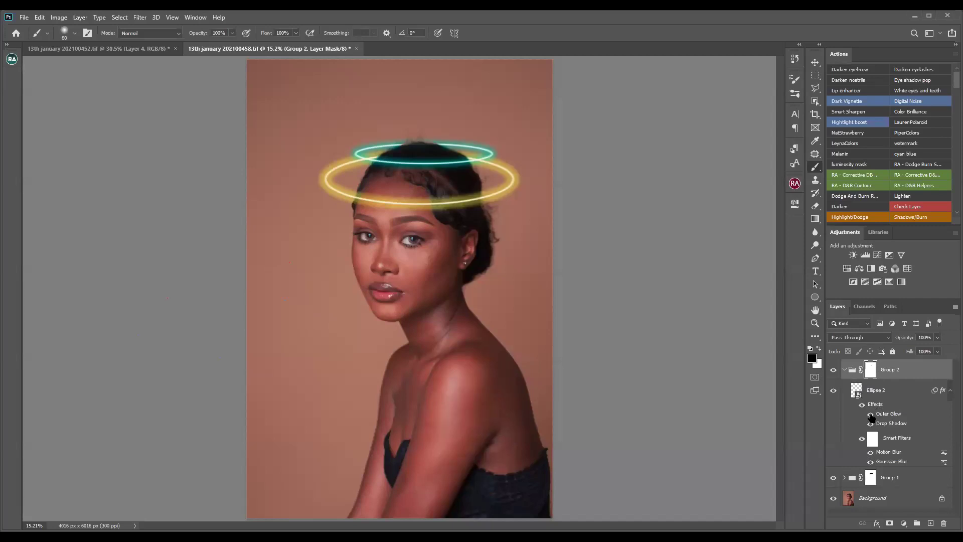
Duplicate the turquoise halo group above the head and scale the copy to 82.25%
{"action": "left_click", "coordinate": [849, 376]}
{"action": "left_click", "coordinate": [844, 370]}
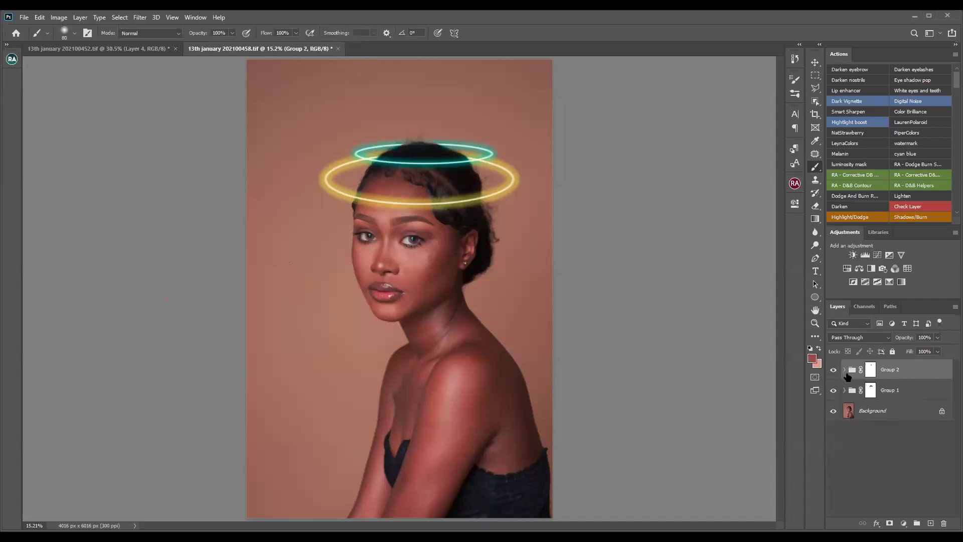
{"action": "key", "text": "ctrl+j"}
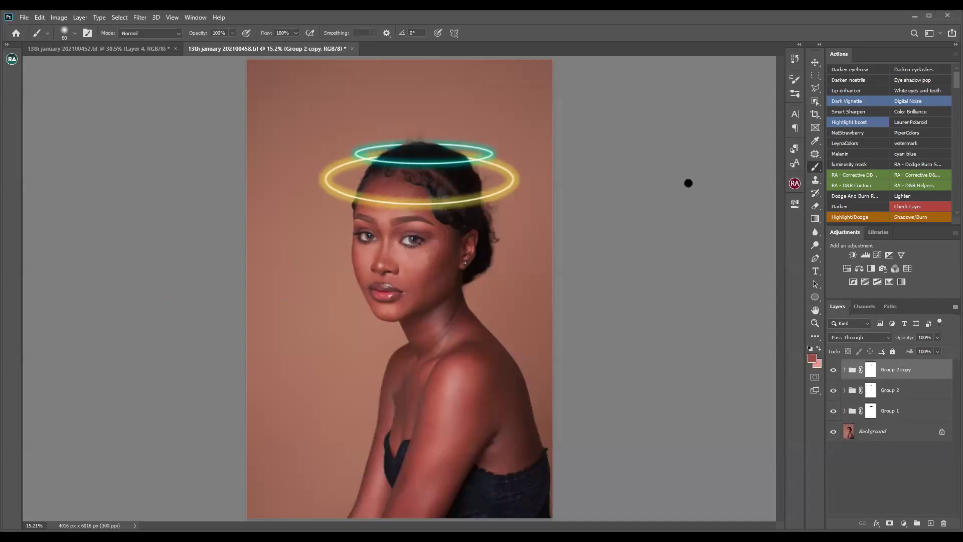
{"action": "left_click", "coordinate": [814, 62]}
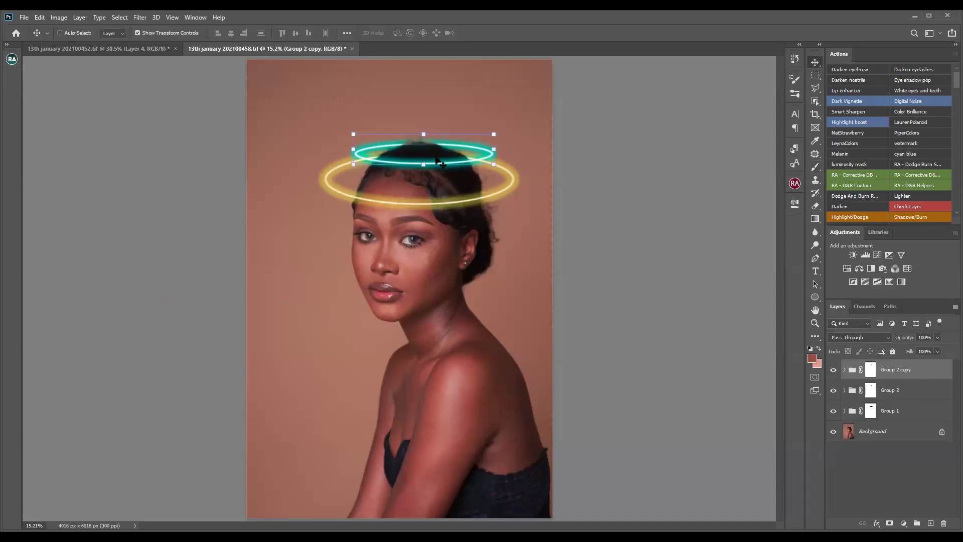
{"action": "left_click_drag", "start_coordinate": [442, 131], "coordinate": [442, 100]}
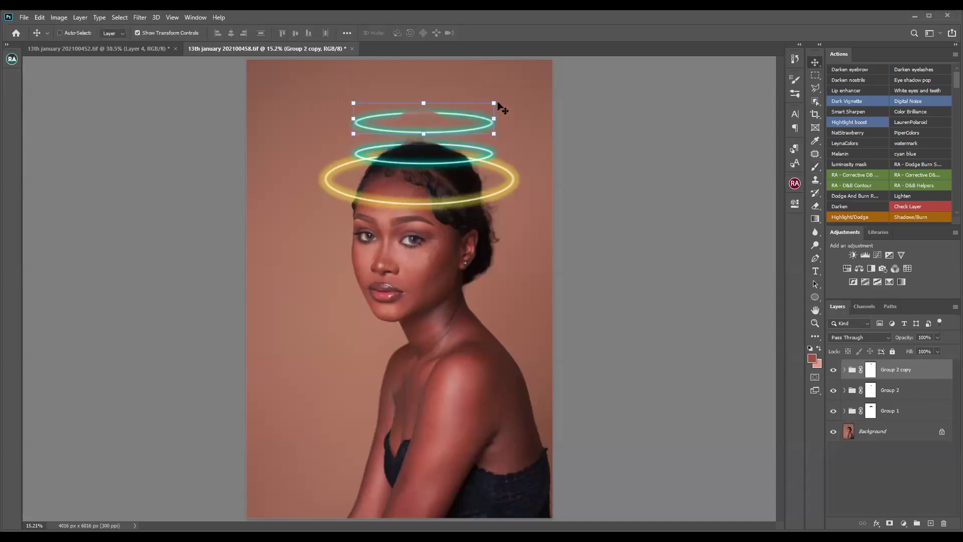
{"action": "left_click_drag", "start_coordinate": [477, 127], "coordinate": [475, 138]}
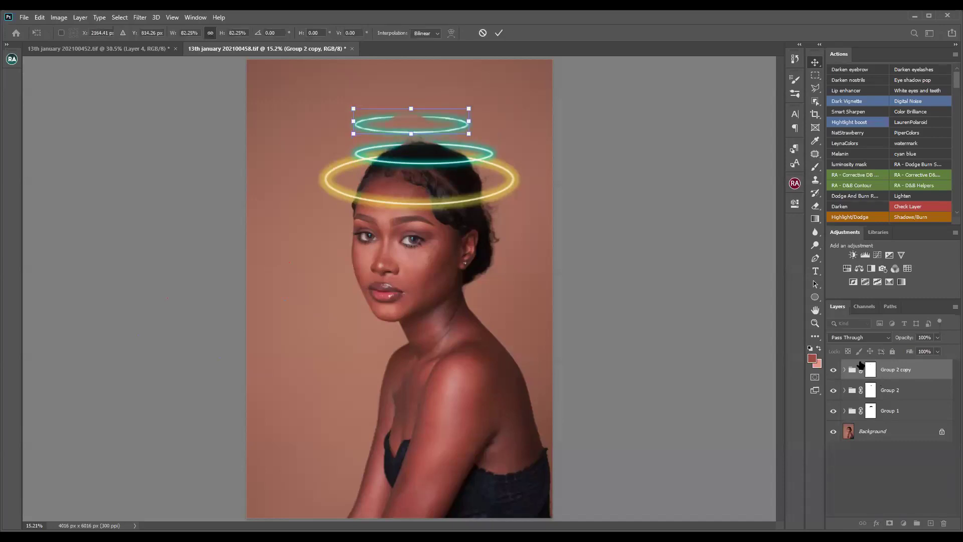
Restore the masked-out part of the copied halo and shift it about 135 px right to centre it above the head
{"action": "left_click", "coordinate": [870, 370]}
{"action": "left_click_drag", "start_coordinate": [432, 133], "coordinate": [449, 135]}
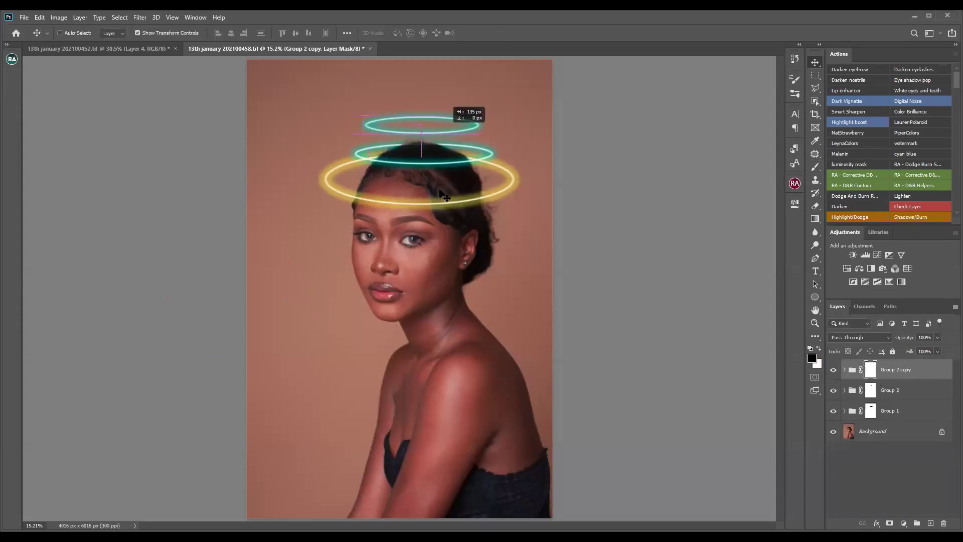
{"action": "left_click", "coordinate": [904, 394]}
{"action": "left_click", "coordinate": [903, 422]}
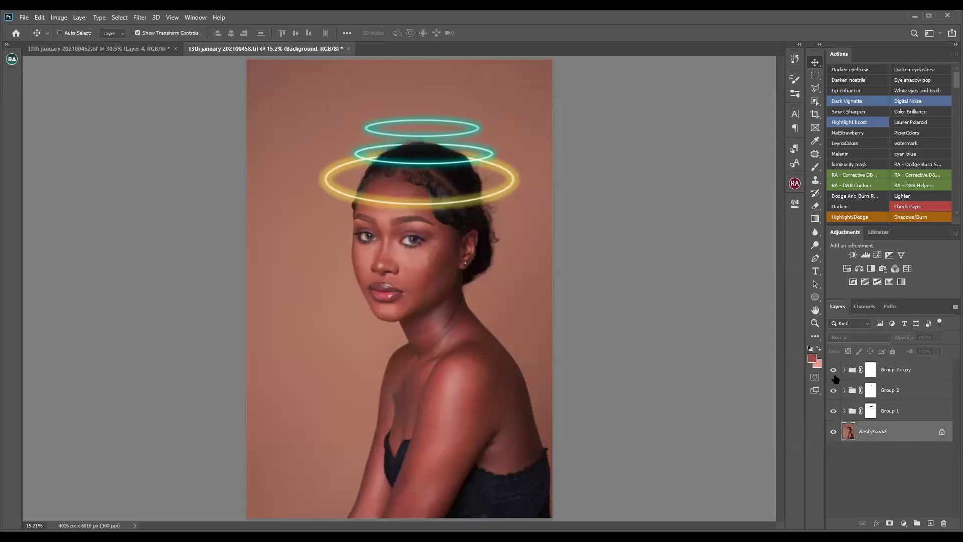
Hide all three halo groups so only the plain portrait is displayed
{"action": "left_click_drag", "start_coordinate": [833, 370], "coordinate": [835, 403]}
{"action": "left_click", "coordinate": [834, 409]}
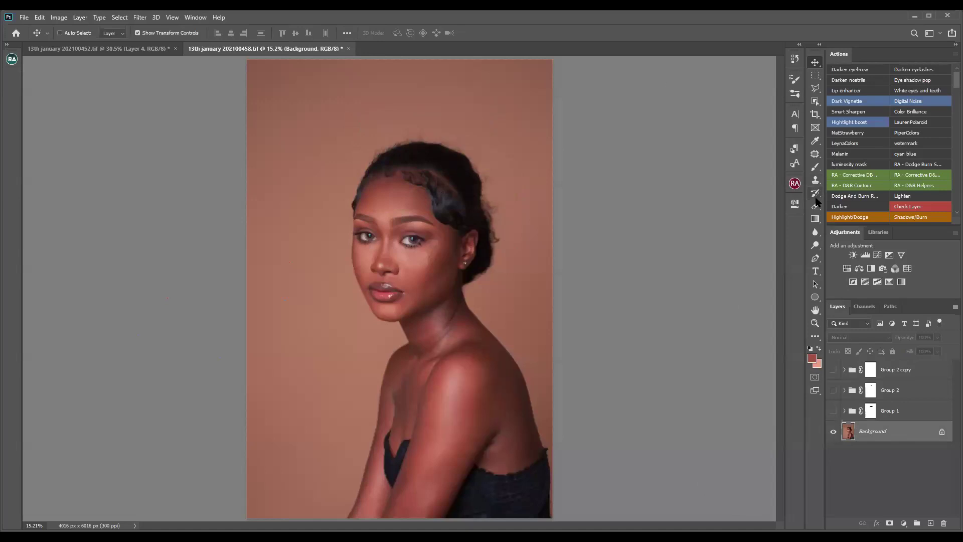
Try a diagonal line about 3796 × 5214 px with a 15 px stroke across the portrait, and delete it
{"action": "left_click", "coordinate": [814, 298]}
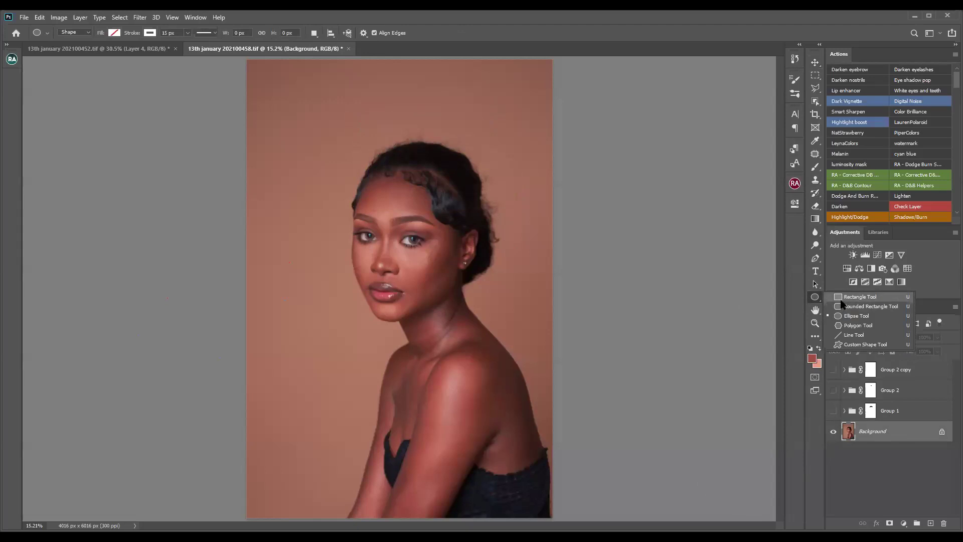
{"action": "left_click", "coordinate": [850, 336]}
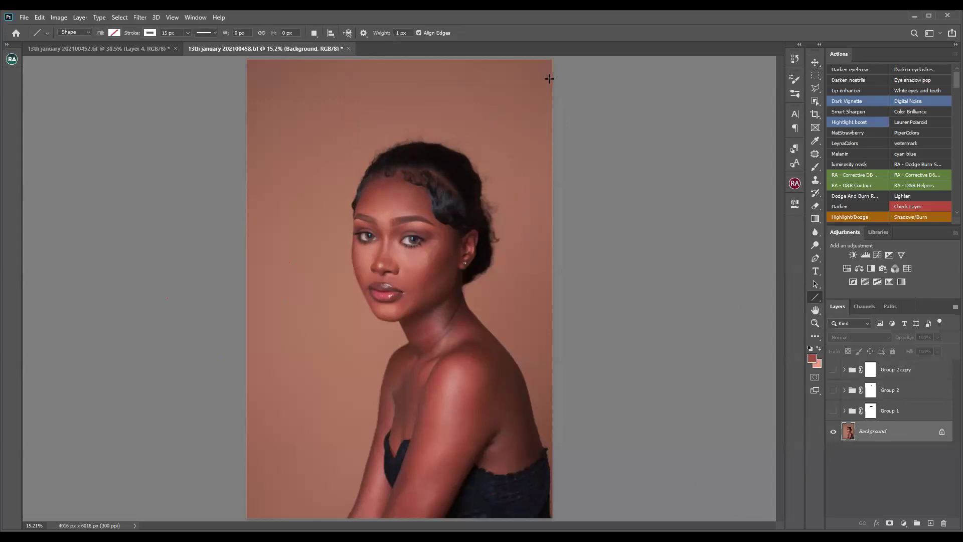
{"action": "left_click_drag", "start_coordinate": [555, 81], "coordinate": [266, 475]}
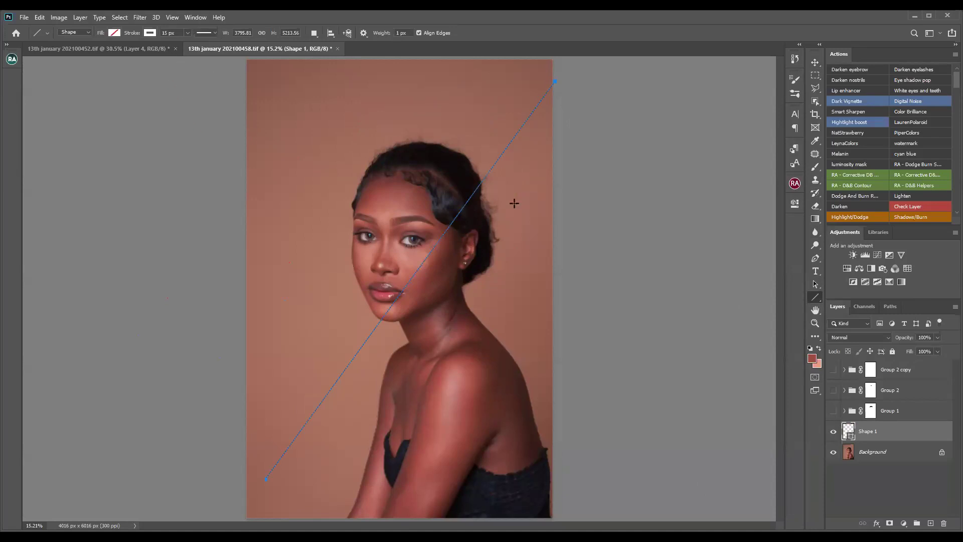
{"action": "left_click", "coordinate": [815, 62]}
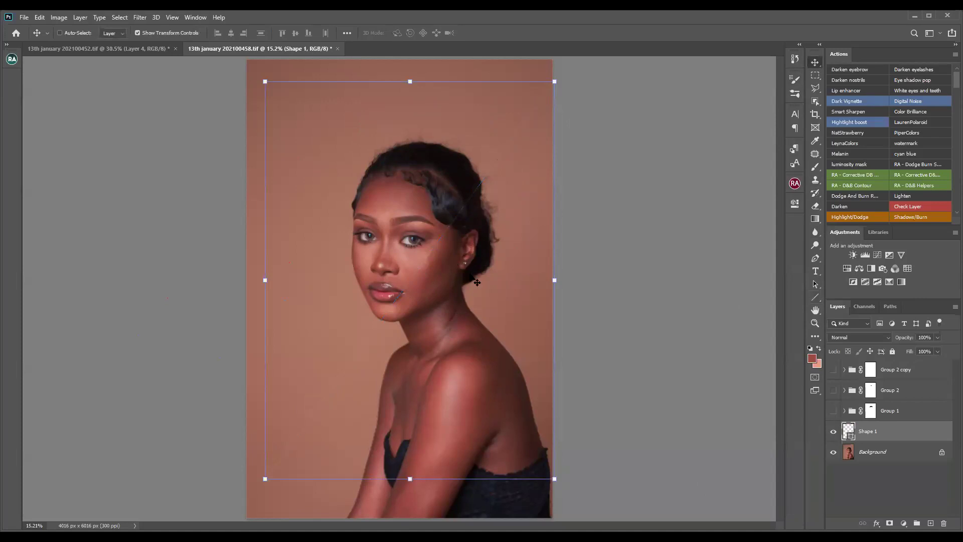
{"action": "key", "text": "Delete"}
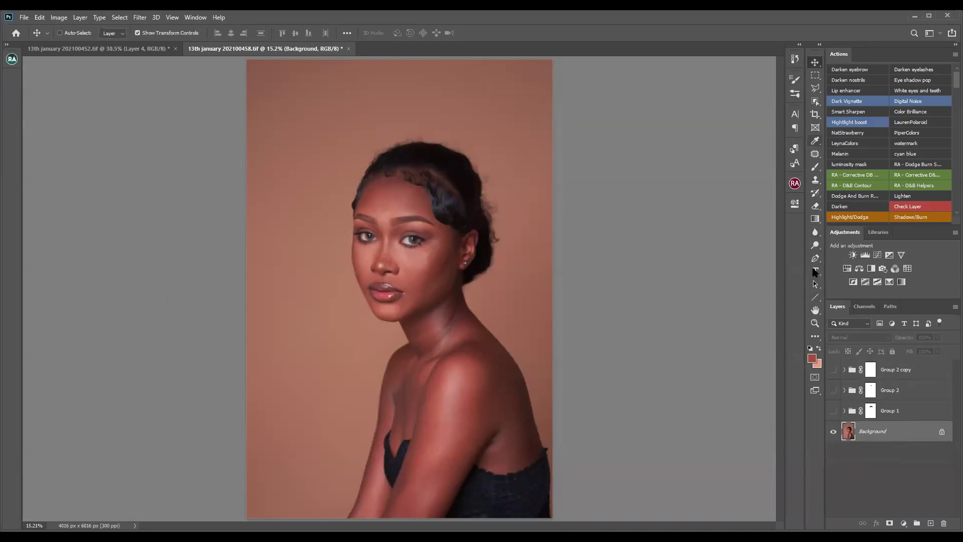
Set the Line tool's stroke width to 30 px
{"action": "left_click", "coordinate": [815, 297]}
{"action": "left_click", "coordinate": [178, 34]}
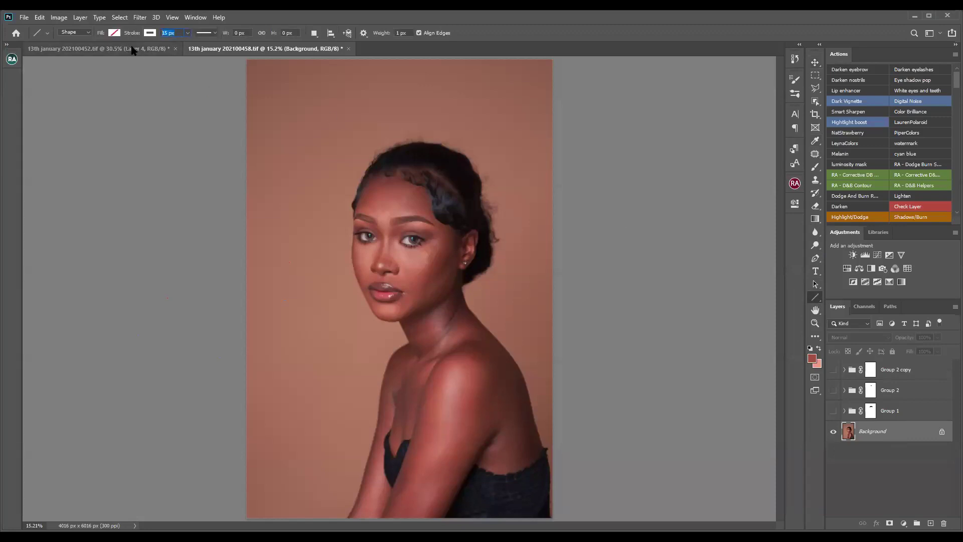
{"action": "type", "text": "20"}
Try a diagonal 30 px line about 3846 × 5839 px across the portrait, duplicate it, and undo both
{"action": "mouse_move", "coordinate": [550, 65]}
{"action": "left_mouse_down"}
{"action": "mouse_move", "coordinate": [402, 316]}
{"action": "mouse_move", "coordinate": [256, 507]}
{"action": "left_mouse_up"}
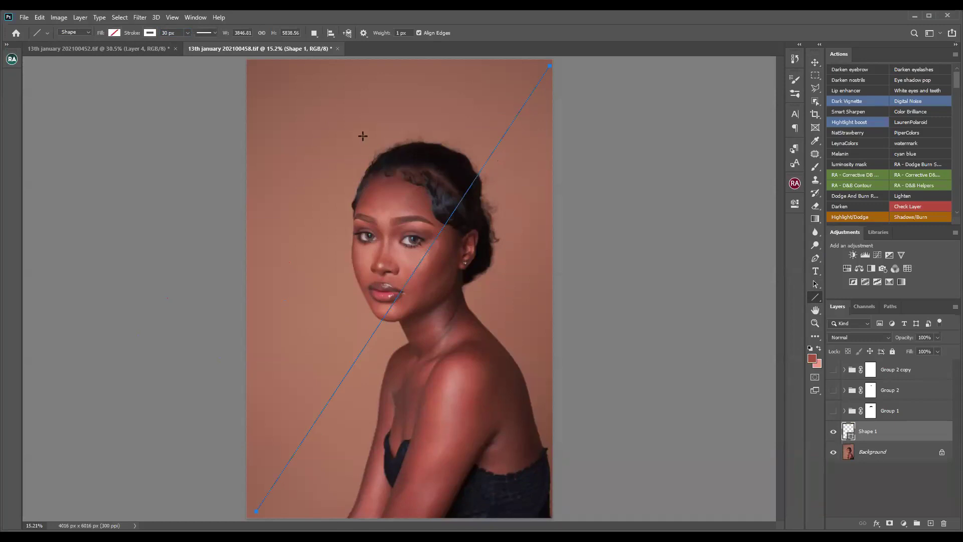
{"action": "left_click", "coordinate": [814, 62]}
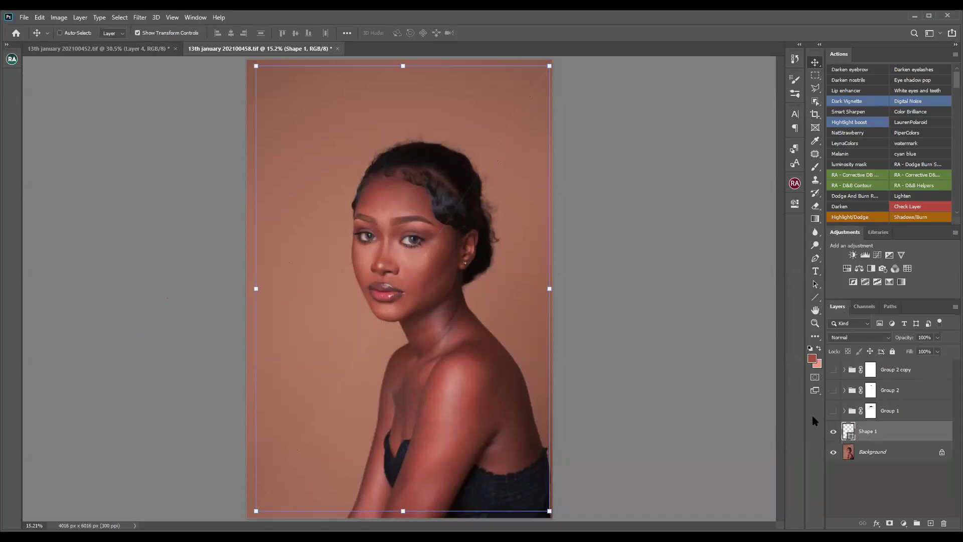
{"action": "key", "text": "ctrl+j"}
{"action": "key", "text": "ctrl+z"}
{"action": "key", "text": "ctrl+z"}
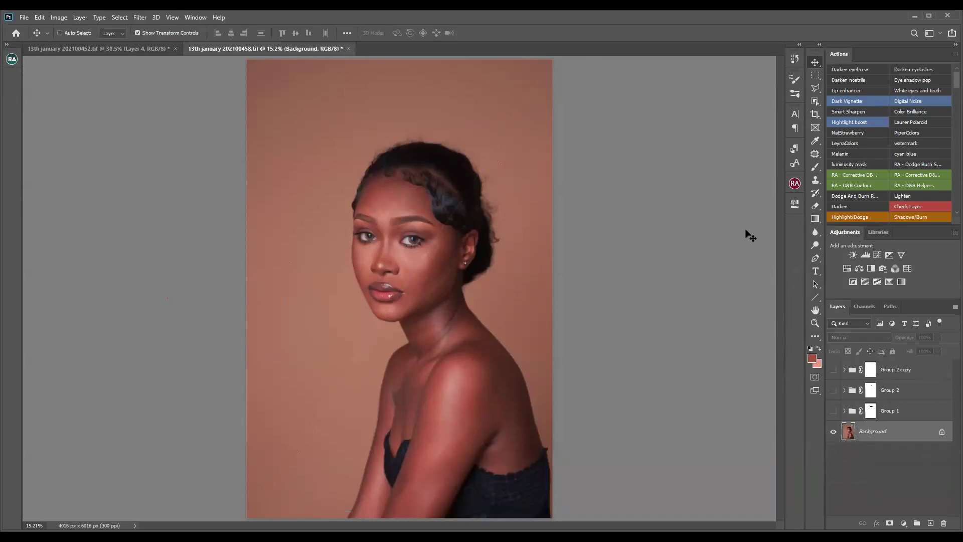
Widen the Line tool's white solid stroke to about 81 px
{"action": "left_click", "coordinate": [815, 297]}
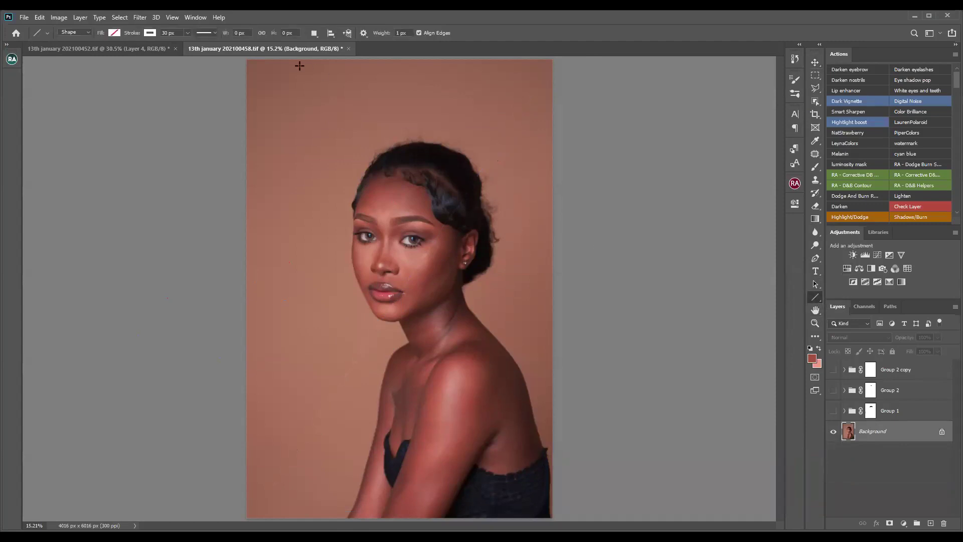
{"action": "left_click", "coordinate": [150, 34]}
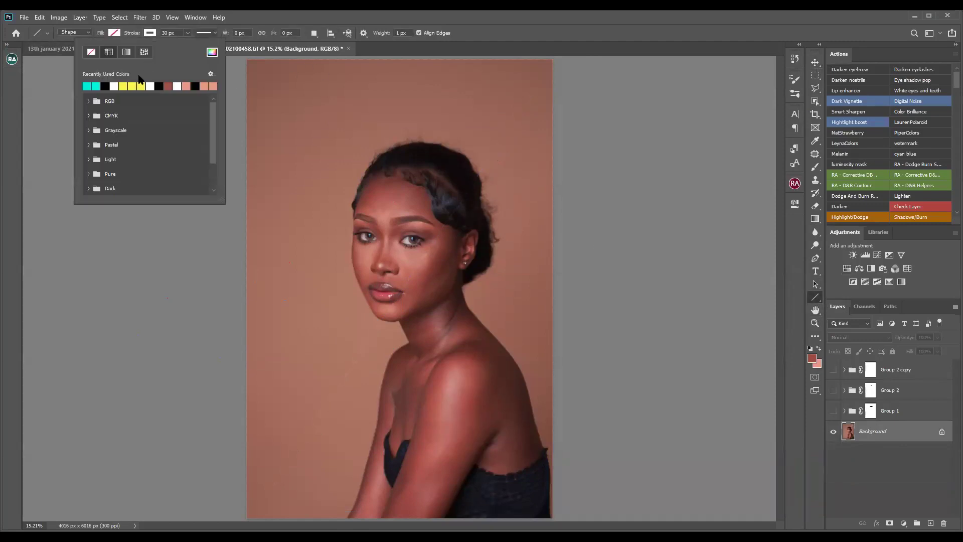
{"action": "left_click", "coordinate": [239, 12]}
{"action": "left_click", "coordinate": [207, 33]}
{"action": "left_click", "coordinate": [201, 66]}
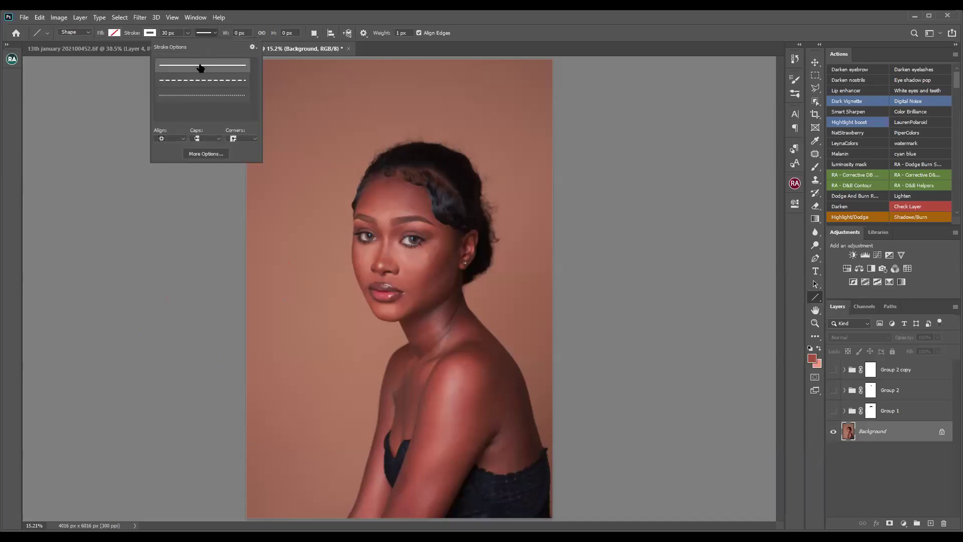
{"action": "left_click", "coordinate": [250, 15]}
{"action": "left_click", "coordinate": [186, 34]}
{"action": "left_click_drag", "start_coordinate": [187, 45], "coordinate": [196, 45]}
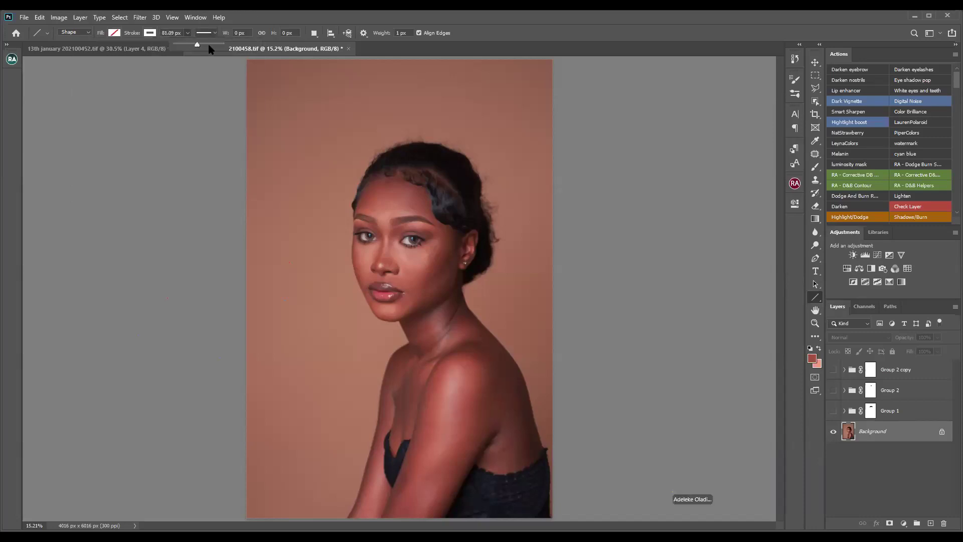
Try a diagonal line about 2315 × 3802 px and a very short second line over the portrait, and undo both
{"action": "left_click_drag", "start_coordinate": [508, 68], "coordinate": [332, 358]}
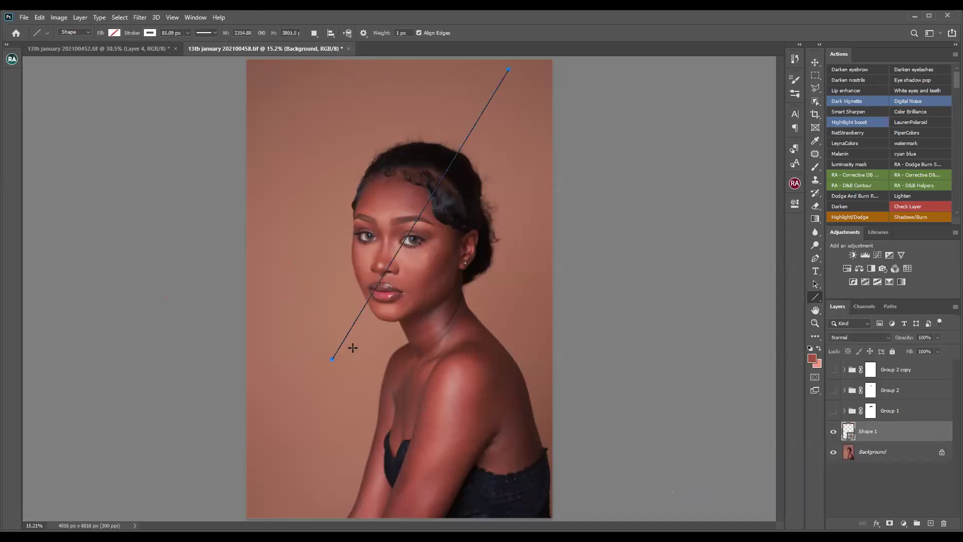
{"action": "left_click_drag", "start_coordinate": [508, 69], "coordinate": [517, 76]}
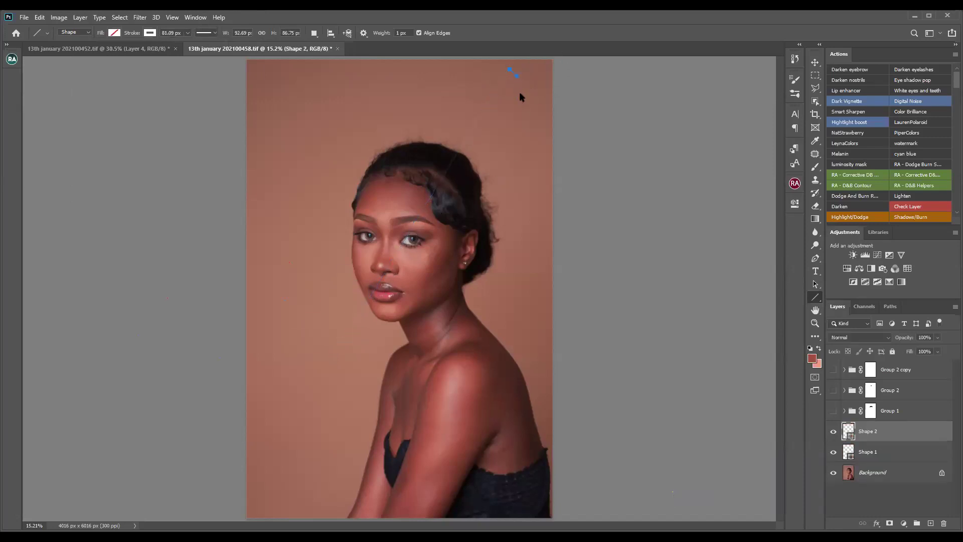
{"action": "key", "text": "ctrl+z"}
{"action": "key", "text": "ctrl+z"}
Try the Line tool's Pixels mode and return it to Shape mode
{"action": "left_click", "coordinate": [74, 32]}
{"action": "left_click", "coordinate": [84, 59]}
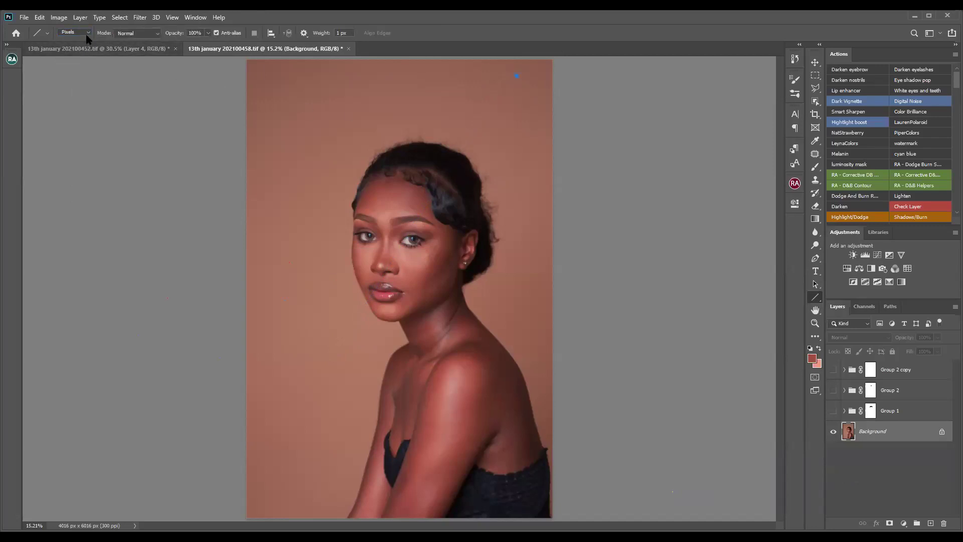
{"action": "left_click", "coordinate": [84, 33]}
{"action": "left_click", "coordinate": [73, 40]}
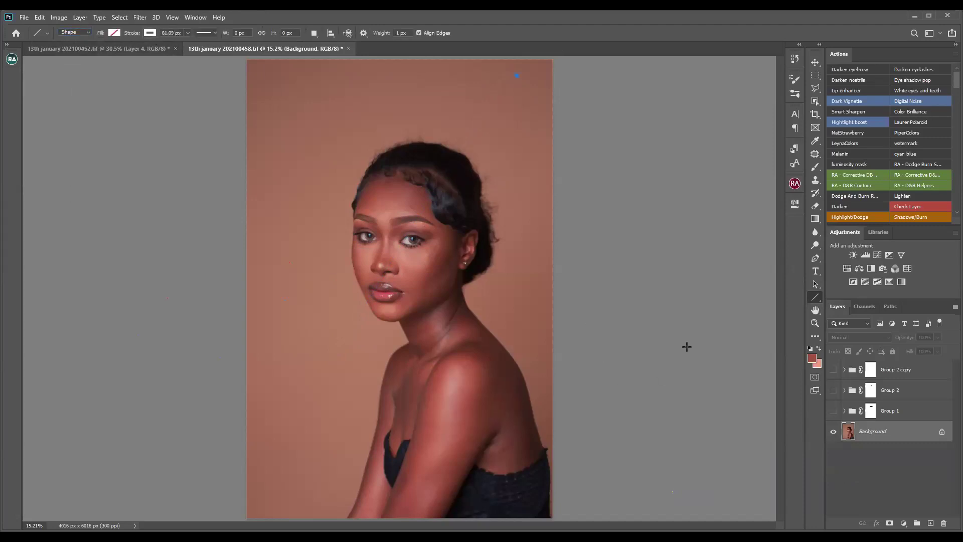
Try a diagonal line about 1579 × 1519 px across the face on a new layer, and delete it
{"action": "left_click", "coordinate": [930, 523]}
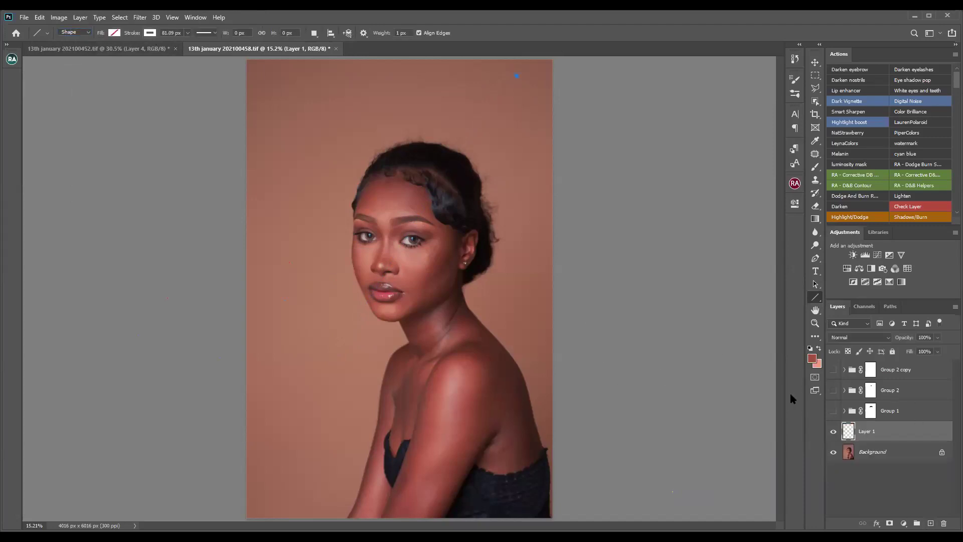
{"action": "mouse_move", "coordinate": [303, 145]}
{"action": "left_mouse_down"}
{"action": "mouse_move", "coordinate": [442, 248]}
{"action": "mouse_move", "coordinate": [423, 259]}
{"action": "left_mouse_up"}
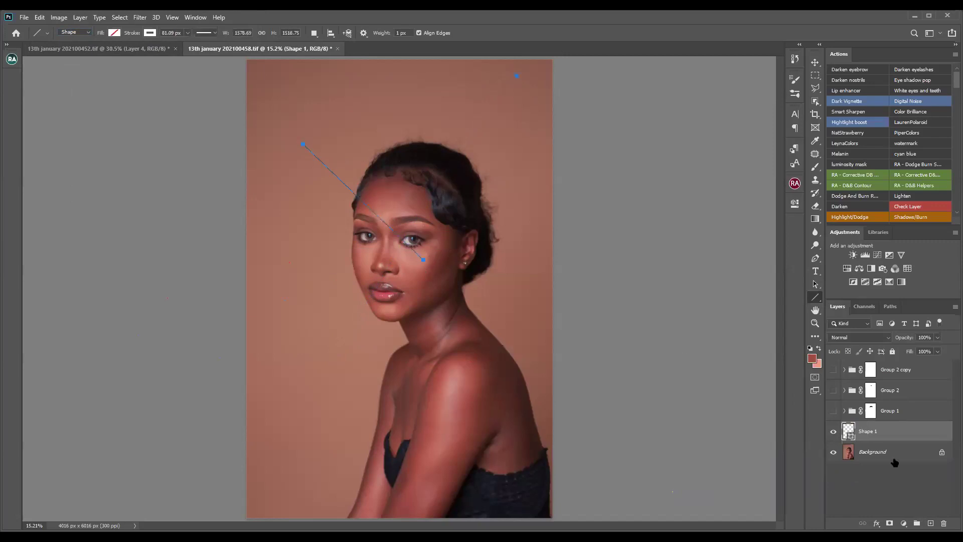
{"action": "left_click_drag", "start_coordinate": [908, 434], "coordinate": [944, 523]}
Switch to the Rectangle tool and try a frame about 3063 × 2752 px around the head, undoing it
{"action": "right_click", "coordinate": [814, 299]}
{"action": "left_click", "coordinate": [845, 298]}
{"action": "left_click_drag", "start_coordinate": [295, 95], "coordinate": [530, 305]}
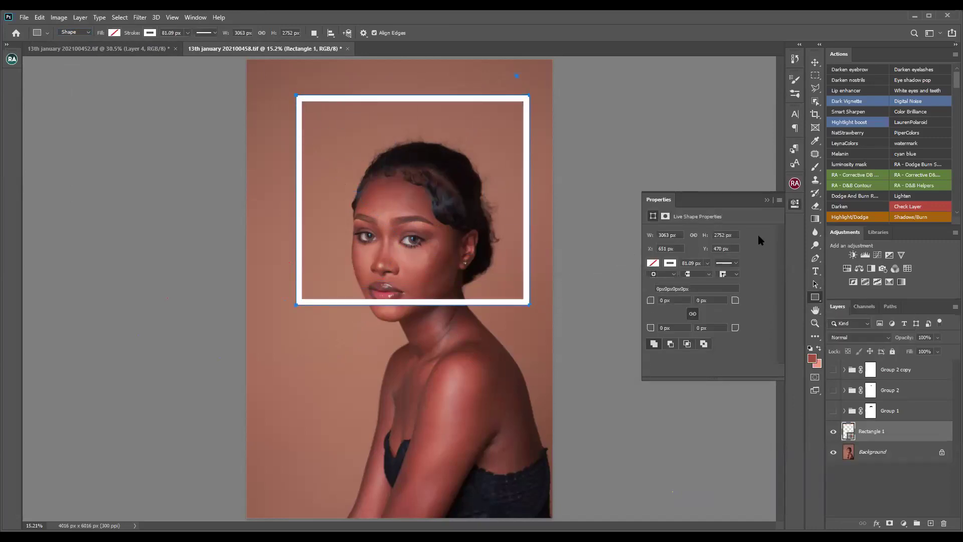
{"action": "key", "text": "ctrl+z"}
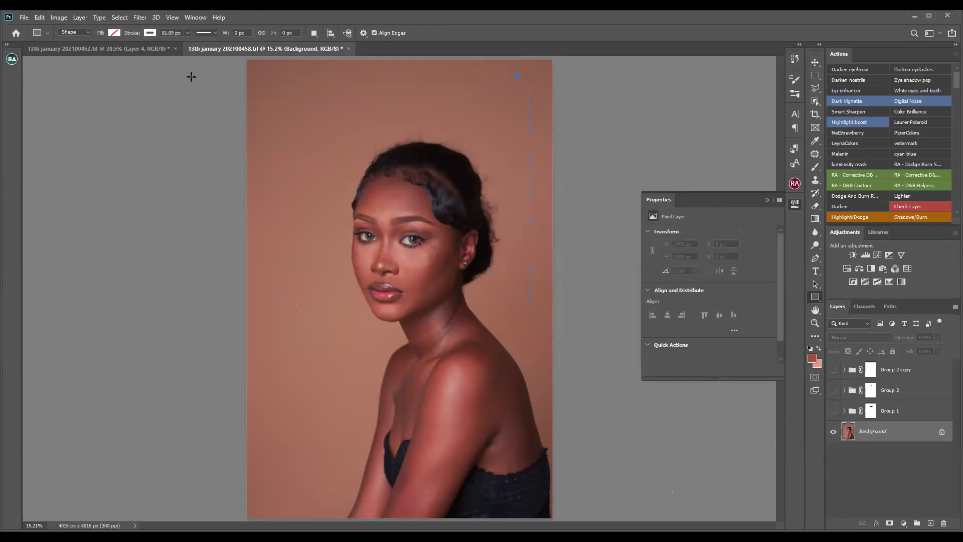
Set the Rectangle tool's stroke width to 20 px
{"action": "left_click", "coordinate": [173, 33]}
{"action": "type", "text": "20x"}
{"action": "key", "text": "Return"}
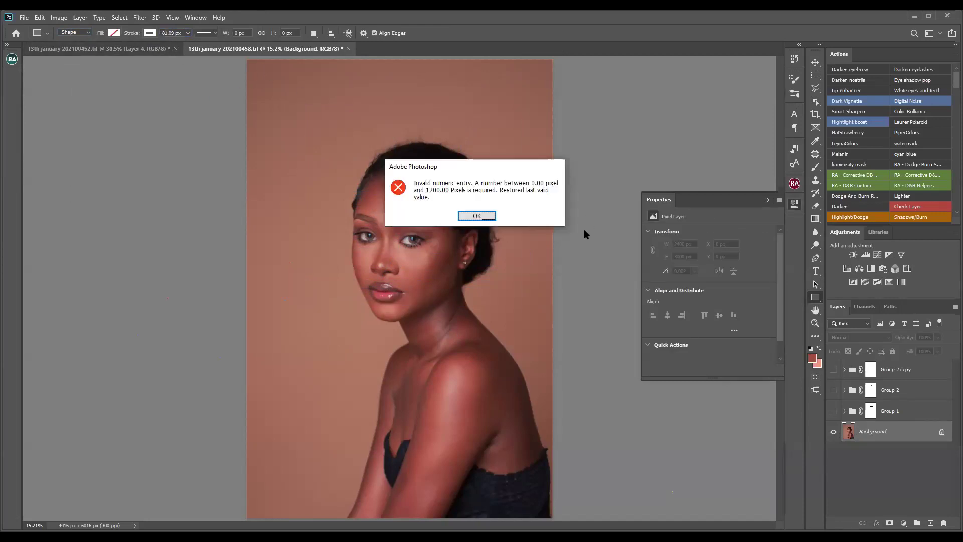
{"action": "left_click", "coordinate": [479, 220]}
{"action": "left_click", "coordinate": [173, 33]}
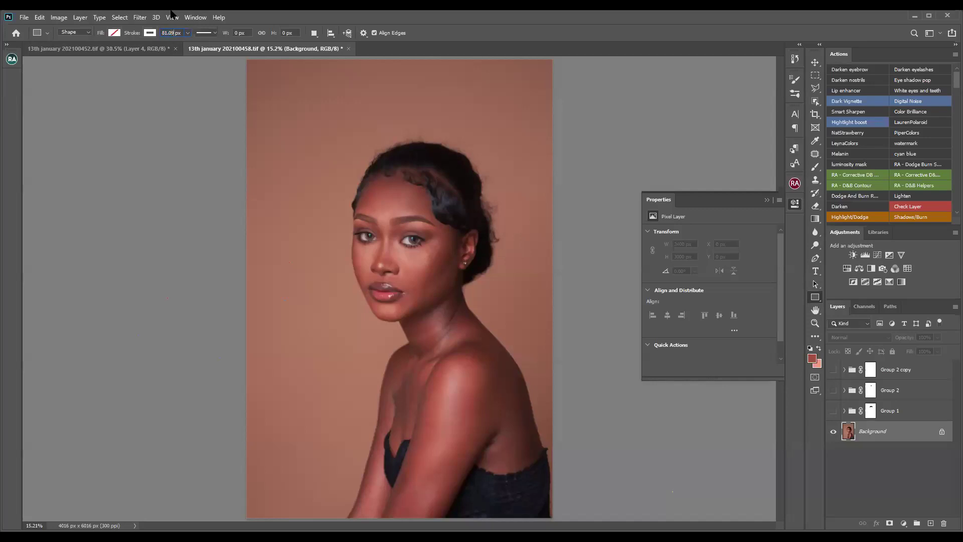
{"action": "key", "text": "shift+Up"}
{"action": "type", "text": "2"}
Draw a white rectangular frame about 3583 × 3169 px around the head and move it slightly down and to the right
{"action": "left_click_drag", "start_coordinate": [266, 91], "coordinate": [539, 332]}
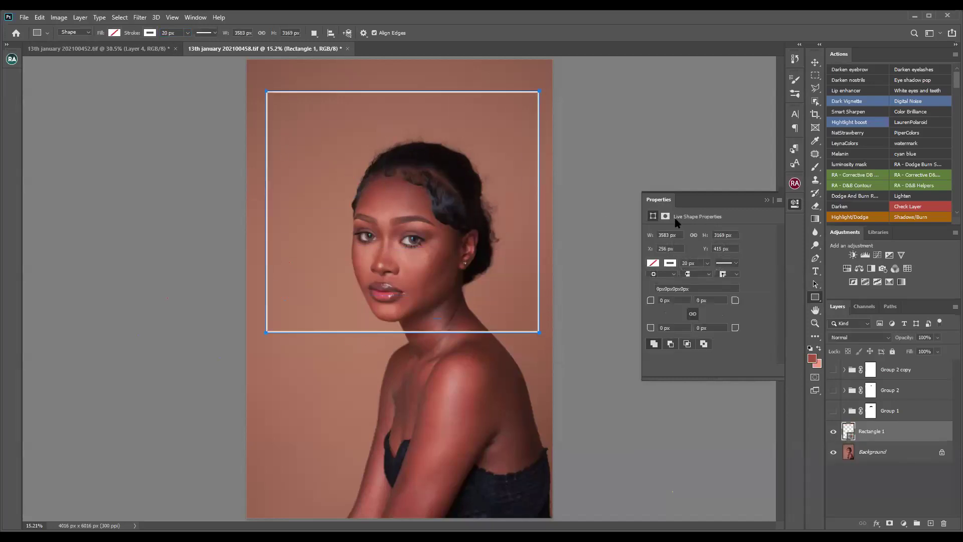
{"action": "left_click", "coordinate": [815, 62]}
{"action": "left_click_drag", "start_coordinate": [516, 299], "coordinate": [527, 310]}
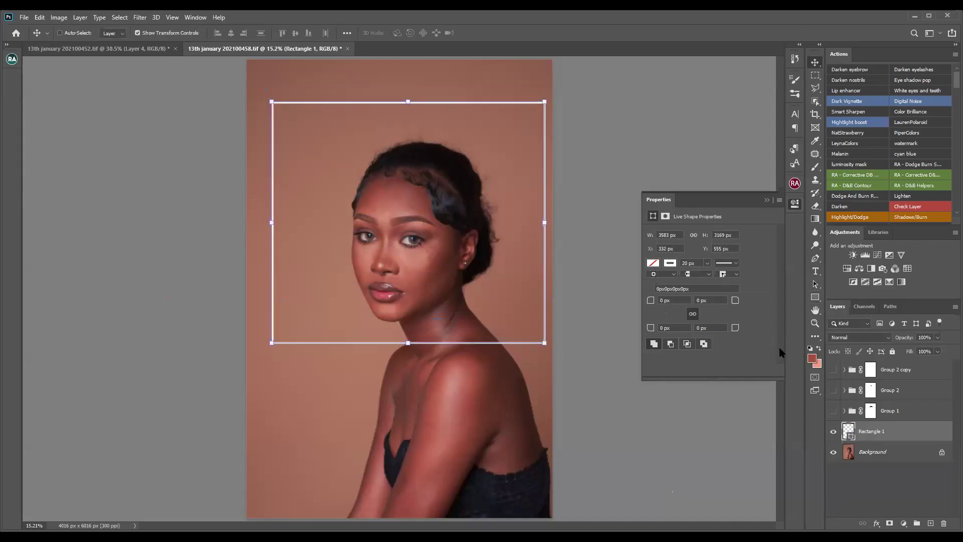
Set the rectangle layer's blend mode to Screen and apply a Gaussian Blur of 4.0 pixels as a smart filter
{"action": "left_click", "coordinate": [849, 341]}
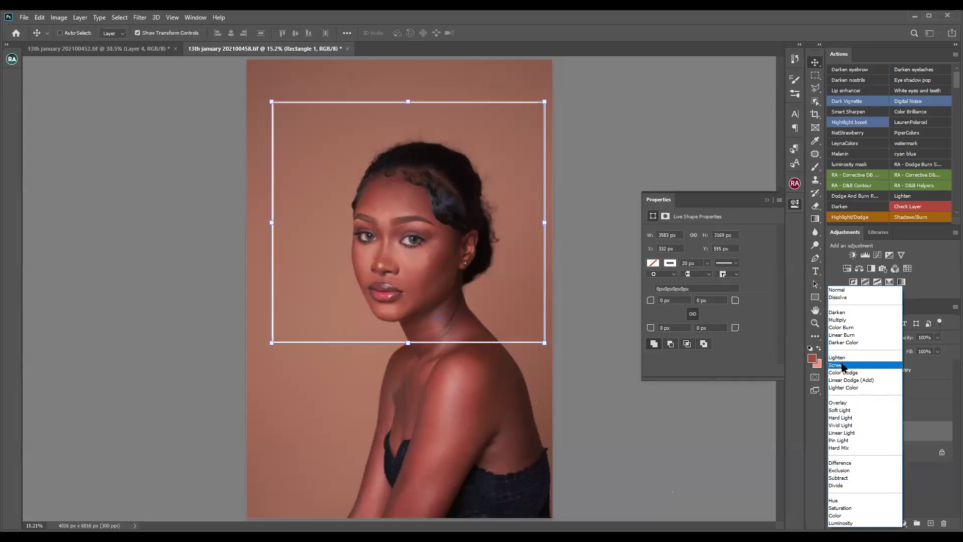
{"action": "left_click", "coordinate": [842, 366]}
{"action": "left_click", "coordinate": [144, 19]}
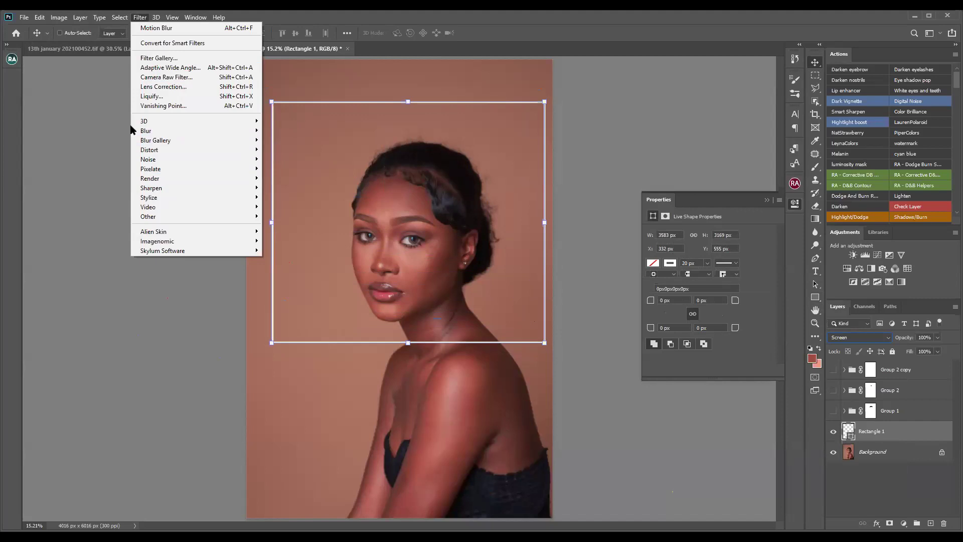
{"action": "mouse_move", "coordinate": [139, 130]}
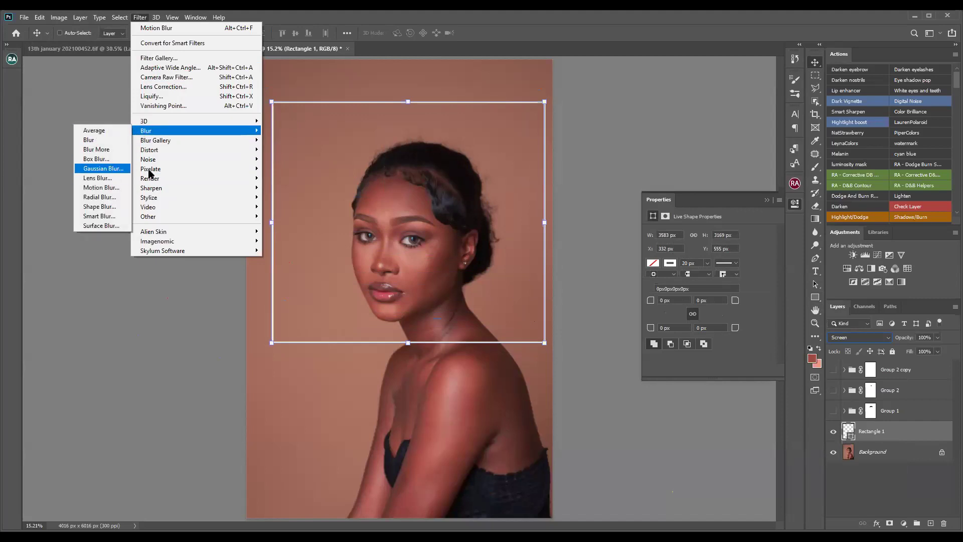
{"action": "left_click", "coordinate": [104, 169]}
{"action": "left_click", "coordinate": [480, 211]}
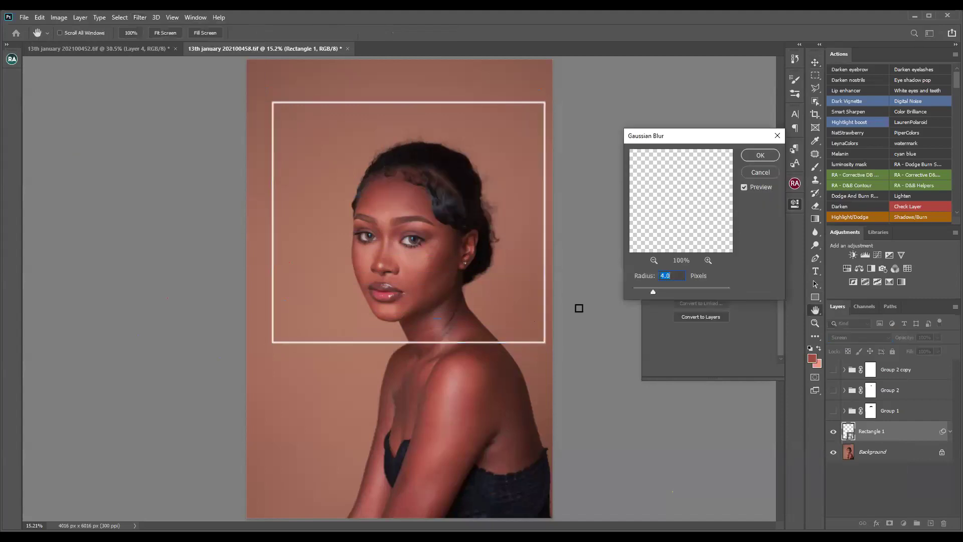
{"action": "left_click", "coordinate": [760, 155]}
Apply a Motion Blur to the rectangle with an angle of 0° and a distance of 16 pixels
{"action": "left_click", "coordinate": [139, 17]}
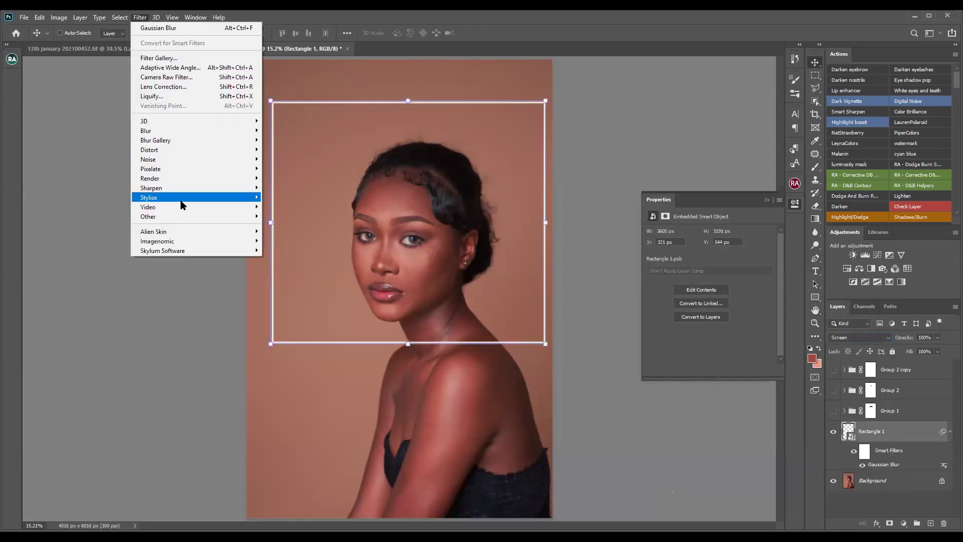
{"action": "mouse_move", "coordinate": [213, 131]}
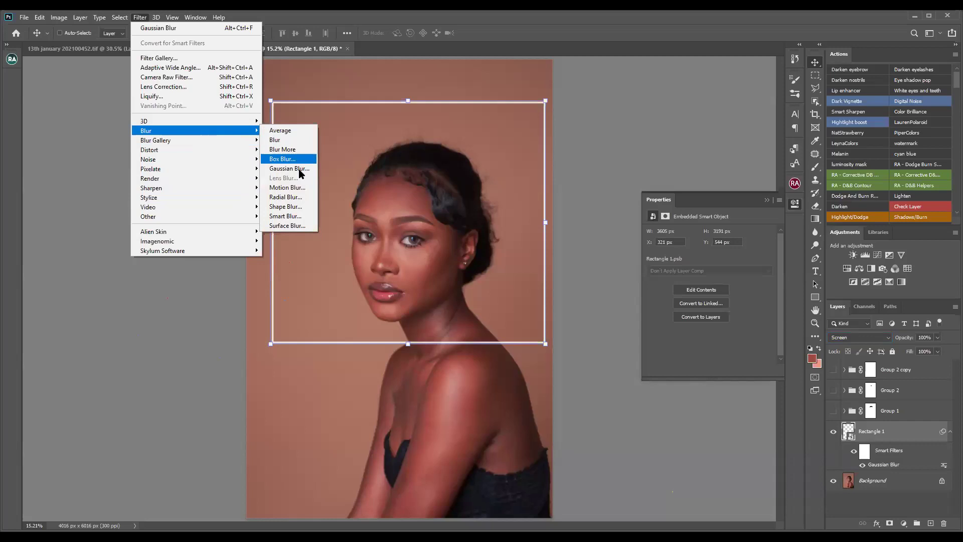
{"action": "left_click", "coordinate": [298, 190]}
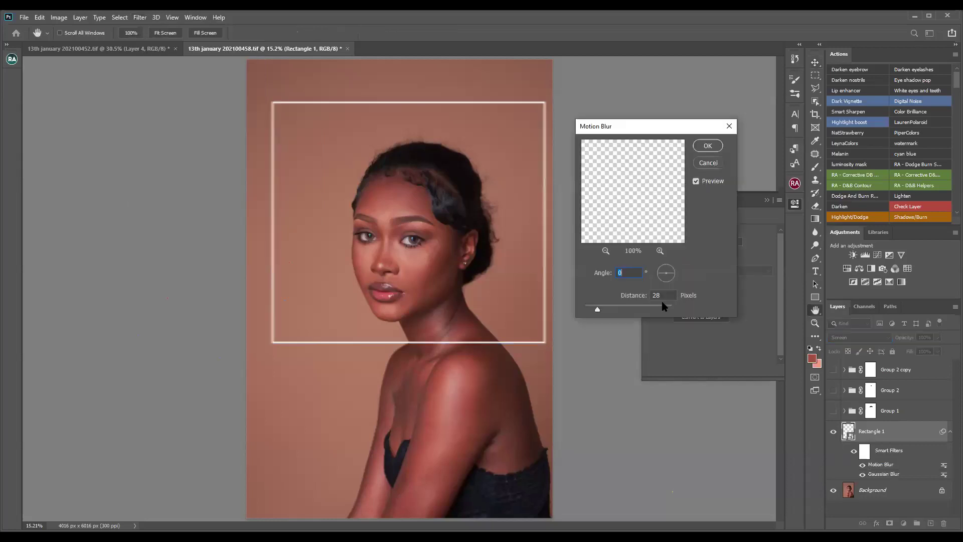
{"action": "left_click_drag", "start_coordinate": [597, 309], "coordinate": [591, 309]}
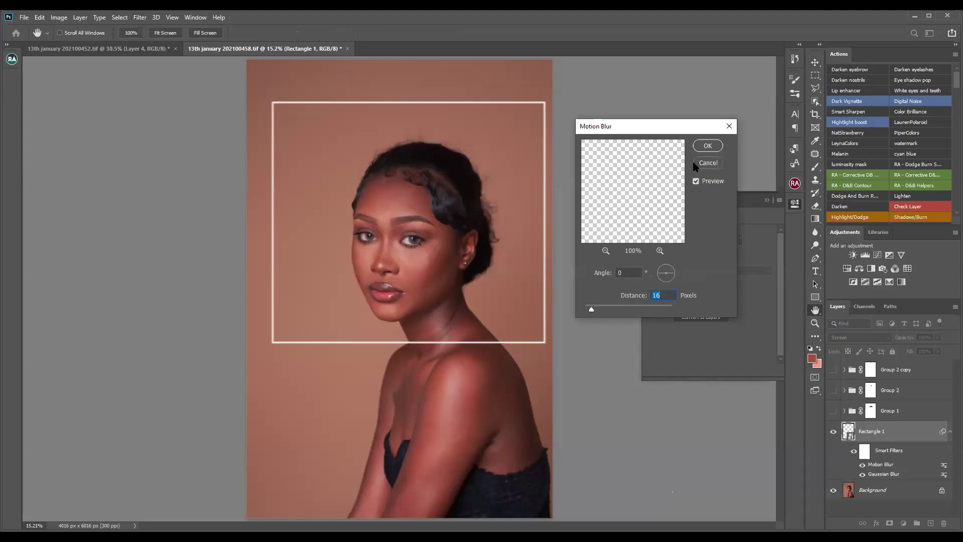
{"action": "left_click", "coordinate": [707, 146]}
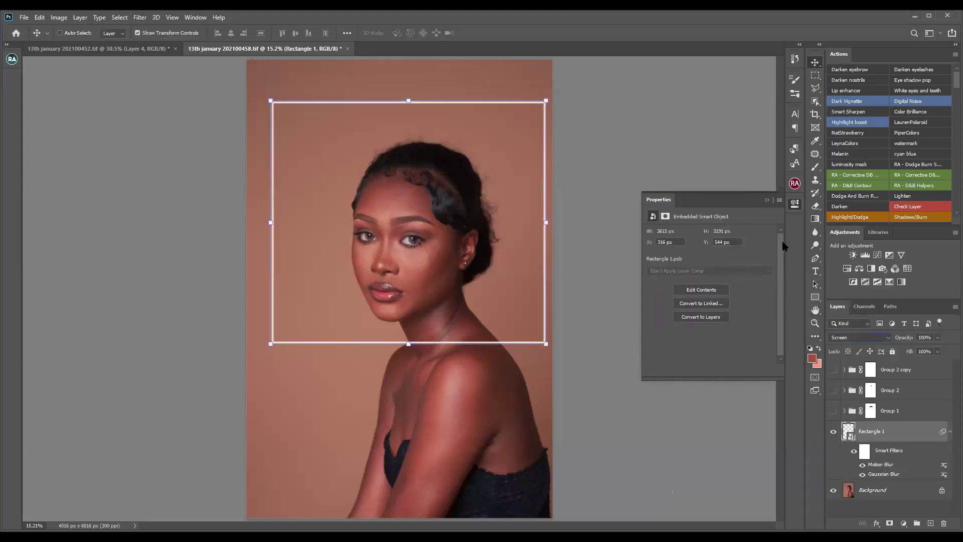
{"action": "left_click", "coordinate": [793, 205]}
Give the rectangle a turquoise Lighter Color drop shadow at 40% opacity, 26% spread and 95 px size, plus outer and inner glow
{"action": "left_click", "coordinate": [877, 523]}
{"action": "left_click", "coordinate": [884, 520]}
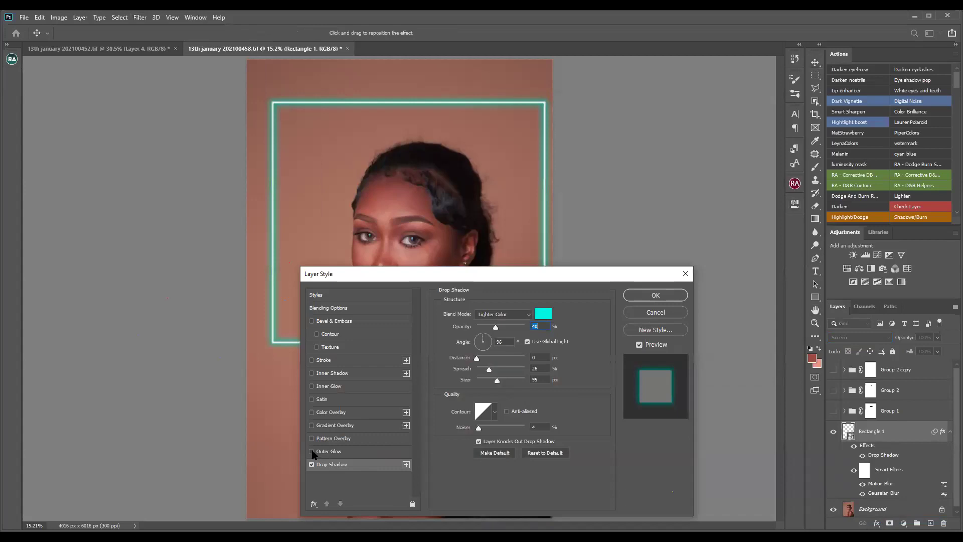
{"action": "left_click", "coordinate": [311, 451]}
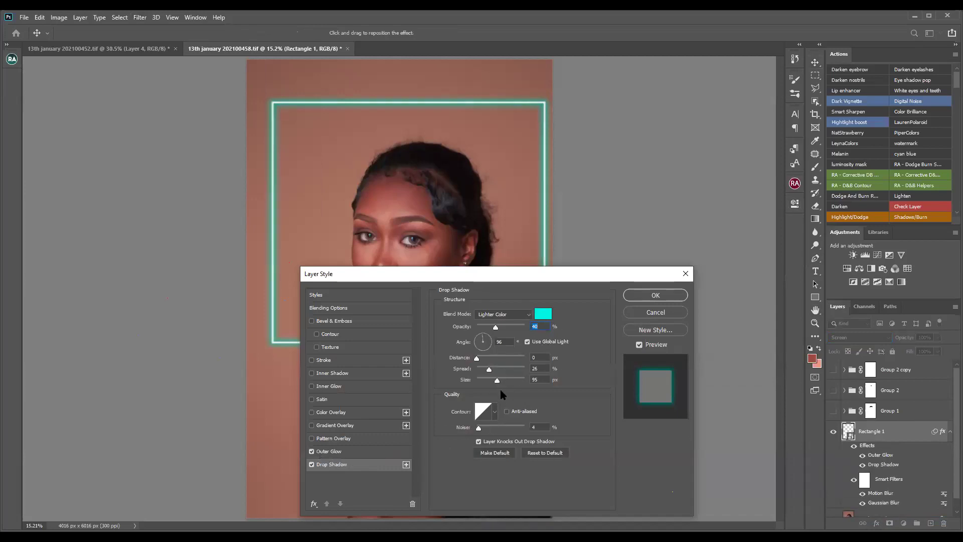
{"action": "left_click", "coordinate": [313, 386]}
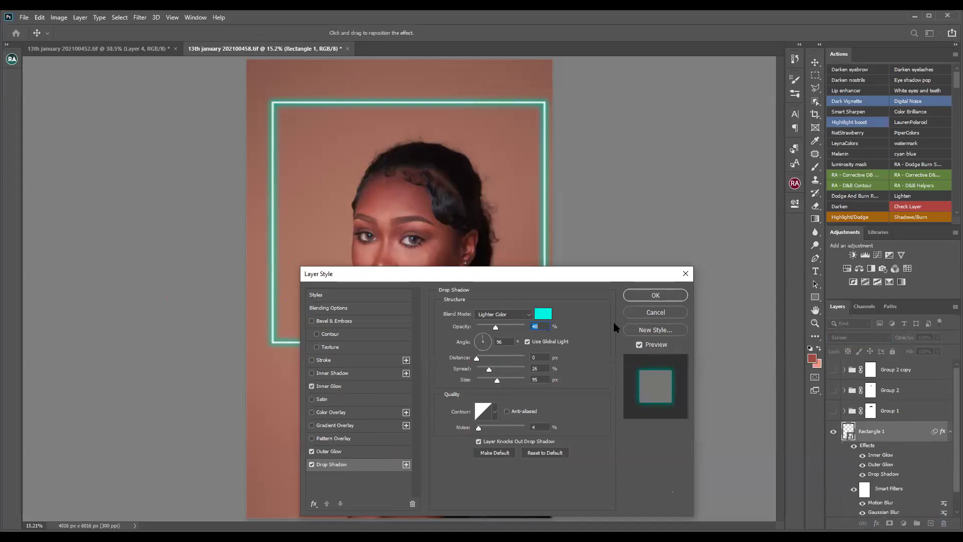
{"action": "left_click", "coordinate": [655, 295]}
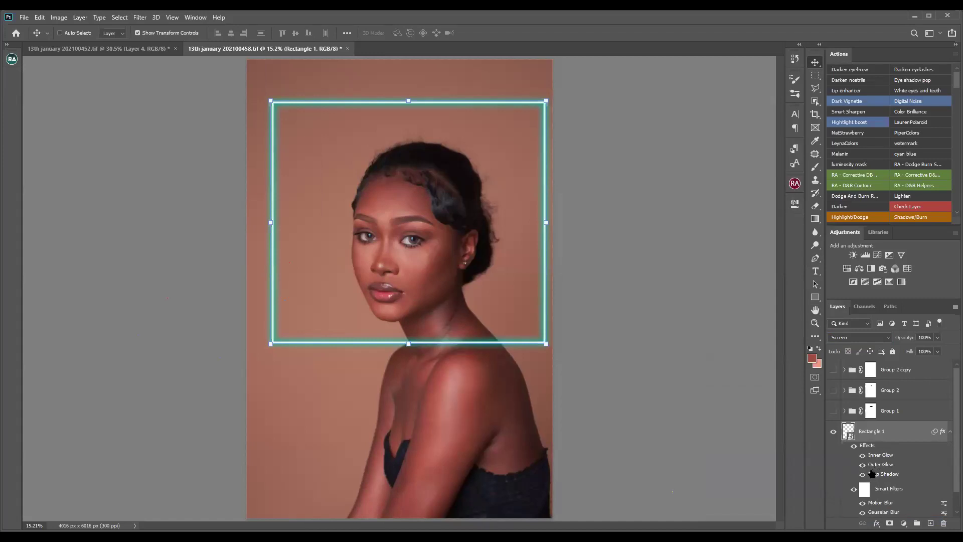
Group the rectangle with a layer mask and paint black on the mask where the frame crosses the neck and shoulder
{"action": "left_click", "coordinate": [889, 523]}
{"action": "left_click", "coordinate": [816, 167]}
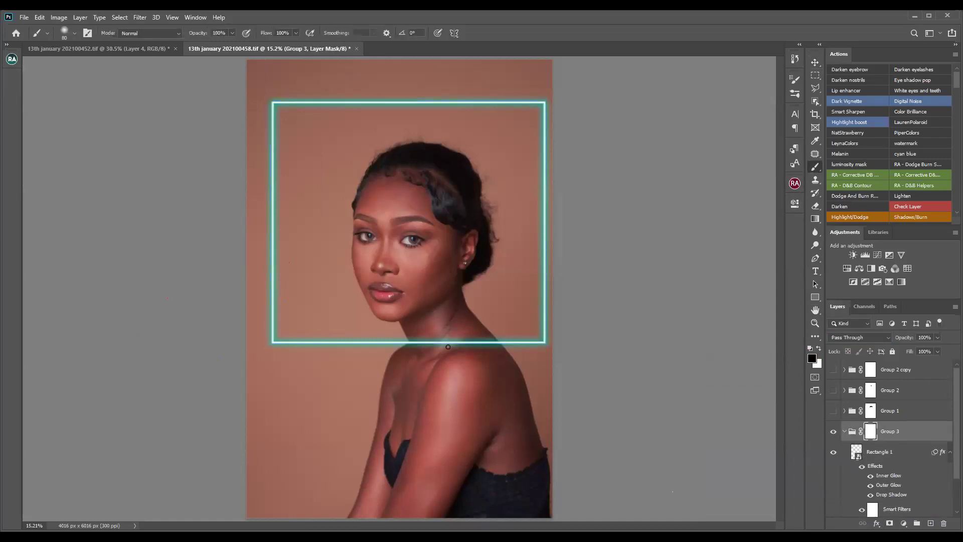
{"action": "key", "text": "bracketright"}
{"action": "key", "text": "bracketright"}
{"action": "key", "text": "bracketright"}
{"action": "key", "text": "bracketright"}
{"action": "left_click_drag", "start_coordinate": [420, 340], "coordinate": [433, 365]}
{"action": "key", "text": "bracketleft"}
{"action": "key", "text": "bracketleft"}
{"action": "key", "text": "bracketright"}
{"action": "key", "text": "bracketright"}
{"action": "mouse_move", "coordinate": [447, 351]}
{"action": "left_mouse_down"}
{"action": "mouse_move", "coordinate": [473, 347]}
{"action": "mouse_move", "coordinate": [467, 333]}
{"action": "mouse_move", "coordinate": [438, 339]}
{"action": "mouse_move", "coordinate": [451, 333]}
{"action": "mouse_move", "coordinate": [499, 354]}
{"action": "left_mouse_up"}
{"action": "key", "text": "bracketleft"}
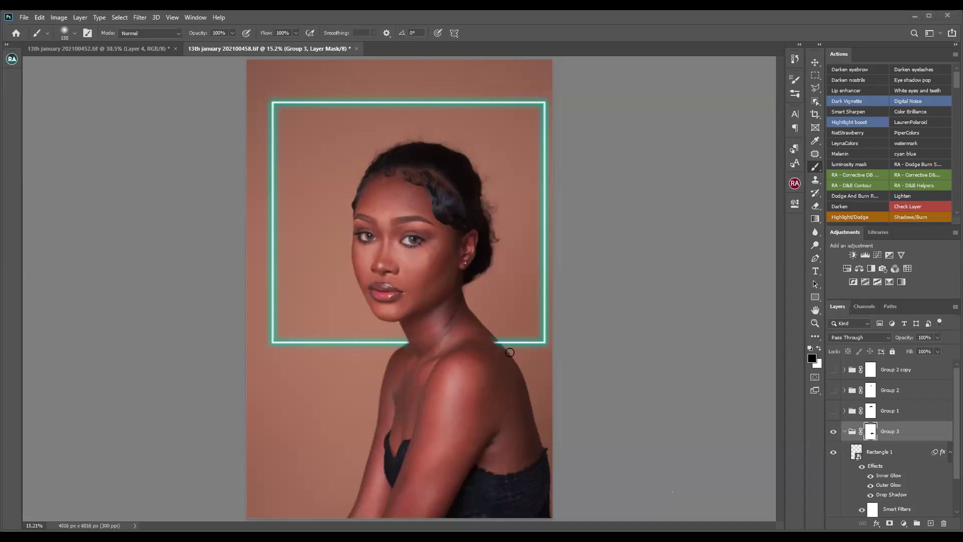
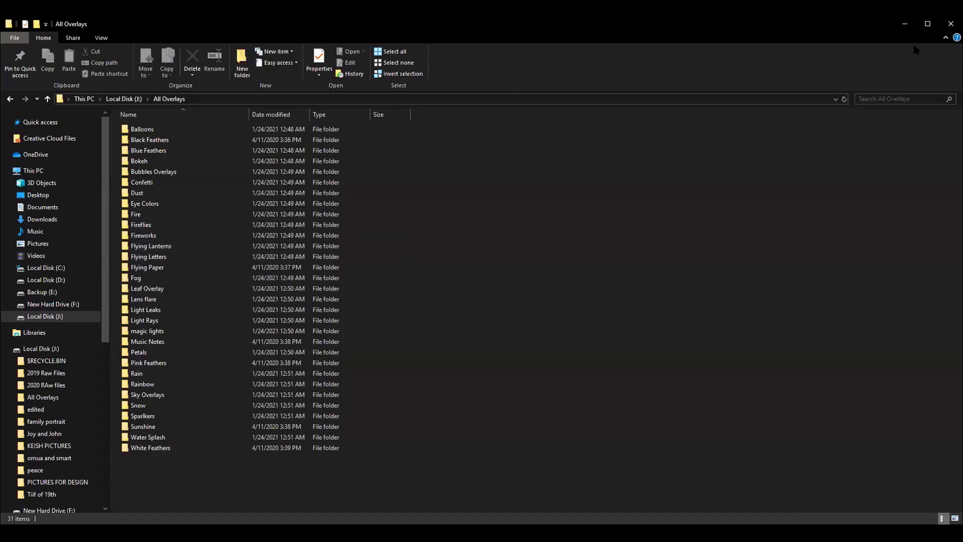
Maximize the File Explorer window and expand Local Disk (J:) and its All Overlays folder in the folder tree
{"action": "left_click", "coordinate": [928, 24]}
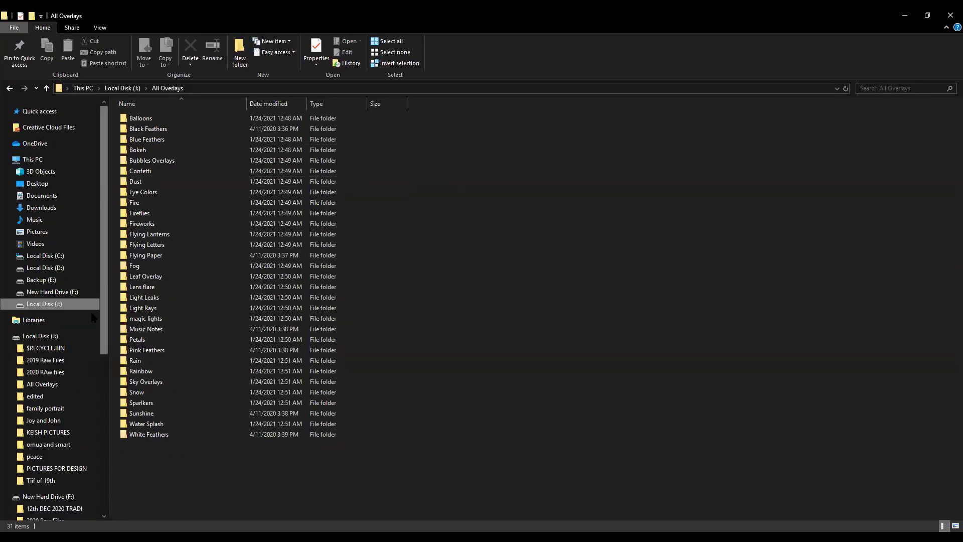
{"action": "left_click", "coordinate": [9, 303]}
{"action": "scroll", "coordinate": [83, 296], "scroll_direction": "down", "scroll_amount": 2}
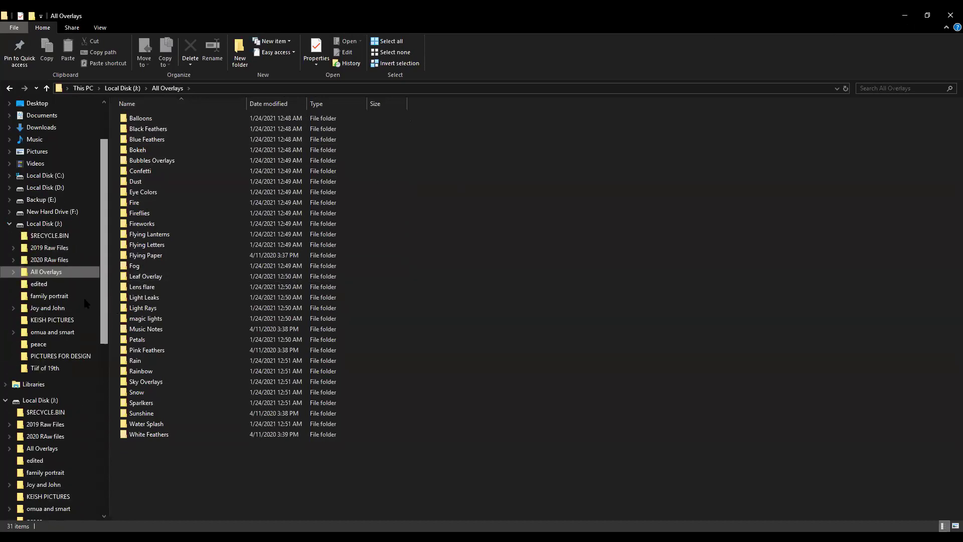
{"action": "left_click", "coordinate": [14, 271]}
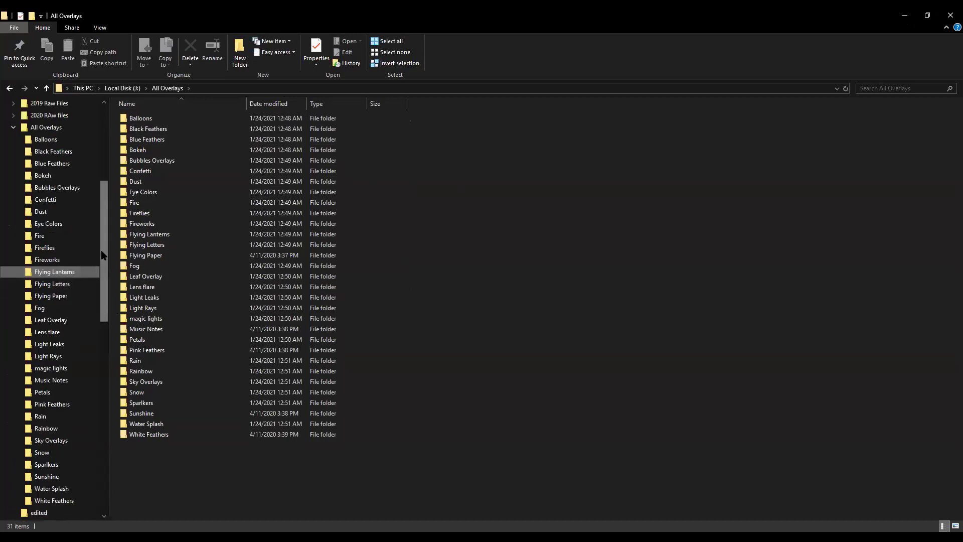
Browse the overlay images in the subfolders of All Overlays from Balloons through Fire
{"action": "left_click", "coordinate": [45, 139]}
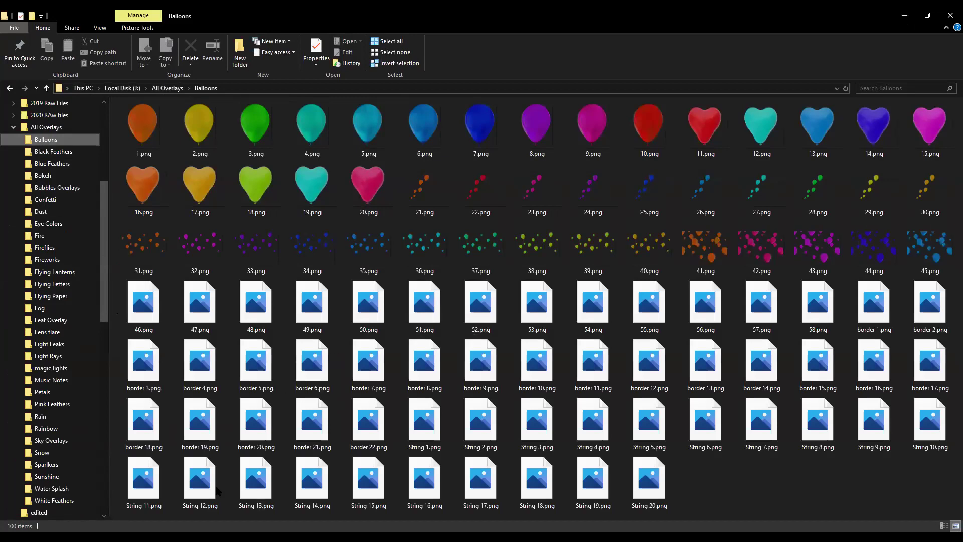
{"action": "left_click", "coordinate": [71, 152]}
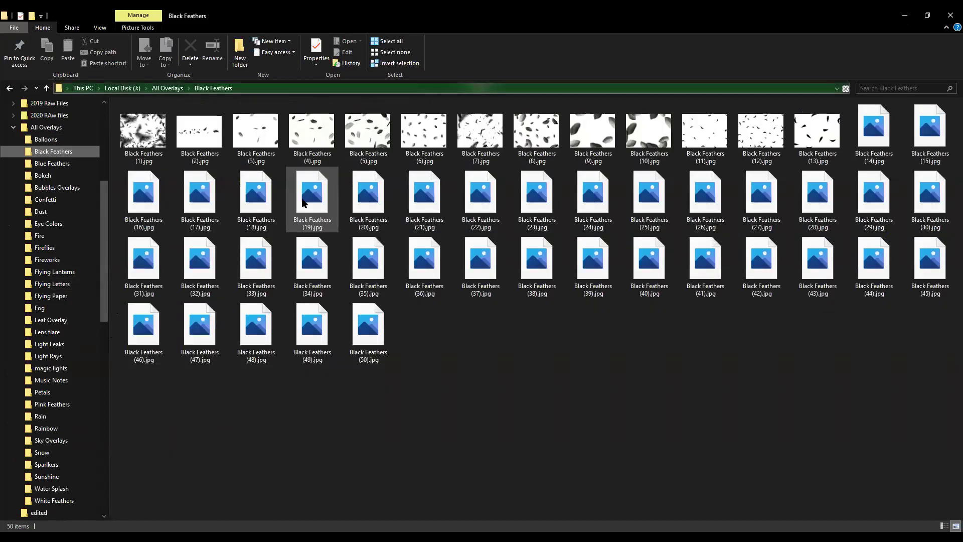
{"action": "left_click", "coordinate": [52, 164]}
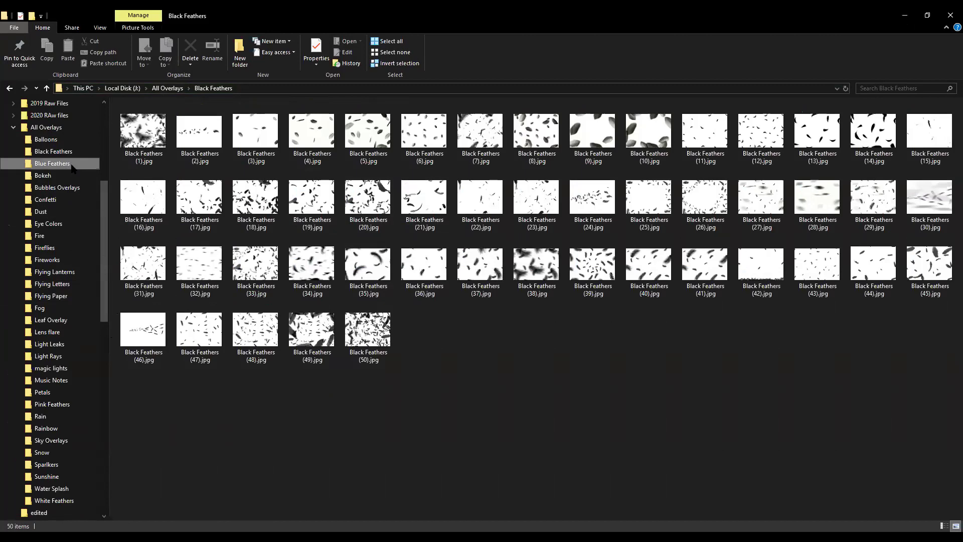
{"action": "left_click", "coordinate": [56, 177]}
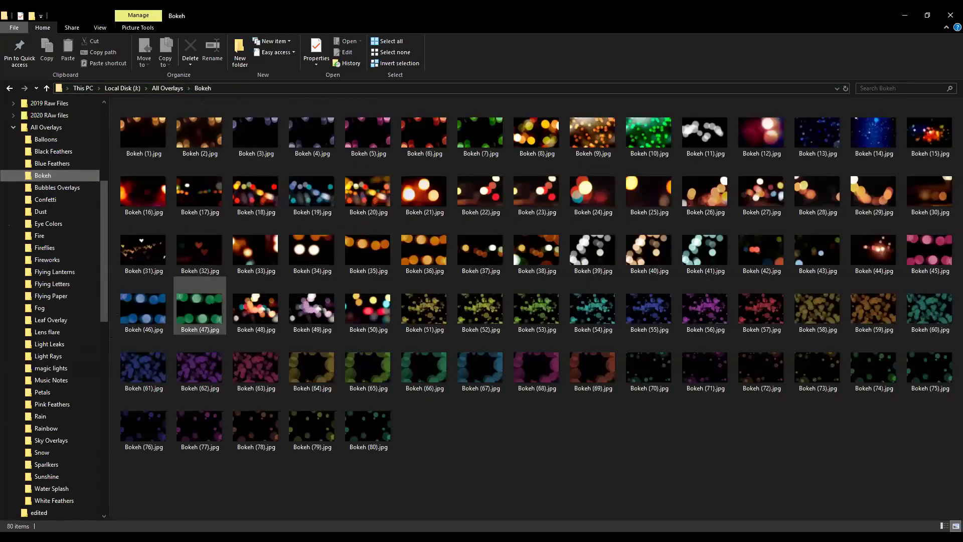
{"action": "left_click", "coordinate": [69, 189]}
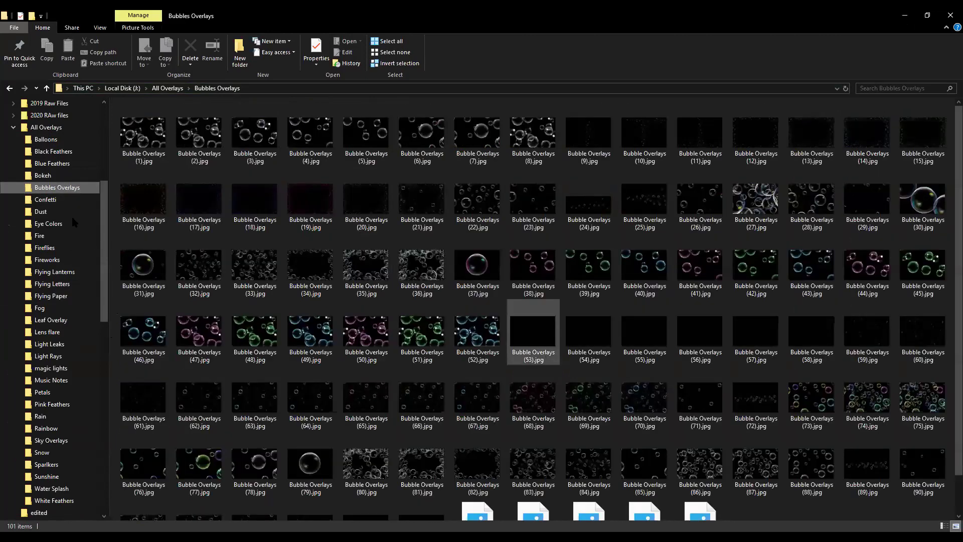
{"action": "left_click", "coordinate": [47, 199]}
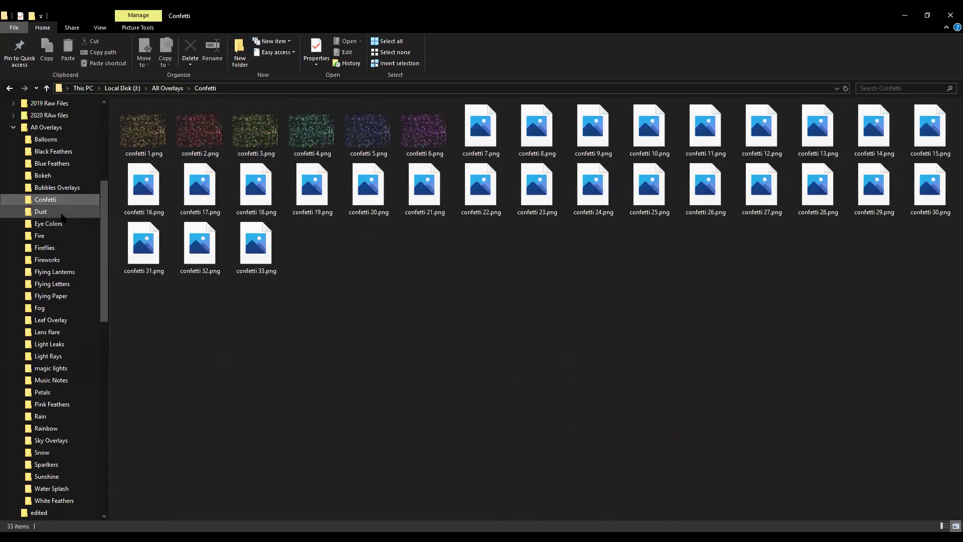
{"action": "left_click", "coordinate": [41, 211]}
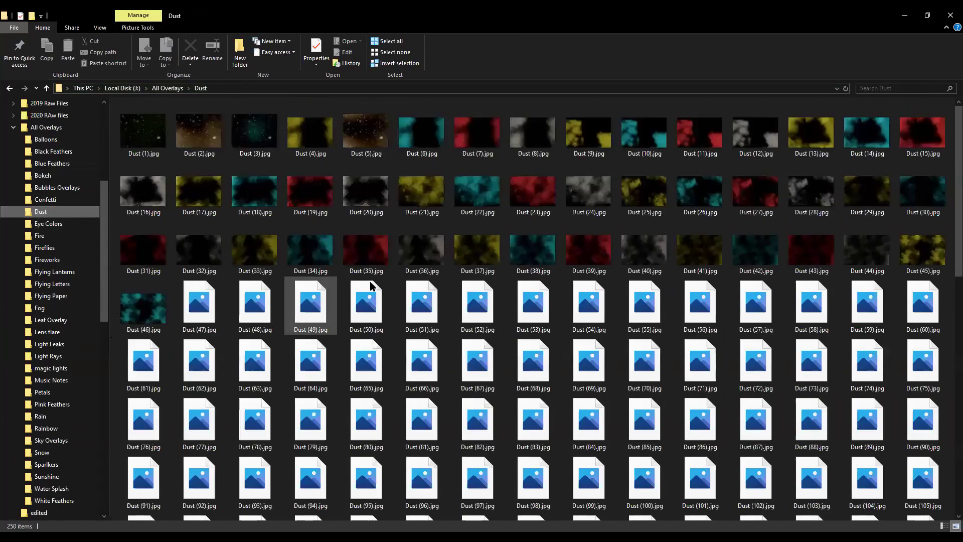
{"action": "left_click", "coordinate": [50, 223]}
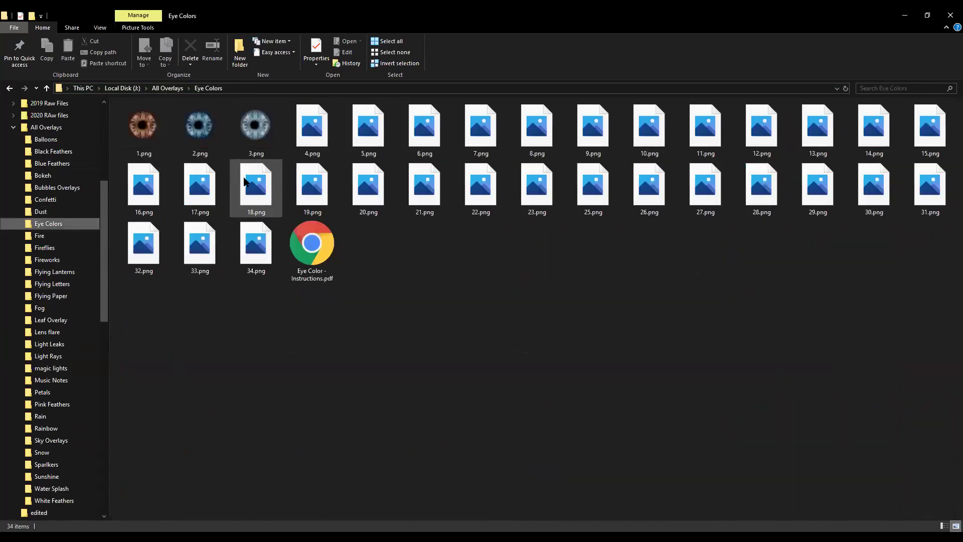
{"action": "left_click", "coordinate": [70, 238]}
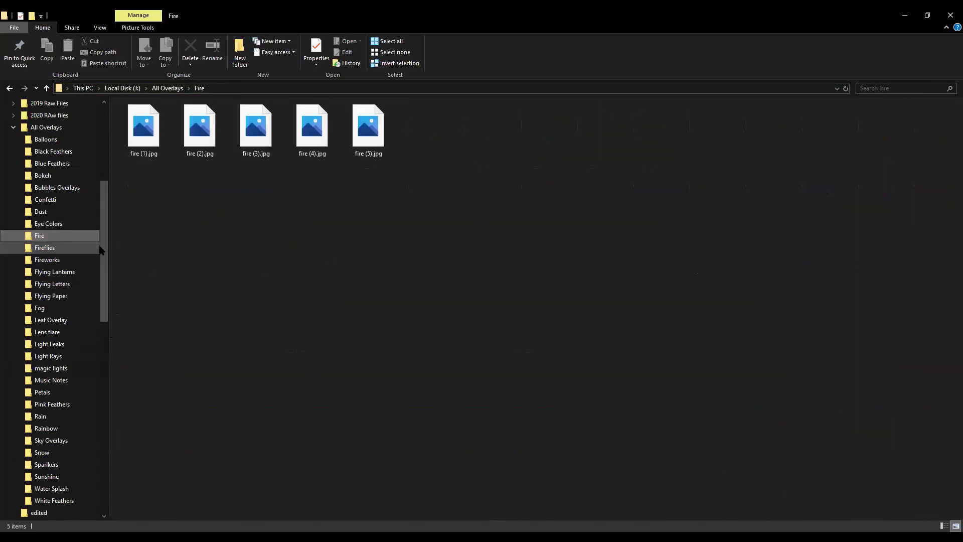
Examine the overlay images in the Fireflies, Fireworks, Flying Lanterns, Flying Letters and Flying Paper folders
{"action": "left_click_drag", "start_coordinate": [103, 221], "coordinate": [105, 249]}
{"action": "left_click", "coordinate": [78, 174]}
{"action": "left_click", "coordinate": [73, 163]}
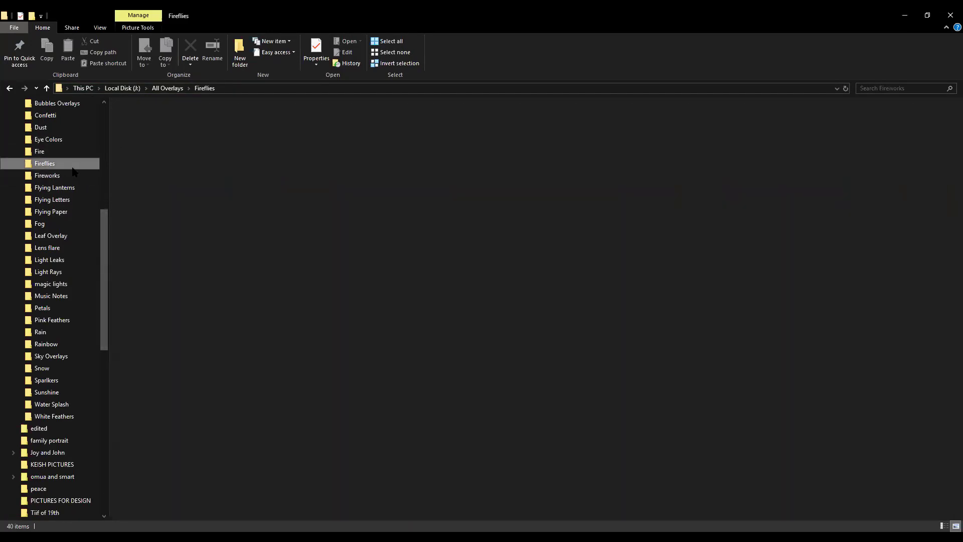
{"action": "left_click", "coordinate": [68, 187]}
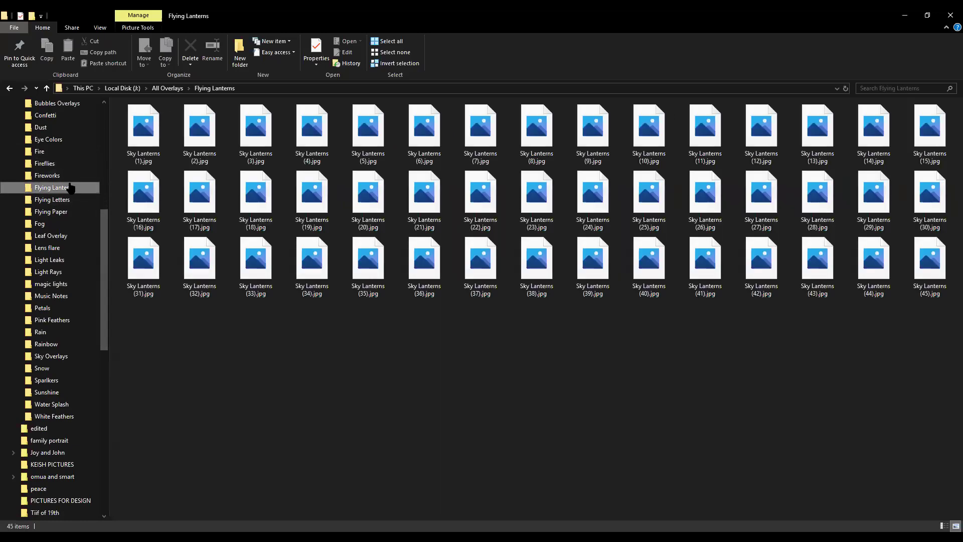
{"action": "left_click", "coordinate": [70, 176]}
{"action": "left_click", "coordinate": [72, 187]}
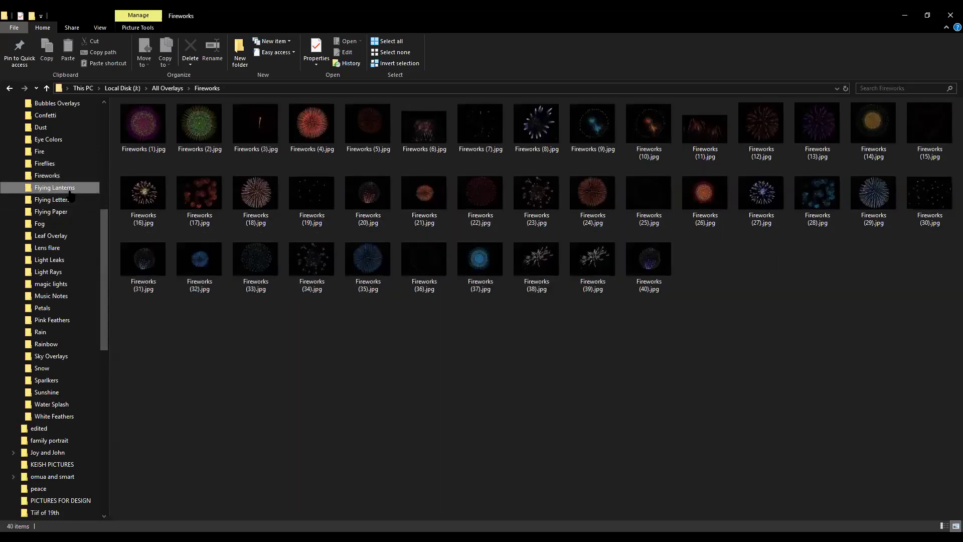
{"action": "left_click", "coordinate": [75, 199]}
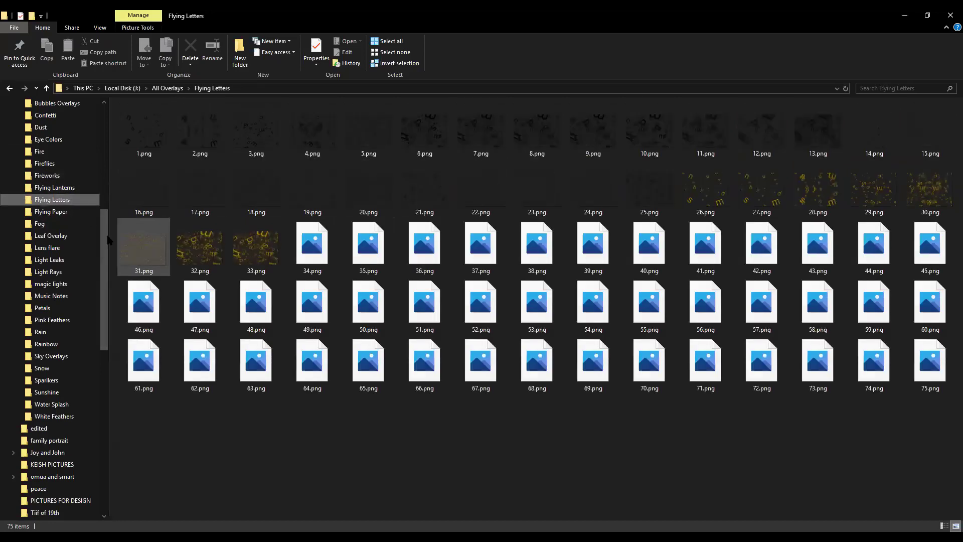
{"action": "left_click_drag", "start_coordinate": [106, 231], "coordinate": [106, 242]}
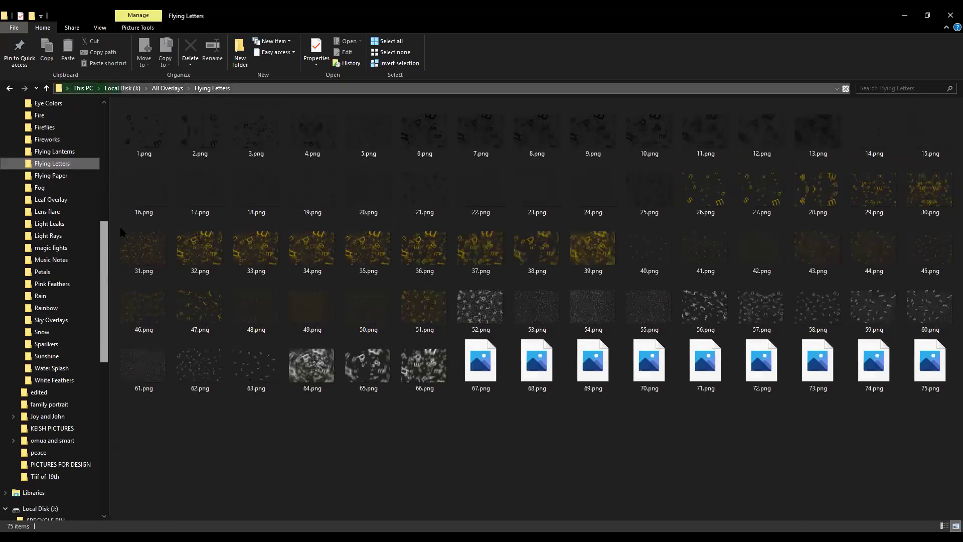
{"action": "left_click", "coordinate": [71, 176]}
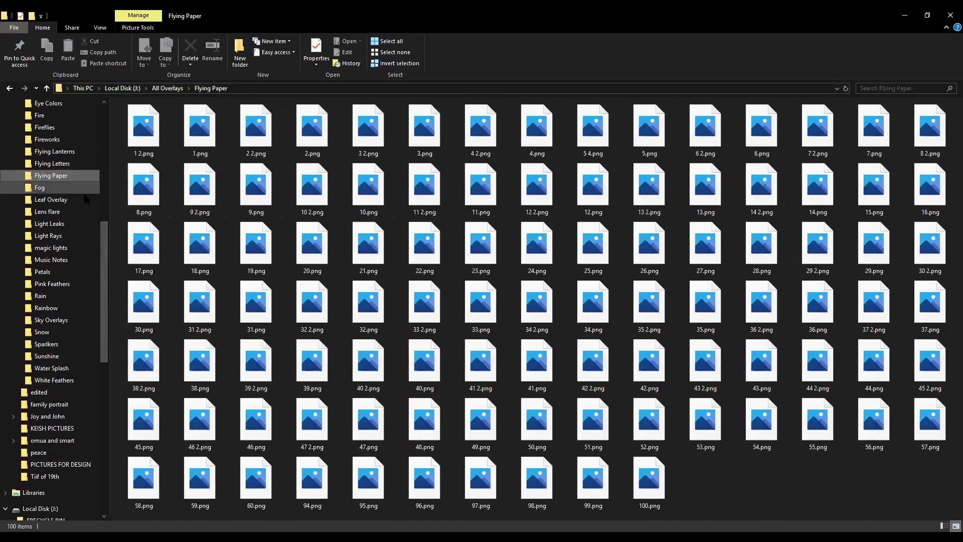
{"action": "left_click_drag", "start_coordinate": [107, 252], "coordinate": [106, 274]}
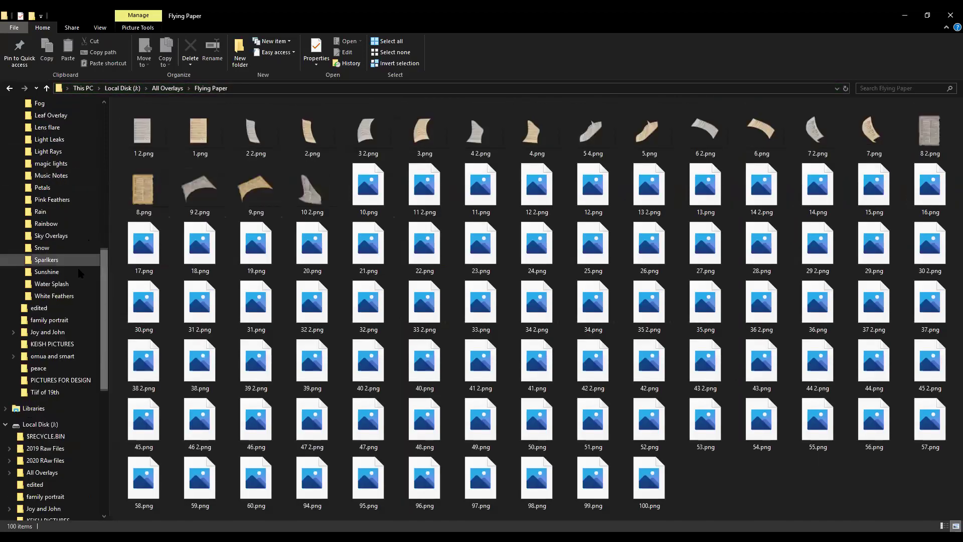
Place butterfly.jpg from the Sparlkers folder into the portrait document in Photoshop and set its blend mode to Screen
{"action": "left_click", "coordinate": [63, 260]}
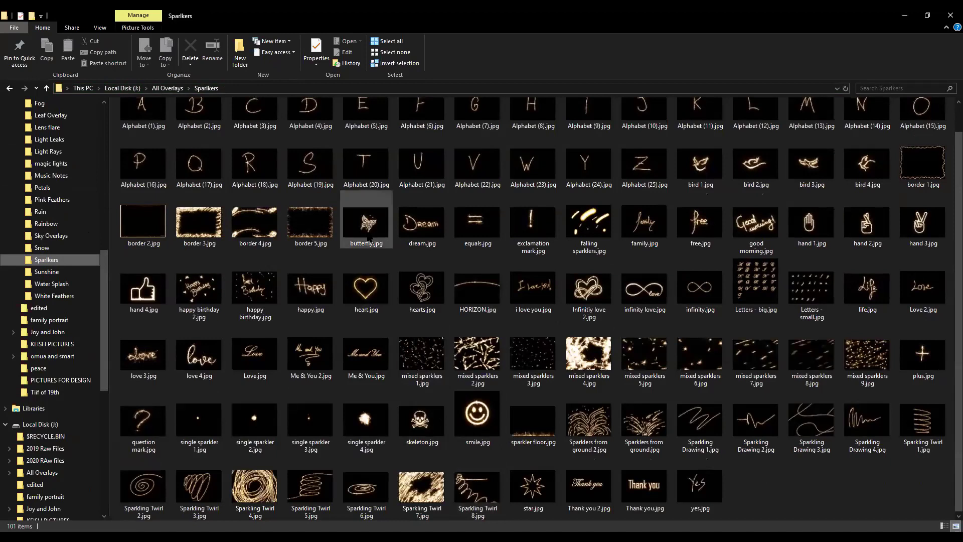
{"action": "left_click", "coordinate": [369, 240]}
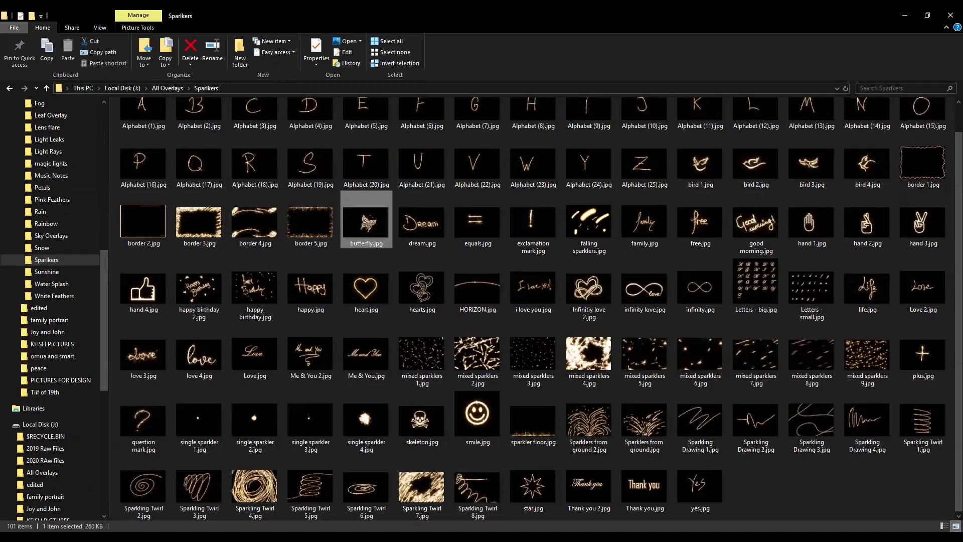
{"action": "key", "text": "alt+Tab"}
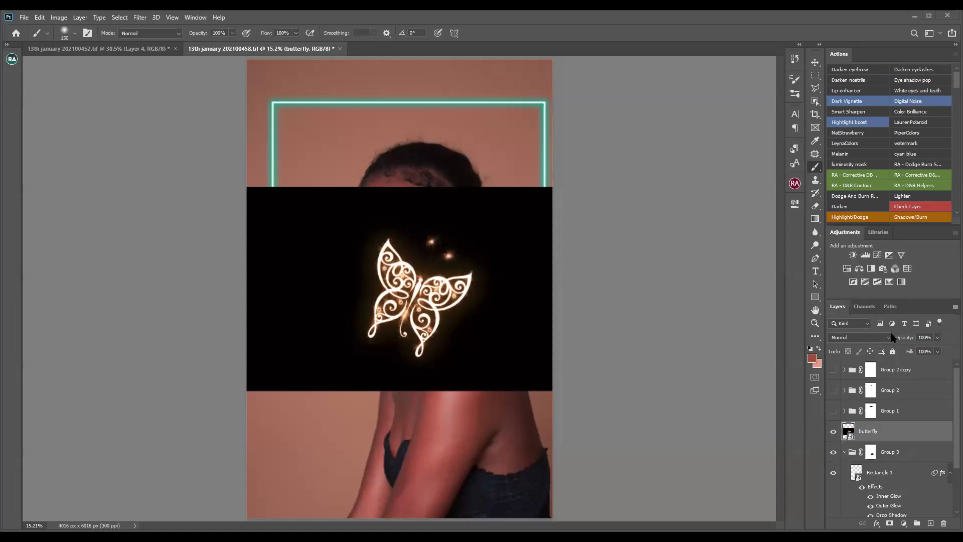
{"action": "left_click", "coordinate": [875, 338]}
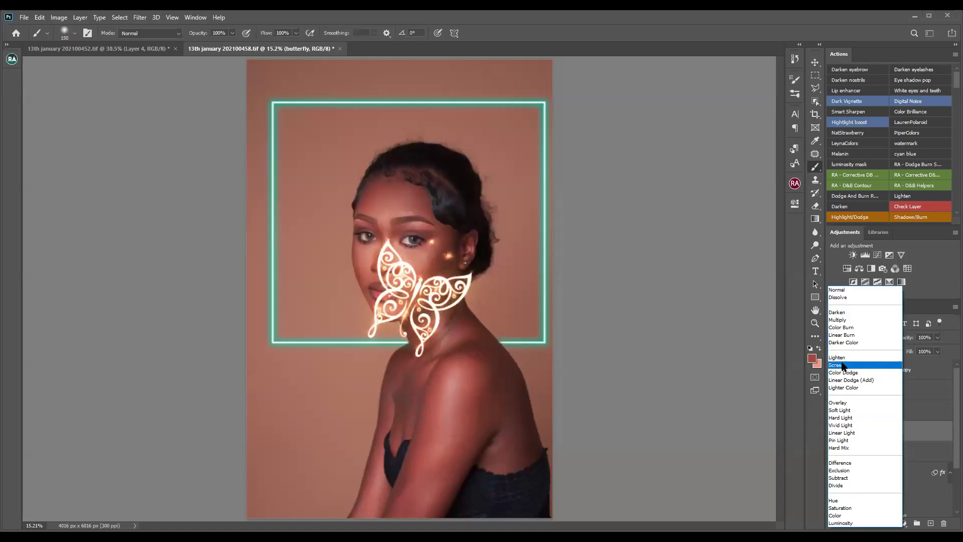
{"action": "left_click", "coordinate": [846, 372]}
Scale the butterfly layer to about 75% and move it beside the woman's chin
{"action": "left_click", "coordinate": [814, 63]}
{"action": "left_click_drag", "start_coordinate": [491, 308], "coordinate": [435, 326]}
{"action": "left_click_drag", "start_coordinate": [502, 219], "coordinate": [483, 232]}
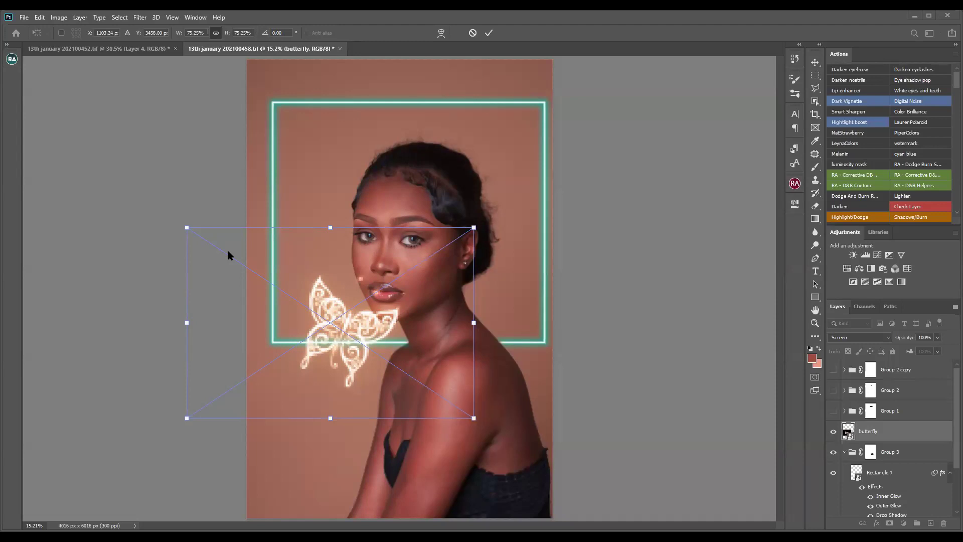
{"action": "left_click", "coordinate": [488, 32]}
{"action": "left_click_drag", "start_coordinate": [395, 344], "coordinate": [370, 296]}
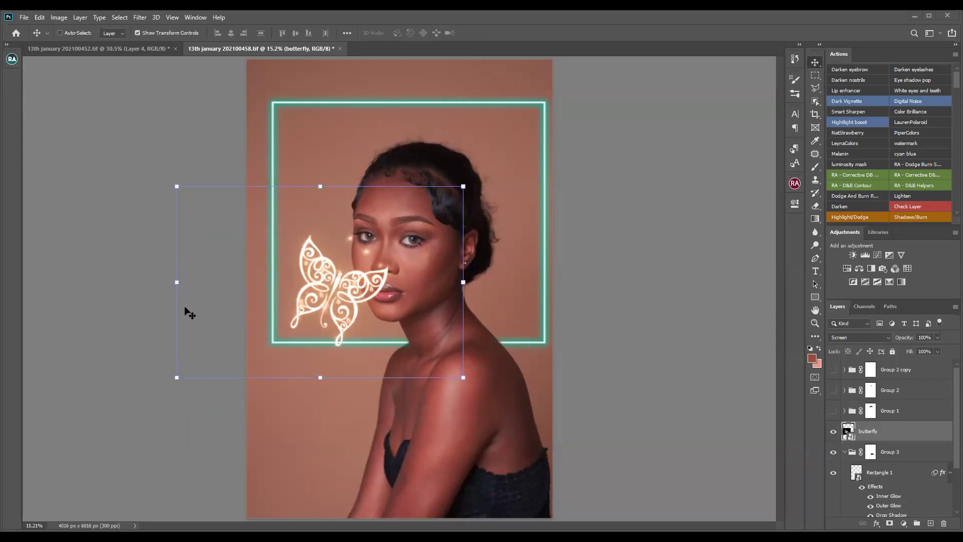
{"action": "left_click_drag", "start_coordinate": [354, 272], "coordinate": [205, 271]}
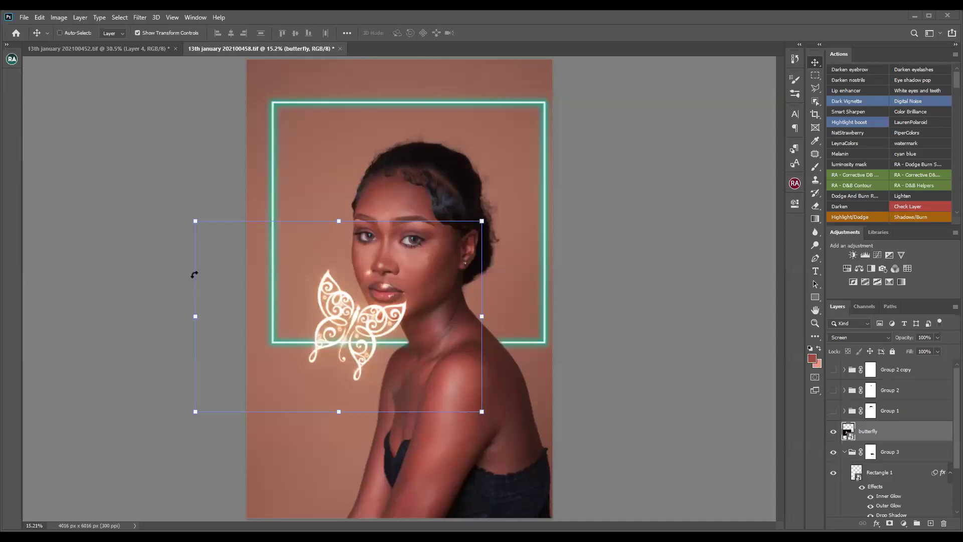
Enlarge the butterfly layer to about 190% and position it over the woman's head with its wings extending past both sides
{"action": "left_click_drag", "start_coordinate": [391, 333], "coordinate": [460, 295]}
{"action": "left_click_drag", "start_coordinate": [565, 178], "coordinate": [641, 88]}
{"action": "left_click_drag", "start_coordinate": [503, 309], "coordinate": [411, 316]}
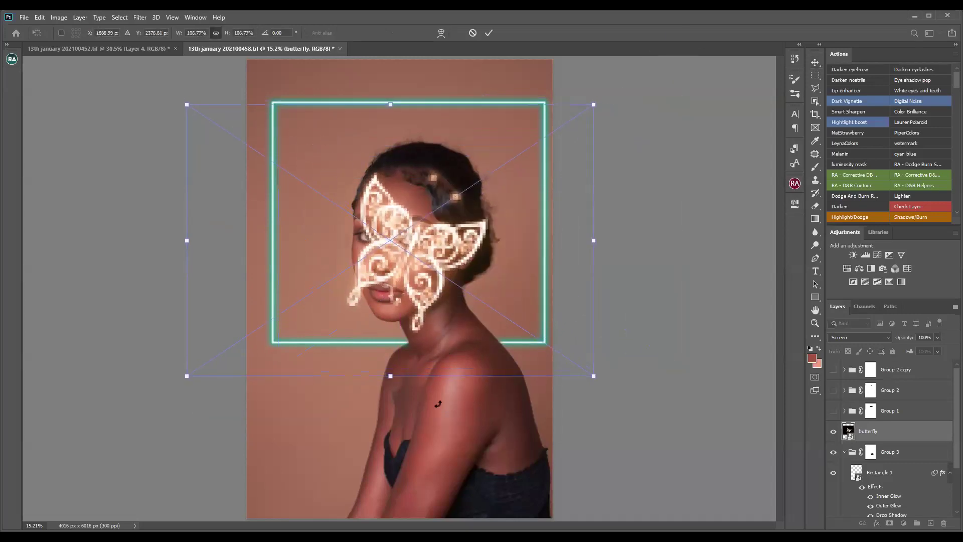
{"action": "left_click_drag", "start_coordinate": [390, 378], "coordinate": [400, 530]}
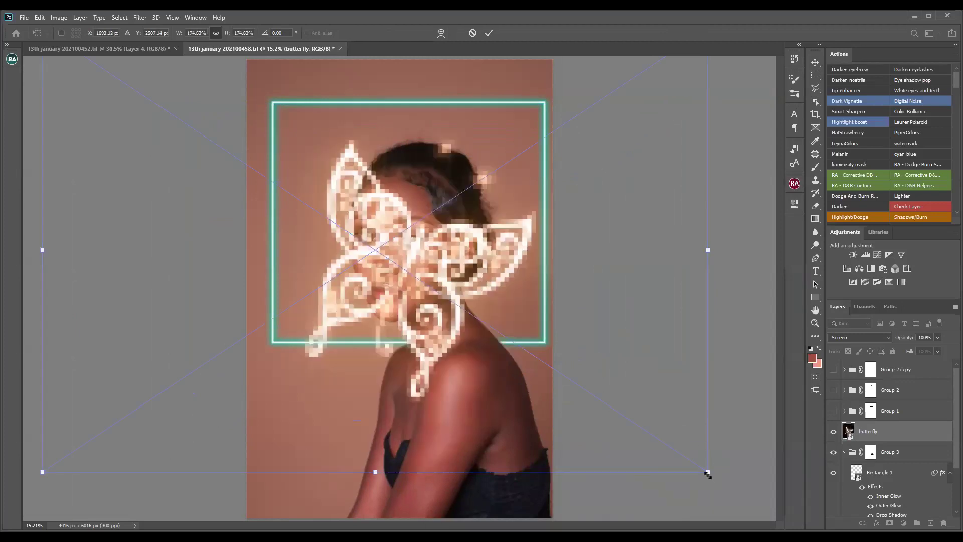
{"action": "left_click_drag", "start_coordinate": [708, 470], "coordinate": [768, 511]}
{"action": "left_click_drag", "start_coordinate": [525, 351], "coordinate": [485, 343]}
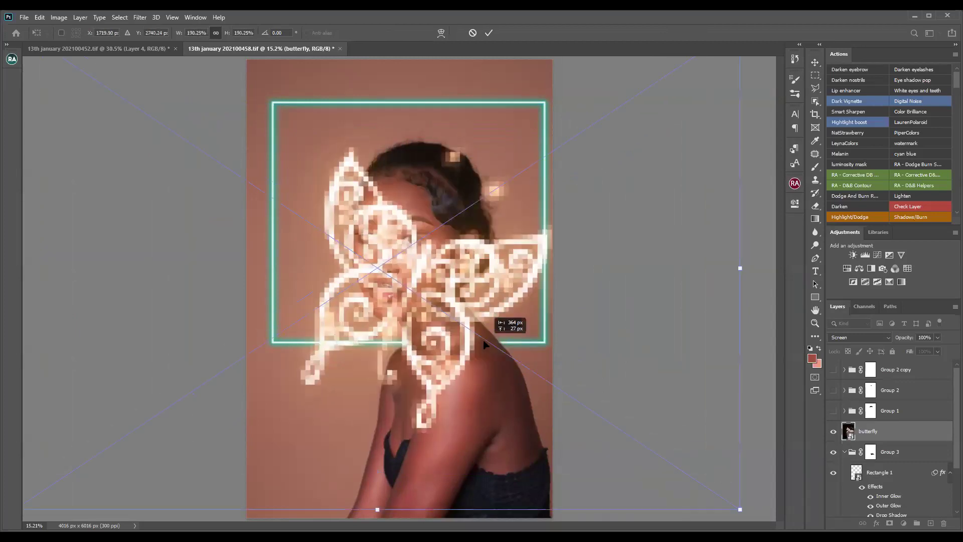
{"action": "key", "text": "Return"}
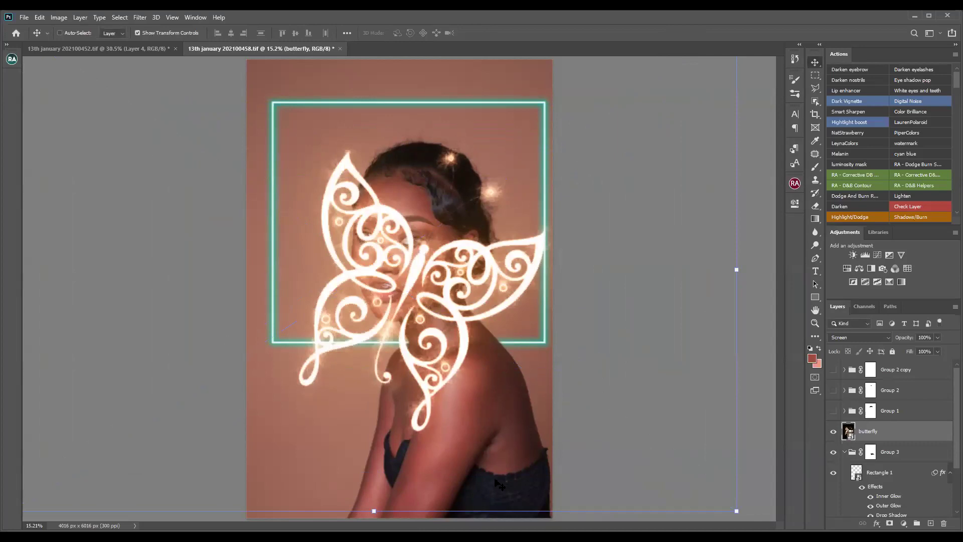
{"action": "left_click_drag", "start_coordinate": [418, 282], "coordinate": [419, 394]}
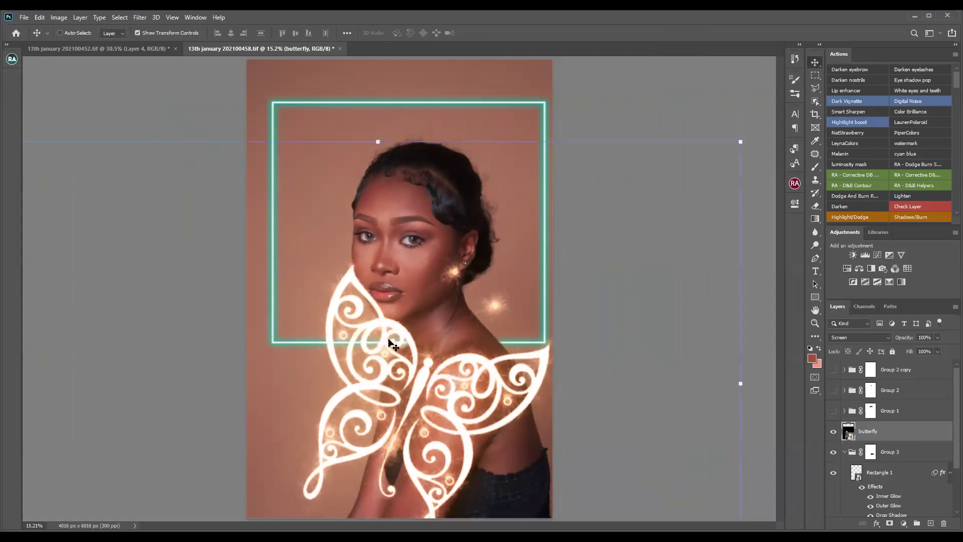
{"action": "left_click_drag", "start_coordinate": [439, 401], "coordinate": [432, 206]}
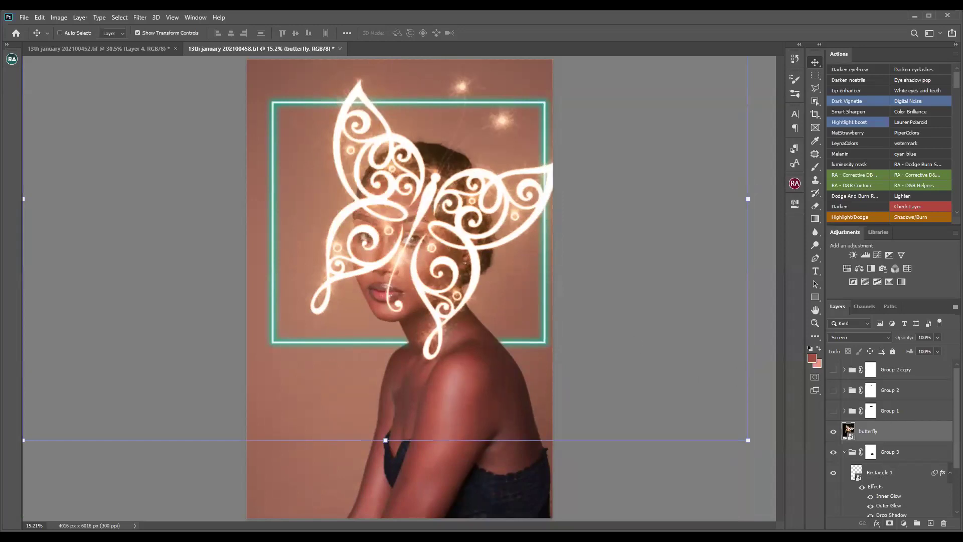
Add an all-black layer mask to the butterfly layer and ready the Brush tool with white as foreground color
{"action": "left_click", "coordinate": [889, 523], "text": "alt"}
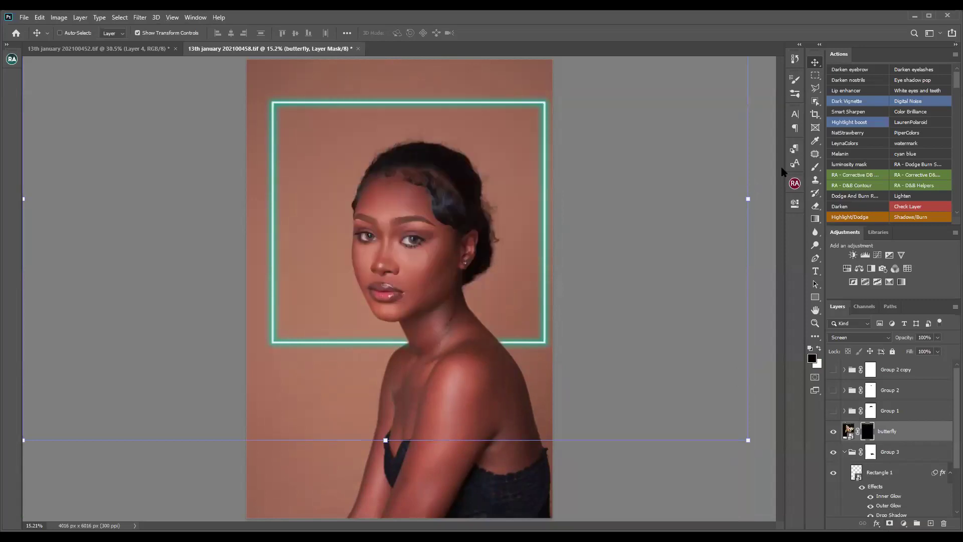
{"action": "left_click", "coordinate": [815, 167]}
{"action": "left_click", "coordinate": [819, 348]}
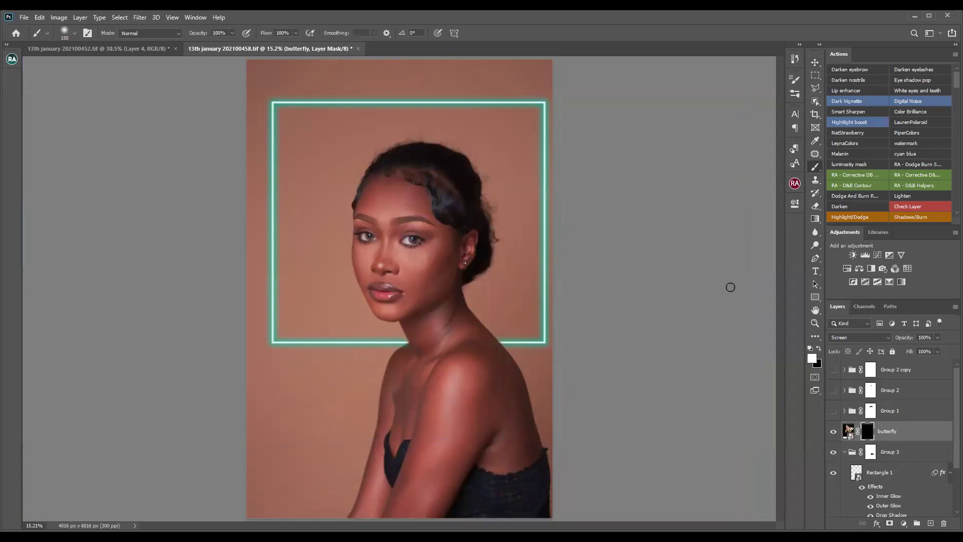
Paint white on the butterfly's mask on both sides of the head, resizing the brush, to reveal the wings behind her
{"action": "key", "text": "bracketright"}
{"action": "mouse_move", "coordinate": [498, 203]}
{"action": "left_mouse_down"}
{"action": "mouse_move", "coordinate": [492, 171]}
{"action": "mouse_move", "coordinate": [498, 211]}
{"action": "mouse_move", "coordinate": [484, 179]}
{"action": "mouse_move", "coordinate": [504, 175]}
{"action": "mouse_move", "coordinate": [489, 131]}
{"action": "mouse_move", "coordinate": [482, 148]}
{"action": "mouse_move", "coordinate": [498, 156]}
{"action": "mouse_move", "coordinate": [484, 151]}
{"action": "mouse_move", "coordinate": [499, 126]}
{"action": "mouse_move", "coordinate": [535, 179]}
{"action": "mouse_move", "coordinate": [551, 161]}
{"action": "mouse_move", "coordinate": [549, 177]}
{"action": "mouse_move", "coordinate": [528, 194]}
{"action": "mouse_move", "coordinate": [518, 185]}
{"action": "mouse_move", "coordinate": [540, 186]}
{"action": "mouse_move", "coordinate": [533, 212]}
{"action": "mouse_move", "coordinate": [499, 217]}
{"action": "mouse_move", "coordinate": [503, 251]}
{"action": "mouse_move", "coordinate": [504, 186]}
{"action": "left_mouse_up"}
{"action": "key", "text": "]"}
{"action": "key", "text": "]"}
{"action": "key", "text": "]"}
{"action": "key", "text": "]"}
{"action": "key", "text": "]"}
{"action": "key", "text": "]"}
{"action": "key", "text": "]"}
{"action": "key", "text": "]"}
{"action": "key", "text": "]"}
{"action": "key", "text": "]"}
{"action": "key", "text": "["}
{"action": "key", "text": "["}
{"action": "key", "text": "["}
{"action": "key", "text": "["}
{"action": "key", "text": "["}
{"action": "key", "text": "["}
{"action": "key", "text": "["}
{"action": "key", "text": "["}
{"action": "key", "text": "["}
{"action": "key", "text": "["}
{"action": "mouse_move", "coordinate": [338, 136]}
{"action": "left_mouse_down"}
{"action": "mouse_move", "coordinate": [339, 189]}
{"action": "mouse_move", "coordinate": [357, 154]}
{"action": "mouse_move", "coordinate": [355, 178]}
{"action": "mouse_move", "coordinate": [391, 127]}
{"action": "mouse_move", "coordinate": [355, 115]}
{"action": "mouse_move", "coordinate": [322, 156]}
{"action": "left_mouse_up"}
{"action": "key", "text": "]"}
{"action": "mouse_move", "coordinate": [340, 109]}
{"action": "left_mouse_down"}
{"action": "mouse_move", "coordinate": [357, 91]}
{"action": "mouse_move", "coordinate": [343, 89]}
{"action": "mouse_move", "coordinate": [342, 98]}
{"action": "mouse_move", "coordinate": [348, 90]}
{"action": "mouse_move", "coordinate": [339, 93]}
{"action": "mouse_move", "coordinate": [333, 82]}
{"action": "mouse_move", "coordinate": [322, 88]}
{"action": "mouse_move", "coordinate": [358, 90]}
{"action": "mouse_move", "coordinate": [352, 78]}
{"action": "mouse_move", "coordinate": [394, 140]}
{"action": "mouse_move", "coordinate": [352, 76]}
{"action": "mouse_move", "coordinate": [352, 126]}
{"action": "mouse_move", "coordinate": [370, 139]}
{"action": "mouse_move", "coordinate": [373, 126]}
{"action": "mouse_move", "coordinate": [333, 208]}
{"action": "mouse_move", "coordinate": [336, 226]}
{"action": "mouse_move", "coordinate": [343, 219]}
{"action": "mouse_move", "coordinate": [334, 285]}
{"action": "mouse_move", "coordinate": [327, 262]}
{"action": "mouse_move", "coordinate": [316, 270]}
{"action": "mouse_move", "coordinate": [316, 252]}
{"action": "mouse_move", "coordinate": [318, 222]}
{"action": "mouse_move", "coordinate": [351, 331]}
{"action": "left_mouse_up"}
{"action": "key", "text": "bracketleft"}
{"action": "key", "text": "bracketleft"}
{"action": "key", "text": "bracketleft"}
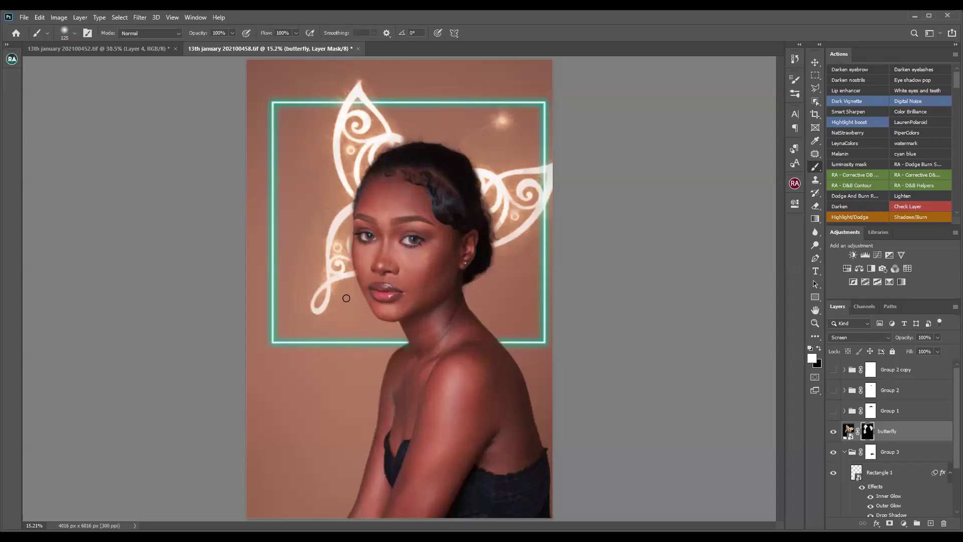
{"action": "key", "text": "x"}
Hide the butterfly layer, and collapse and hide Group 3 with the neon frame
{"action": "left_click", "coordinate": [833, 431]}
{"action": "left_click", "coordinate": [847, 457]}
{"action": "left_click", "coordinate": [845, 452]}
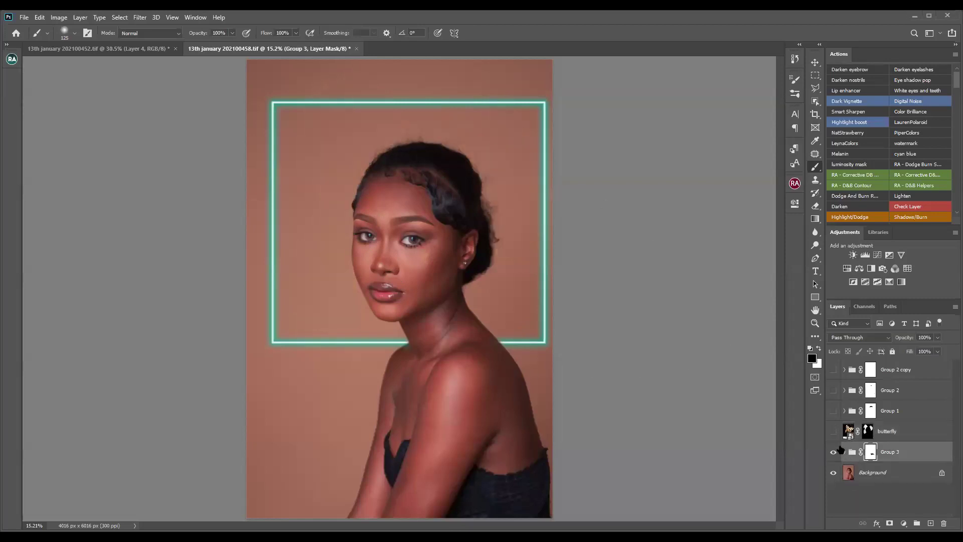
{"action": "left_click", "coordinate": [834, 452]}
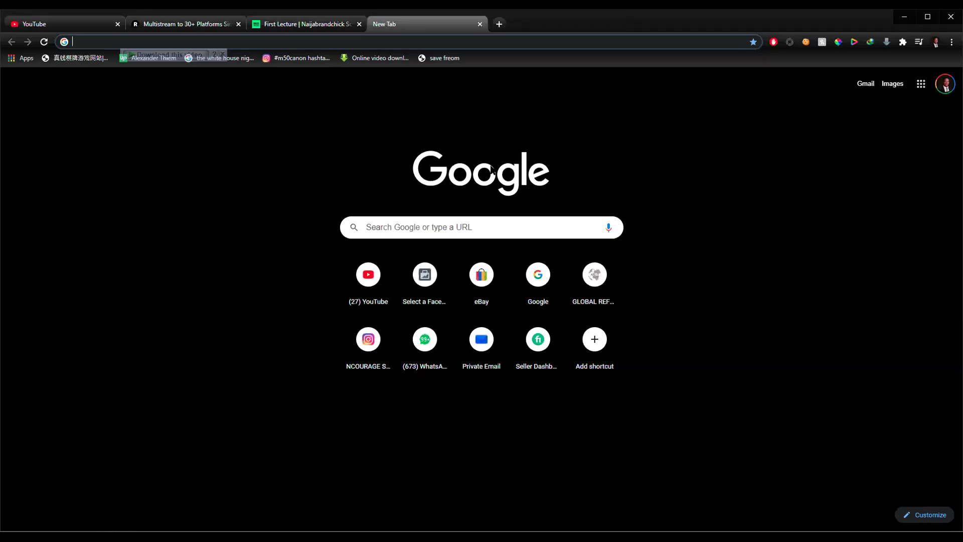
Open the HiClipart website at hiclipart.com in the new browser tab
{"action": "left_click", "coordinate": [432, 44]}
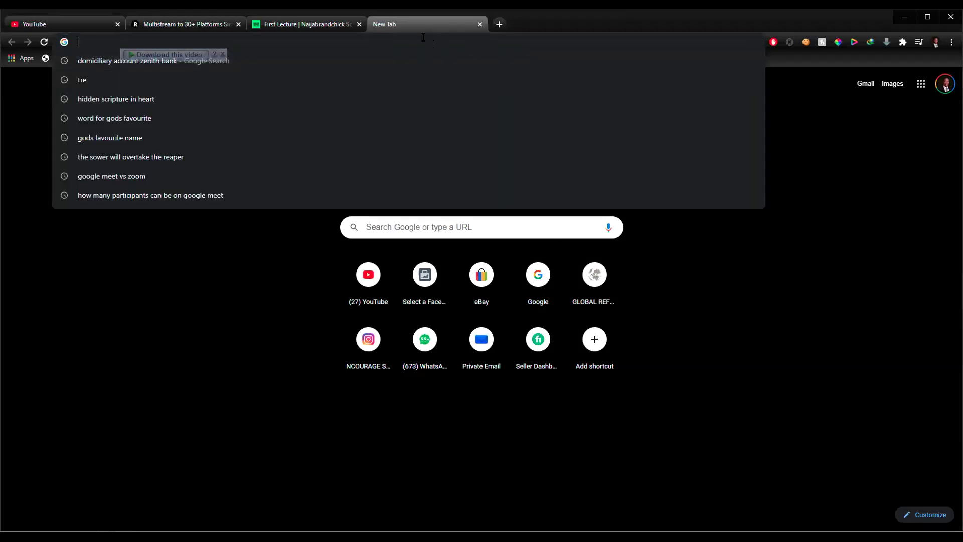
{"action": "type", "text": "hiclipart.com"}
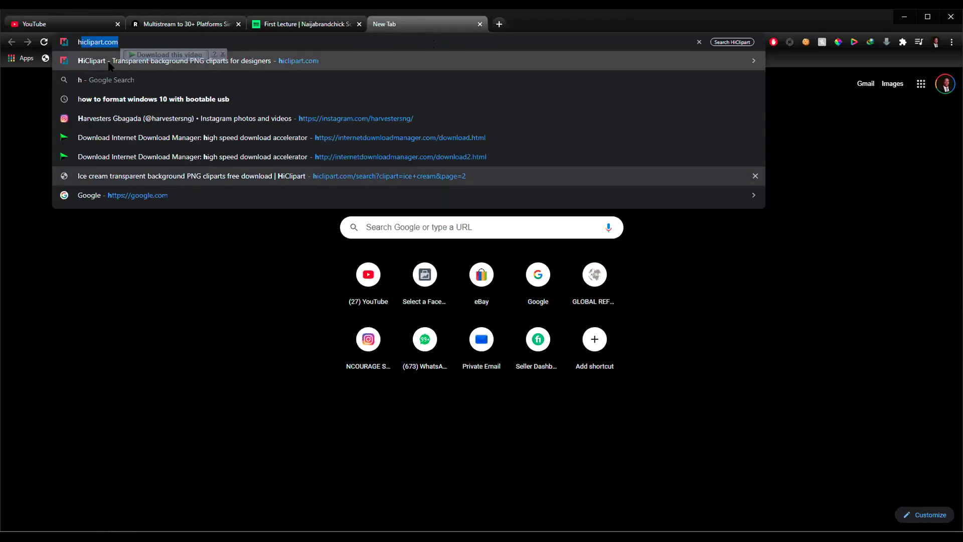
{"action": "key", "text": "Return"}
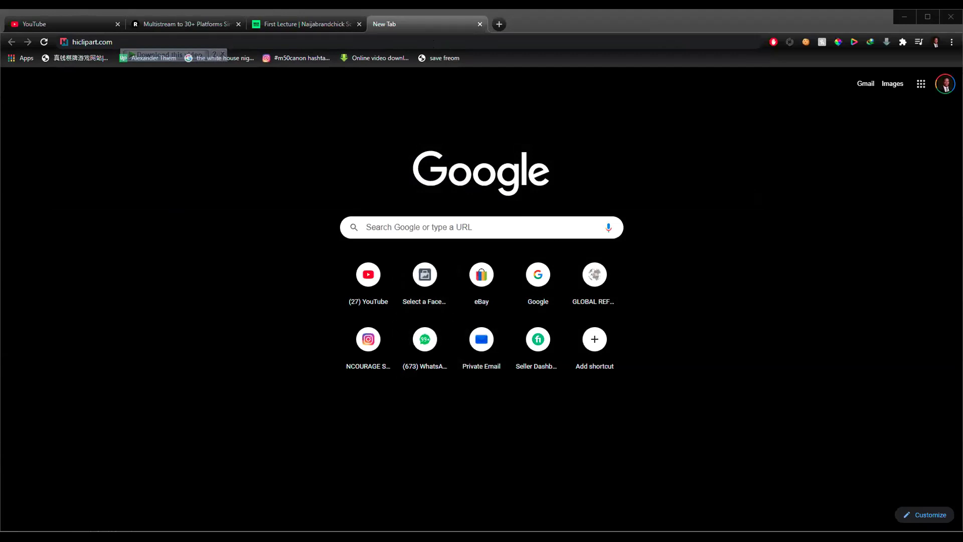
{"action": "key", "text": "Return"}
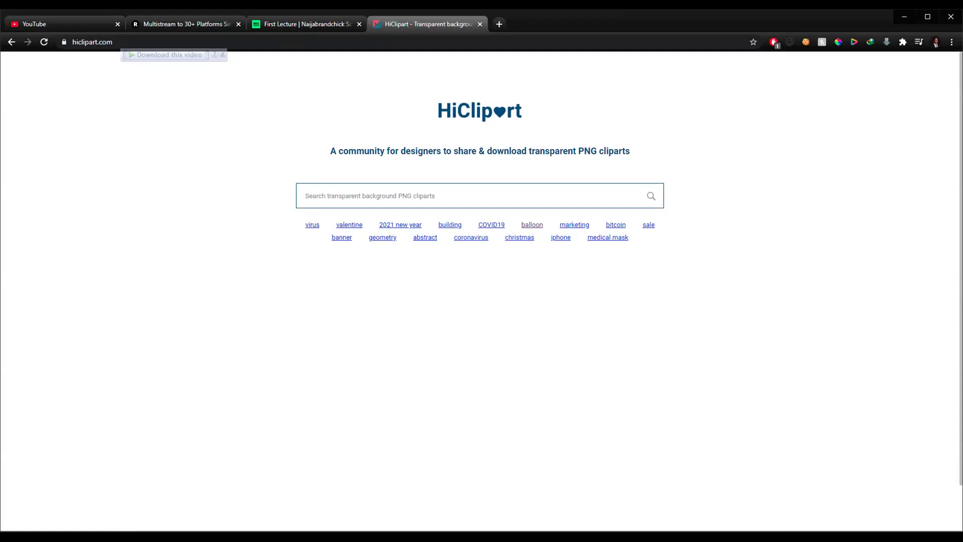
Search HiClipart for "flowers" and look through the transparent flower cliparts
{"action": "left_click", "coordinate": [346, 197]}
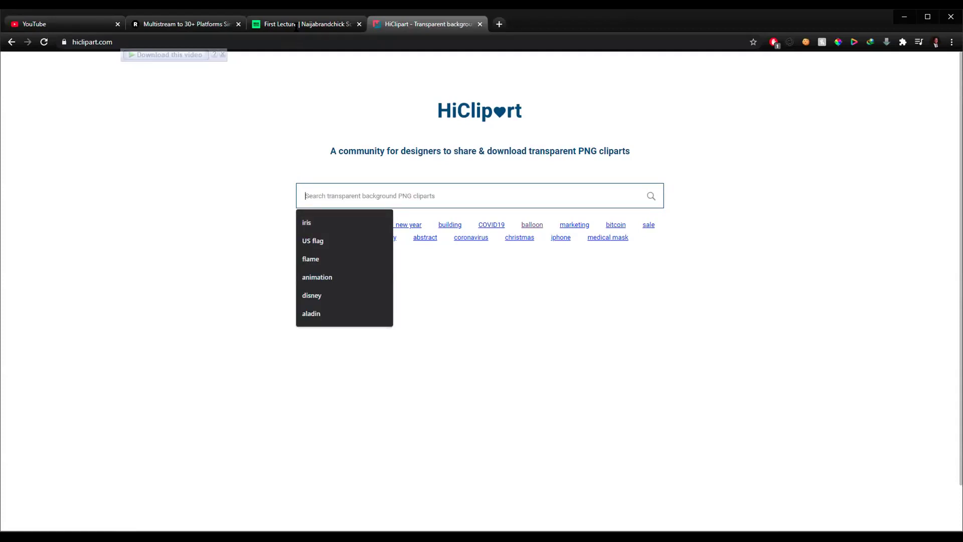
{"action": "type", "text": "flowers"}
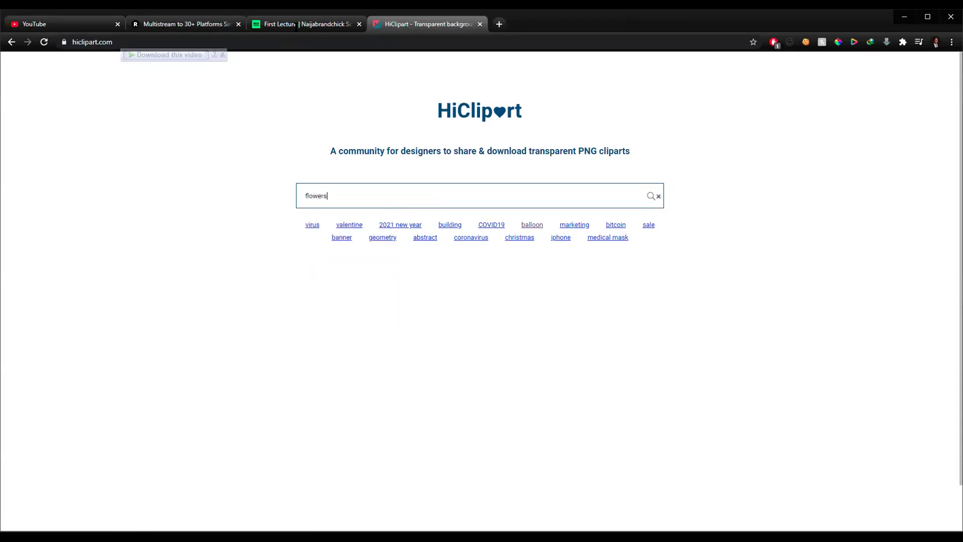
{"action": "key", "text": "Return"}
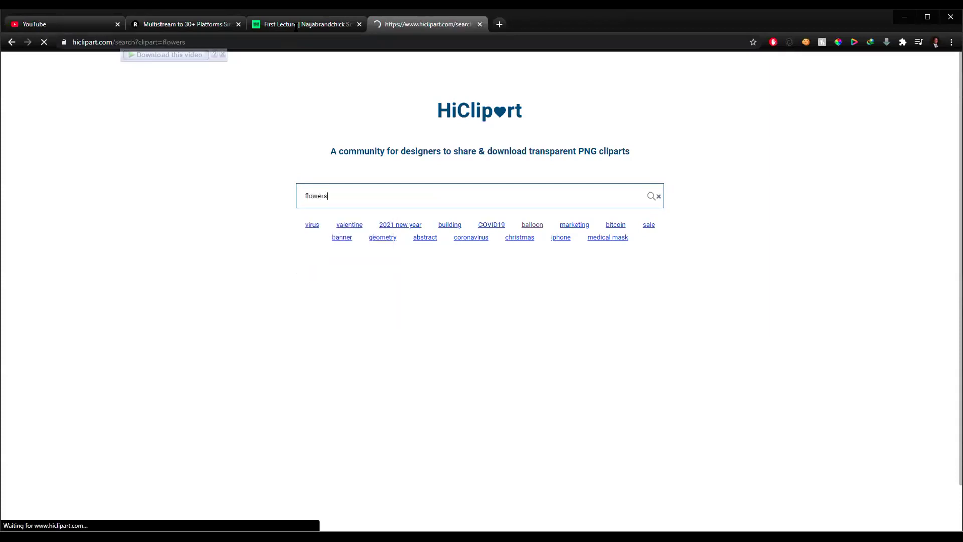
{"action": "scroll", "coordinate": [296, 31], "scroll_direction": "down", "scroll_amount": 2}
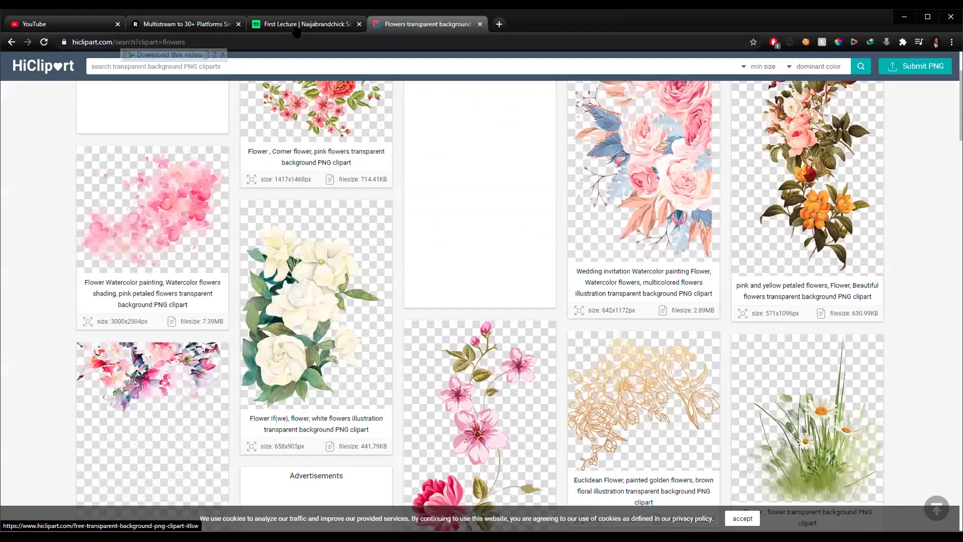
{"action": "scroll", "coordinate": [296, 31], "scroll_direction": "down", "scroll_amount": 3}
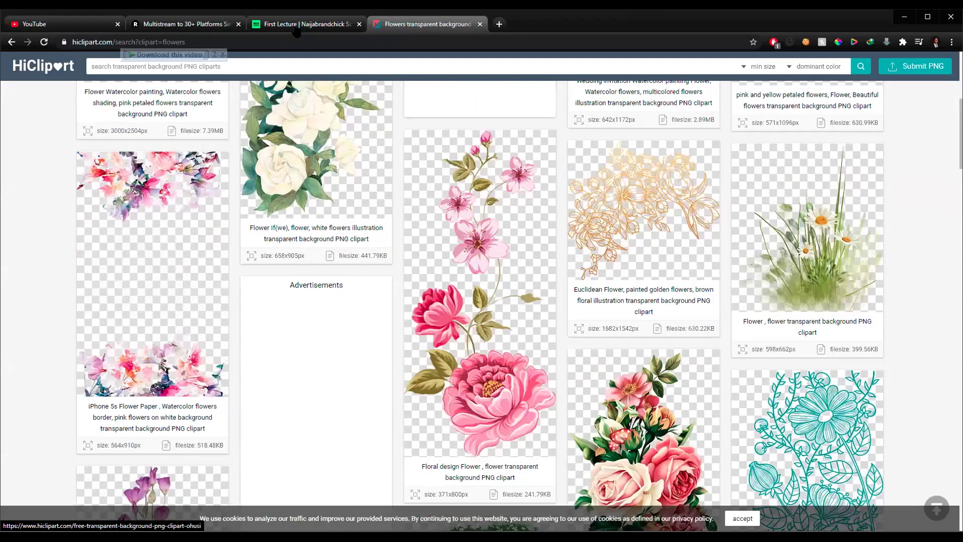
{"action": "scroll", "coordinate": [296, 32], "scroll_direction": "down", "scroll_amount": 3}
{"action": "scroll", "coordinate": [297, 31], "scroll_direction": "down", "scroll_amount": 2}
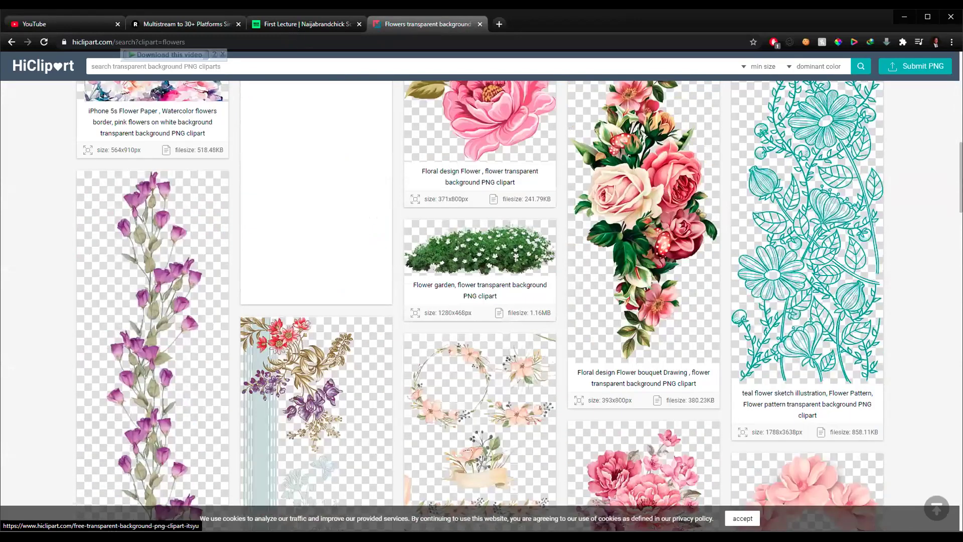
{"action": "scroll", "coordinate": [297, 32], "scroll_direction": "down", "scroll_amount": 5}
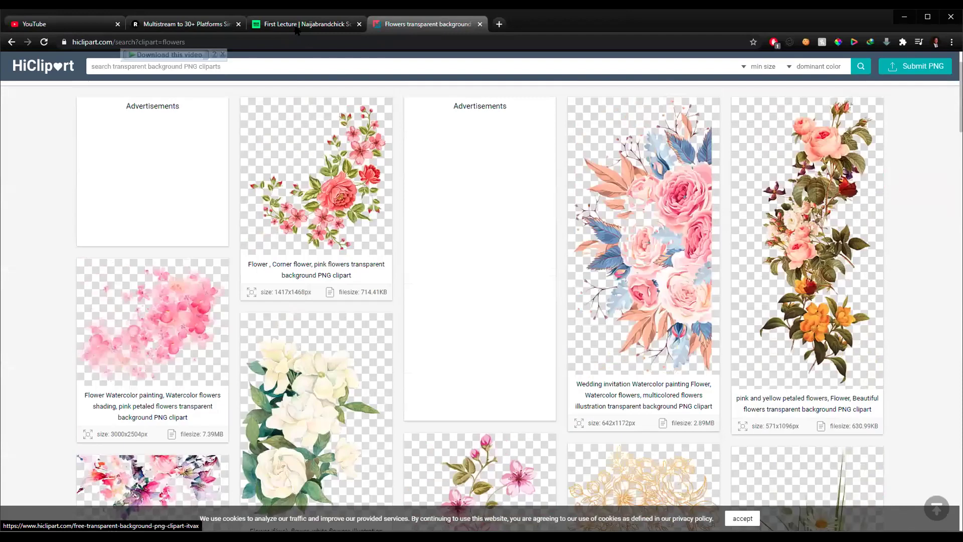
{"action": "type", "text": "s"}
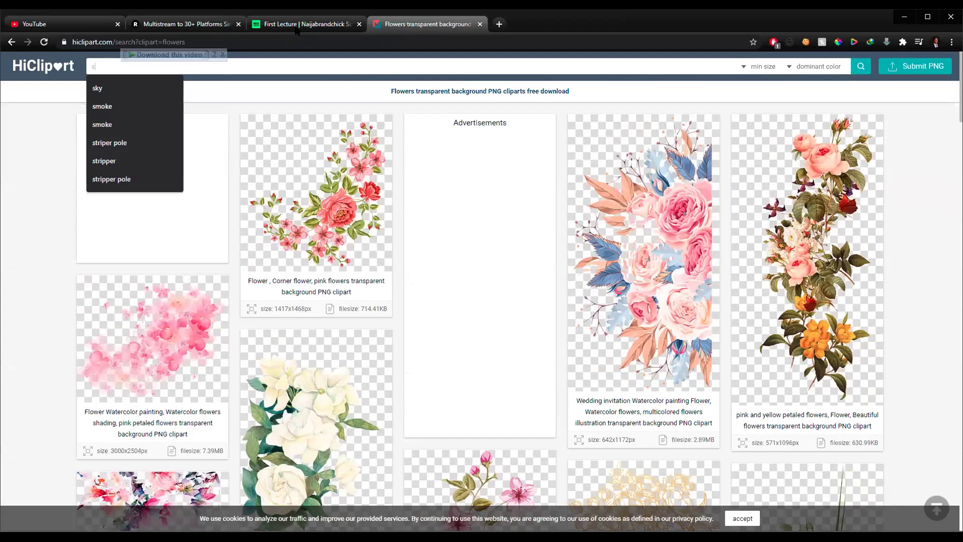
{"action": "type", "text": "l"}
{"action": "type", "text": "lo"}
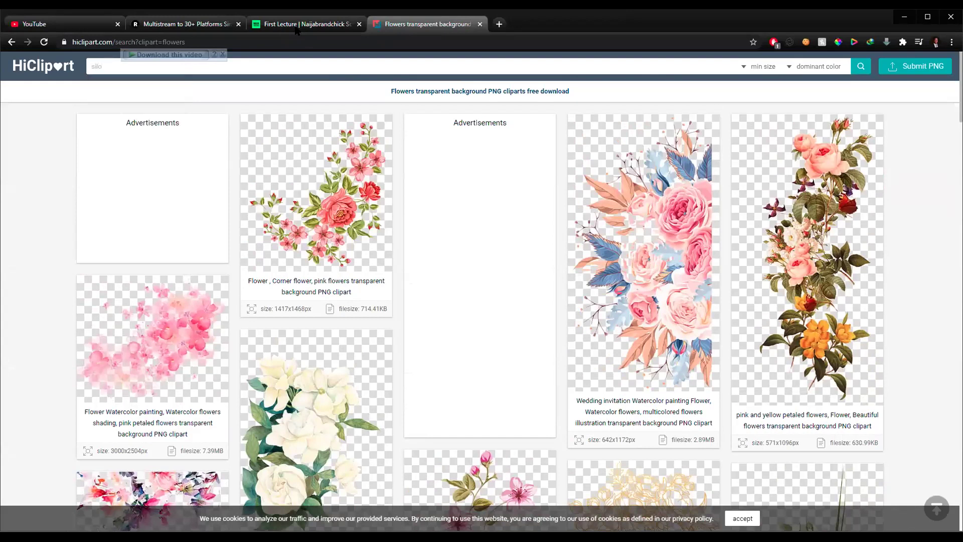
{"action": "key", "text": "BackSpace"}
{"action": "key", "text": "BackSpace"}
{"action": "key", "text": "BackSpace"}
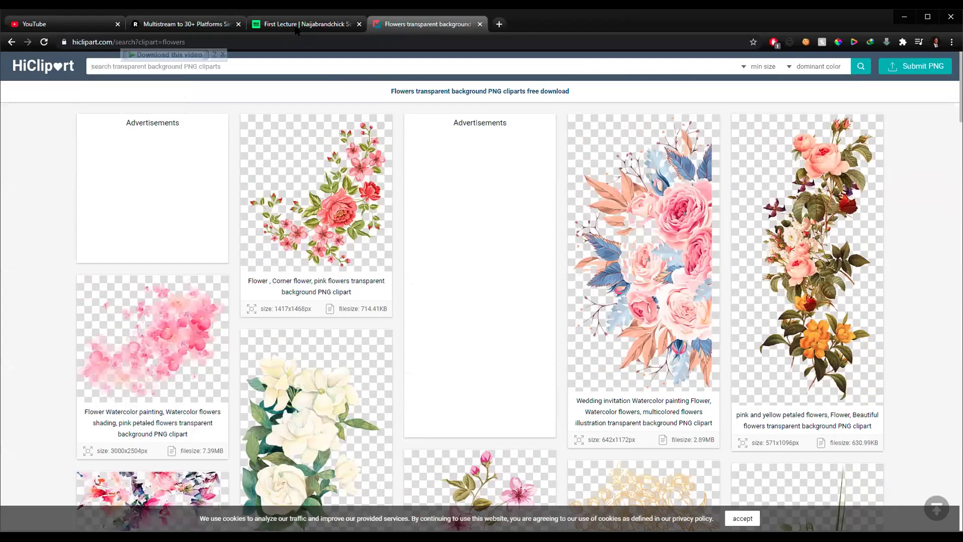
{"action": "type", "text": "c"}
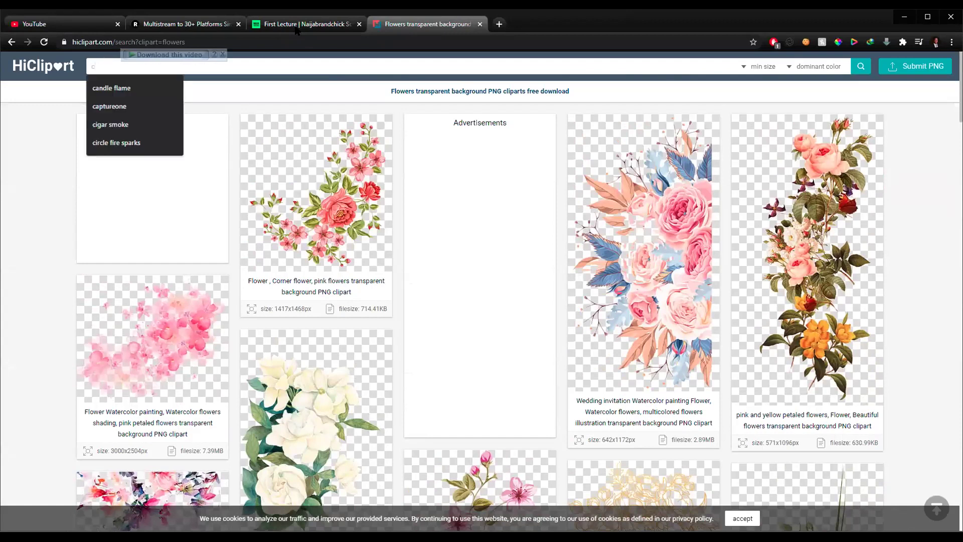
{"action": "type", "text": "anvas"}
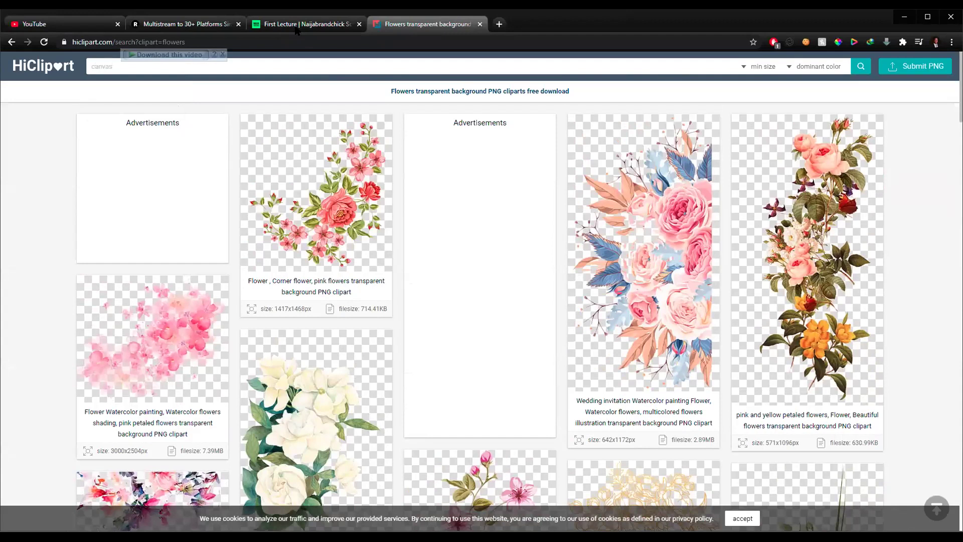
{"action": "key", "text": "BackSpace"}
{"action": "key", "text": "BackSpace"}
{"action": "key", "text": "BackSpace"}
{"action": "key", "text": "BackSpace"}
{"action": "key", "text": "BackSpace"}
{"action": "key", "text": "BackSpace"}
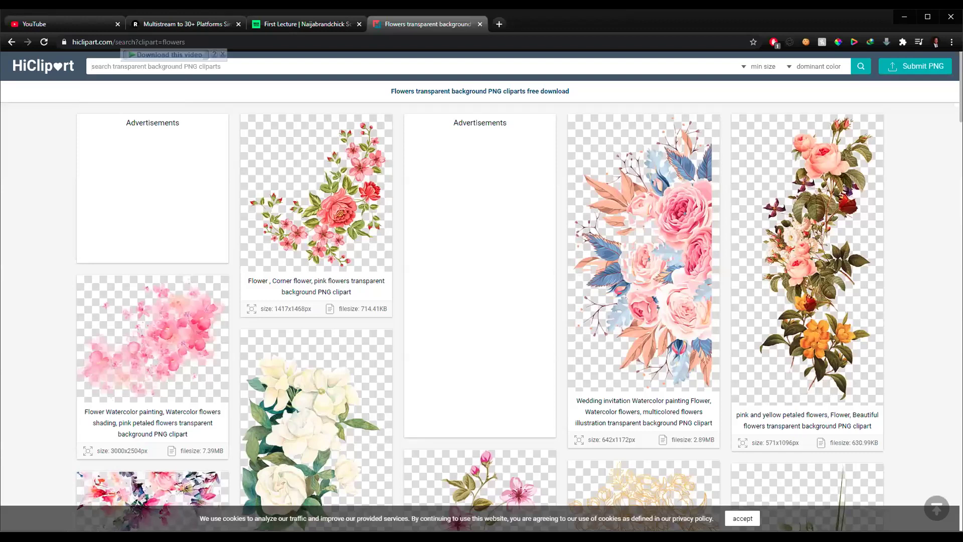
Browse more of the flower cliparts and search the clipart library for "whatsapp"
{"action": "scroll", "coordinate": [624, 437], "scroll_direction": "down", "scroll_amount": 10}
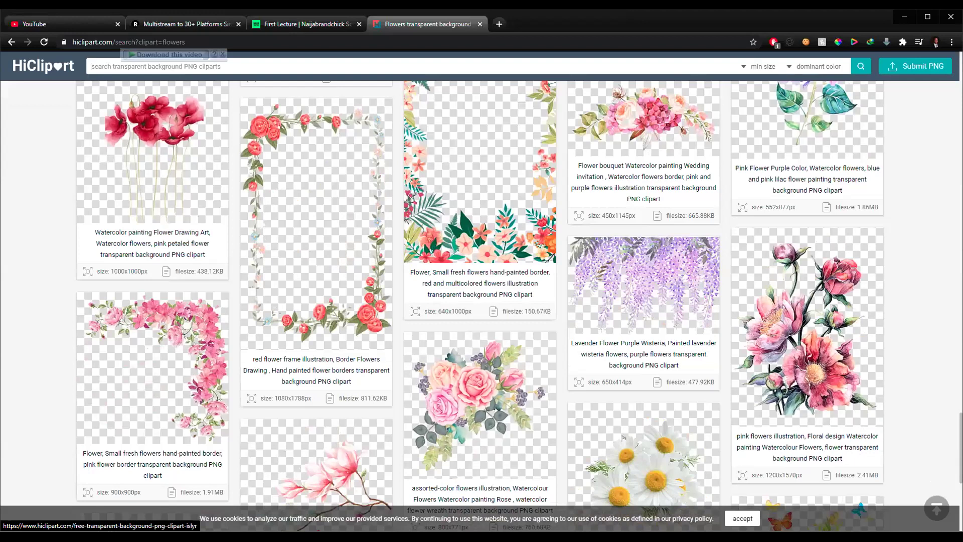
{"action": "scroll", "coordinate": [623, 437], "scroll_direction": "up", "scroll_amount": 3}
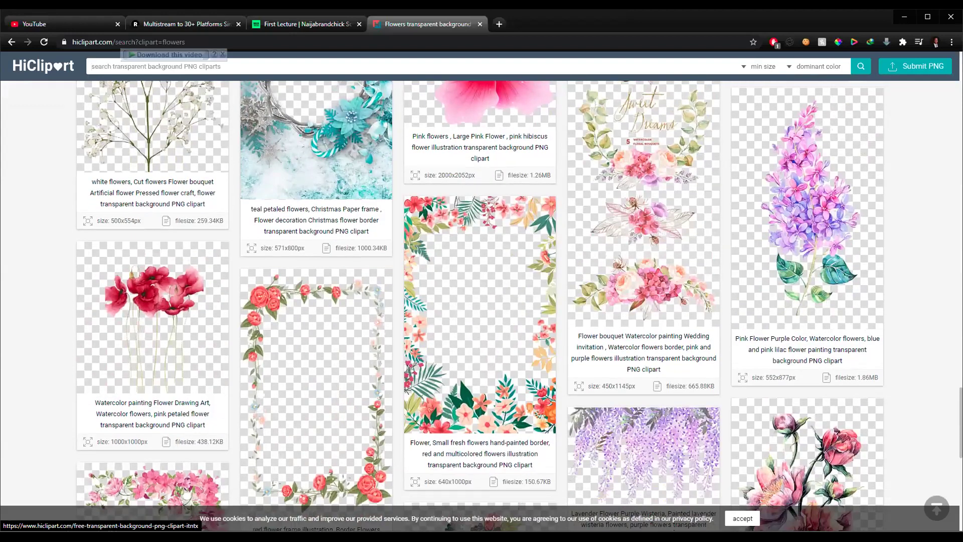
{"action": "scroll", "coordinate": [624, 437], "scroll_direction": "down", "scroll_amount": 4}
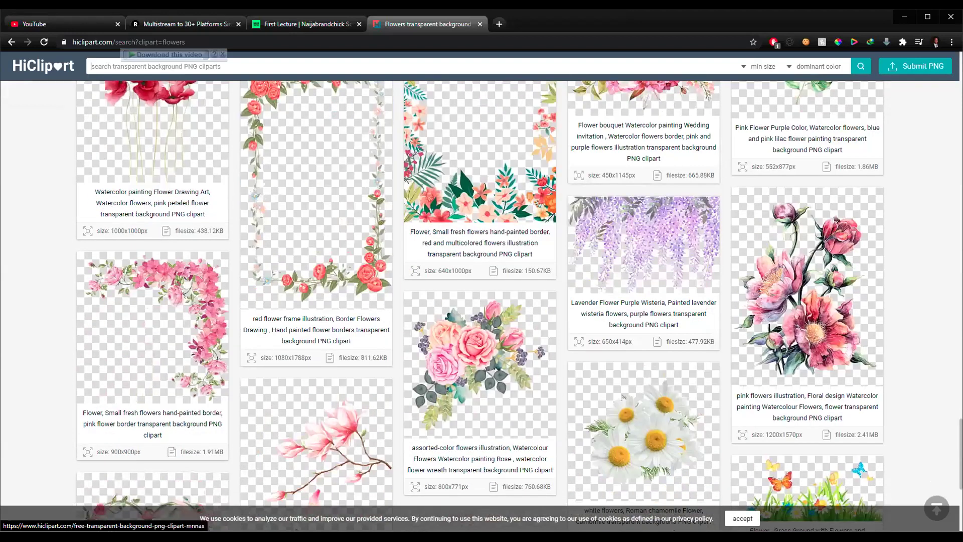
{"action": "type", "text": "what"}
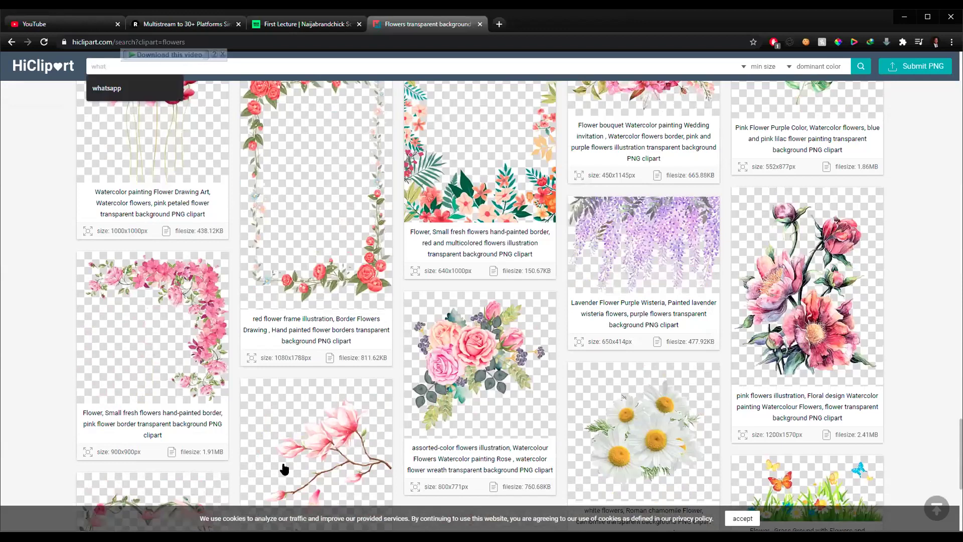
{"action": "type", "text": "sapp"}
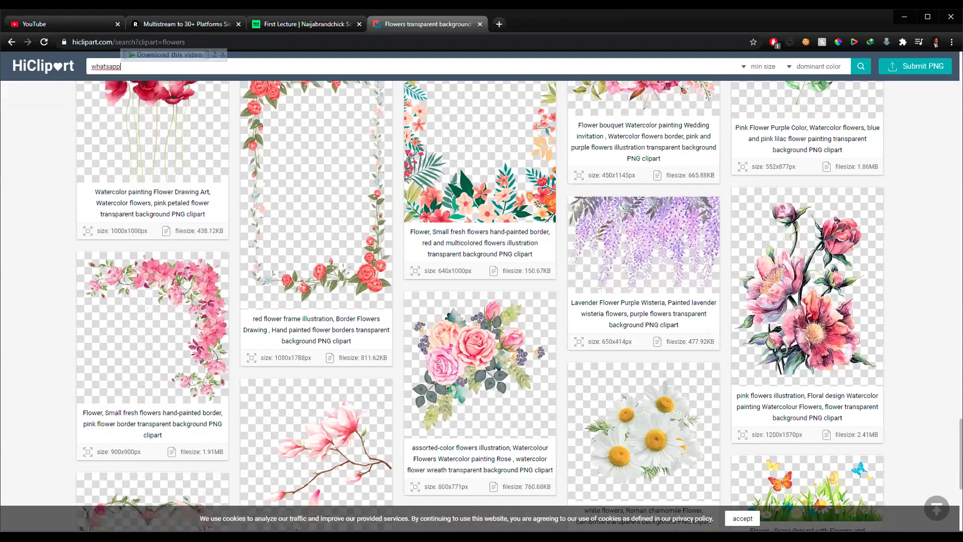
{"action": "key", "text": "Return"}
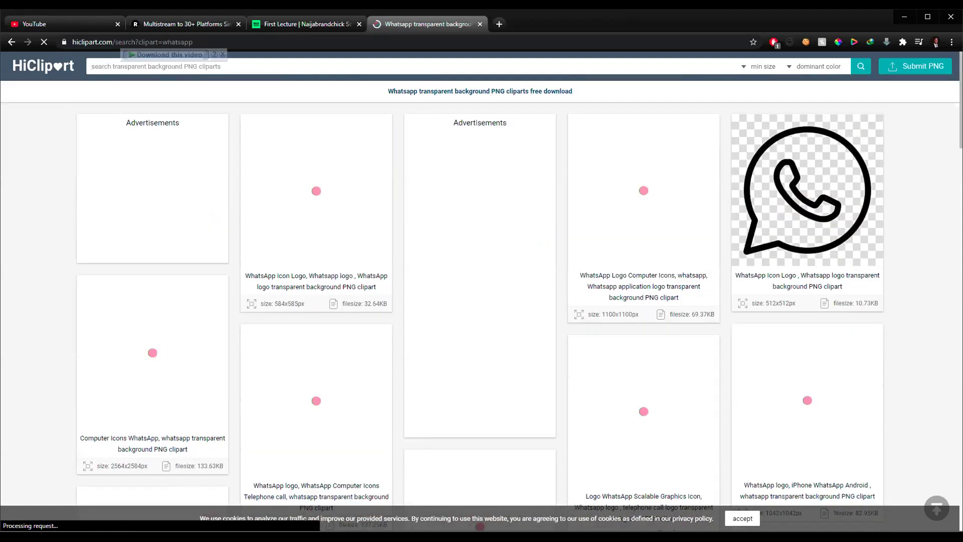
{"action": "scroll", "coordinate": [480, 301], "scroll_direction": "down", "scroll_amount": 3}
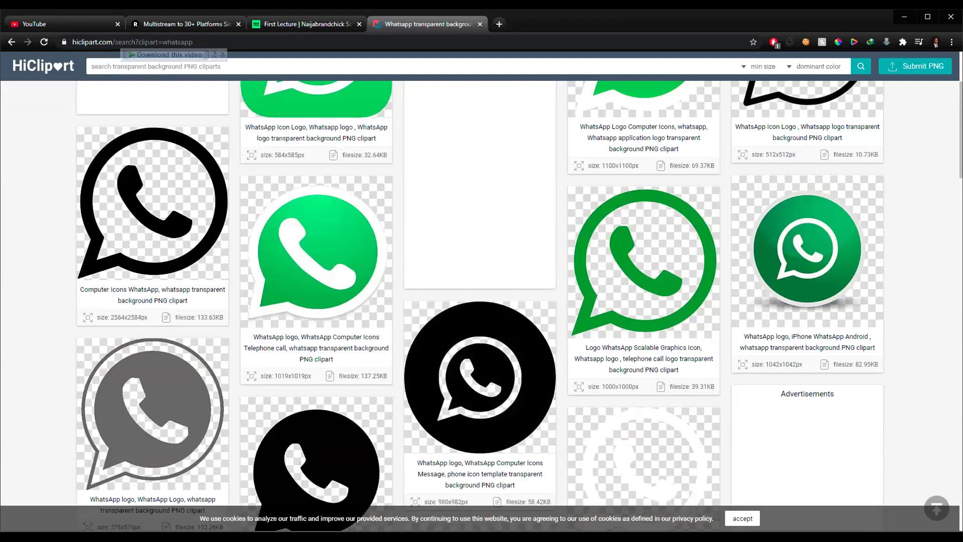
Search the clipart library for "sky" and browse the transparent sky and cloud images
{"action": "left_click", "coordinate": [280, 66]}
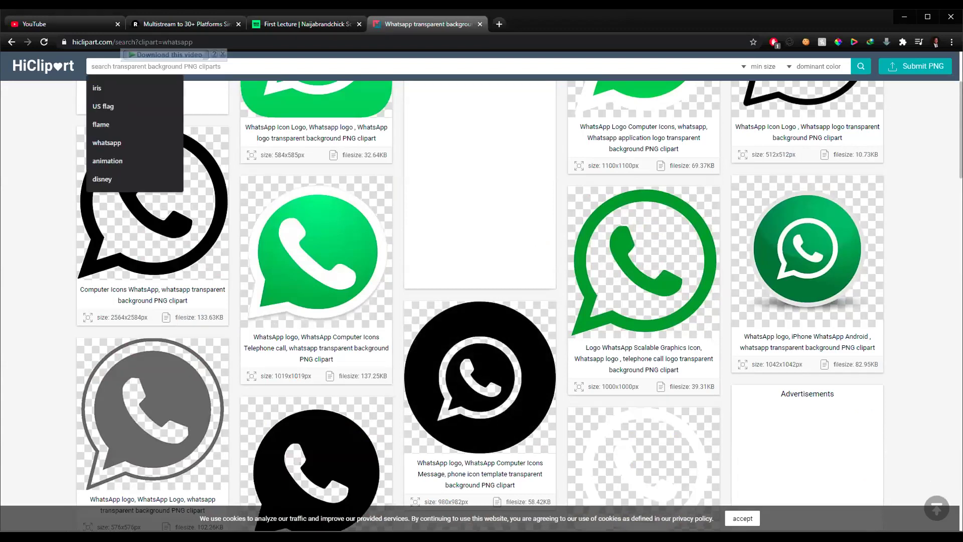
{"action": "type", "text": "sky"}
{"action": "key", "text": "Return"}
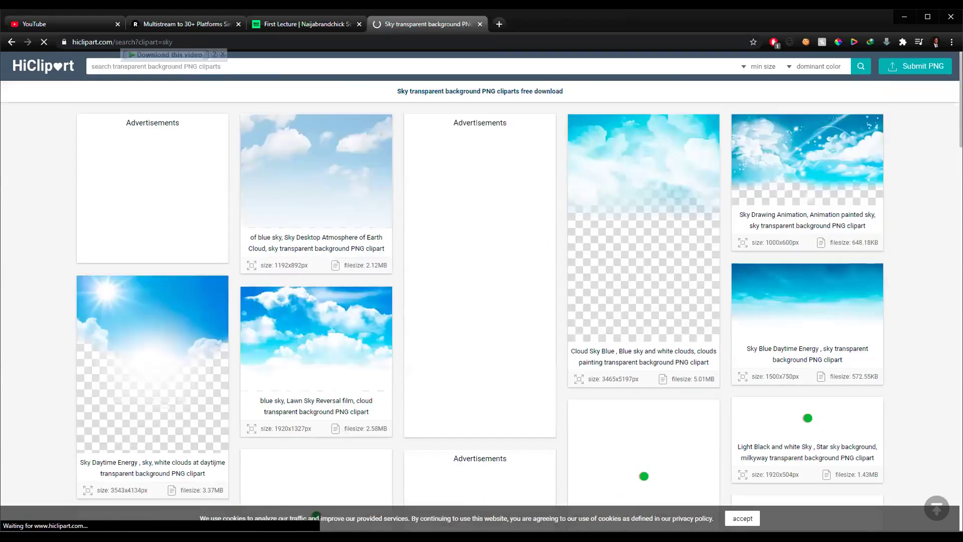
{"action": "scroll", "coordinate": [480, 306], "scroll_direction": "down", "scroll_amount": 2}
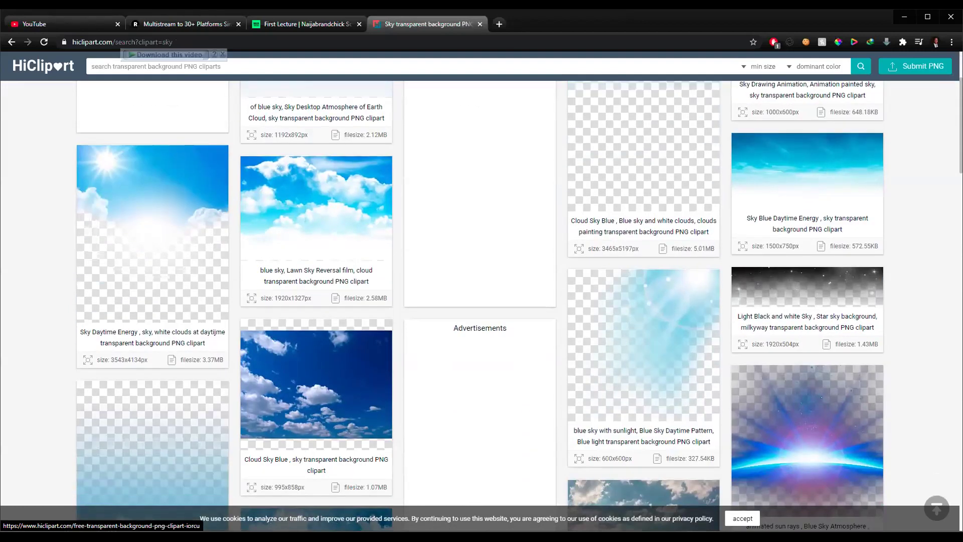
{"action": "scroll", "coordinate": [480, 305], "scroll_direction": "down", "scroll_amount": 2}
{"action": "scroll", "coordinate": [479, 306], "scroll_direction": "down", "scroll_amount": 2}
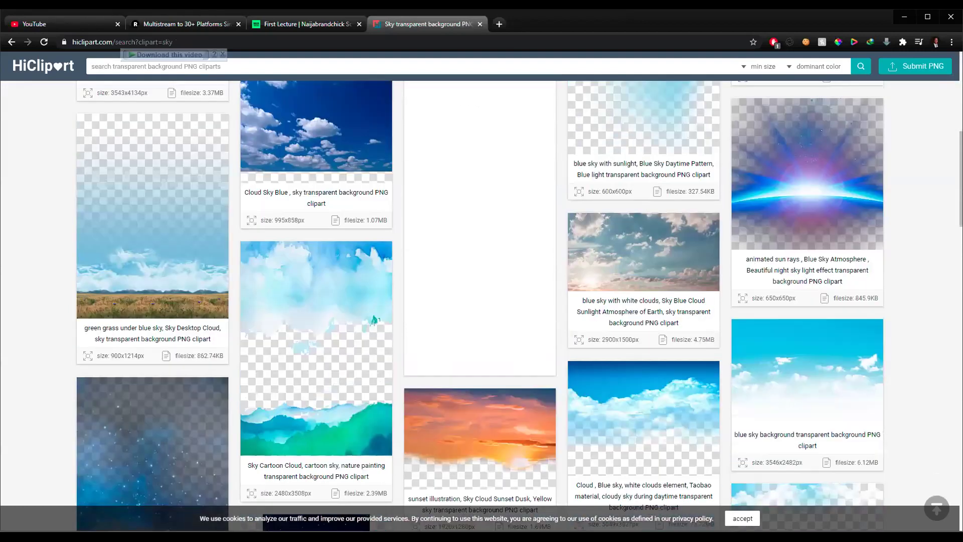
{"action": "scroll", "coordinate": [480, 305], "scroll_direction": "down", "scroll_amount": 3}
Search the clipart library for "lens flare" and browse the transparent flare images
{"action": "type", "text": "lens flare"}
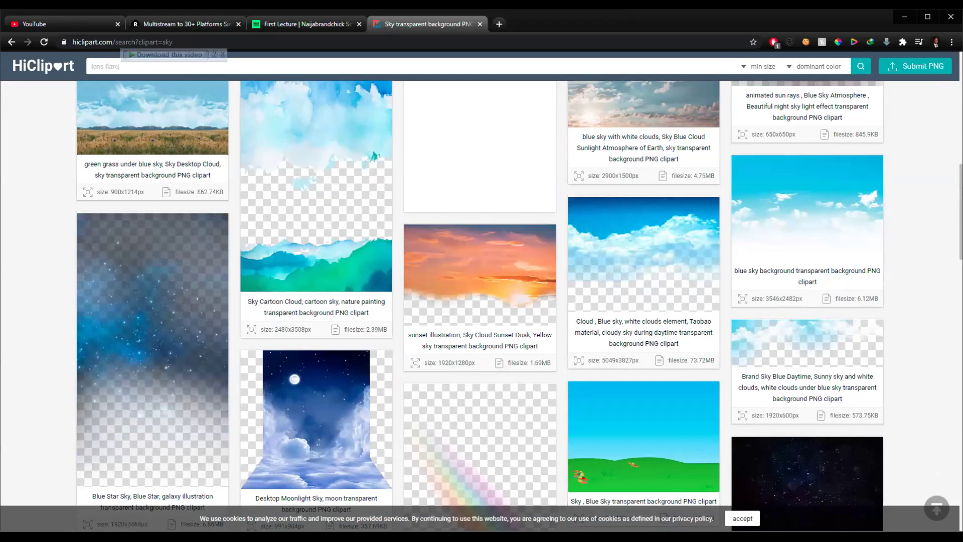
{"action": "key", "text": "Return"}
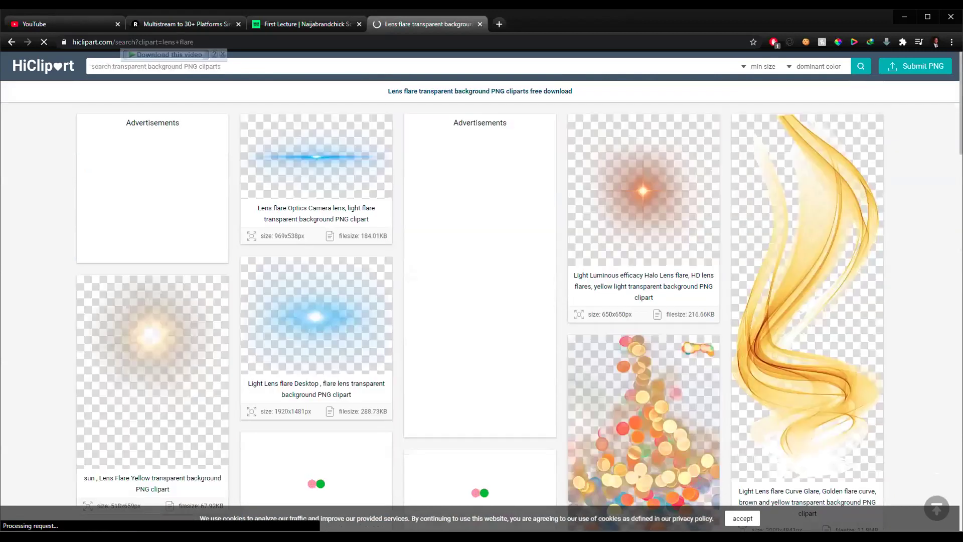
{"action": "scroll", "coordinate": [482, 291], "scroll_direction": "down", "scroll_amount": 12}
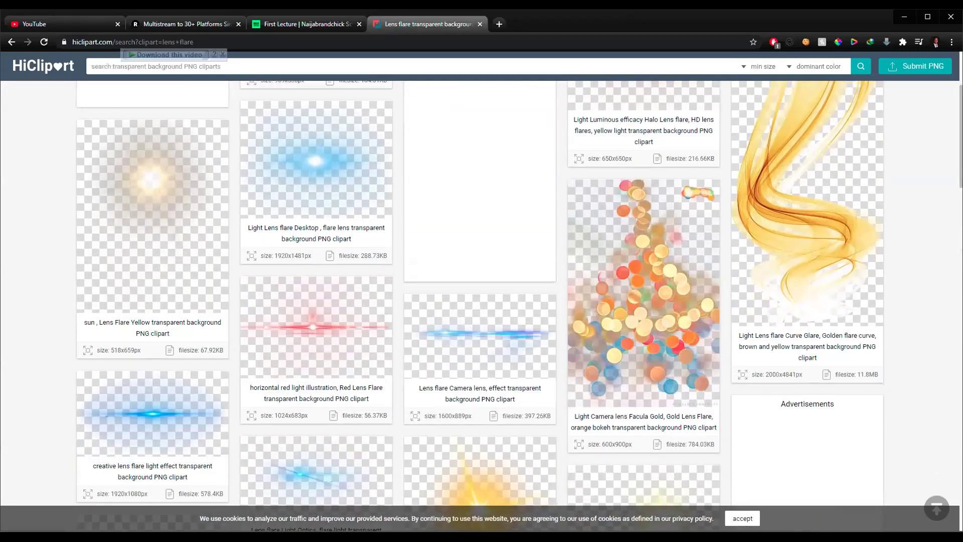
{"action": "scroll", "coordinate": [481, 290], "scroll_direction": "down", "scroll_amount": 5}
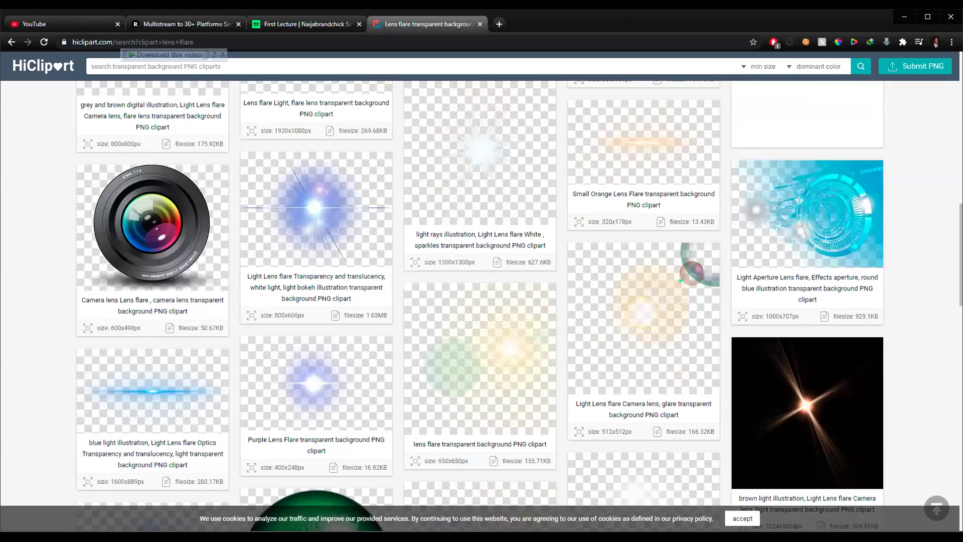
{"action": "scroll", "coordinate": [481, 290], "scroll_direction": "down", "scroll_amount": 1}
Search the clipart library for "neon light" images
{"action": "left_click", "coordinate": [301, 66]}
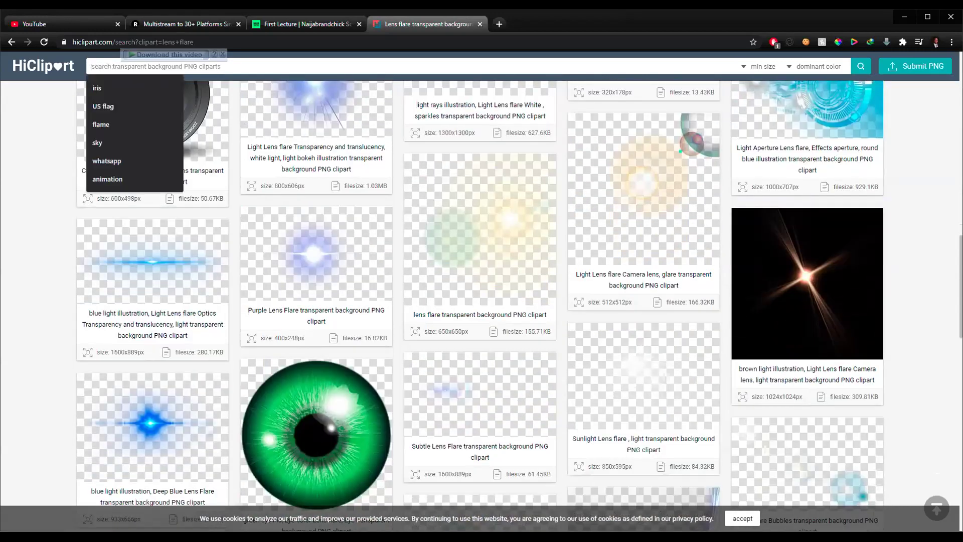
{"action": "type", "text": "neon"}
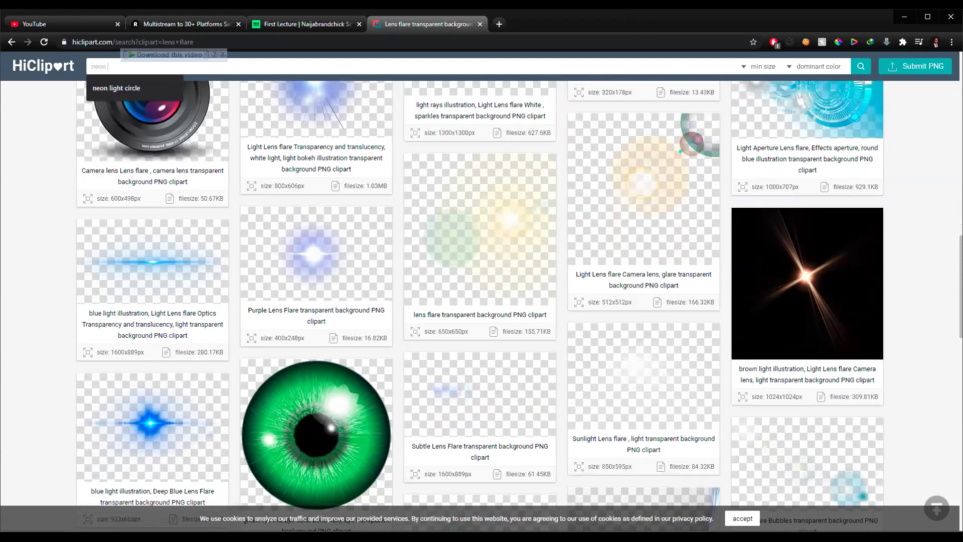
{"action": "type", "text": " light"}
{"action": "key", "text": "Return"}
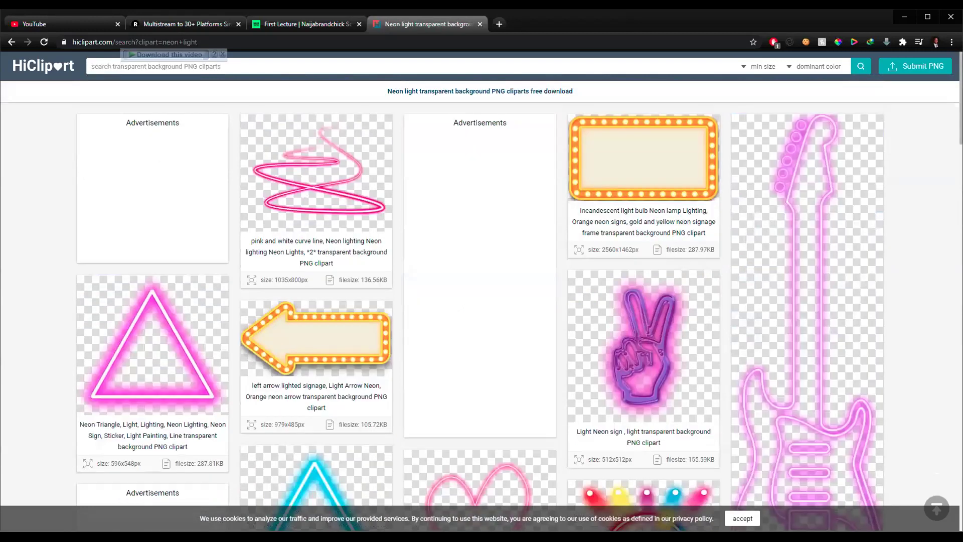
Find the cyan neon triangle in the neon light cliparts, download its original PNG and show the file in its folder
{"action": "scroll", "coordinate": [480, 301], "scroll_direction": "down", "scroll_amount": 6}
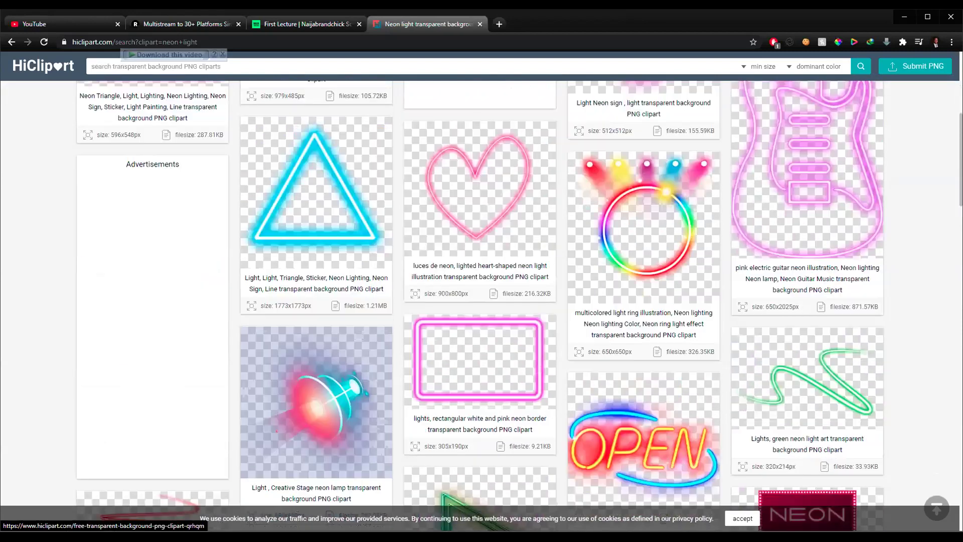
{"action": "scroll", "coordinate": [316, 351], "scroll_direction": "down", "scroll_amount": 2}
{"action": "scroll", "coordinate": [316, 351], "scroll_direction": "up", "scroll_amount": 3}
{"action": "left_click", "coordinate": [316, 271]}
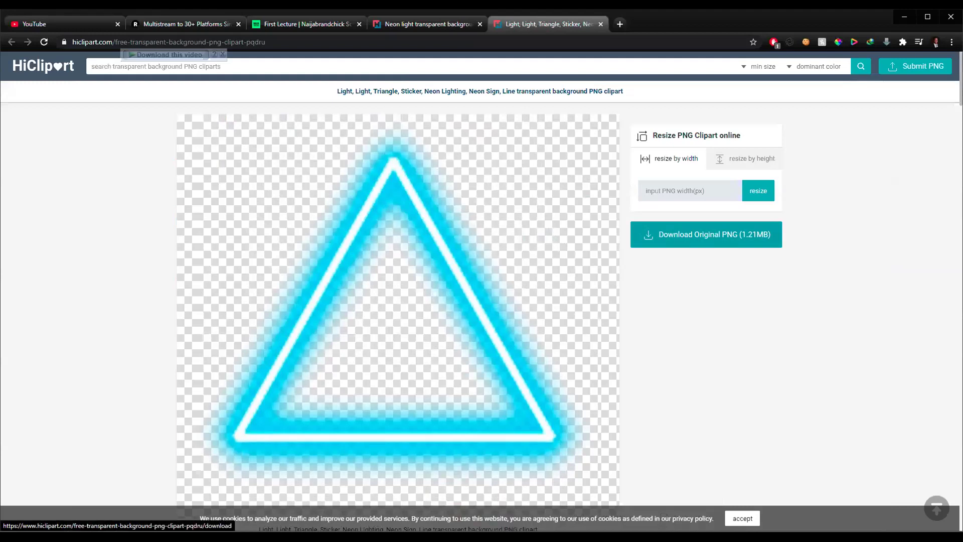
{"action": "left_click", "coordinate": [706, 235]}
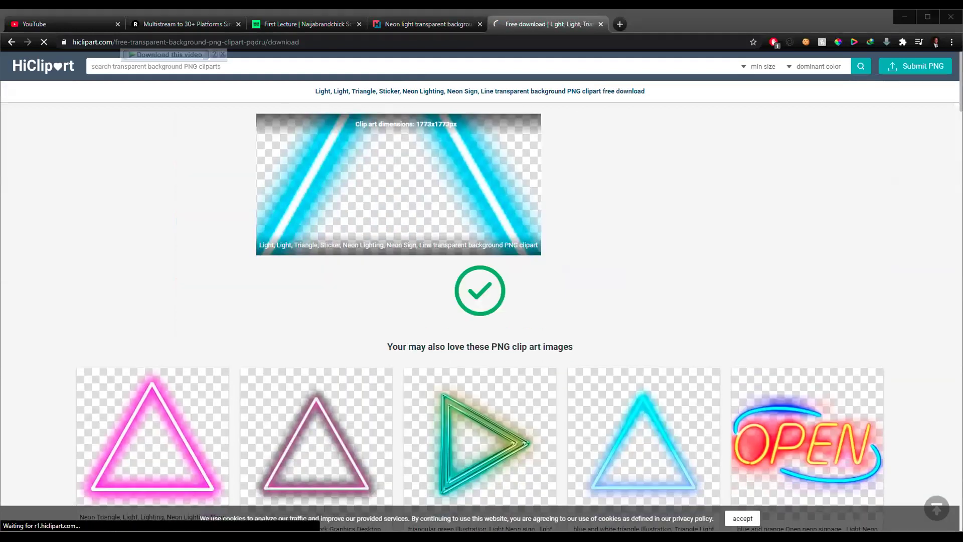
{"action": "left_click", "coordinate": [108, 516]}
{"action": "left_click", "coordinate": [90, 474]}
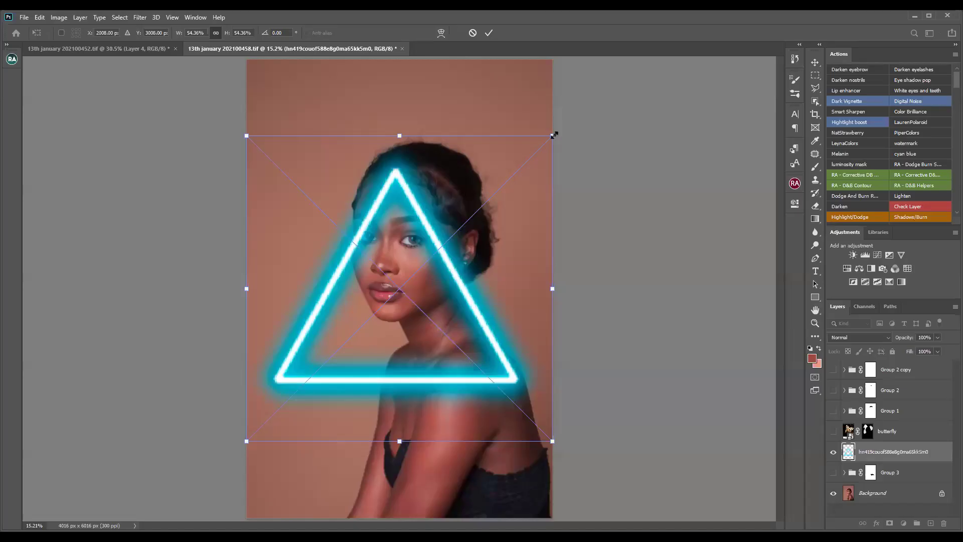
In Photoshop, enlarge the placed cyan neon triangle and move it up so that it frames the woman's head
{"action": "left_click_drag", "start_coordinate": [554, 135], "coordinate": [602, 116]}
{"action": "left_click_drag", "start_coordinate": [447, 299], "coordinate": [444, 252]}
{"action": "key", "text": "Return"}
Add a layer mask to the triangle layer and brush black over the hair where the triangle's right side crosses it
{"action": "key", "text": "b"}
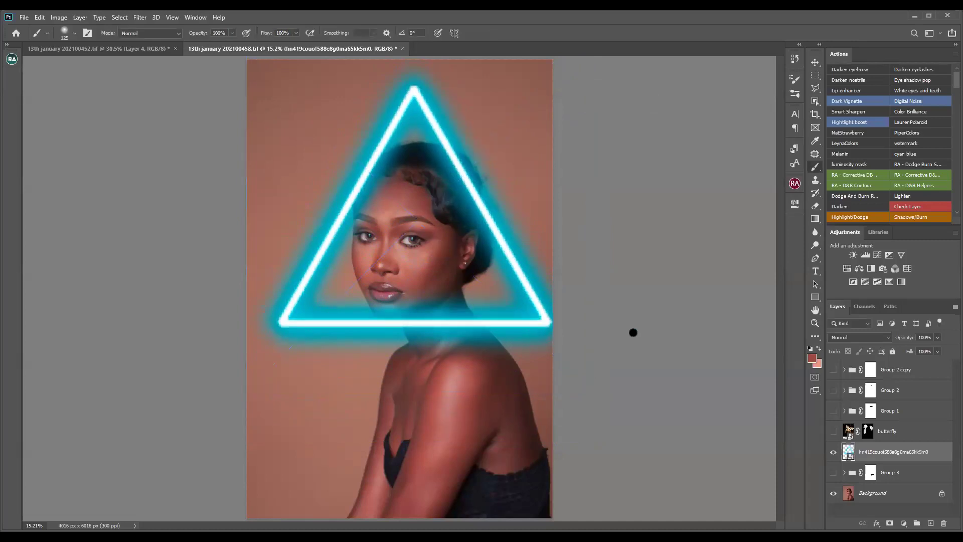
{"action": "left_click", "coordinate": [889, 523]}
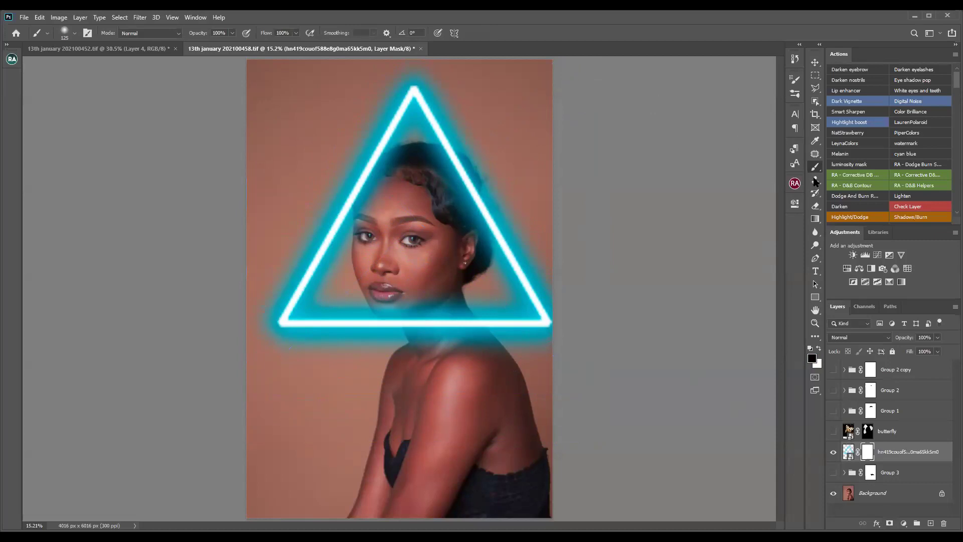
{"action": "key", "text": "bracketright"}
{"action": "key", "text": "bracketright"}
{"action": "key", "text": "bracketright"}
{"action": "key", "text": "bracketright"}
{"action": "key", "text": "bracketright"}
{"action": "key", "text": "bracketright"}
{"action": "key", "text": "bracketleft"}
{"action": "key", "text": "bracketleft"}
{"action": "key", "text": "bracketleft"}
{"action": "key", "text": "bracketleft"}
{"action": "key", "text": "bracketleft"}
{"action": "mouse_move", "coordinate": [441, 155]}
{"action": "left_mouse_down"}
{"action": "mouse_move", "coordinate": [464, 194]}
{"action": "mouse_move", "coordinate": [433, 163]}
{"action": "mouse_move", "coordinate": [461, 191]}
{"action": "mouse_move", "coordinate": [450, 173]}
{"action": "mouse_move", "coordinate": [464, 173]}
{"action": "mouse_move", "coordinate": [460, 163]}
{"action": "mouse_move", "coordinate": [472, 185]}
{"action": "mouse_move", "coordinate": [481, 246]}
{"action": "mouse_move", "coordinate": [456, 216]}
{"action": "mouse_move", "coordinate": [459, 237]}
{"action": "mouse_move", "coordinate": [468, 239]}
{"action": "mouse_move", "coordinate": [475, 223]}
{"action": "mouse_move", "coordinate": [480, 252]}
{"action": "mouse_move", "coordinate": [470, 195]}
{"action": "left_mouse_up"}
{"action": "key", "text": "bracketright"}
{"action": "key", "text": "bracketright"}
{"action": "key", "text": "bracketleft"}
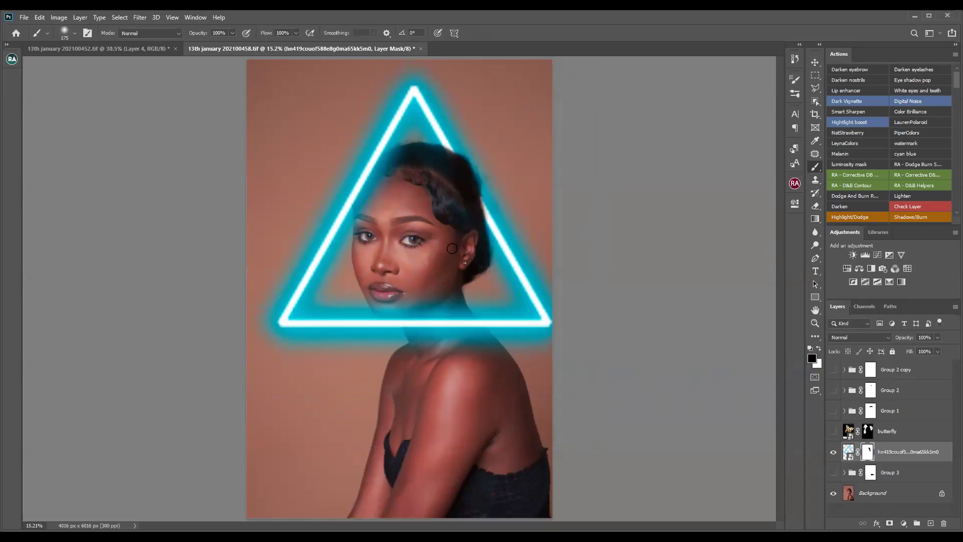
Mask the triangle's glow off the front hair, forehead edge and chin with a soft black brush
{"action": "key", "text": "bracketleft"}
{"action": "key", "text": "bracketright"}
{"action": "key", "text": "bracketright"}
{"action": "key", "text": "bracketright"}
{"action": "mouse_move", "coordinate": [384, 165]}
{"action": "left_mouse_down"}
{"action": "mouse_move", "coordinate": [365, 196]}
{"action": "mouse_move", "coordinate": [377, 165]}
{"action": "mouse_move", "coordinate": [393, 157]}
{"action": "mouse_move", "coordinate": [404, 167]}
{"action": "left_mouse_up"}
{"action": "key", "text": "bracketleft"}
{"action": "key", "text": "bracketleft"}
{"action": "mouse_move", "coordinate": [394, 316]}
{"action": "left_mouse_down"}
{"action": "mouse_move", "coordinate": [420, 320]}
{"action": "mouse_move", "coordinate": [408, 306]}
{"action": "mouse_move", "coordinate": [420, 326]}
{"action": "left_mouse_up"}
{"action": "key", "text": "bracketright"}
{"action": "left_click_drag", "start_coordinate": [367, 228], "coordinate": [360, 225]}
{"action": "mouse_move", "coordinate": [400, 306]}
{"action": "left_mouse_down"}
{"action": "mouse_move", "coordinate": [418, 325]}
{"action": "mouse_move", "coordinate": [381, 301]}
{"action": "left_mouse_up"}
Mask the triangle's base off the neck and shoulder so that the neon line runs behind the woman
{"action": "mouse_move", "coordinate": [422, 332]}
{"action": "left_mouse_down"}
{"action": "mouse_move", "coordinate": [421, 286]}
{"action": "mouse_move", "coordinate": [422, 304]}
{"action": "mouse_move", "coordinate": [429, 296]}
{"action": "mouse_move", "coordinate": [461, 344]}
{"action": "left_mouse_up"}
{"action": "key", "text": "bracketright"}
{"action": "key", "text": "bracketright"}
{"action": "mouse_move", "coordinate": [420, 290]}
{"action": "left_mouse_down"}
{"action": "mouse_move", "coordinate": [430, 285]}
{"action": "mouse_move", "coordinate": [476, 346]}
{"action": "left_mouse_up"}
{"action": "key", "text": "bracketleft"}
{"action": "key", "text": "bracketleft"}
{"action": "key", "text": "bracketleft"}
{"action": "key", "text": "bracketleft"}
{"action": "mouse_move", "coordinate": [450, 309]}
{"action": "left_mouse_down"}
{"action": "mouse_move", "coordinate": [458, 306]}
{"action": "mouse_move", "coordinate": [498, 345]}
{"action": "mouse_move", "coordinate": [474, 346]}
{"action": "mouse_move", "coordinate": [493, 362]}
{"action": "left_mouse_up"}
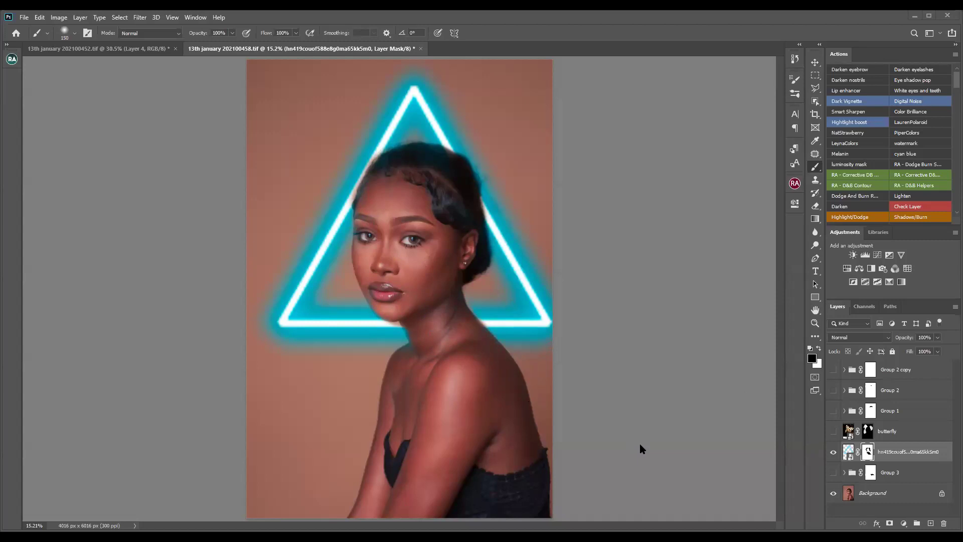
Switch to Chrome and examine the remaining neon light cliparts down to the end of the results page
{"action": "key", "text": "alt+Tab"}
{"action": "left_click", "coordinate": [422, 25]}
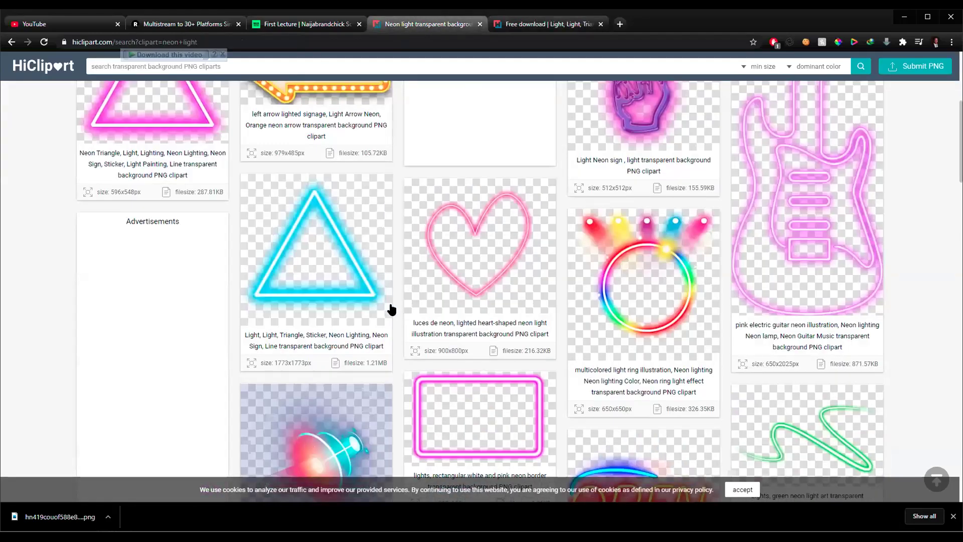
{"action": "scroll", "coordinate": [427, 266], "scroll_direction": "down", "scroll_amount": 2}
{"action": "scroll", "coordinate": [430, 270], "scroll_direction": "down", "scroll_amount": 5}
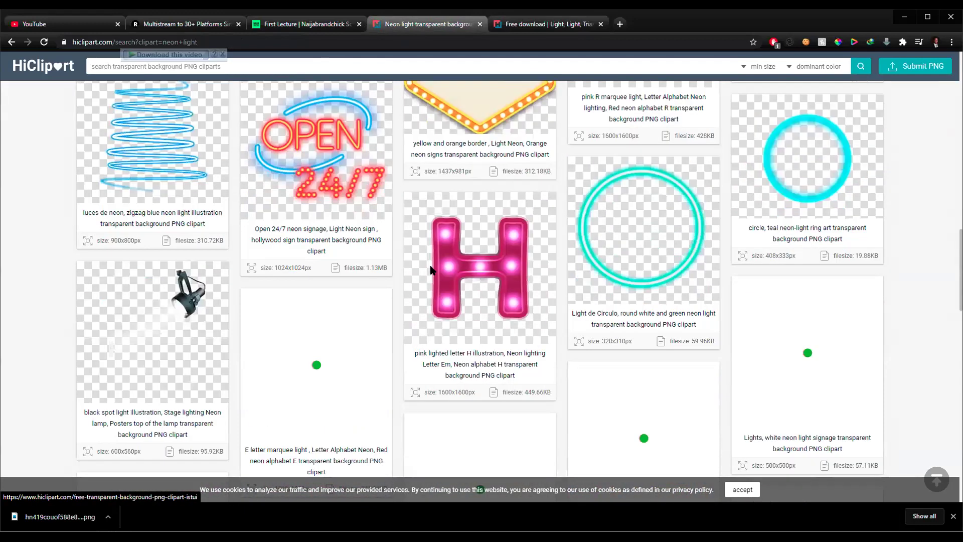
{"action": "scroll", "coordinate": [431, 271], "scroll_direction": "down", "scroll_amount": 5}
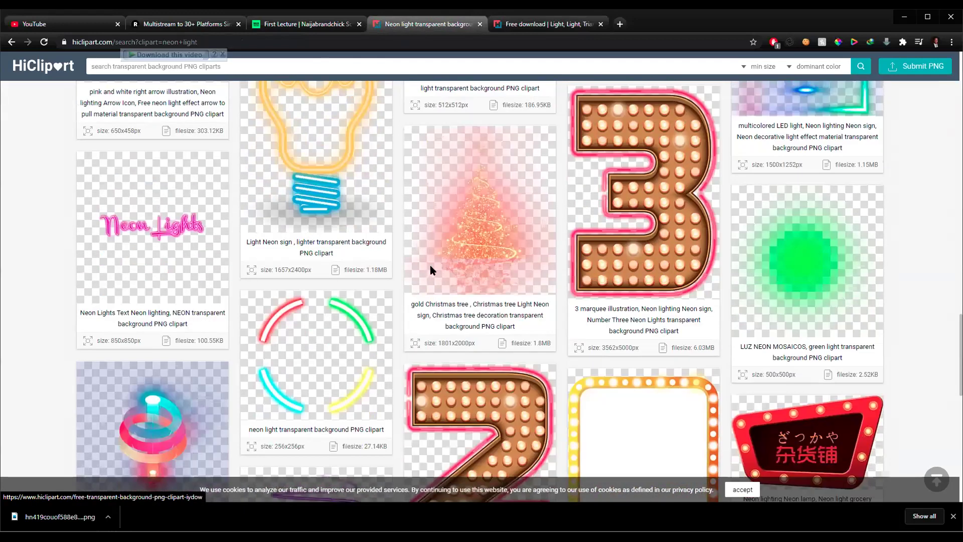
{"action": "scroll", "coordinate": [430, 269], "scroll_direction": "down", "scroll_amount": 1}
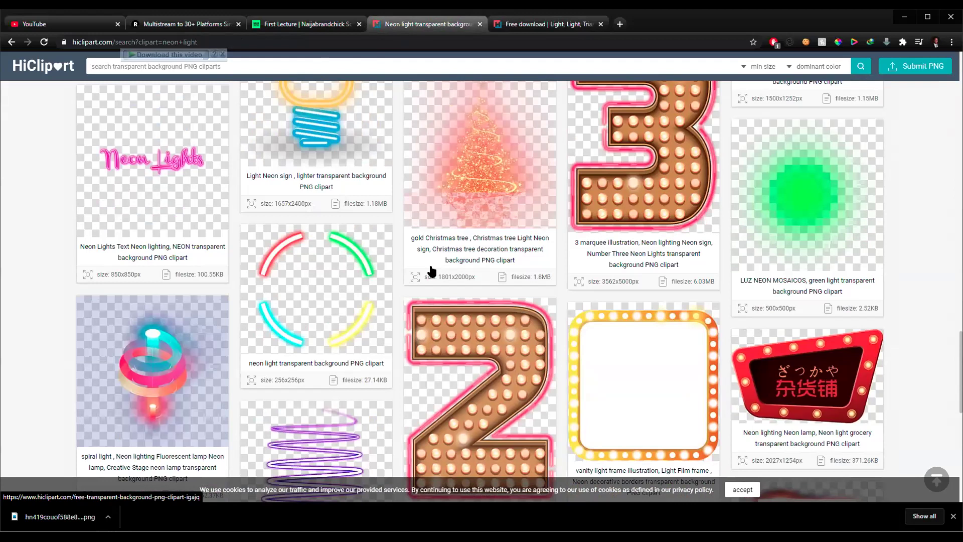
{"action": "scroll", "coordinate": [431, 270], "scroll_direction": "down", "scroll_amount": 4}
{"action": "scroll", "coordinate": [431, 270], "scroll_direction": "down", "scroll_amount": 5}
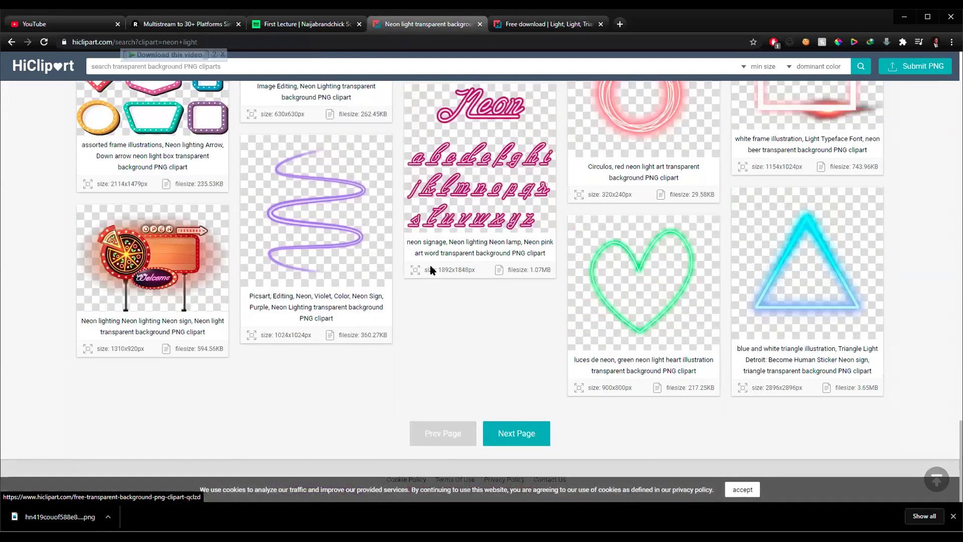
{"action": "scroll", "coordinate": [431, 270], "scroll_direction": "up", "scroll_amount": 4}
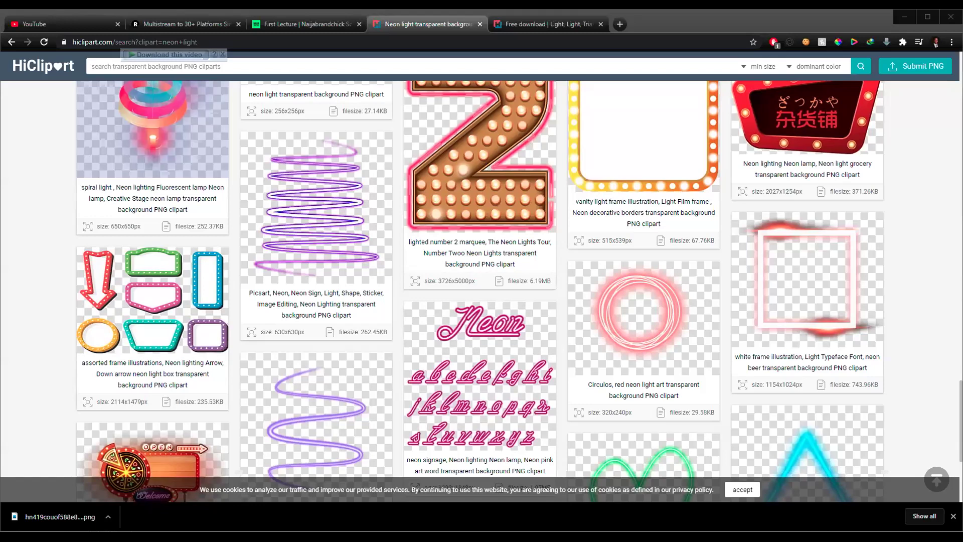
Search Google for "silhouette flower" in a new tab and show the image results
{"action": "left_click", "coordinate": [621, 24]}
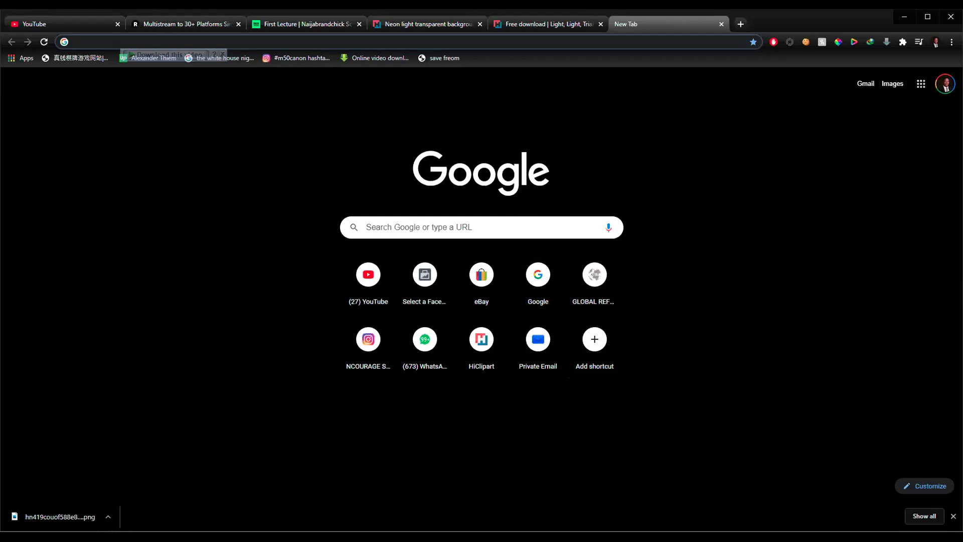
{"action": "key", "text": "alt+Tab"}
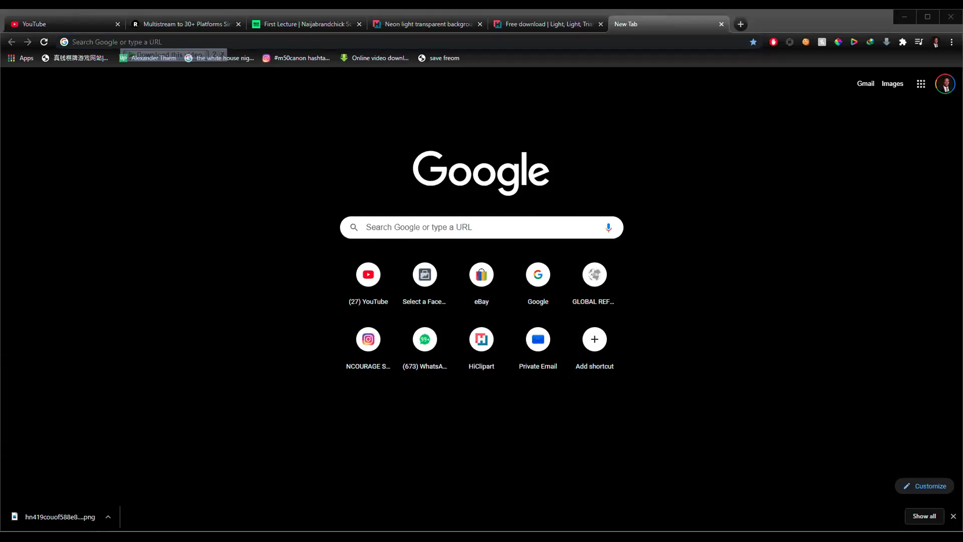
{"action": "left_click", "coordinate": [482, 40]}
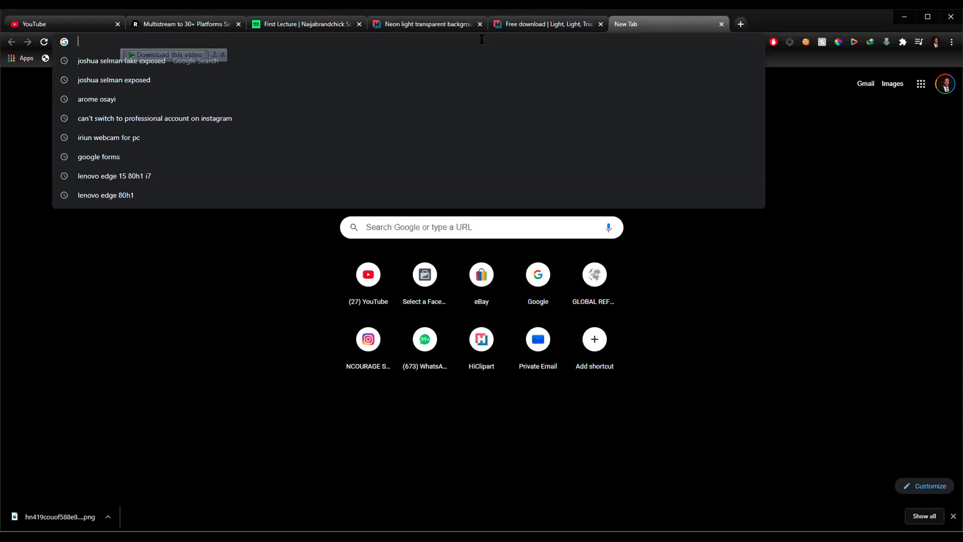
{"action": "type", "text": "silo"}
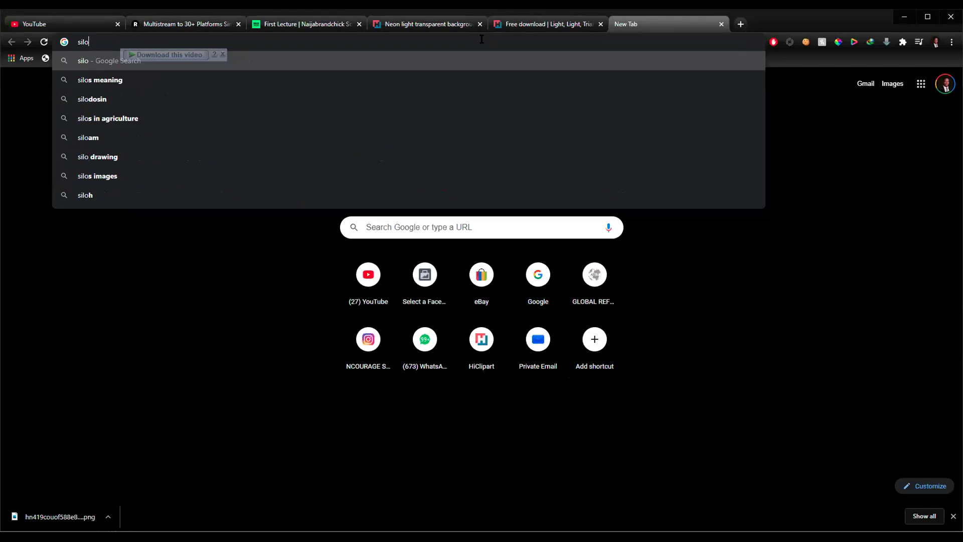
{"action": "type", "text": "h="}
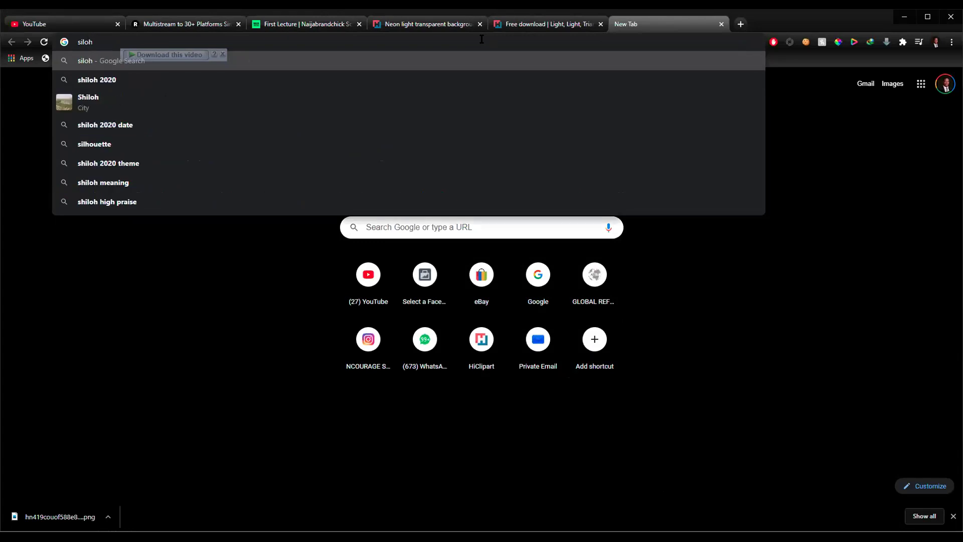
{"action": "key", "text": "BackSpace"}
{"action": "key", "text": "BackSpace"}
{"action": "key", "text": "BackSpace"}
{"action": "type", "text": "h"}
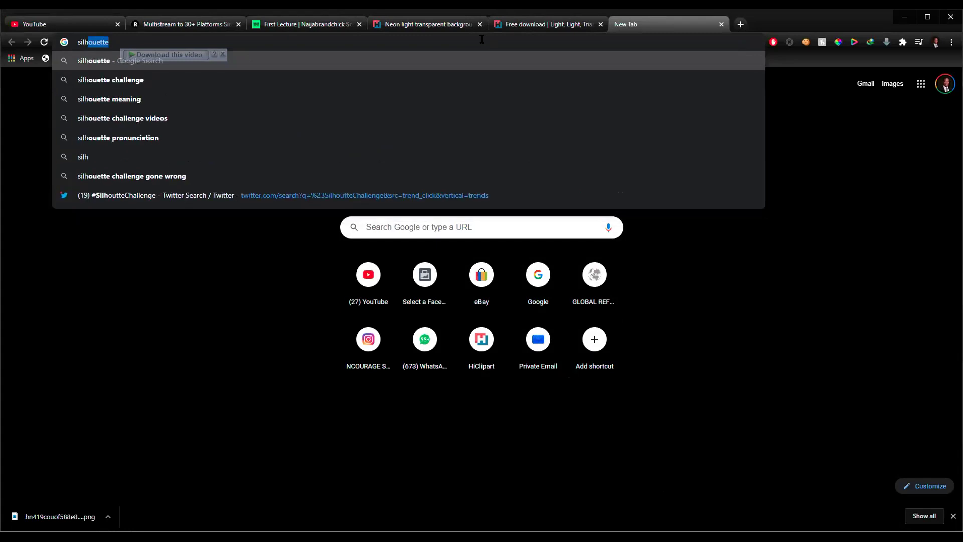
{"action": "type", "text": "ouette "}
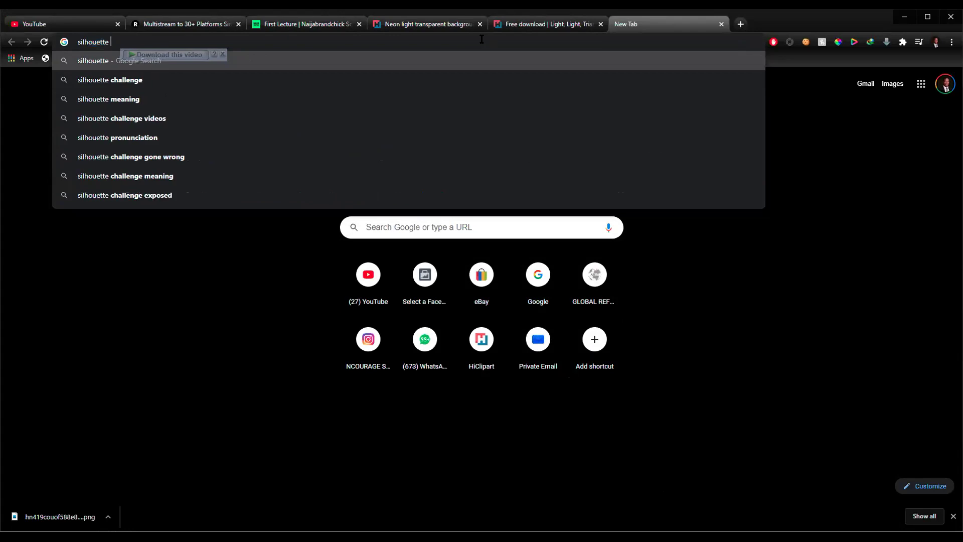
{"action": "type", "text": "flower"}
{"action": "key", "text": "Return"}
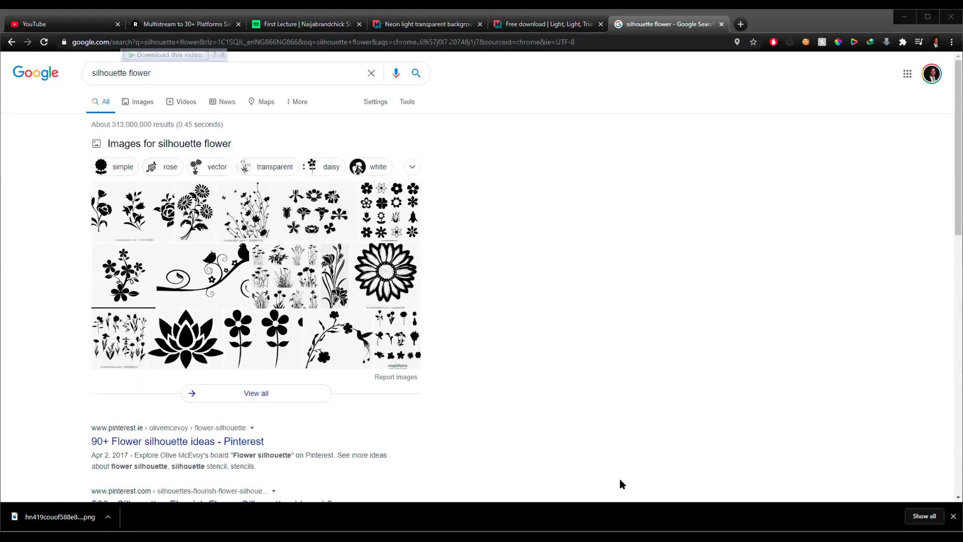
{"action": "left_click", "coordinate": [144, 105]}
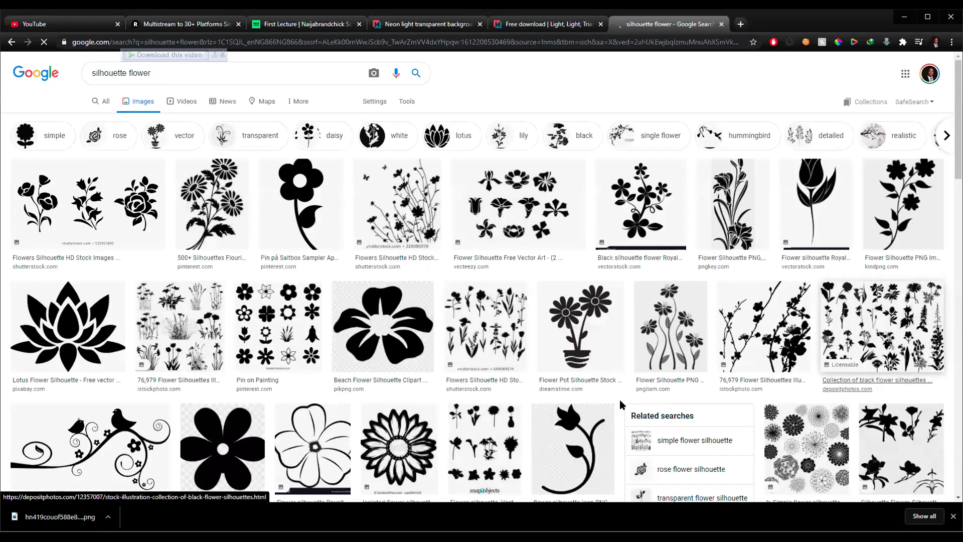
Browse the flower silhouettes and save the picture of the hexagonal flower frame as a JPEG image
{"action": "scroll", "coordinate": [621, 411], "scroll_direction": "down", "scroll_amount": 8}
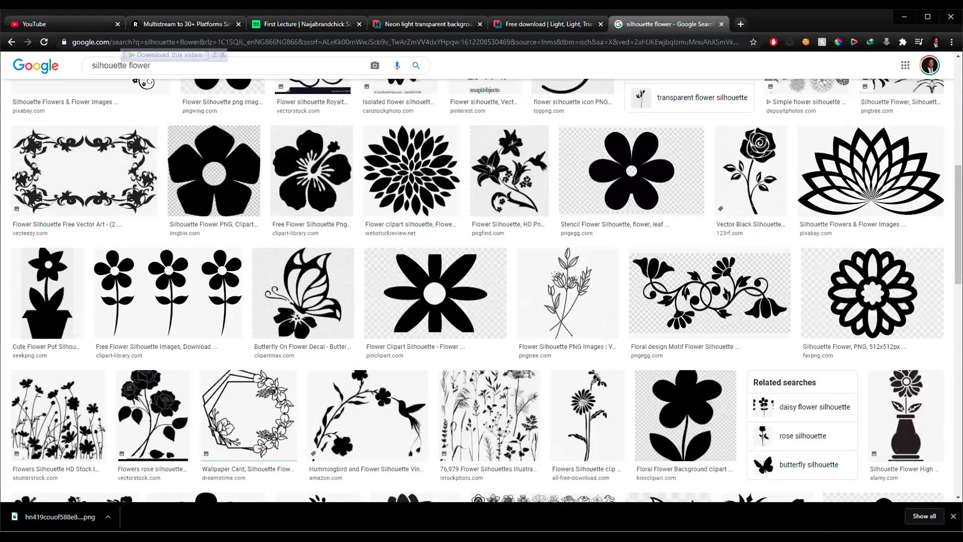
{"action": "scroll", "coordinate": [620, 236], "scroll_direction": "down", "scroll_amount": 7}
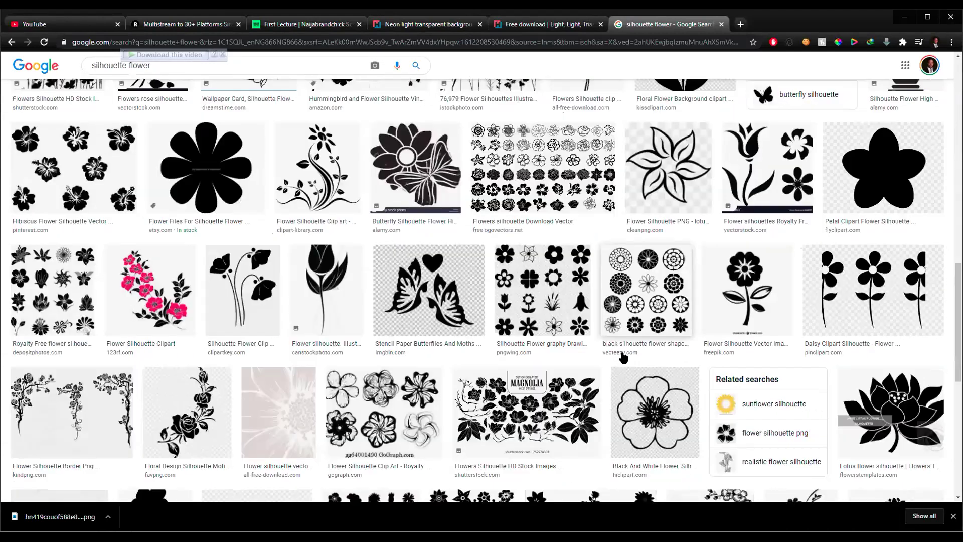
{"action": "scroll", "coordinate": [575, 371], "scroll_direction": "up", "scroll_amount": 7}
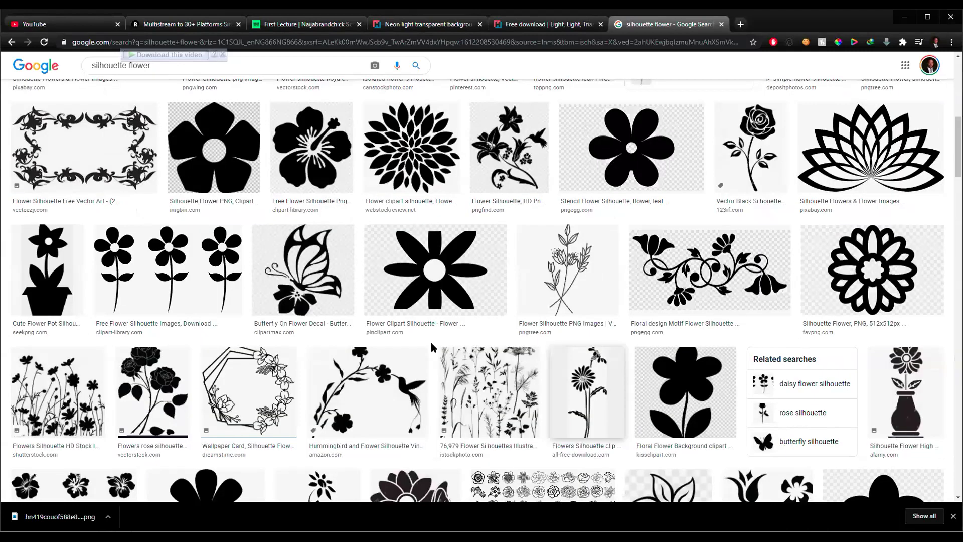
{"action": "left_click", "coordinate": [258, 394]}
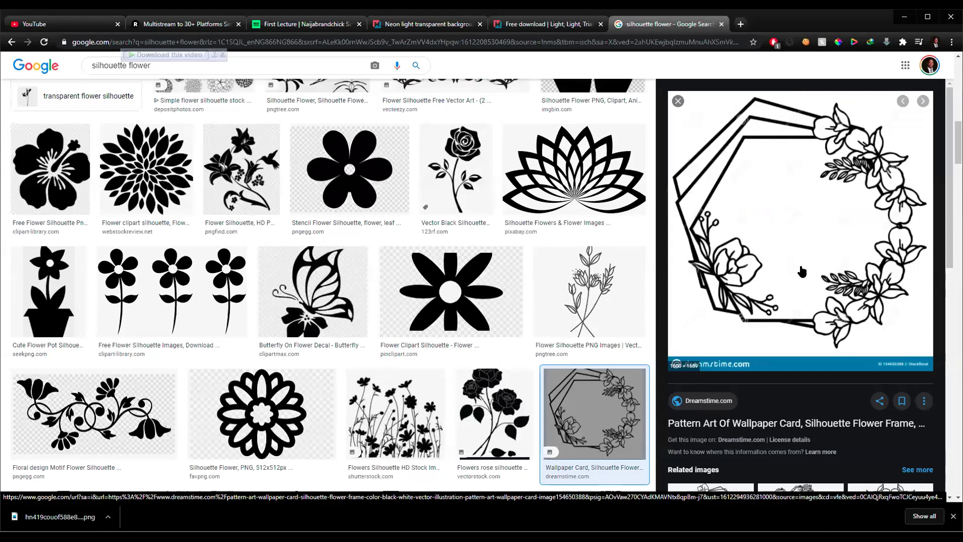
{"action": "right_click", "coordinate": [770, 261]}
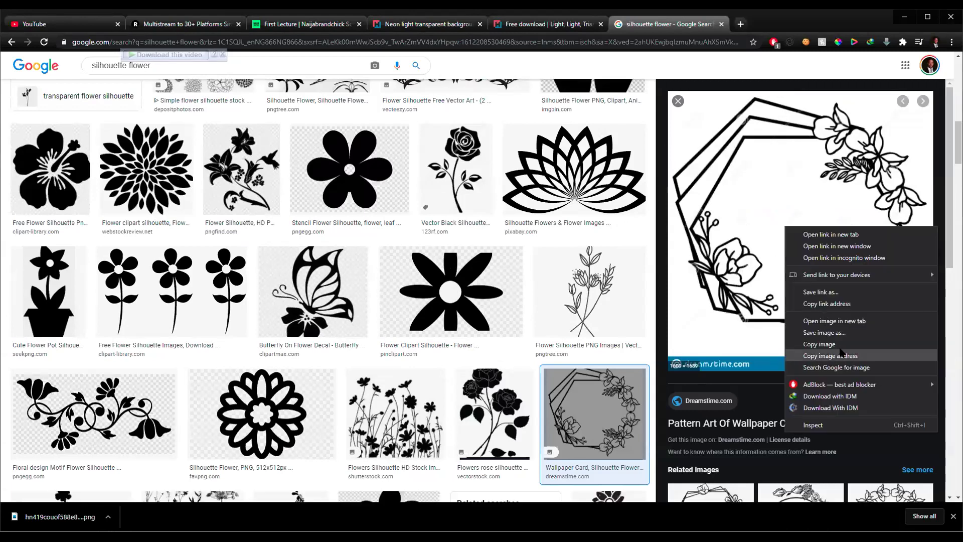
{"action": "key", "text": "v"}
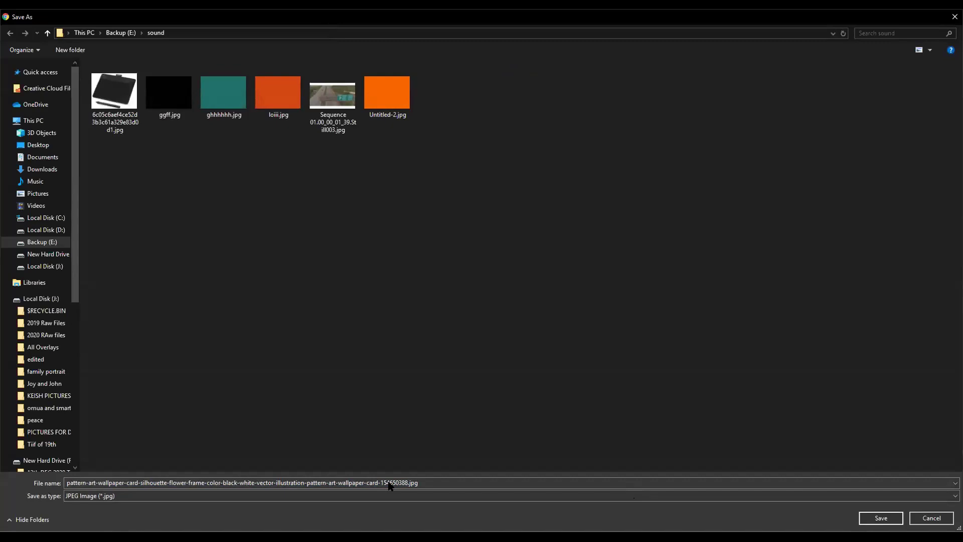
{"action": "key", "text": "Return"}
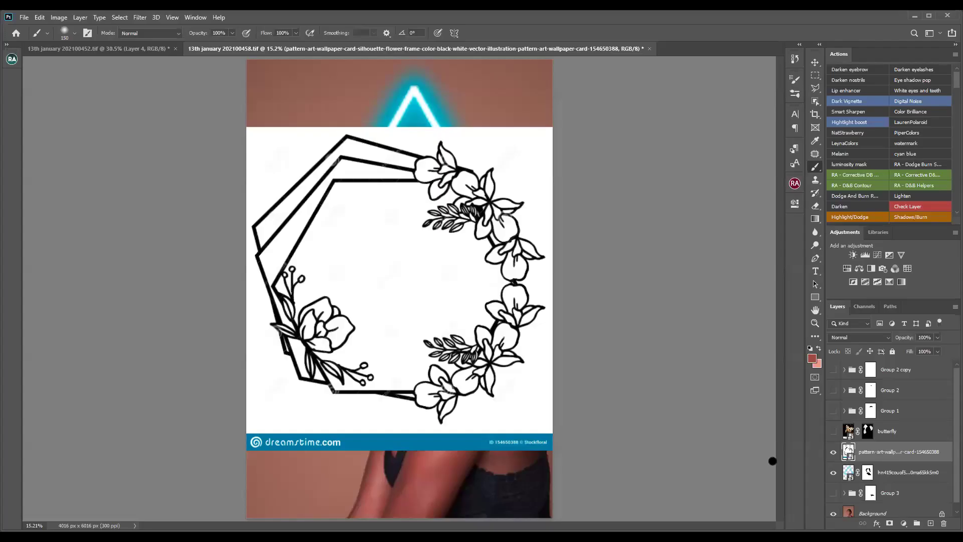
In Photoshop, rasterize the flower frame layer and erase the blue dreamstime strip along its lower edge with the Eraser tool
{"action": "right_click", "coordinate": [870, 451]}
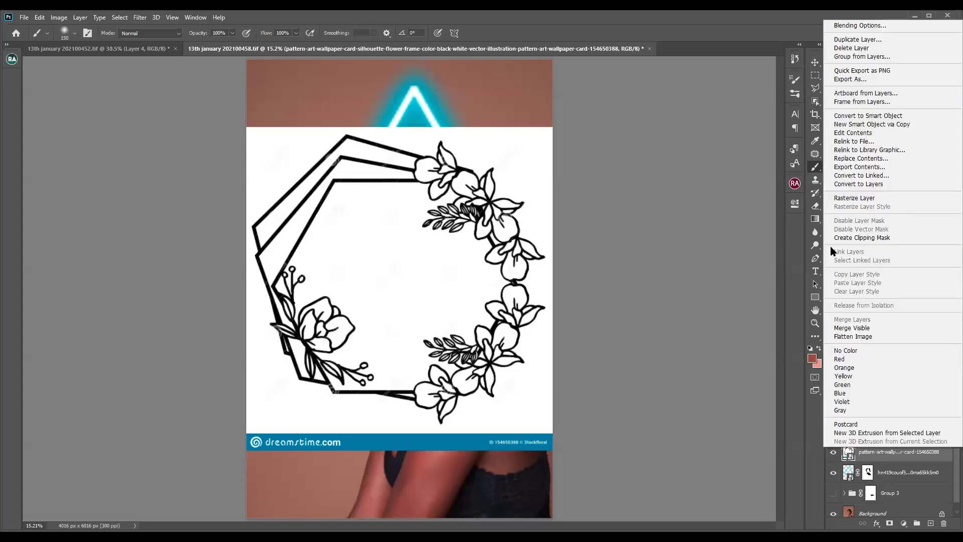
{"action": "left_click", "coordinate": [873, 198]}
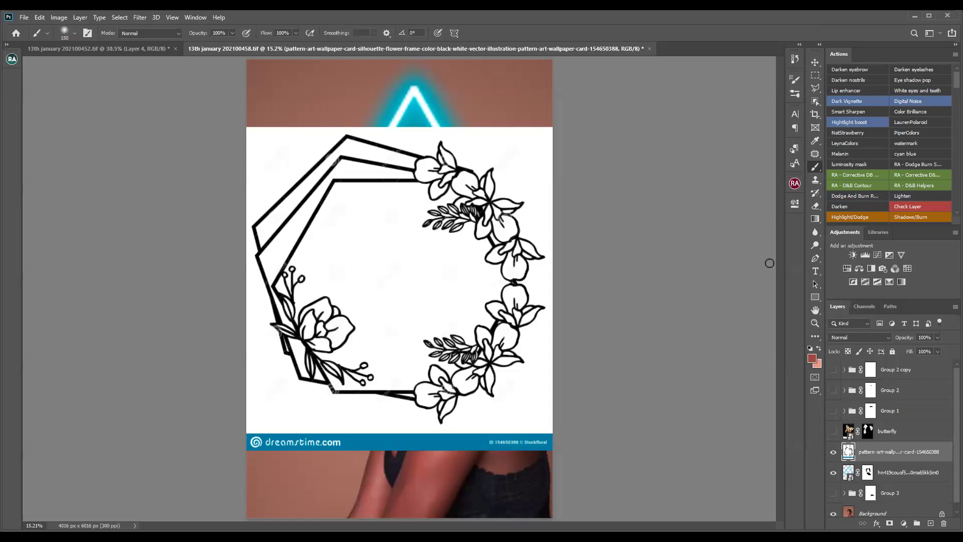
{"action": "left_click", "coordinate": [816, 208]}
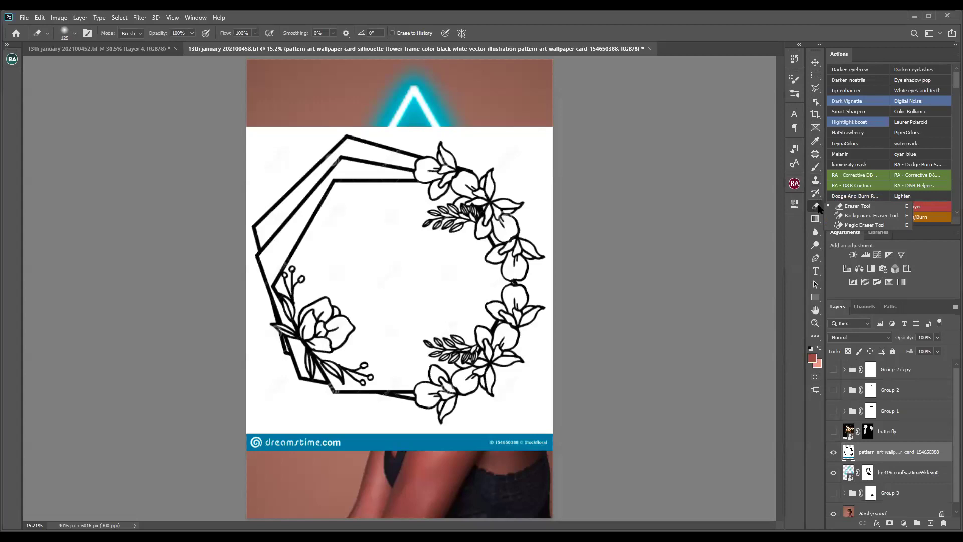
{"action": "left_click", "coordinate": [838, 207]}
{"action": "mouse_move", "coordinate": [265, 444]}
{"action": "left_mouse_down"}
{"action": "mouse_move", "coordinate": [251, 438]}
{"action": "mouse_move", "coordinate": [263, 454]}
{"action": "left_mouse_up"}
{"action": "key", "text": "bracketright"}
{"action": "key", "text": "bracketright"}
{"action": "key", "text": "bracketright"}
{"action": "key", "text": "bracketright"}
{"action": "key", "text": "bracketright"}
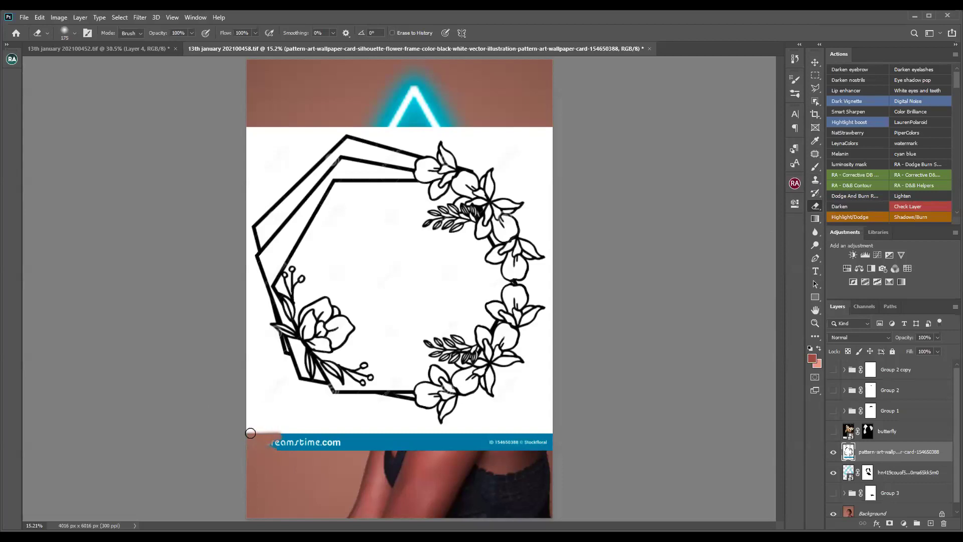
{"action": "mouse_move", "coordinate": [242, 434]}
{"action": "left_mouse_down"}
{"action": "mouse_move", "coordinate": [241, 450]}
{"action": "mouse_move", "coordinate": [277, 438]}
{"action": "mouse_move", "coordinate": [387, 454]}
{"action": "mouse_move", "coordinate": [531, 436]}
{"action": "mouse_move", "coordinate": [441, 444]}
{"action": "mouse_move", "coordinate": [528, 451]}
{"action": "mouse_move", "coordinate": [379, 462]}
{"action": "mouse_move", "coordinate": [357, 446]}
{"action": "mouse_move", "coordinate": [330, 465]}
{"action": "left_mouse_up"}
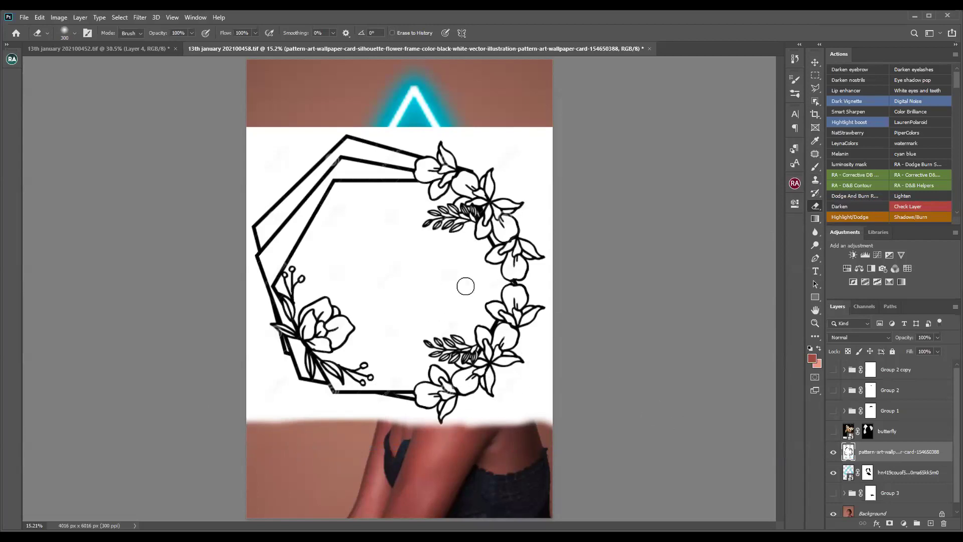
Set the flower frame layer's blend mode to Color Burn and hide the neon triangle layer
{"action": "left_click", "coordinate": [861, 337]}
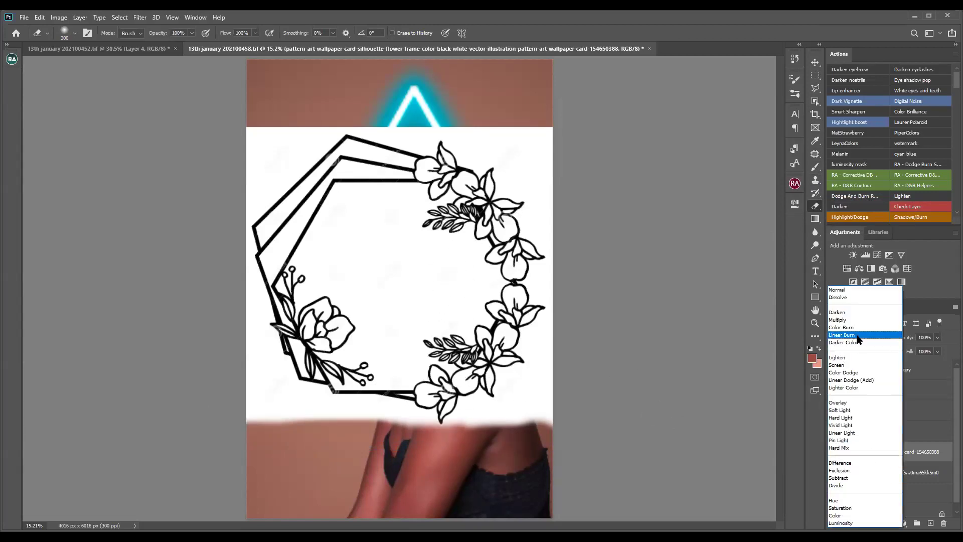
{"action": "left_click", "coordinate": [844, 326]}
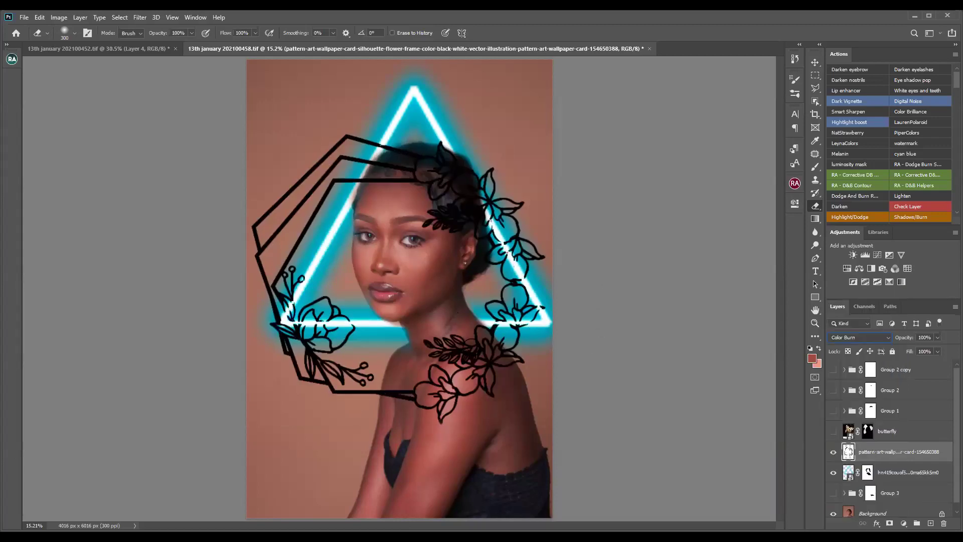
{"action": "left_click", "coordinate": [833, 472]}
Scale the flower frame to about 51%, place it beside the head over the upper background, and hide its layer
{"action": "left_click", "coordinate": [815, 62]}
{"action": "left_click_drag", "start_coordinate": [502, 387], "coordinate": [507, 362]}
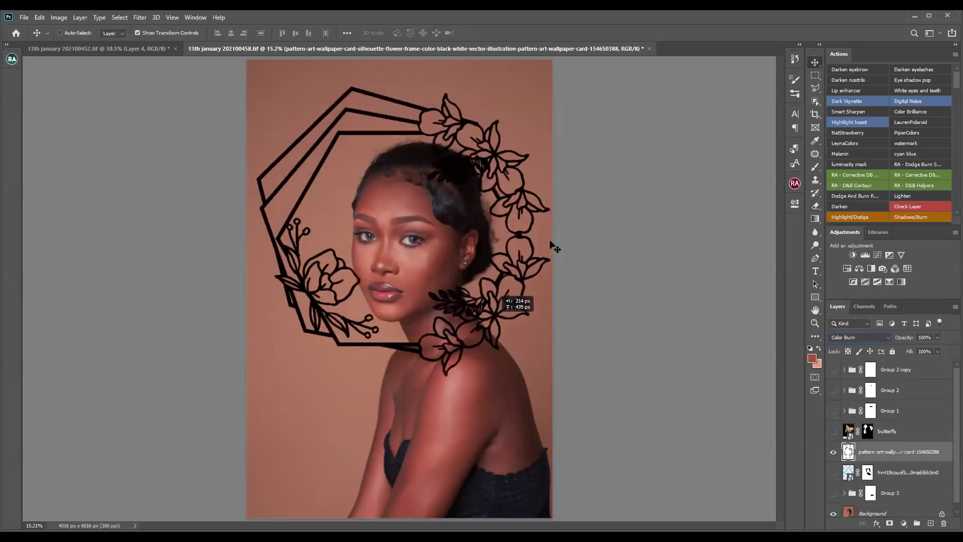
{"action": "left_click_drag", "start_coordinate": [577, 126], "coordinate": [479, 277]}
{"action": "left_click_drag", "start_coordinate": [438, 338], "coordinate": [404, 301]}
{"action": "left_click_drag", "start_coordinate": [424, 206], "coordinate": [401, 263]}
{"action": "left_click_drag", "start_coordinate": [372, 330], "coordinate": [341, 186]}
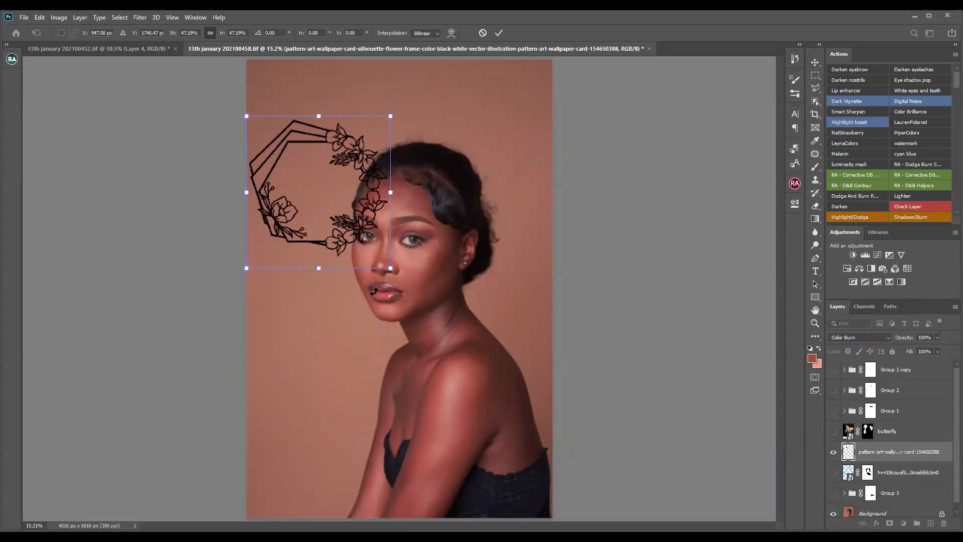
{"action": "mouse_move", "coordinate": [390, 267]}
{"action": "left_mouse_down"}
{"action": "mouse_move", "coordinate": [417, 295]}
{"action": "mouse_move", "coordinate": [403, 281]}
{"action": "left_mouse_up"}
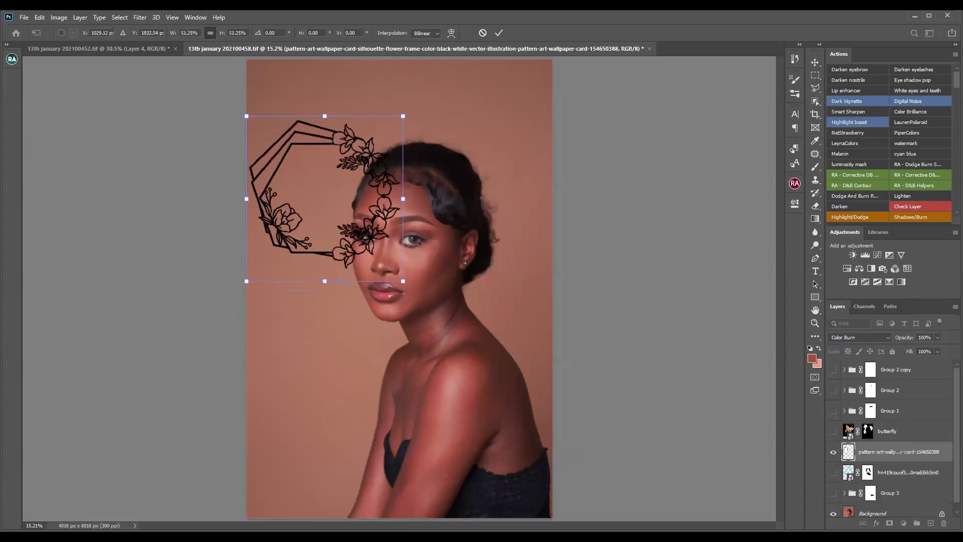
{"action": "left_click", "coordinate": [498, 33]}
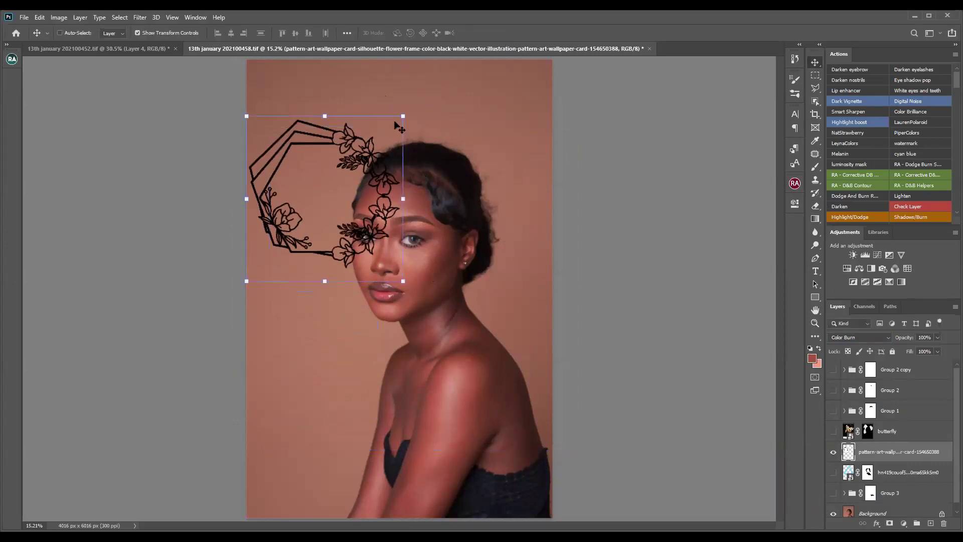
{"action": "left_click", "coordinate": [833, 452]}
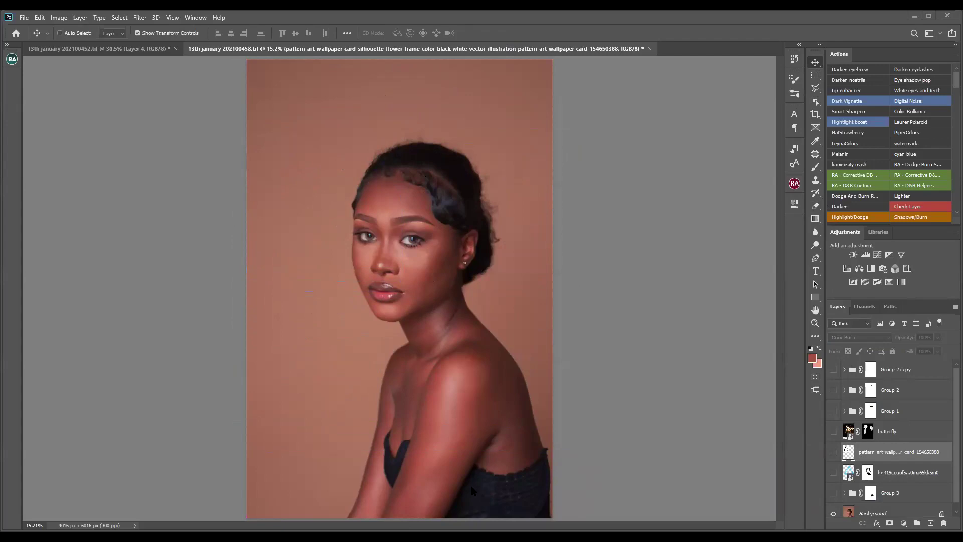
Switch to Chrome and search Google Images for "art work abstract"
{"action": "key", "text": "alt+Tab"}
{"action": "left_click", "coordinate": [318, 62]}
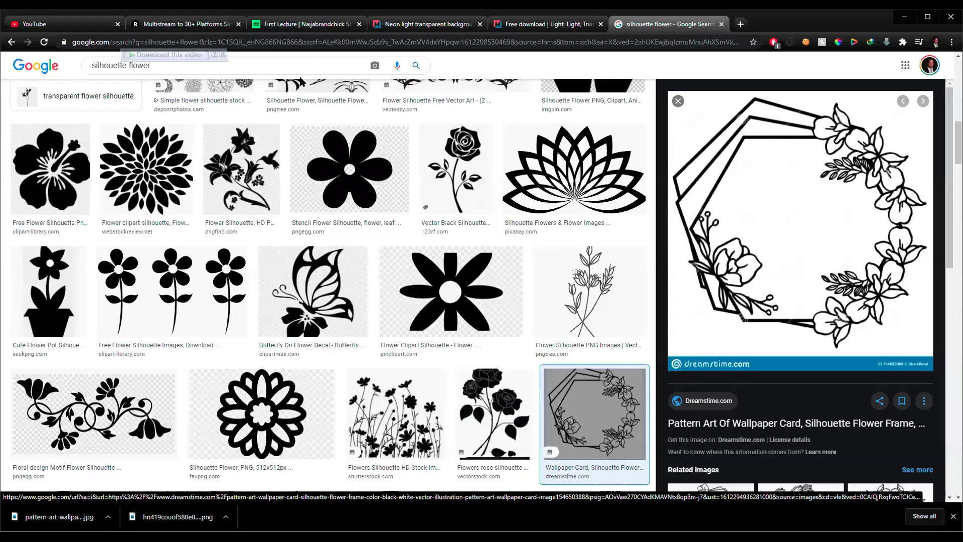
{"action": "key", "text": "ctrl+a"}
{"action": "type", "text": "art"}
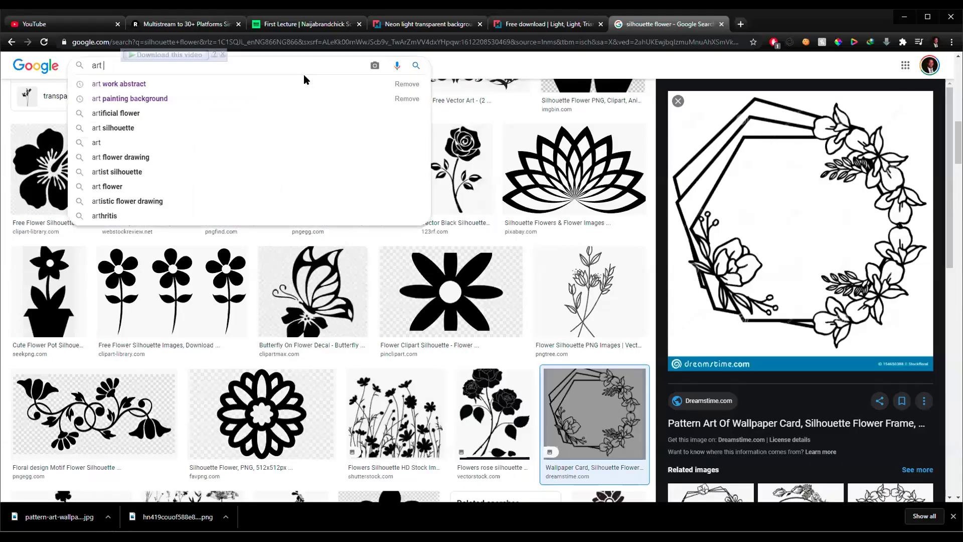
{"action": "type", "text": " work"}
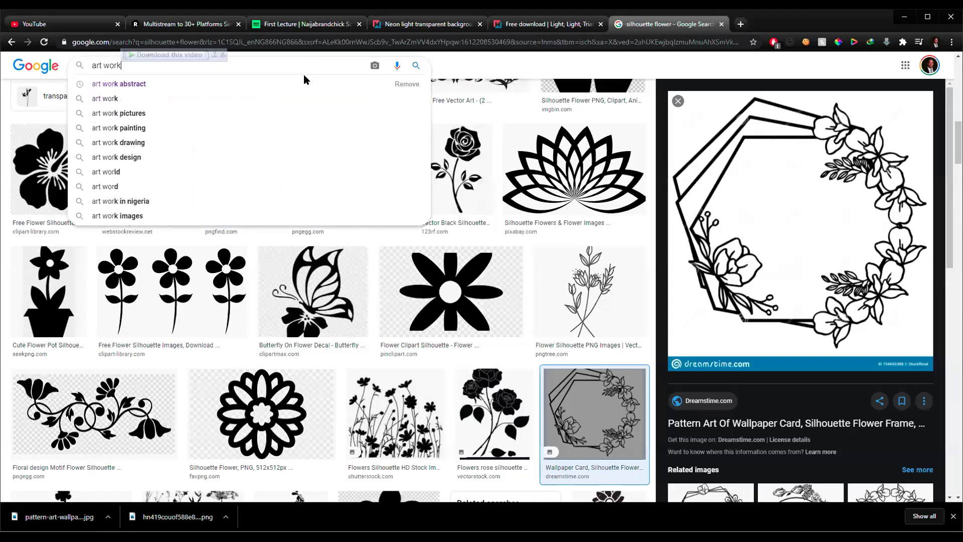
{"action": "left_click", "coordinate": [294, 84]}
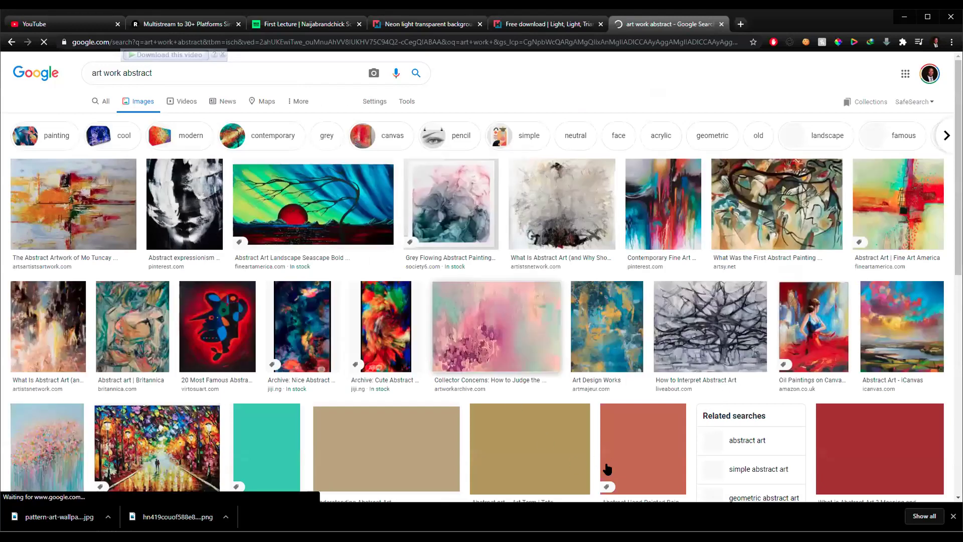
Browse the abstract artworks and save the Artists Network painting as a JPEG image in the sound folder
{"action": "scroll", "coordinate": [606, 464], "scroll_direction": "down", "scroll_amount": 3}
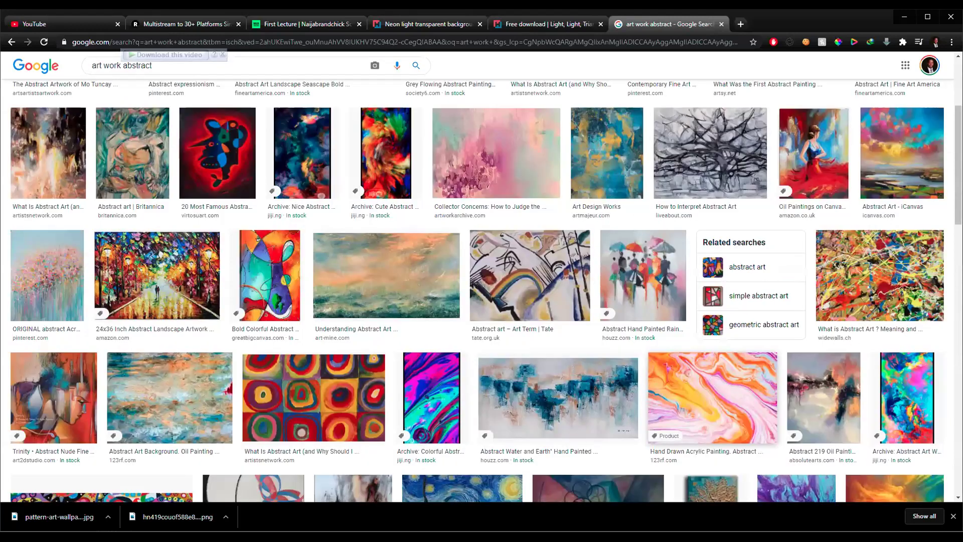
{"action": "scroll", "coordinate": [262, 290], "scroll_direction": "down", "scroll_amount": 1}
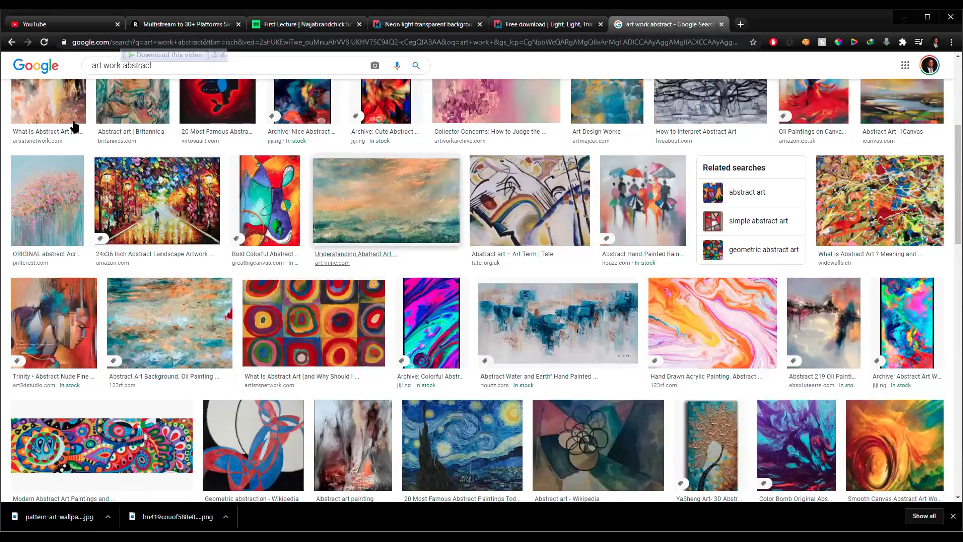
{"action": "left_click", "coordinate": [816, 319]}
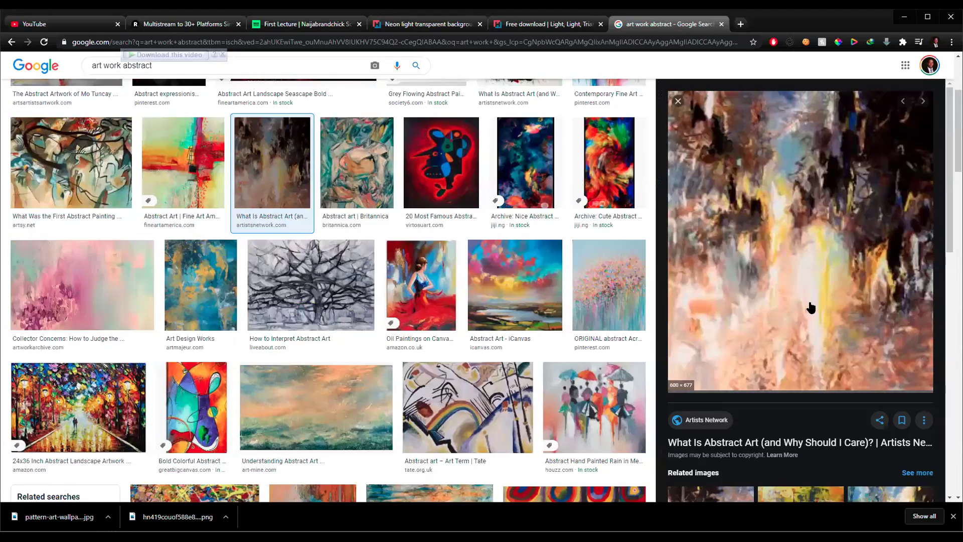
{"action": "right_click", "coordinate": [855, 393]}
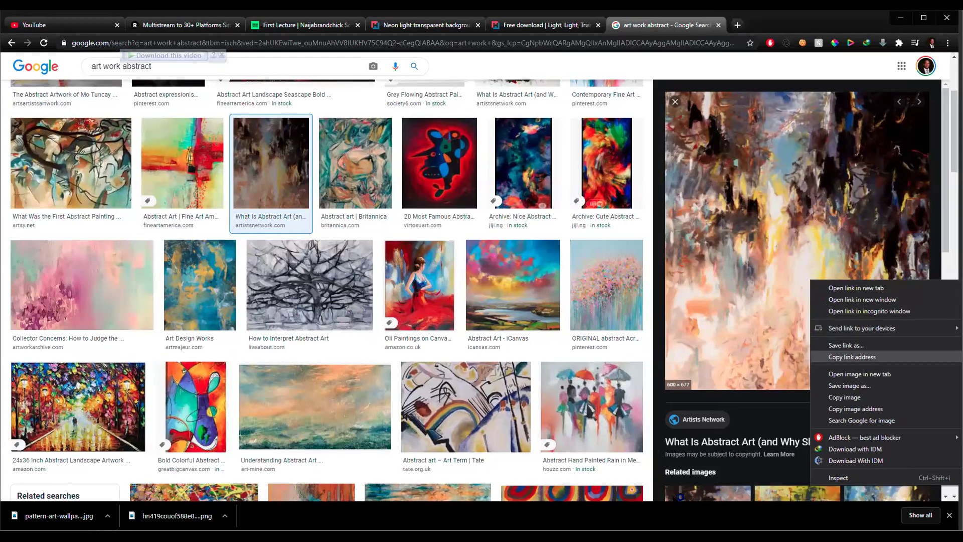
{"action": "left_click", "coordinate": [849, 385]}
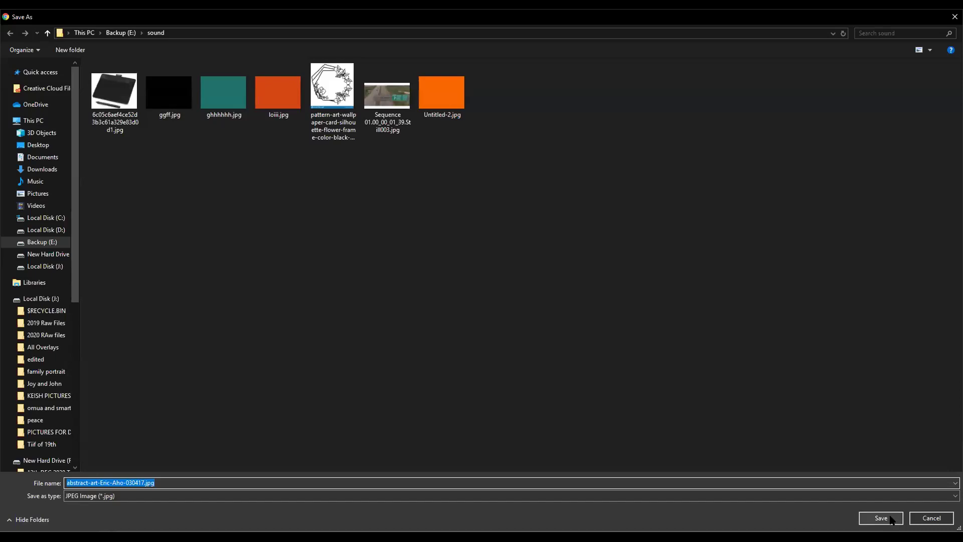
{"action": "left_click", "coordinate": [892, 518]}
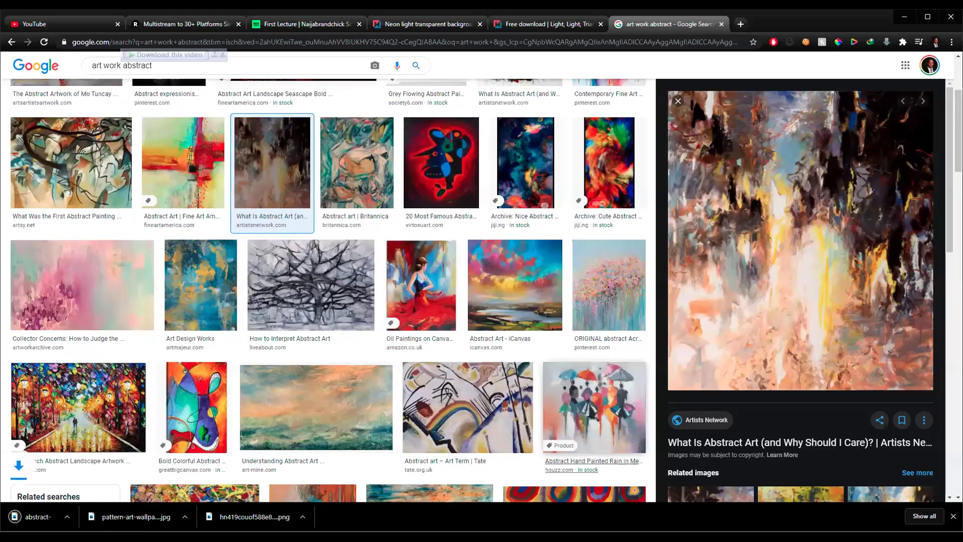
Show the downloaded painting in its folder, place it in the Photoshop portrait document, and enlarge it to cover the whole canvas
{"action": "left_click", "coordinate": [108, 516]}
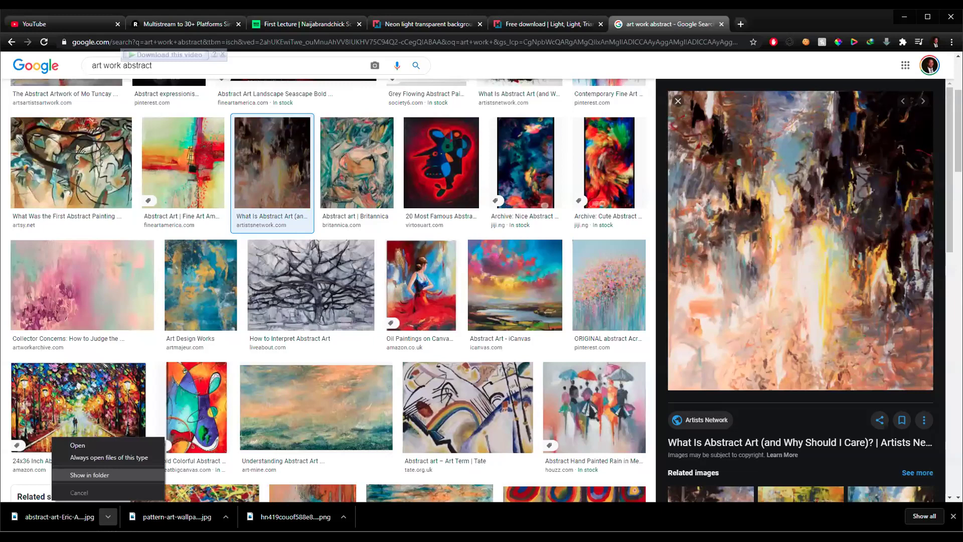
{"action": "left_click", "coordinate": [90, 475]}
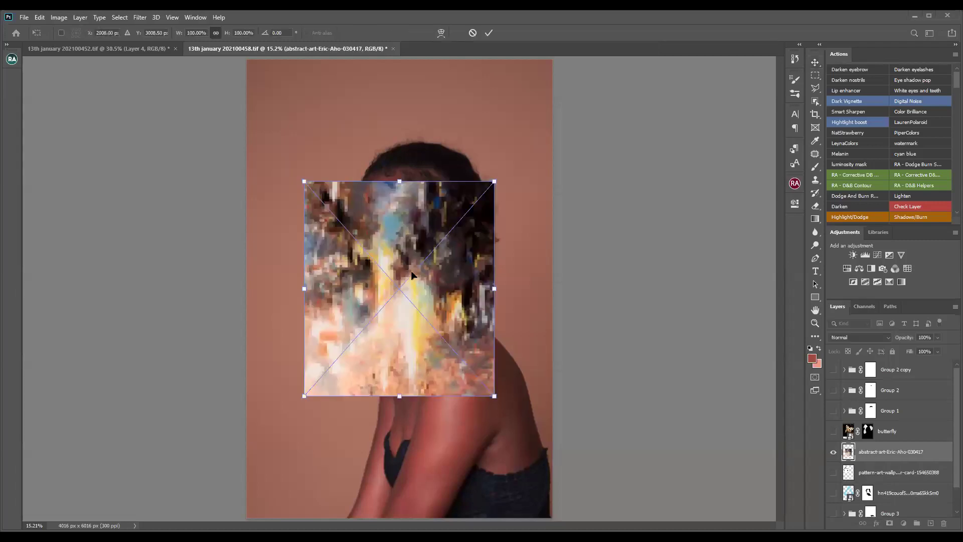
{"action": "left_click_drag", "start_coordinate": [394, 179], "coordinate": [400, 60]}
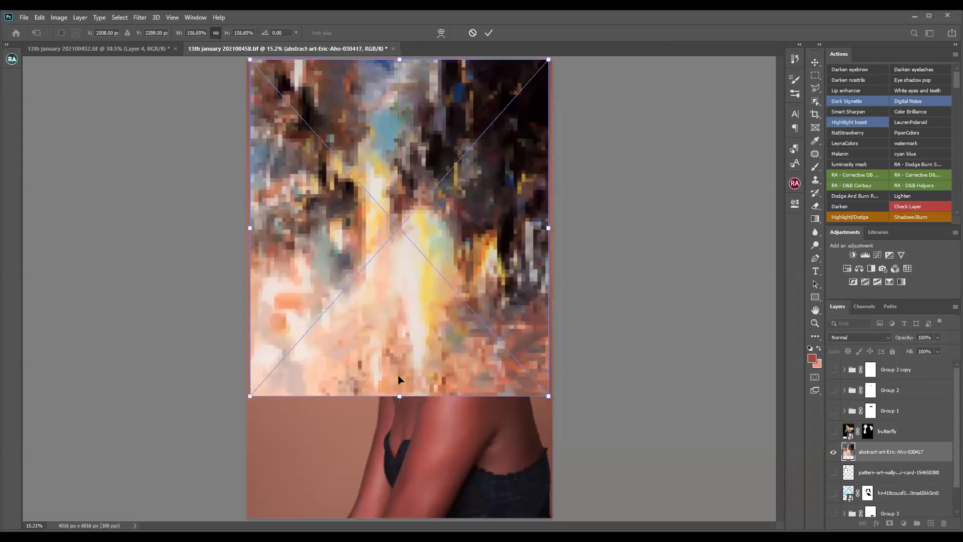
{"action": "left_click_drag", "start_coordinate": [401, 396], "coordinate": [402, 523]}
{"action": "key", "text": "Return"}
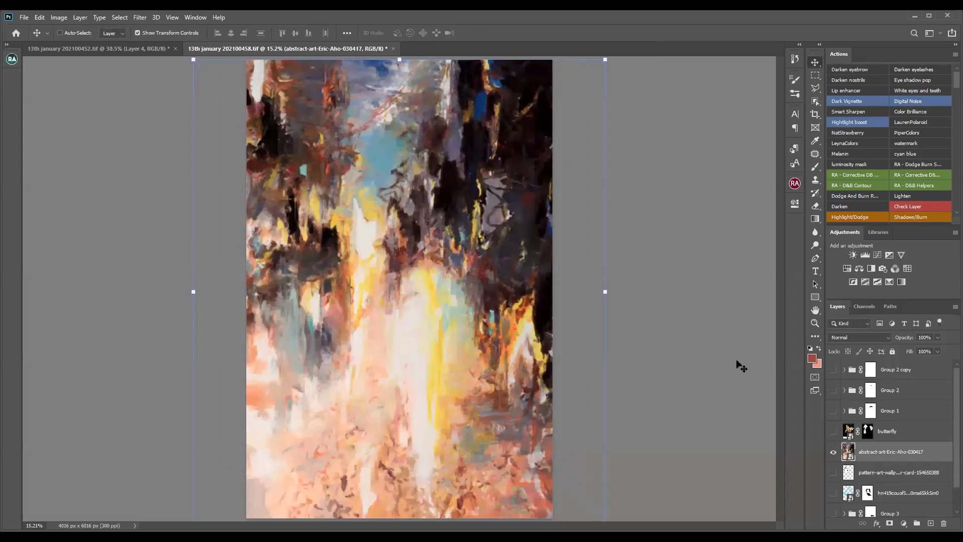
Hide the abstract painting layer and select the woman on the Background layer with the Object Selection tool
{"action": "left_click", "coordinate": [833, 453]}
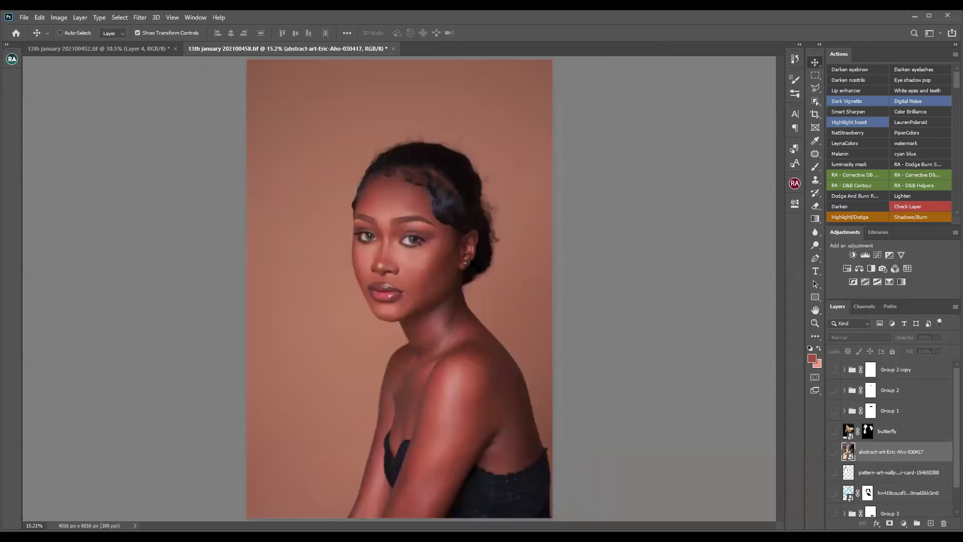
{"action": "scroll", "coordinate": [949, 442], "scroll_direction": "down", "scroll_amount": 2}
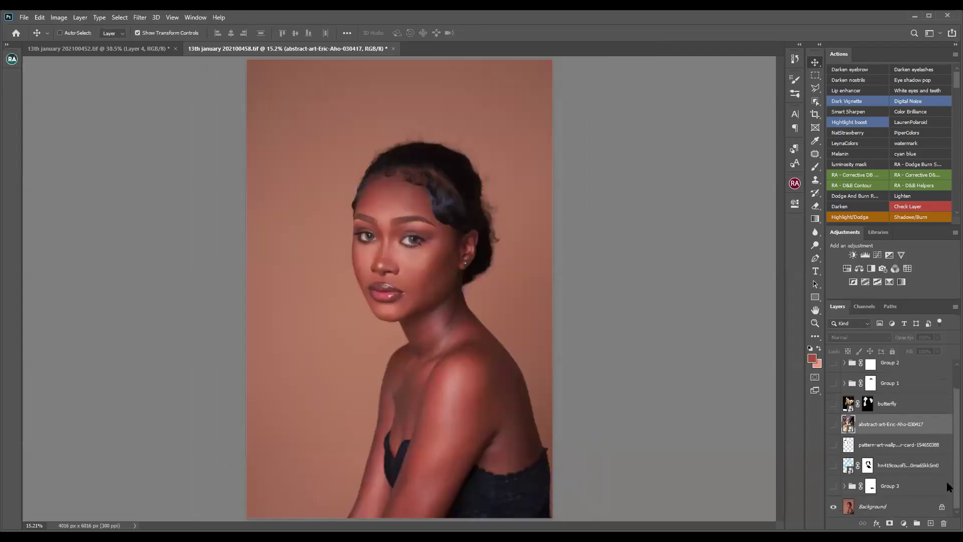
{"action": "left_click", "coordinate": [916, 506]}
{"action": "left_click", "coordinate": [815, 102]}
{"action": "left_click_drag", "start_coordinate": [302, 132], "coordinate": [571, 539]}
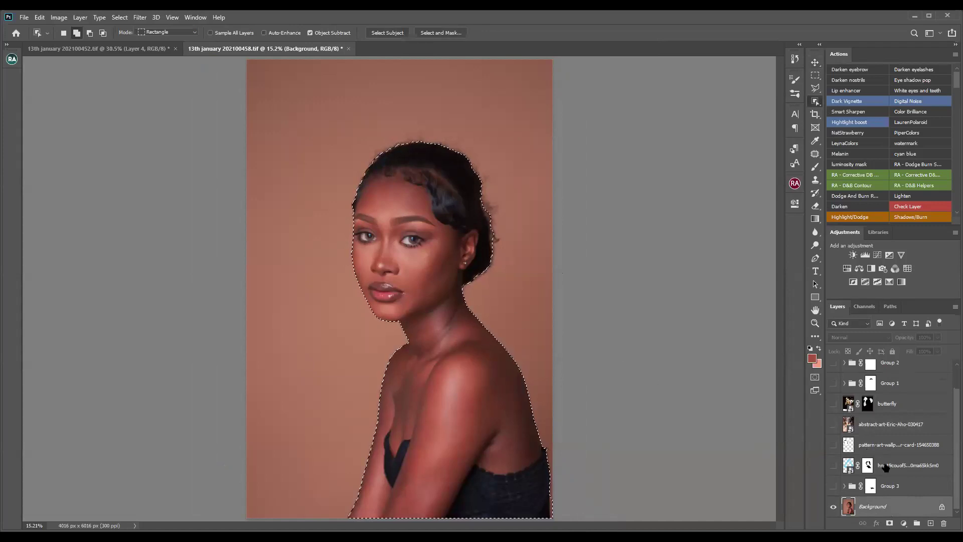
Show the abstract painting layer, mask it with the selection of the woman, and invert the mask so the painting covers only the background
{"action": "left_click", "coordinate": [833, 424]}
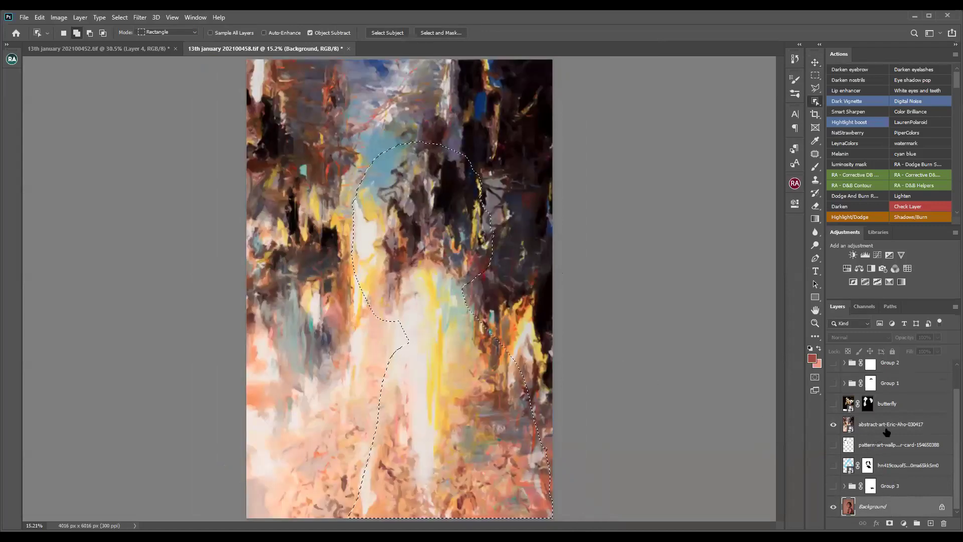
{"action": "left_click", "coordinate": [877, 427]}
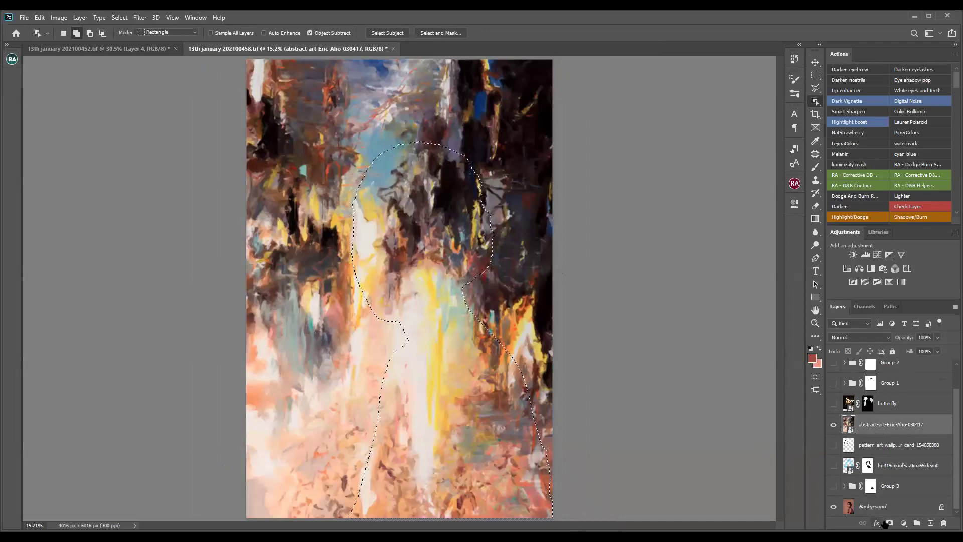
{"action": "left_click", "coordinate": [889, 523]}
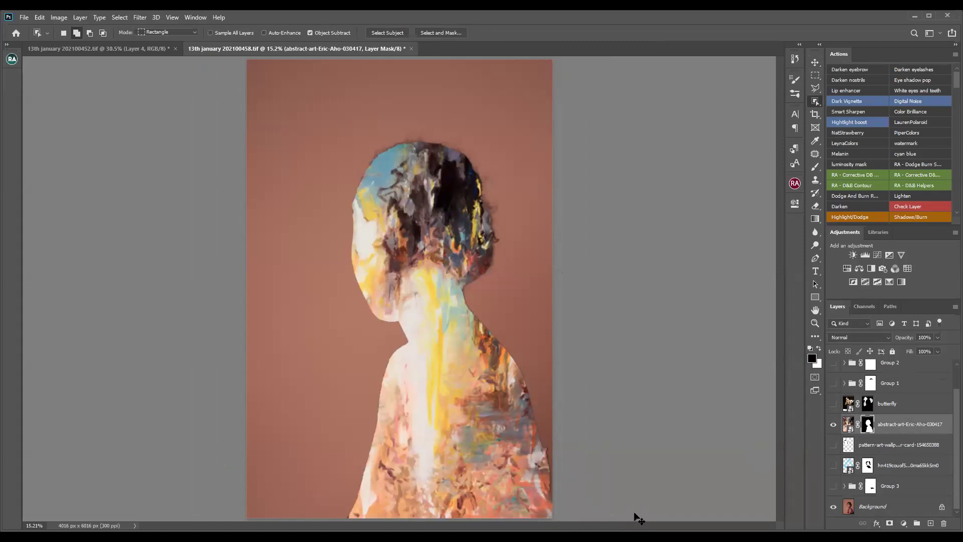
{"action": "key", "text": "ctrl+i"}
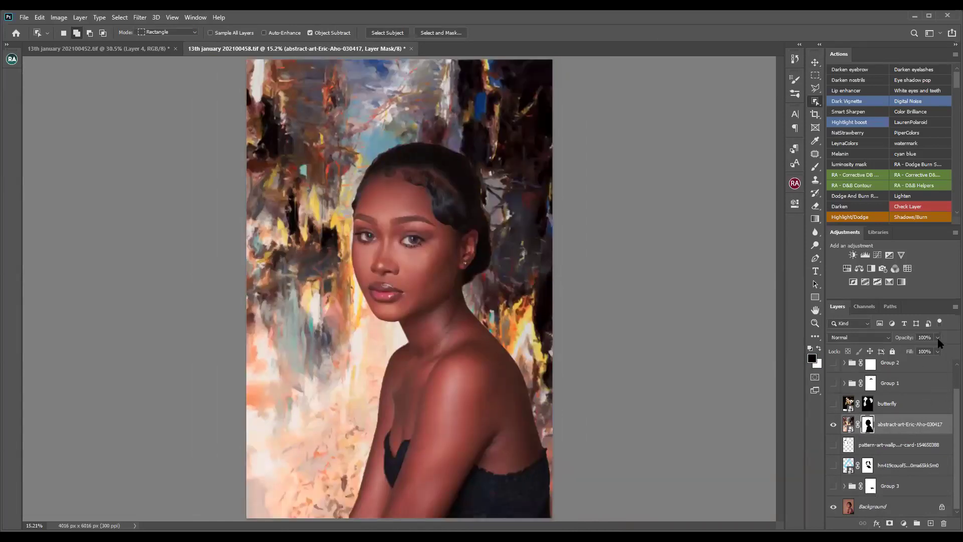
Lower the abstract painting layer's opacity to 16%, set its blend mode to Color Burn, and compare with the layer hidden
{"action": "left_click_drag", "start_coordinate": [939, 341], "coordinate": [907, 354]}
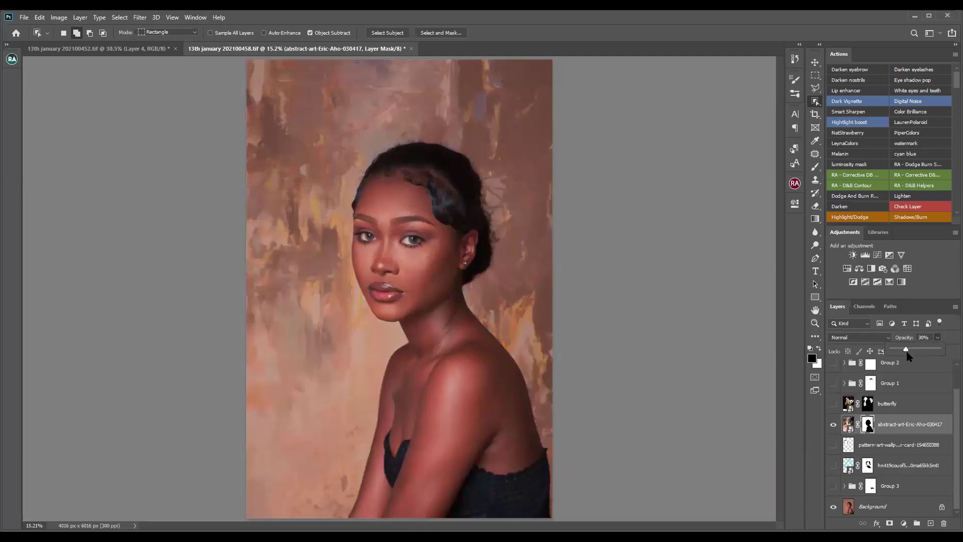
{"action": "left_click_drag", "start_coordinate": [905, 353], "coordinate": [898, 349]}
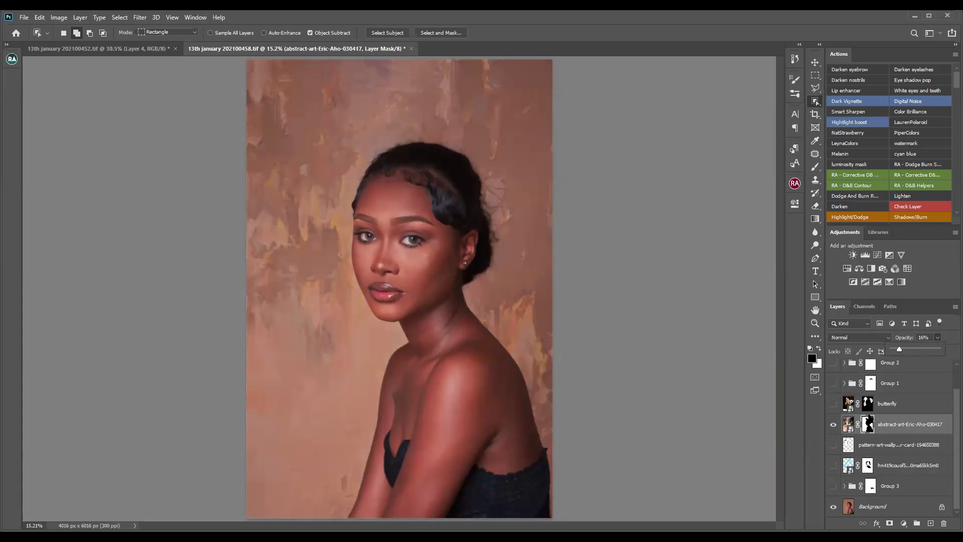
{"action": "left_click", "coordinate": [834, 425]}
{"action": "left_click", "coordinate": [834, 424]}
{"action": "left_click", "coordinate": [868, 338]}
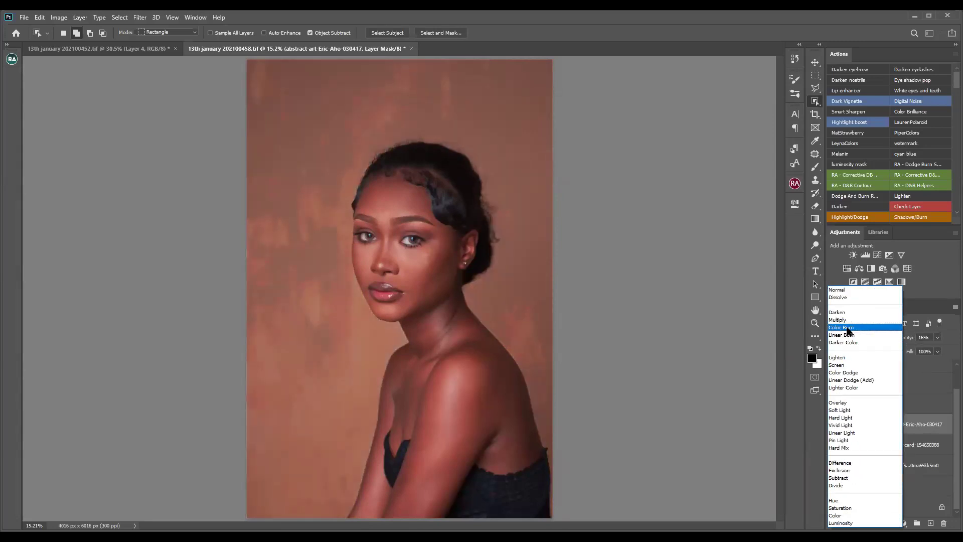
{"action": "left_click", "coordinate": [847, 331]}
{"action": "left_click", "coordinate": [832, 424]}
{"action": "left_click", "coordinate": [833, 424]}
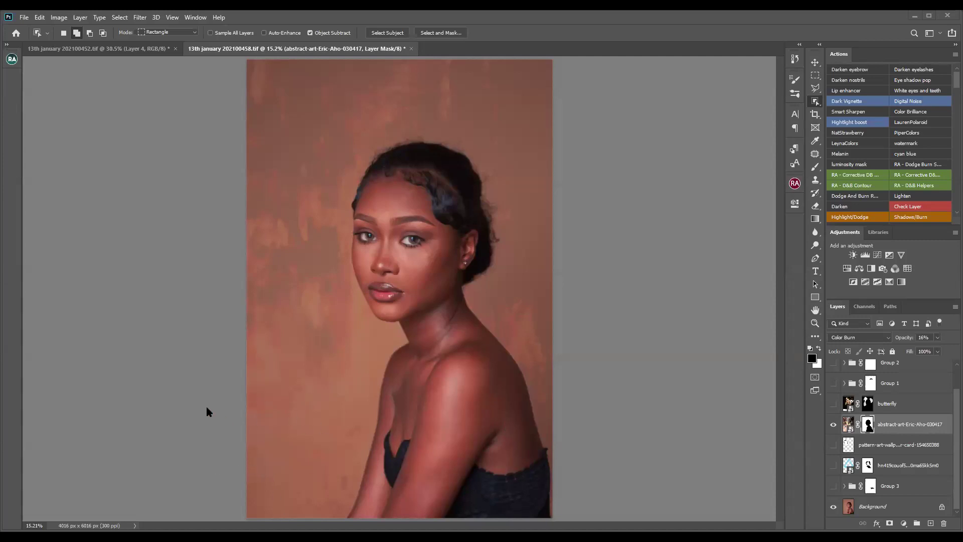
Keep the abstract painting layer in Color Burn mode and set its opacity to 25%
{"action": "left_click", "coordinate": [857, 337]}
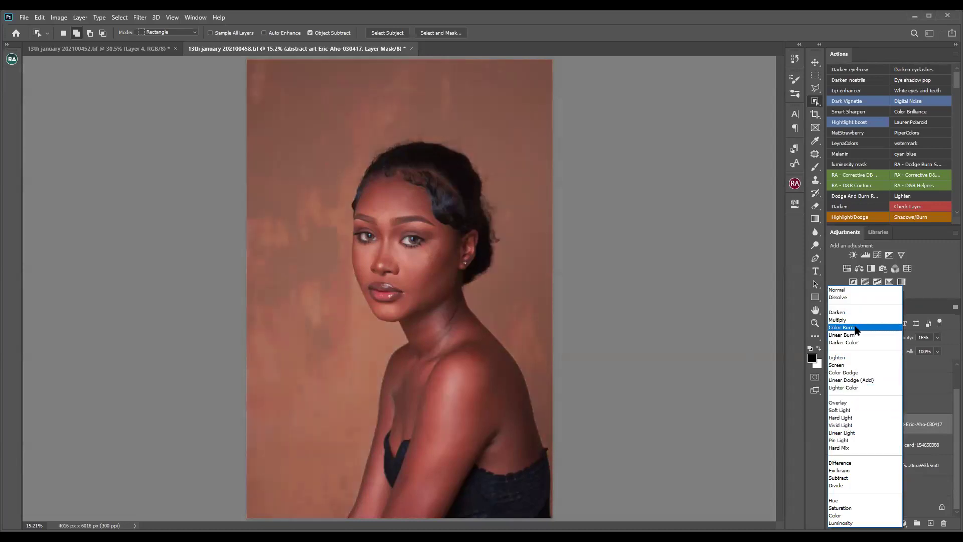
{"action": "left_click", "coordinate": [854, 327]}
{"action": "left_click", "coordinate": [938, 337]}
{"action": "left_click", "coordinate": [922, 349]}
{"action": "left_click_drag", "start_coordinate": [919, 349], "coordinate": [919, 350]}
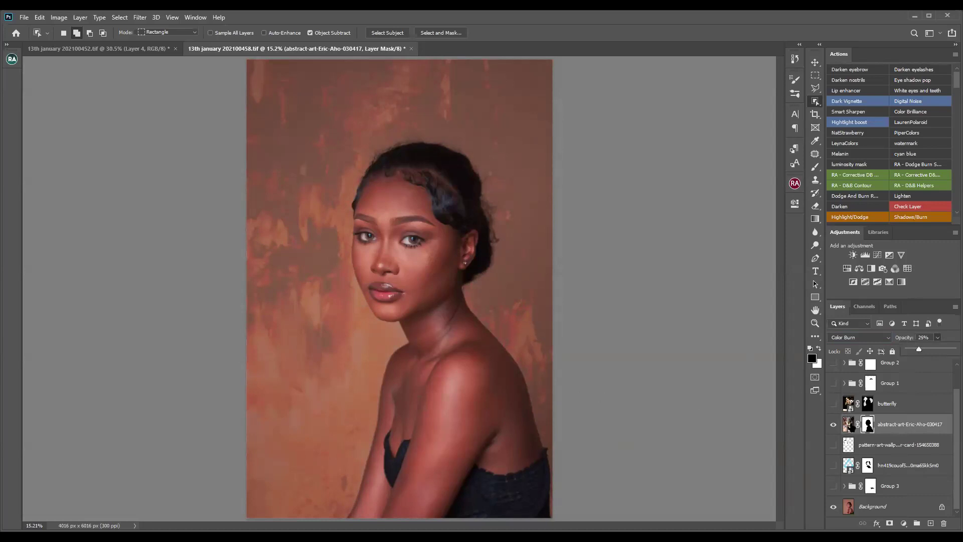
Rasterize the abstract painting layer, keeping its layer mask
{"action": "left_click", "coordinate": [141, 18]}
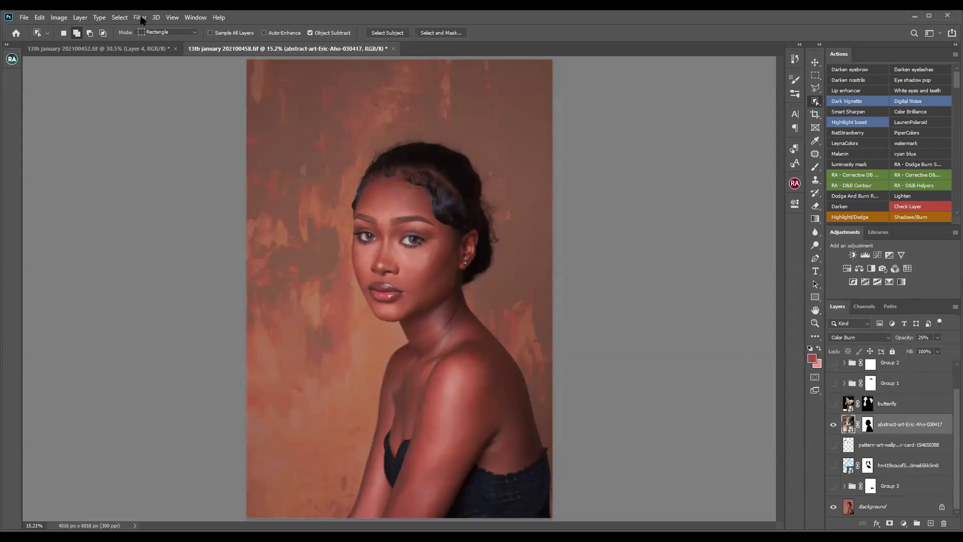
{"action": "mouse_move", "coordinate": [203, 131]}
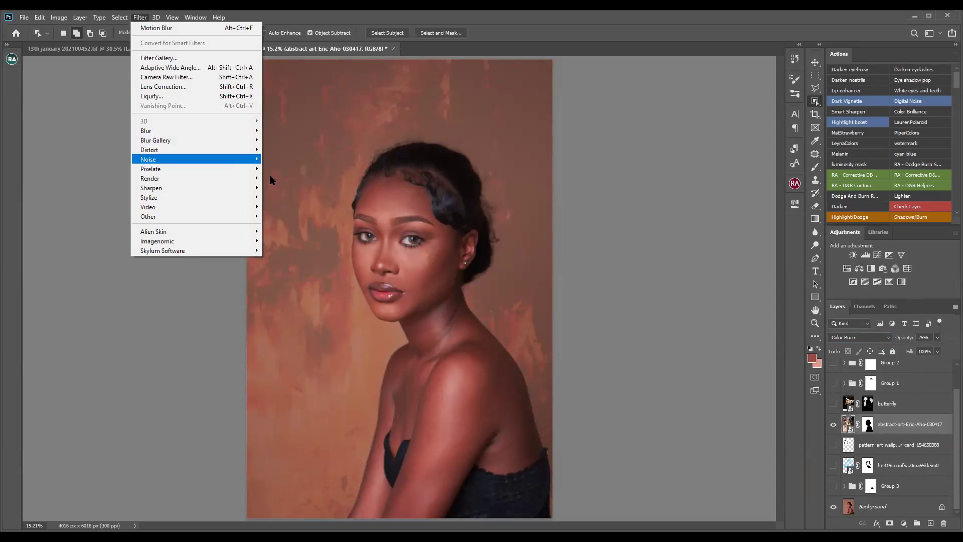
{"action": "right_click", "coordinate": [851, 426]}
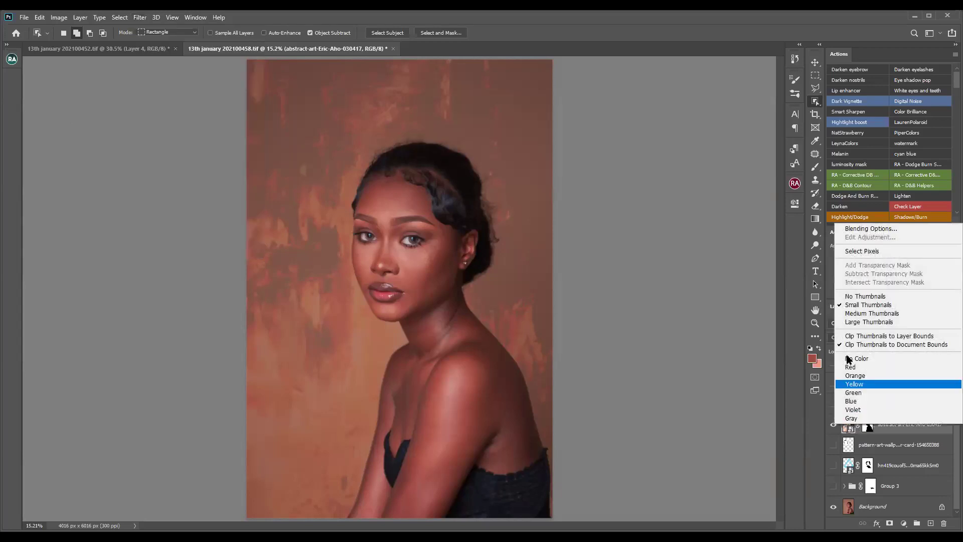
{"action": "right_click", "coordinate": [903, 430]}
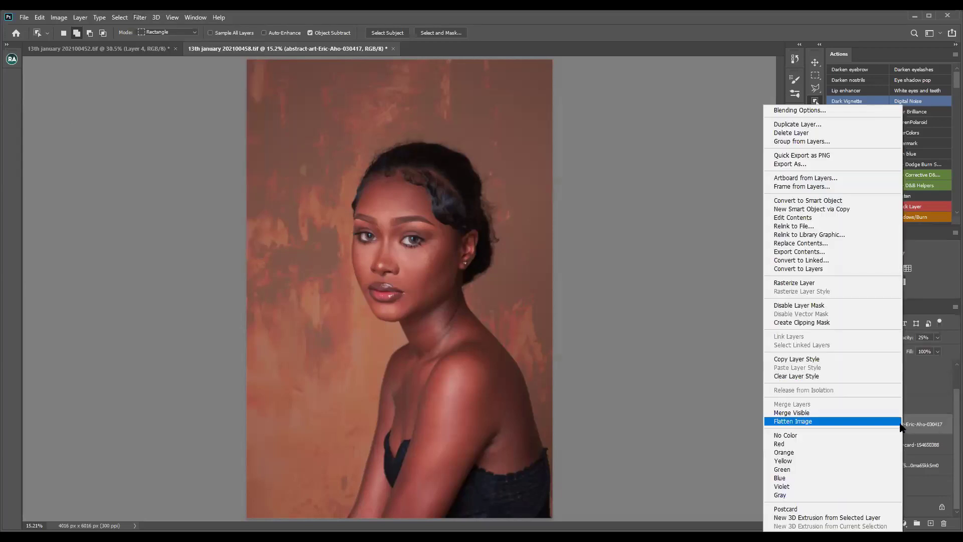
{"action": "left_click", "coordinate": [802, 284]}
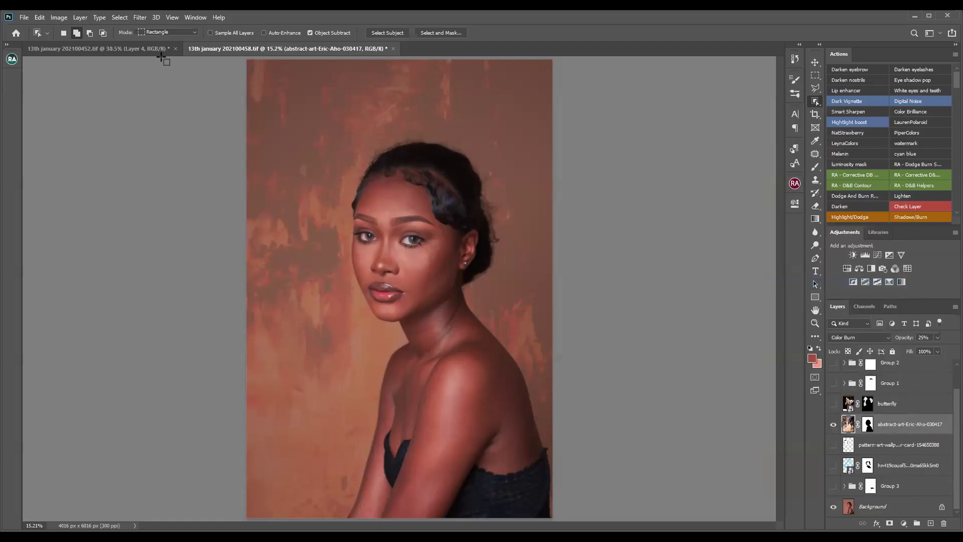
Apply a Lens Blur to the abstract painting layer with a hexagon iris, radius 60 and blade curvature 15
{"action": "left_click", "coordinate": [140, 17]}
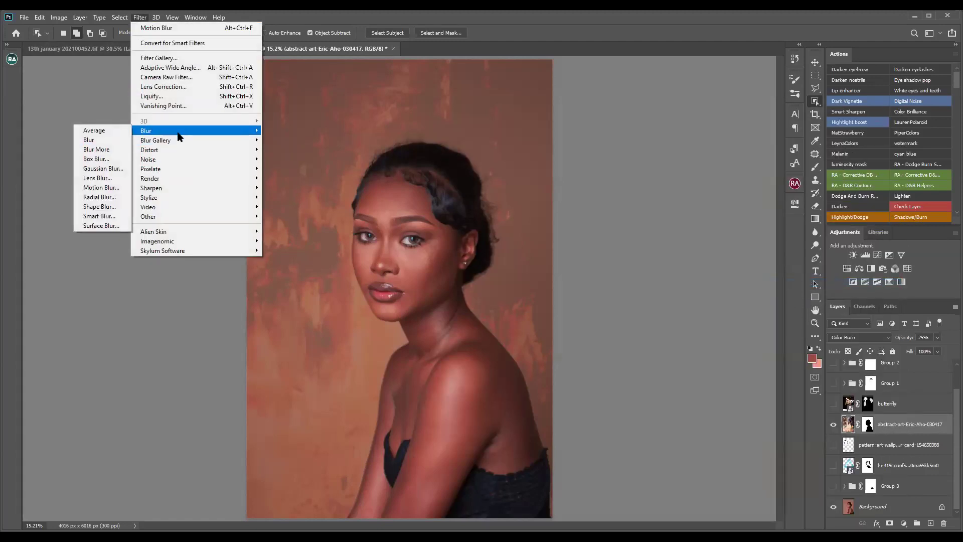
{"action": "left_click", "coordinate": [97, 179]}
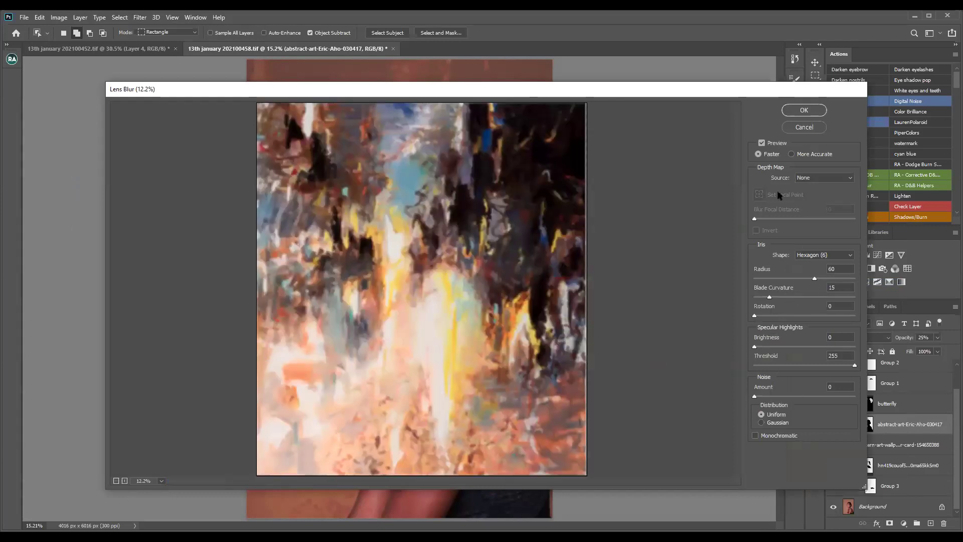
{"action": "left_click", "coordinate": [804, 110]}
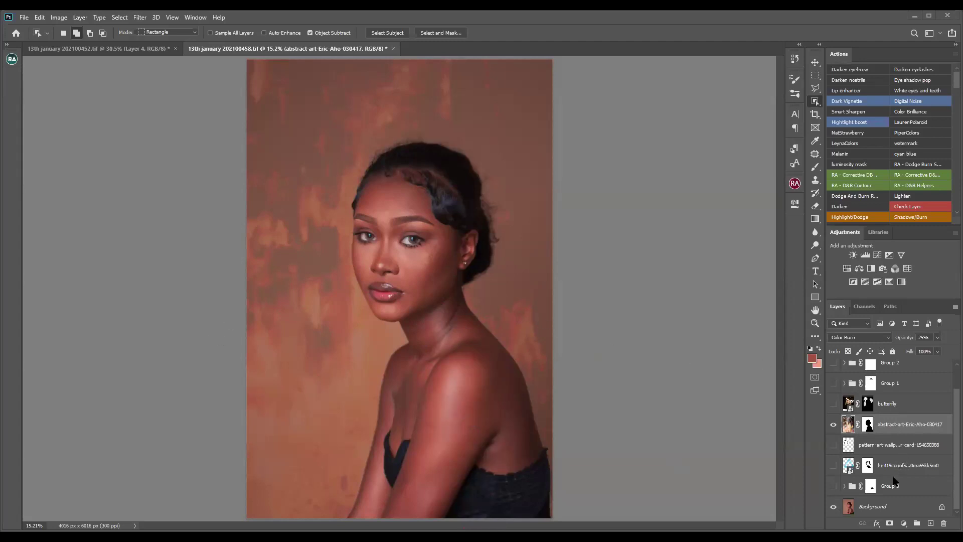
Select the woman on the Background layer with the Object Selection tool and clear the selection again
{"action": "left_click", "coordinate": [891, 503]}
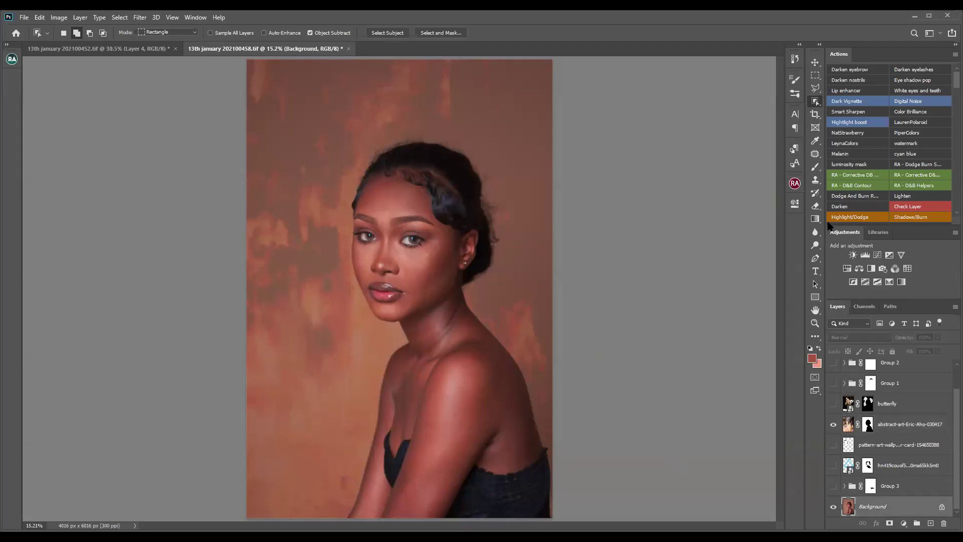
{"action": "right_click", "coordinate": [817, 103]}
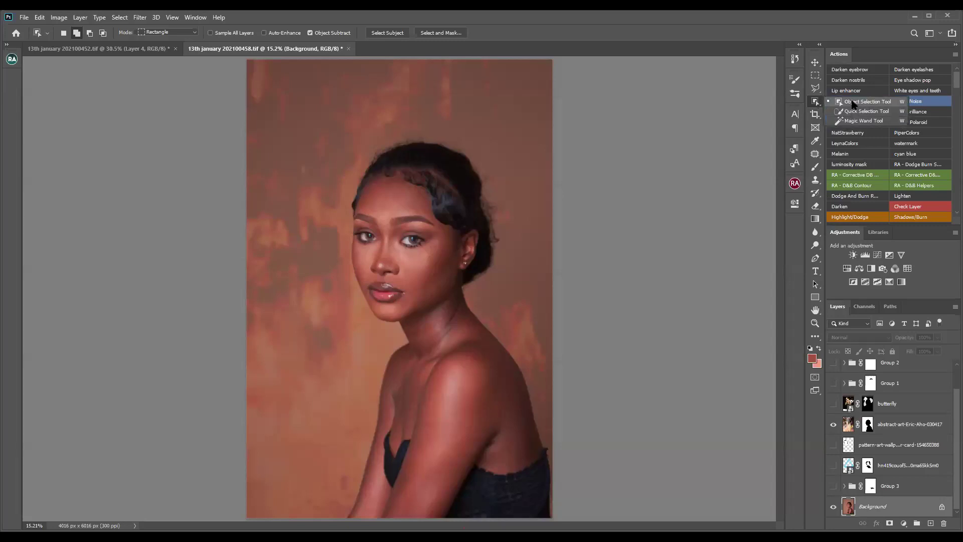
{"action": "left_click", "coordinate": [851, 102]}
{"action": "left_click_drag", "start_coordinate": [314, 154], "coordinate": [565, 526]}
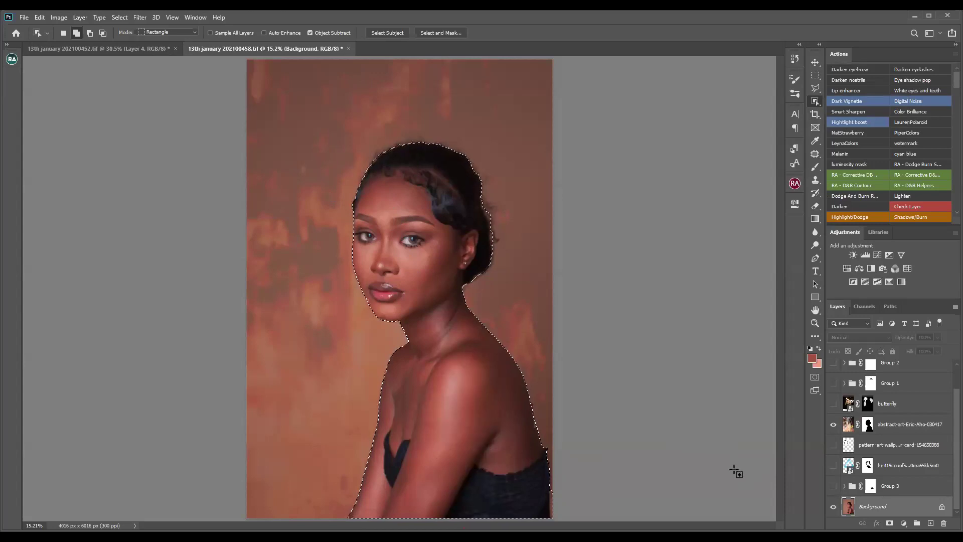
{"action": "key", "text": "ctrl+d"}
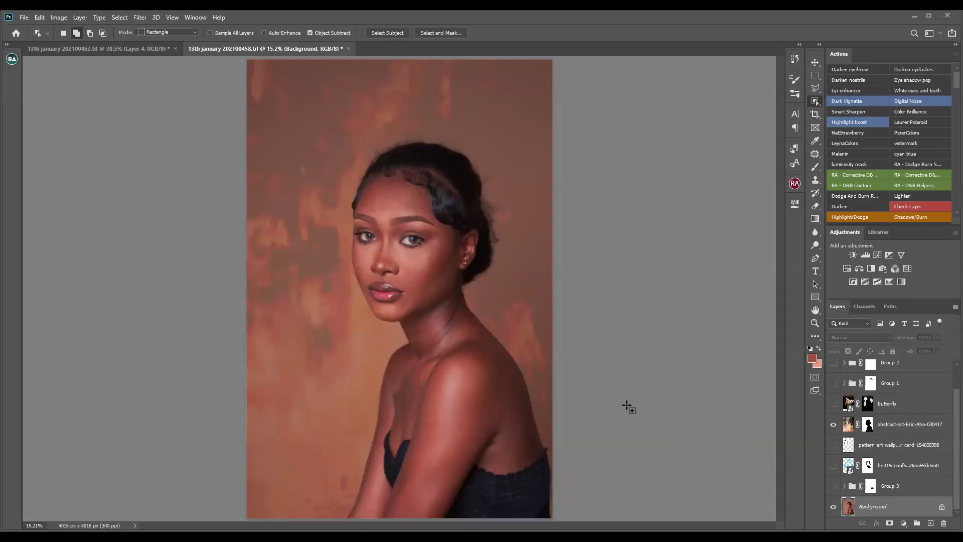
{"action": "left_click", "coordinate": [815, 62]}
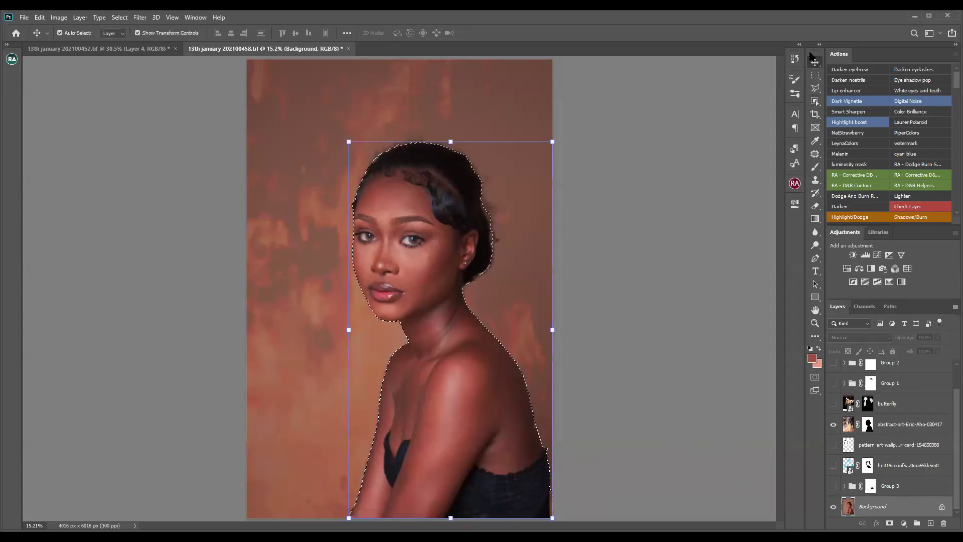
{"action": "key", "text": "ctrl+d"}
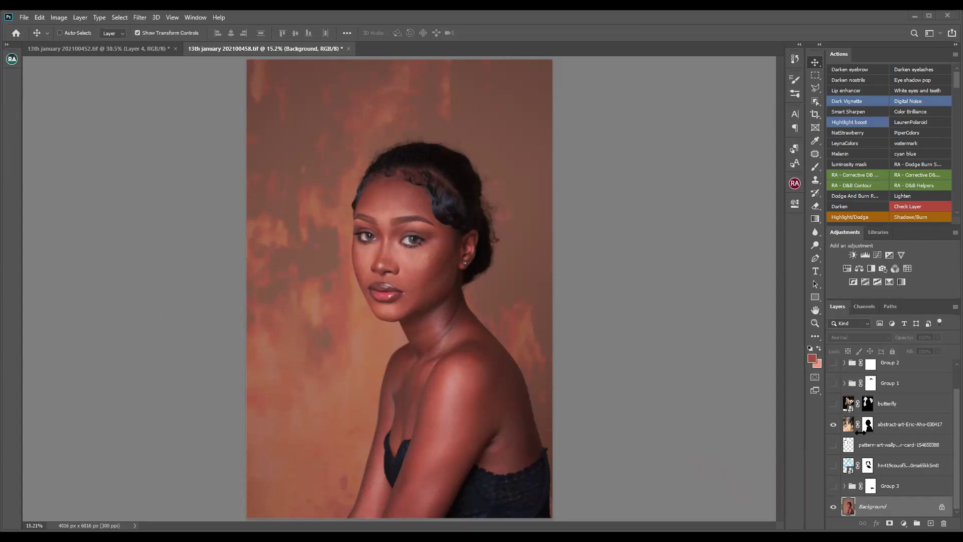
Draw a Lion custom shape from the Wild Animals set above the abstract painting layer, about 2699 px by 2763 px, over the woman's head
{"action": "left_click", "coordinate": [906, 426]}
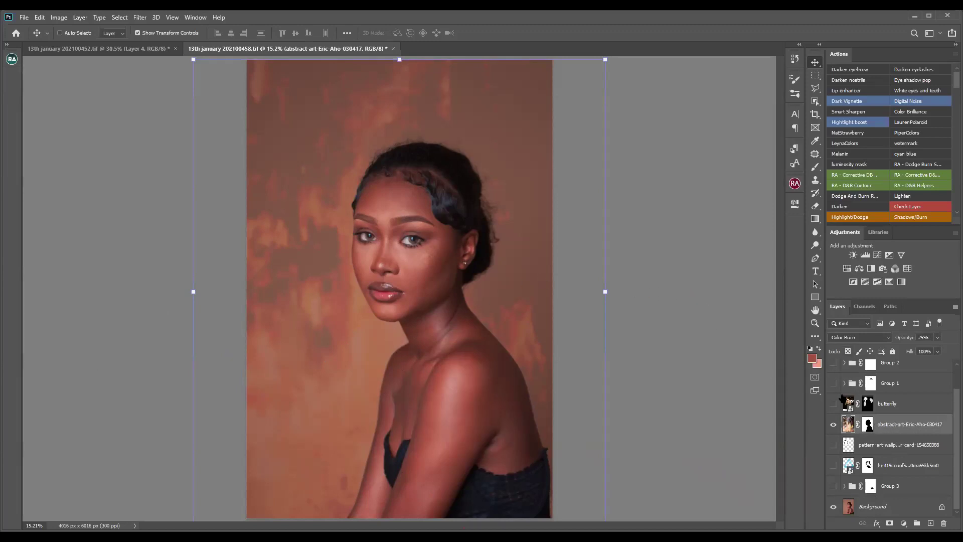
{"action": "left_click", "coordinate": [816, 297]}
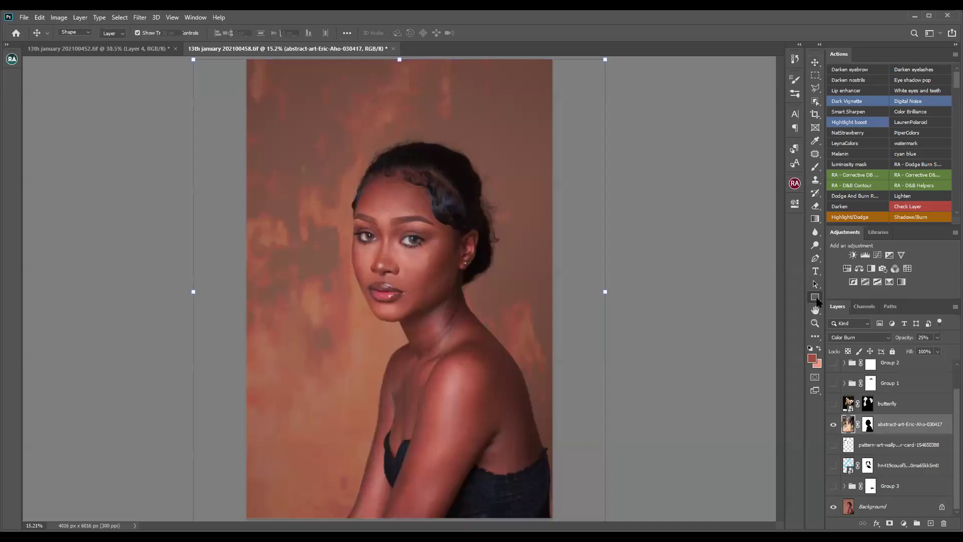
{"action": "right_click", "coordinate": [815, 299]}
{"action": "left_click", "coordinate": [847, 345]}
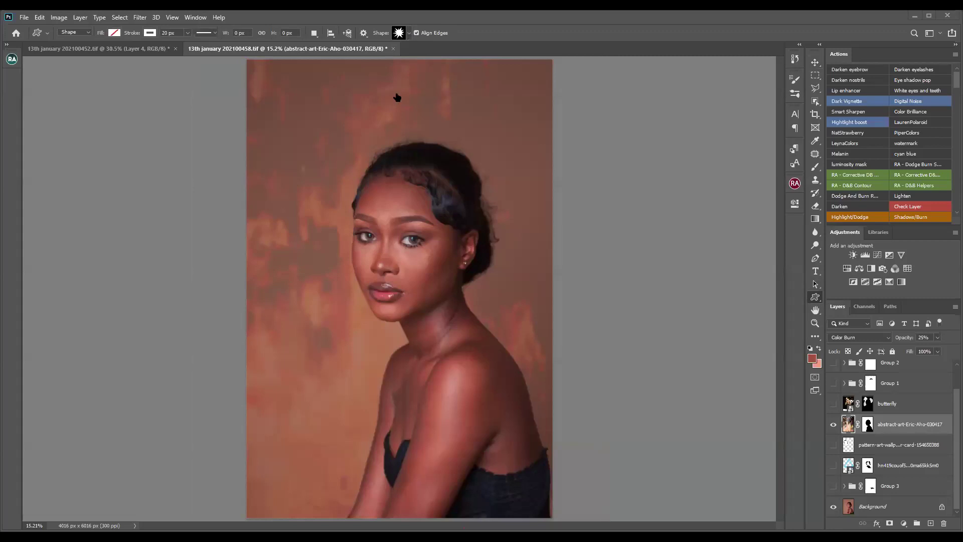
{"action": "left_click", "coordinate": [409, 33]}
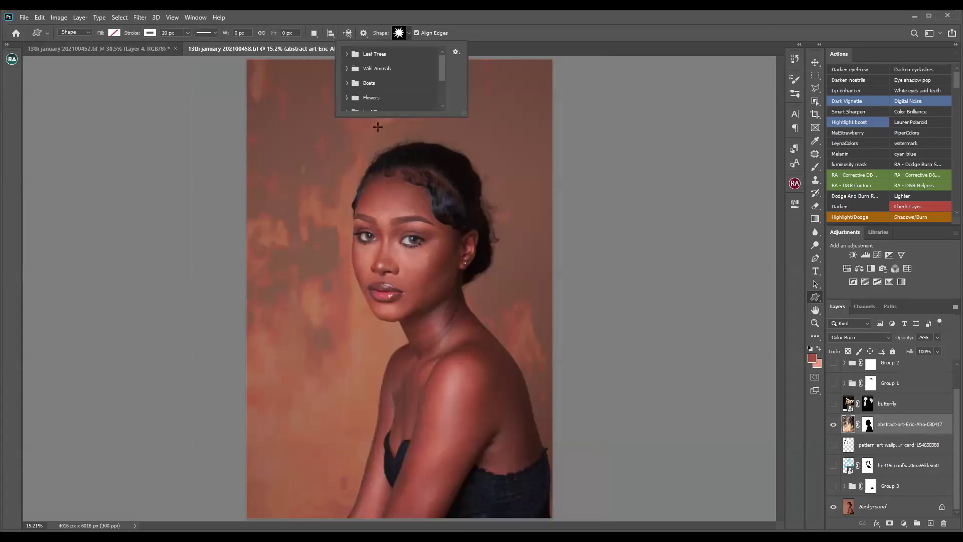
{"action": "left_click_drag", "start_coordinate": [442, 63], "coordinate": [440, 93]}
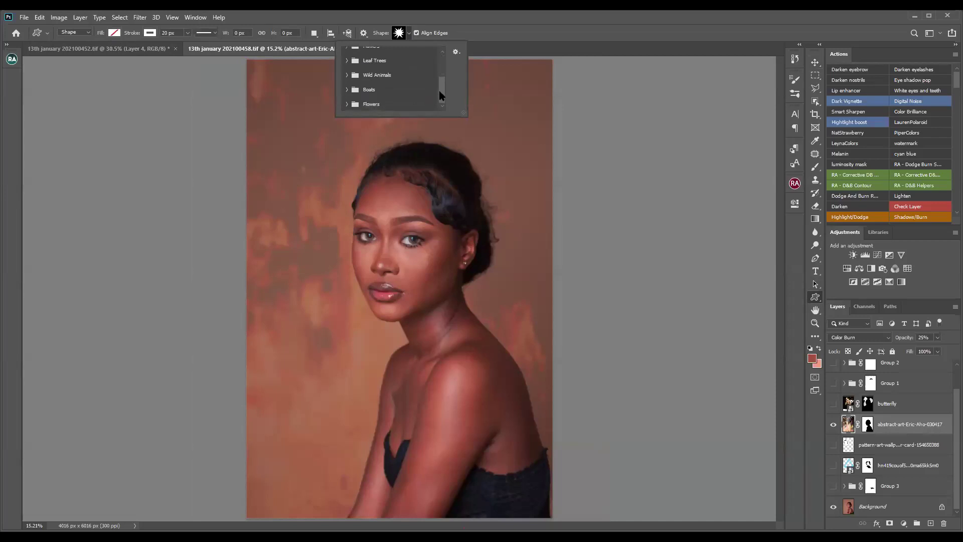
{"action": "left_click", "coordinate": [346, 90]}
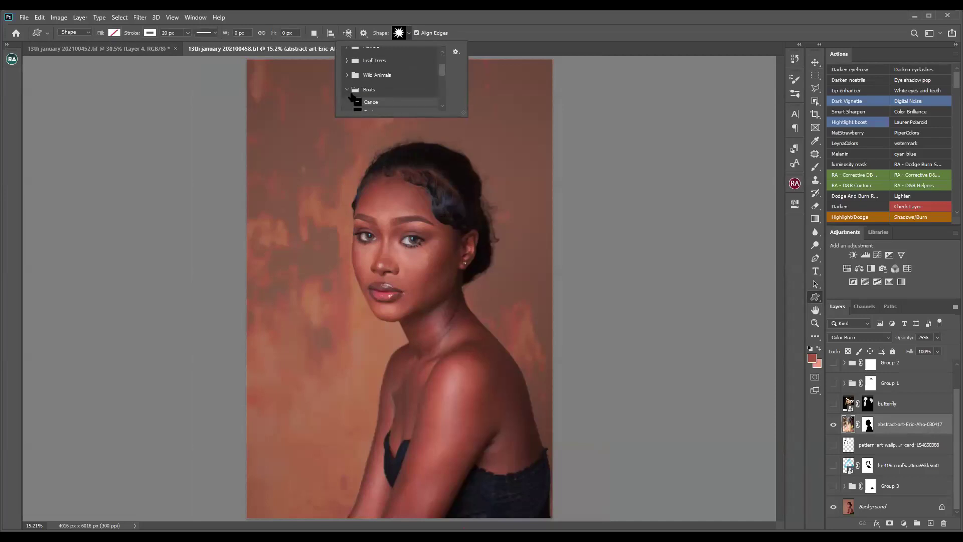
{"action": "left_click_drag", "start_coordinate": [441, 70], "coordinate": [439, 50]}
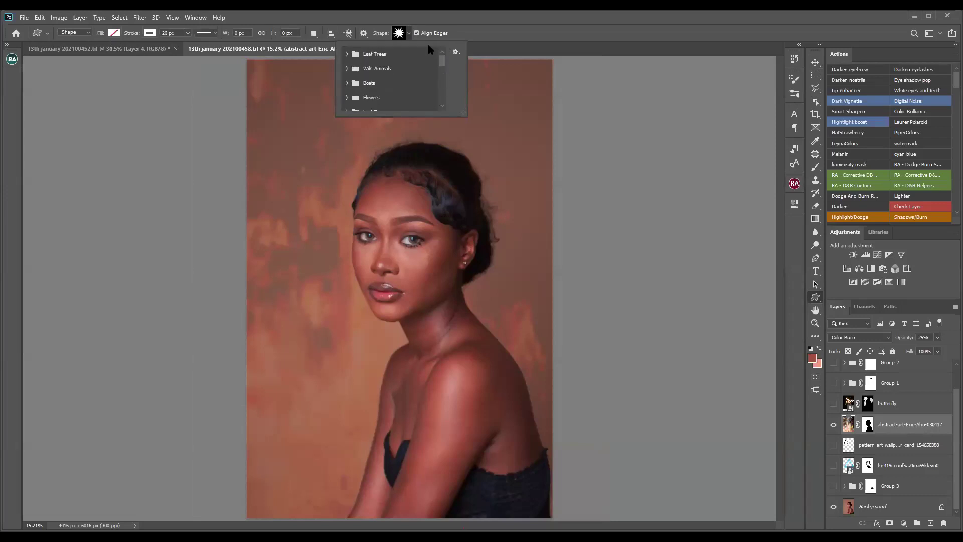
{"action": "left_click", "coordinate": [347, 69]}
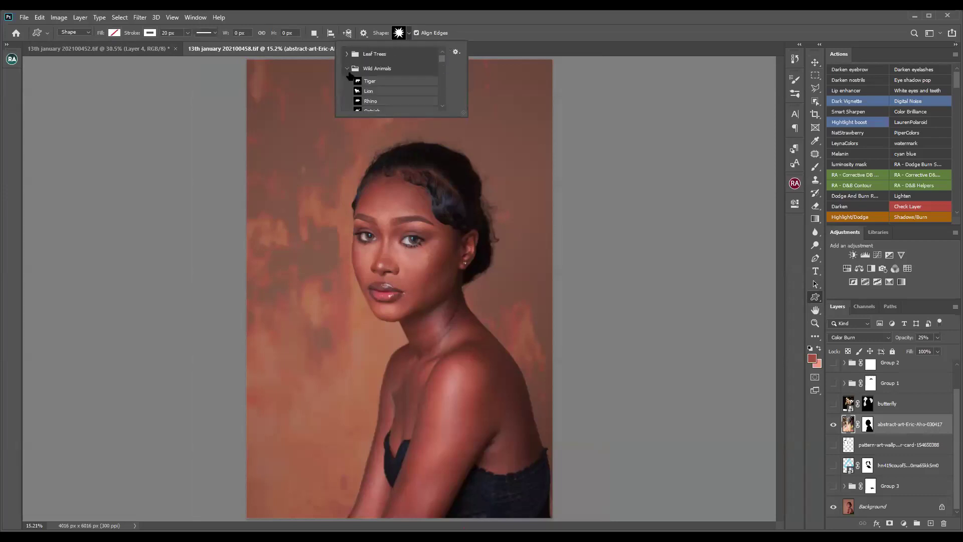
{"action": "left_click", "coordinate": [384, 96]}
{"action": "left_click_drag", "start_coordinate": [301, 121], "coordinate": [507, 331]}
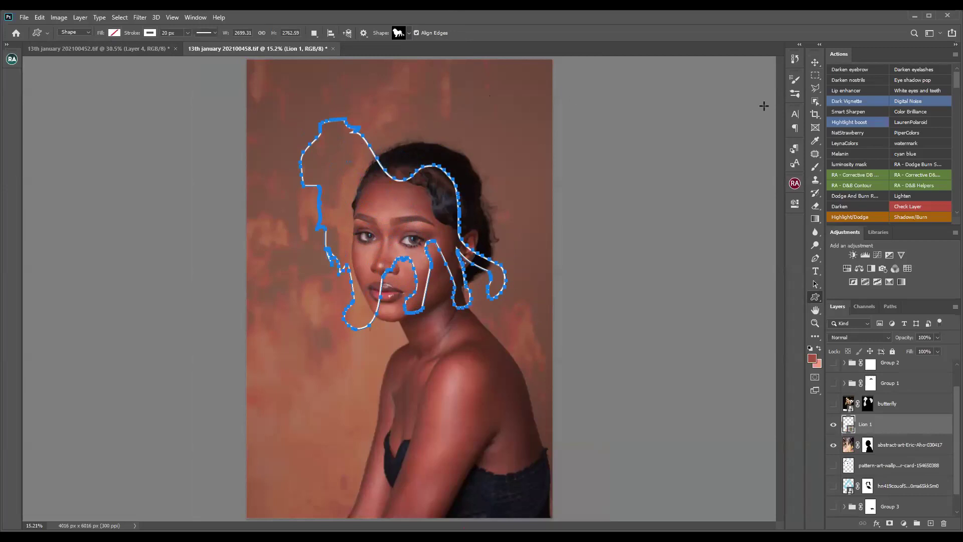
Give the lion outline an Outer Glow and a turquoise Lighter Color Drop Shadow with 40% opacity, 26% spread and 95 px size
{"action": "left_click", "coordinate": [815, 63]}
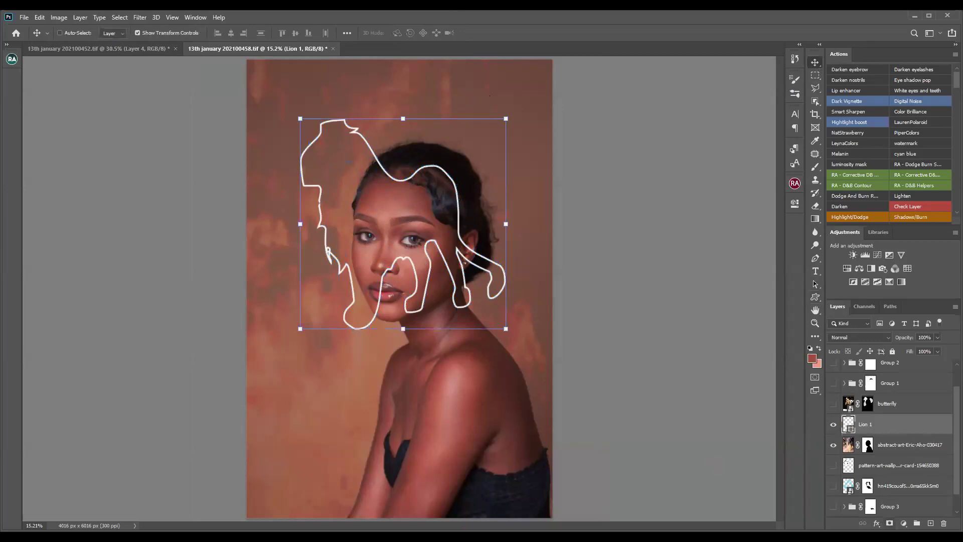
{"action": "left_click", "coordinate": [879, 523]}
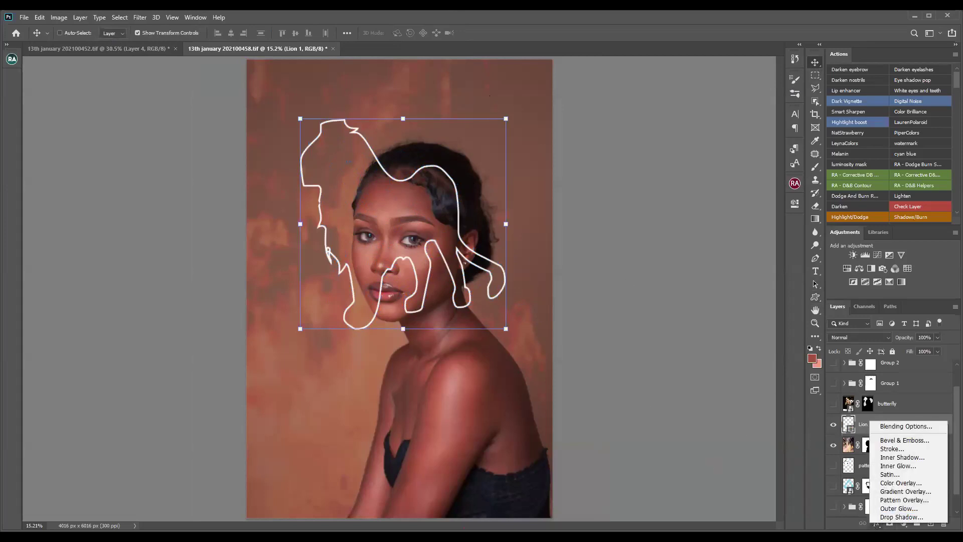
{"action": "left_click", "coordinate": [876, 524]}
{"action": "left_click", "coordinate": [892, 520]}
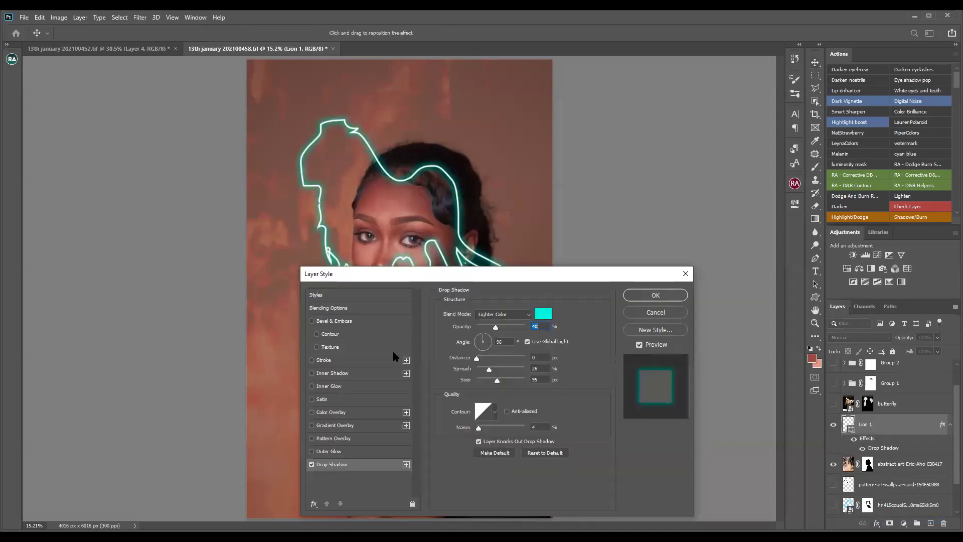
{"action": "left_click", "coordinate": [660, 297]}
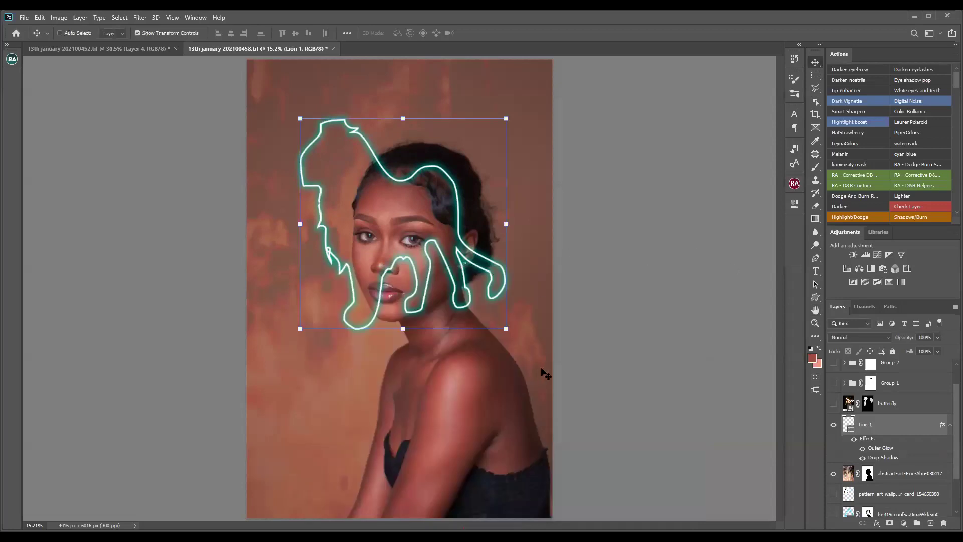
Move the glowing lion outline slightly down and to the left over the woman's face, and hide its layer
{"action": "left_click_drag", "start_coordinate": [468, 215], "coordinate": [449, 279]}
{"action": "left_click_drag", "start_coordinate": [414, 307], "coordinate": [414, 269]}
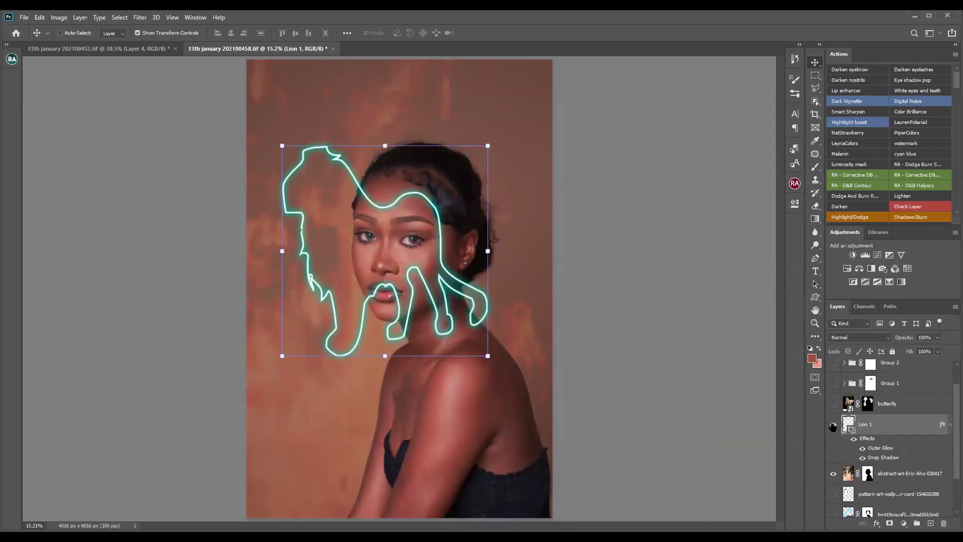
{"action": "left_click", "coordinate": [832, 427]}
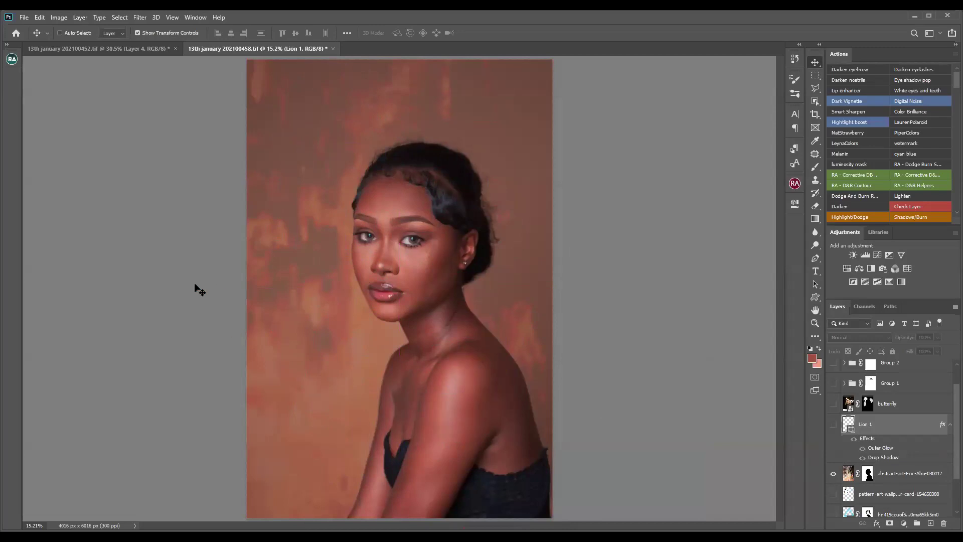